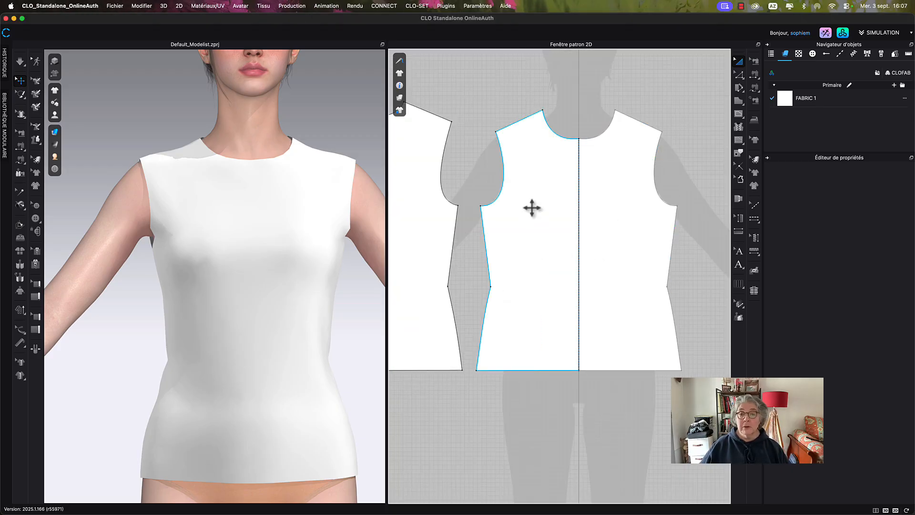
middle_click_drag(532, 208, 531, 227)
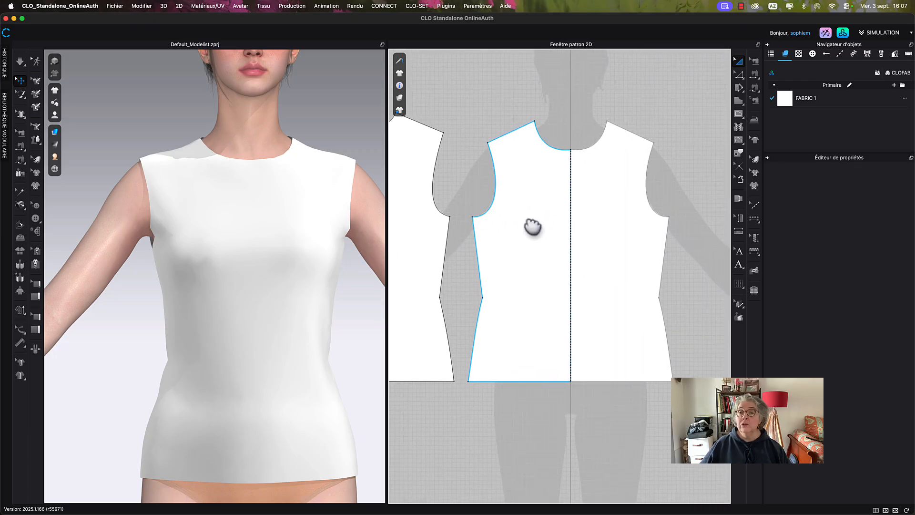
left_click(554, 132)
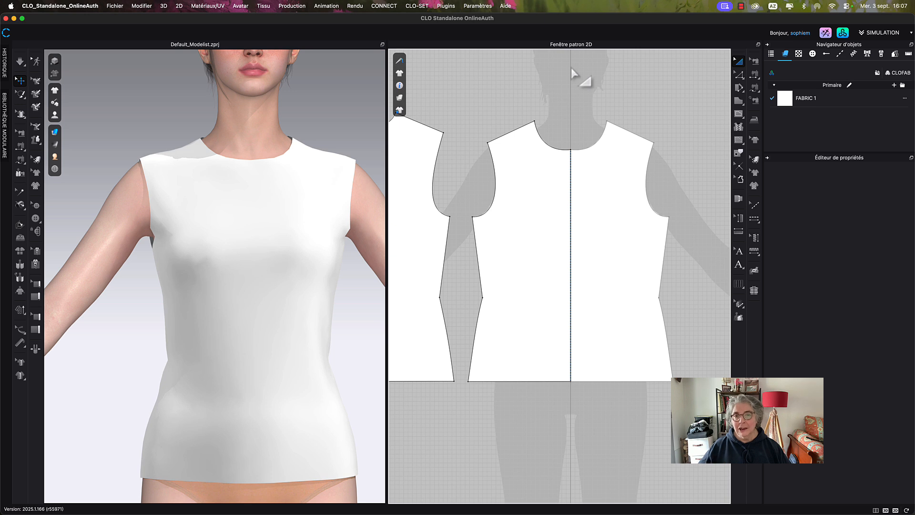
key("z")
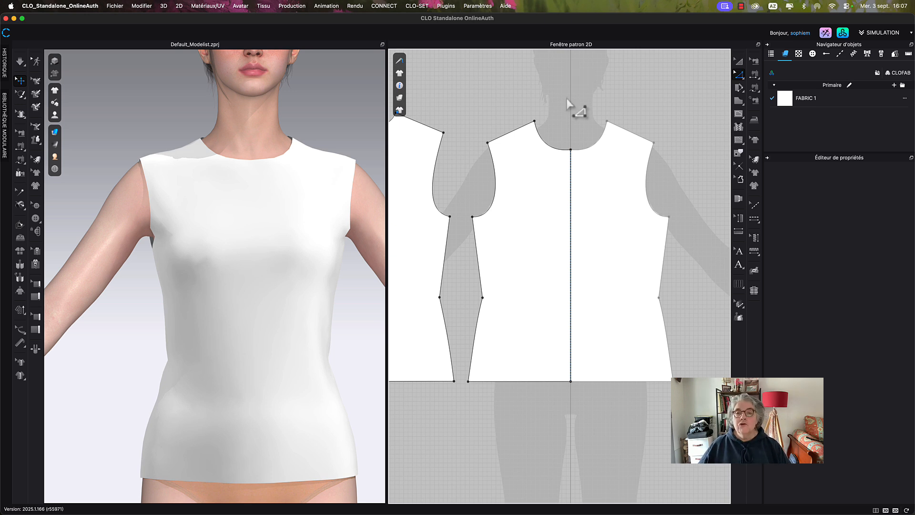
left_click(553, 149)
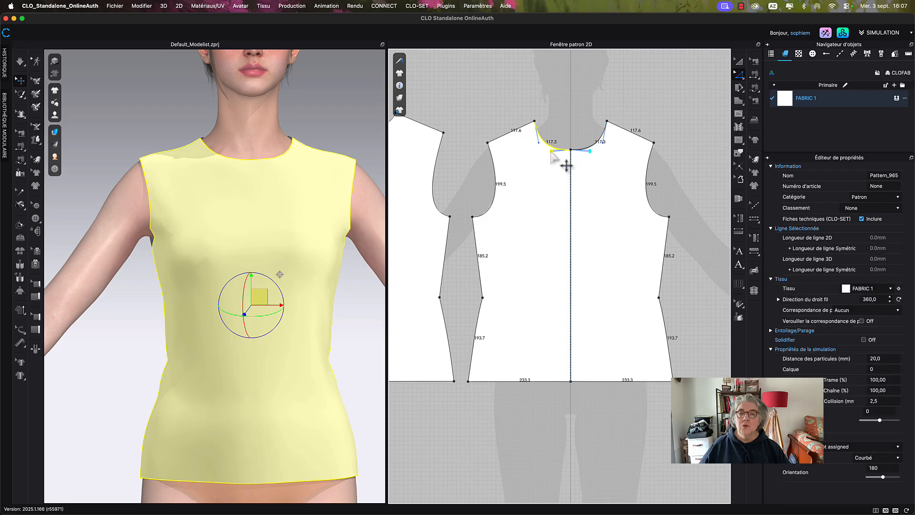
left_click(562, 123)
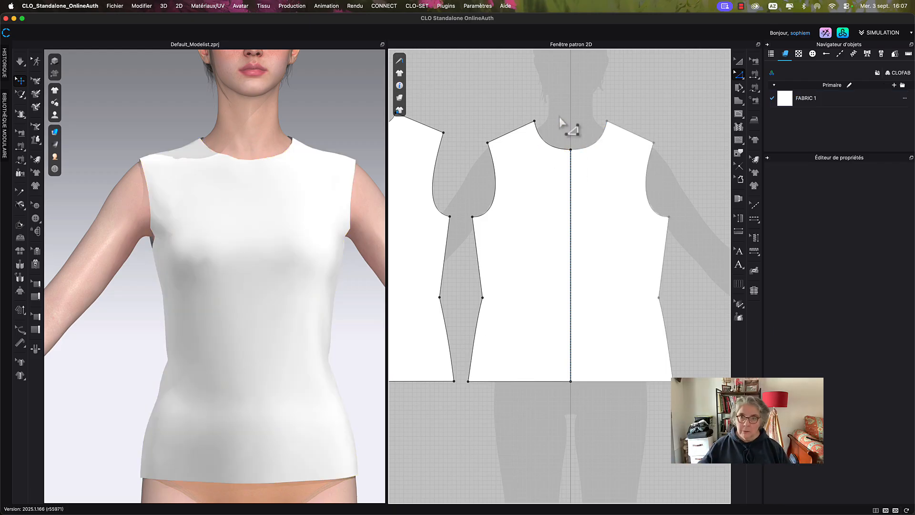
left_click(739, 61)
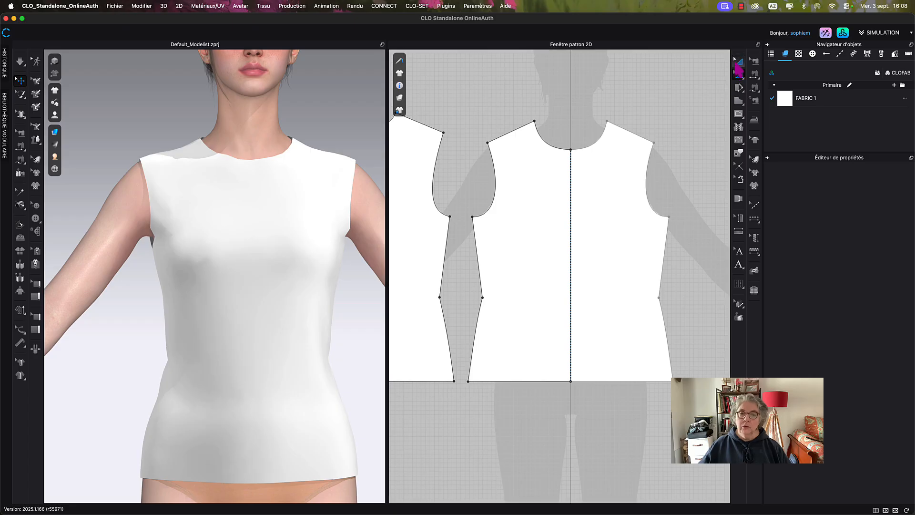
- Superimpose the back bodice on the front by matching their centre hem points with Correspondre
scroll(574, 115, "down", 3)
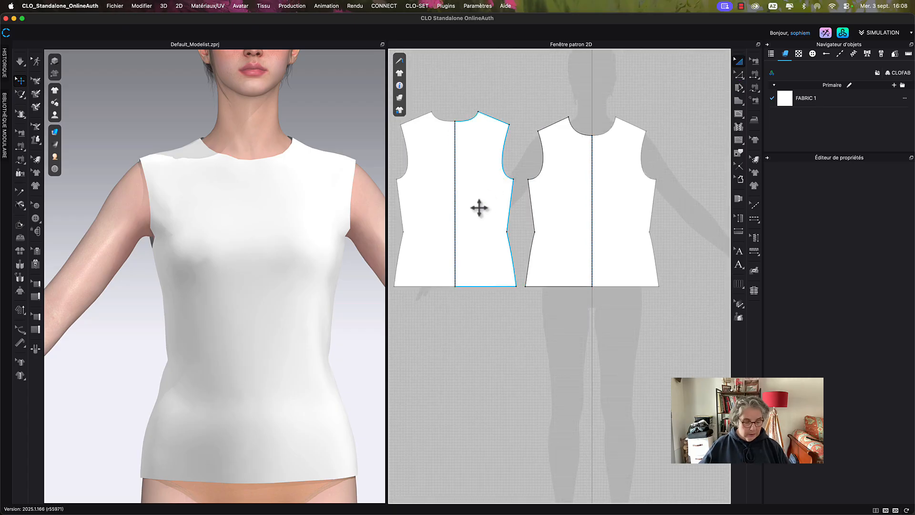
key("z")
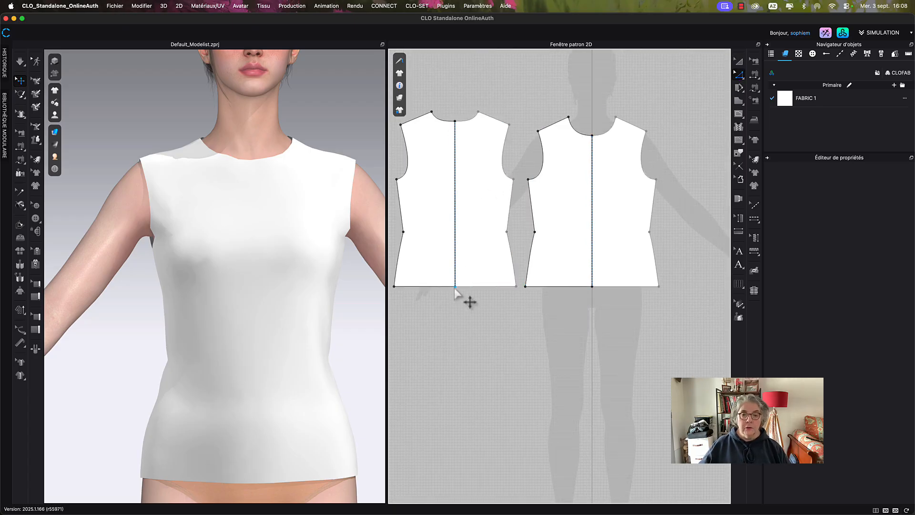
left_click(455, 287)
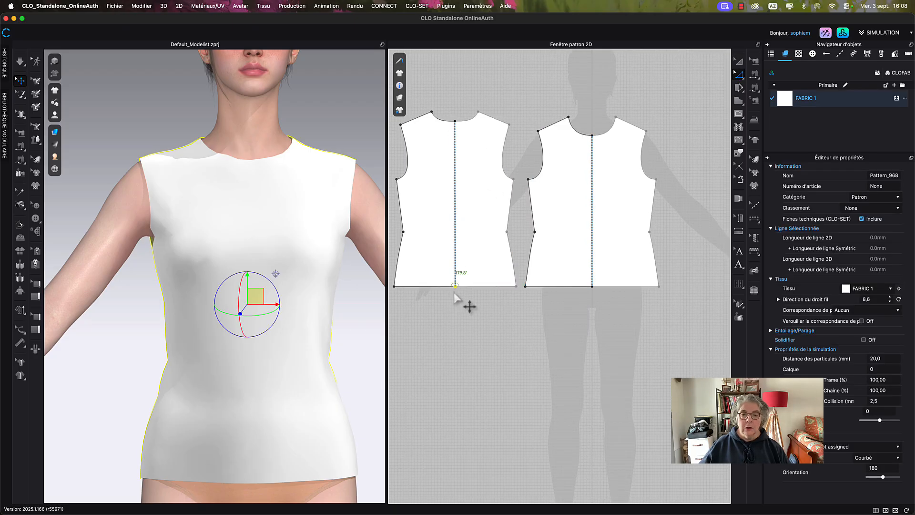
left_click(591, 287, "shift")
right_click(591, 287)
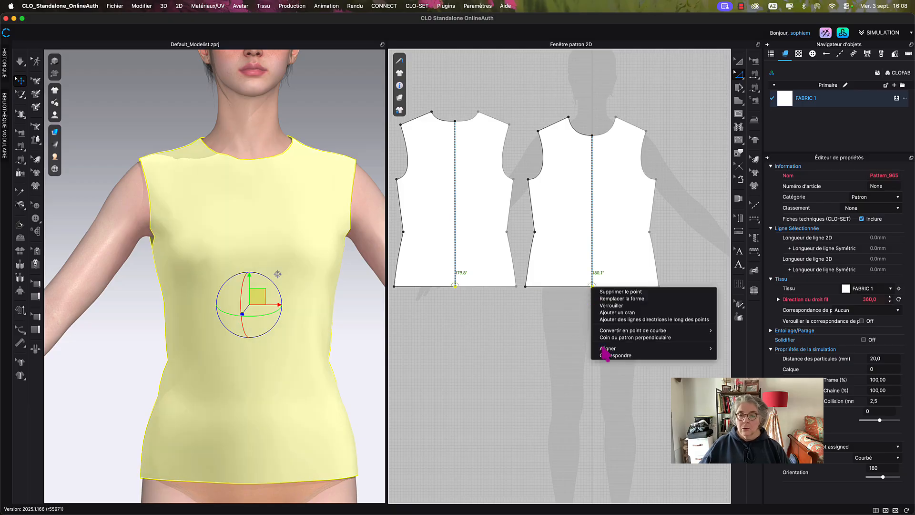
left_click(615, 355)
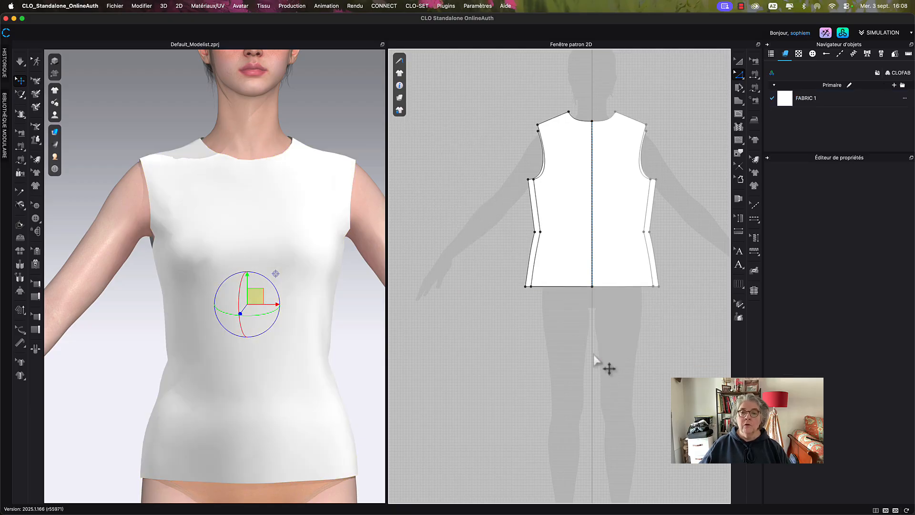
- Set the garment render style of the 2D patterns to Surface translucide
left_click(400, 110)
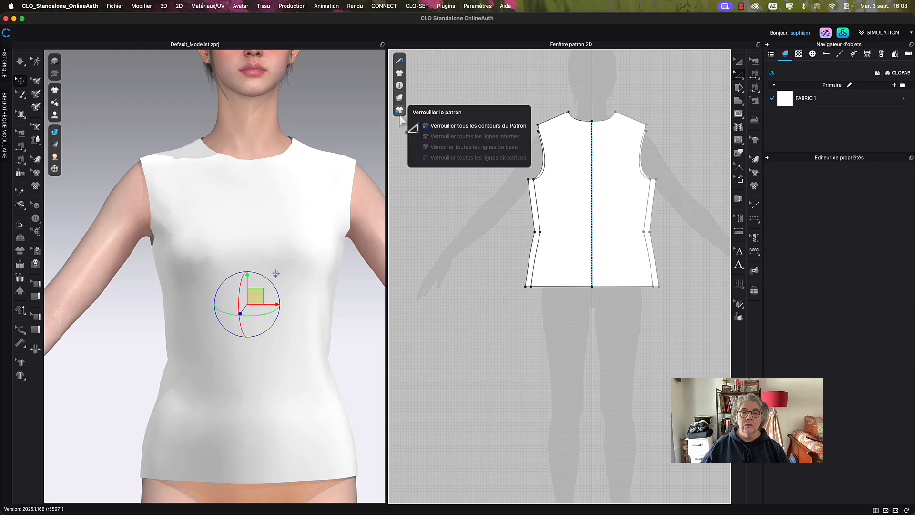
left_click(400, 97)
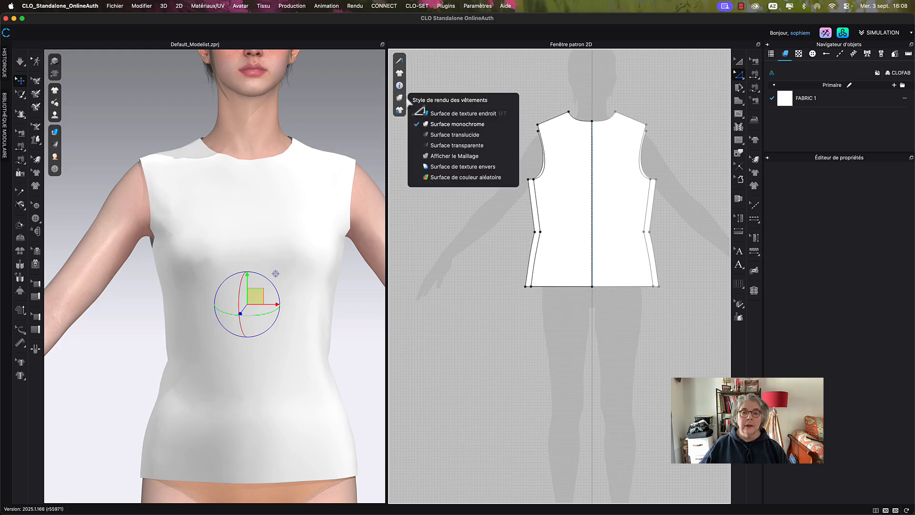
left_click(461, 136)
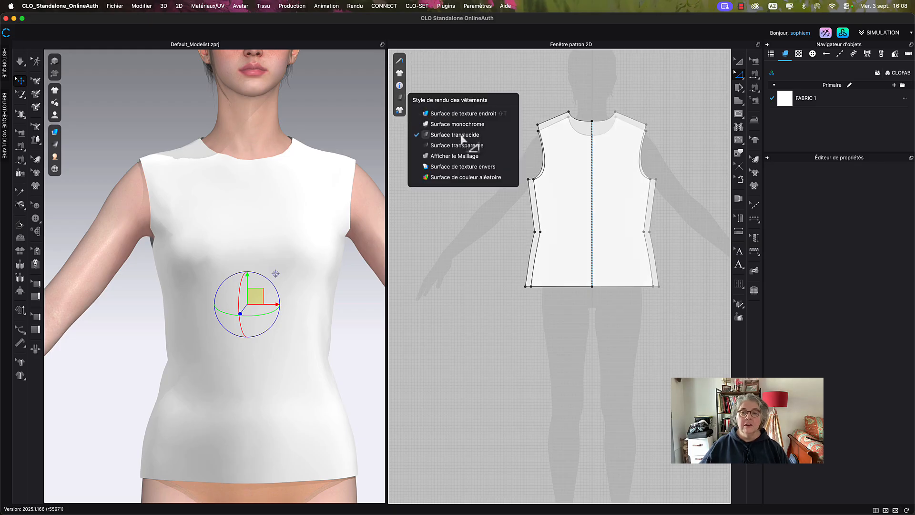
- Examine the offsets between the superimposed front and back along the shoulder, neckline, armhole, side seam and hem
scroll(548, 102, "up", 5)
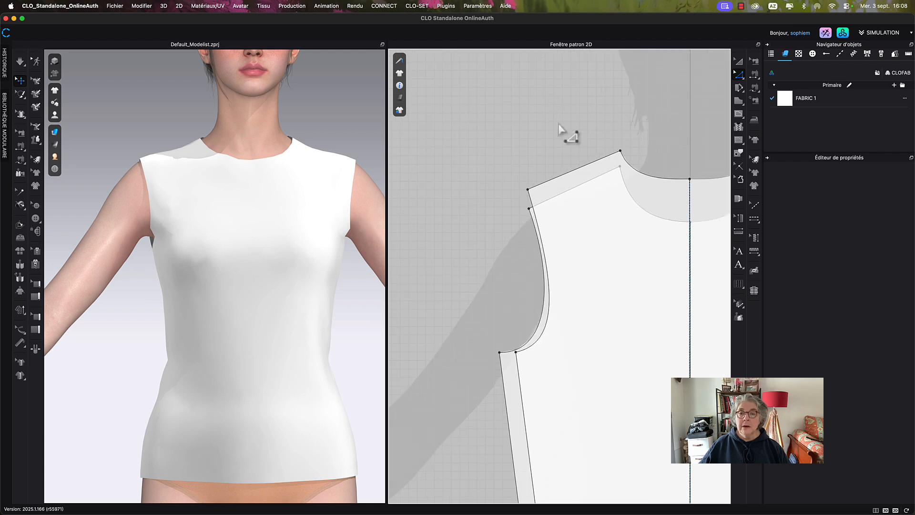
scroll(546, 133, "up", 2)
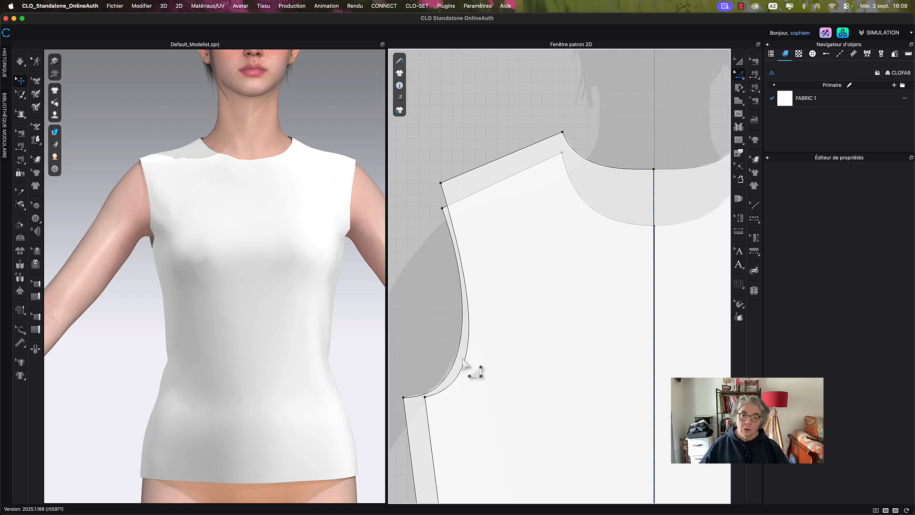
middle_click_drag(470, 371, 477, 283)
scroll(477, 283, "down", 2)
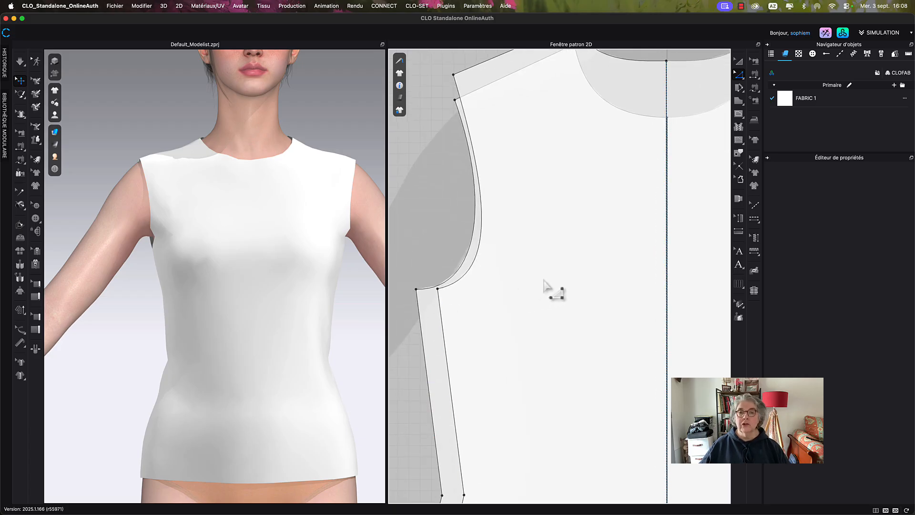
mouse_move(552, 290)
middle_mouse_down()
mouse_move(574, 256)
mouse_move(544, 281)
middle_mouse_up()
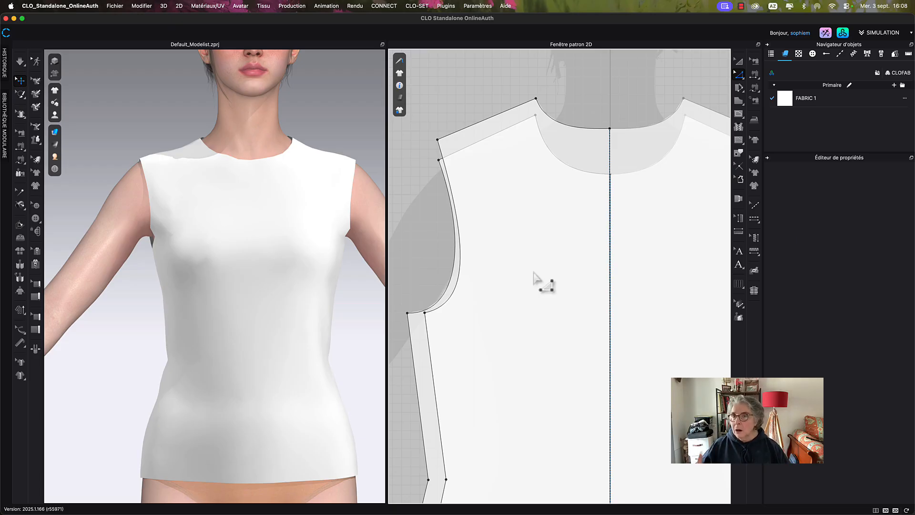
scroll(603, 104, "down", 5)
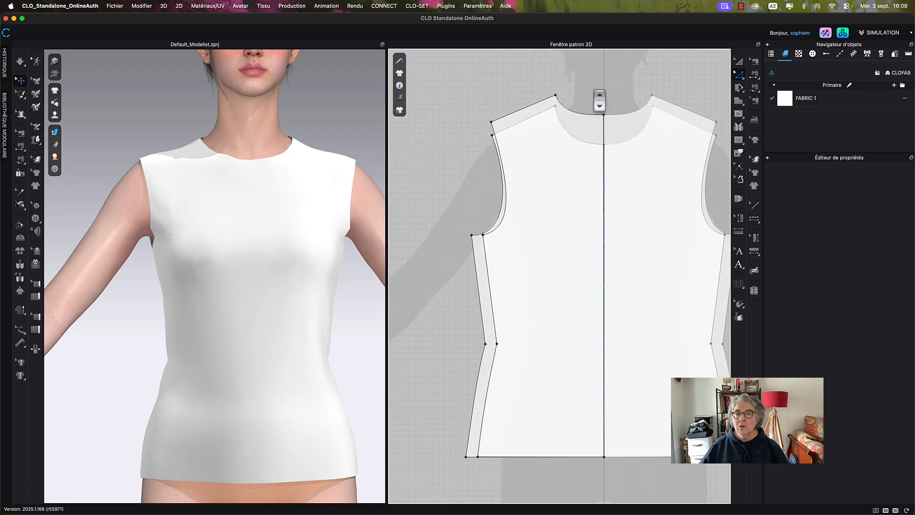
middle_click_drag(602, 102, 573, 103)
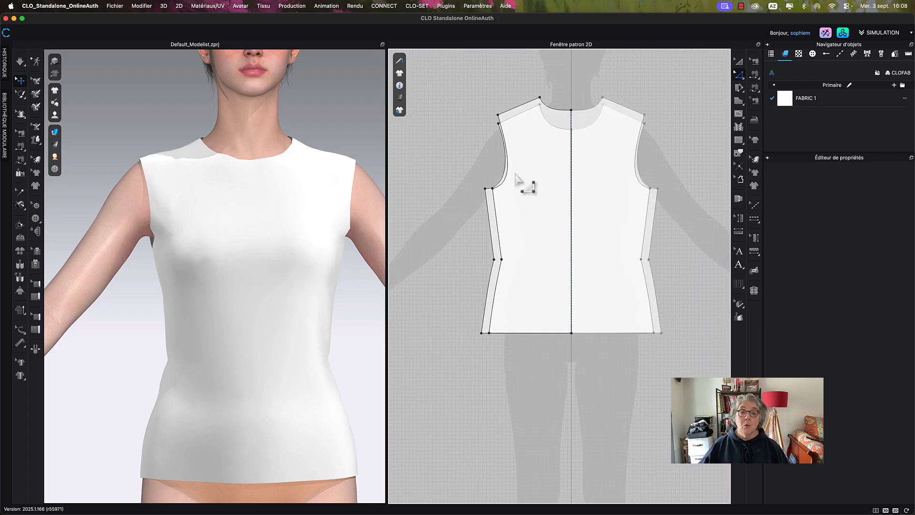
scroll(515, 287, "up", 5)
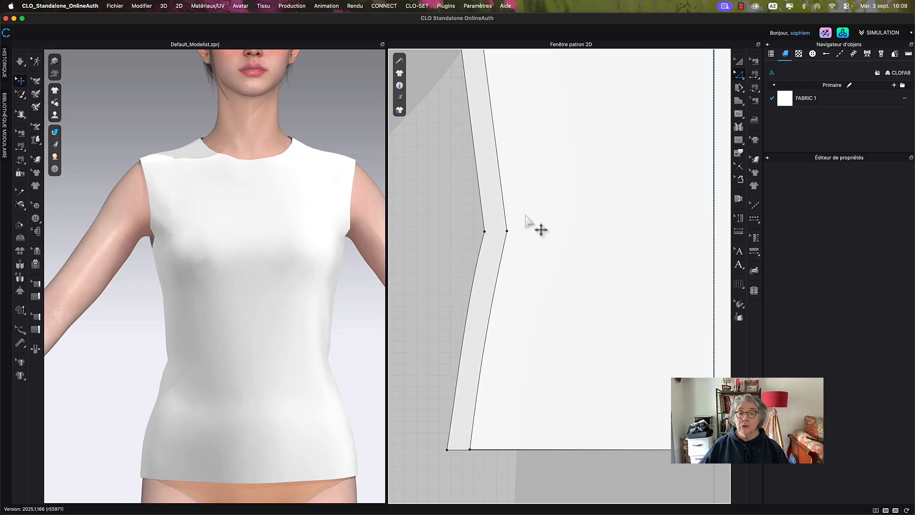
scroll(543, 222, "down", 5)
middle_click_drag(548, 216, 541, 259)
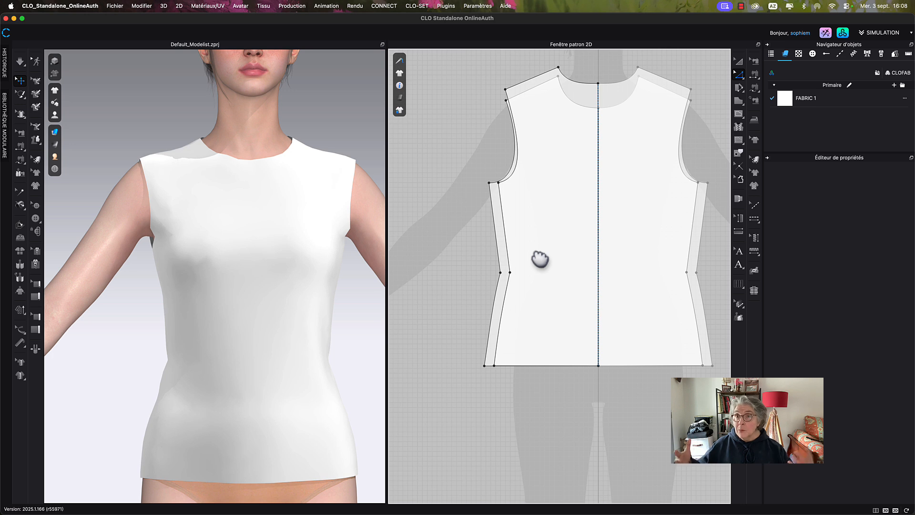
middle_click_drag(535, 127, 519, 188)
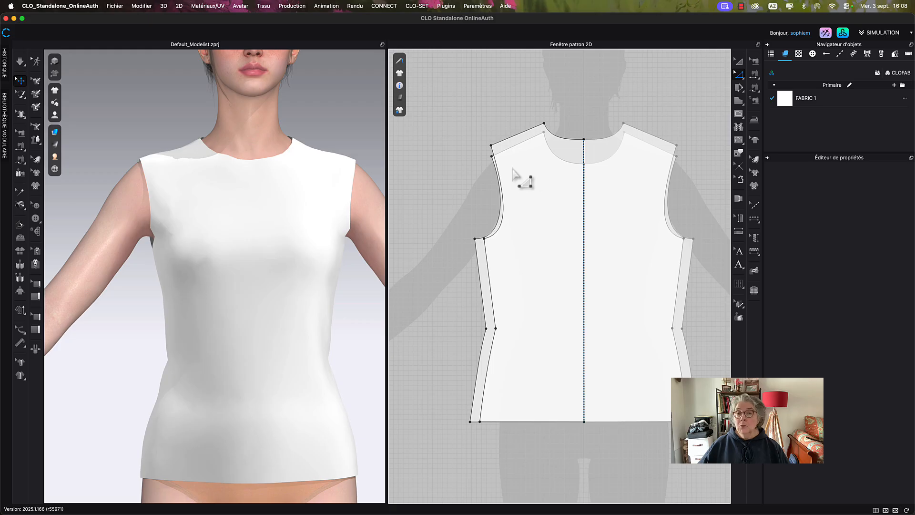
- Measure the gap between the front and back neck-shoulder points with a point measurement, and undo that measurement
left_click(523, 139)
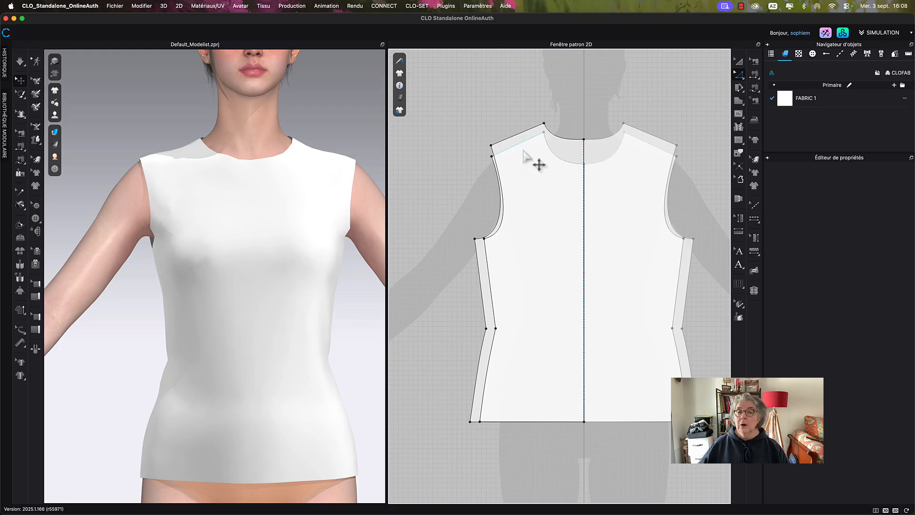
scroll(536, 158, "up", 3)
right_click_drag(533, 163, 532, 193)
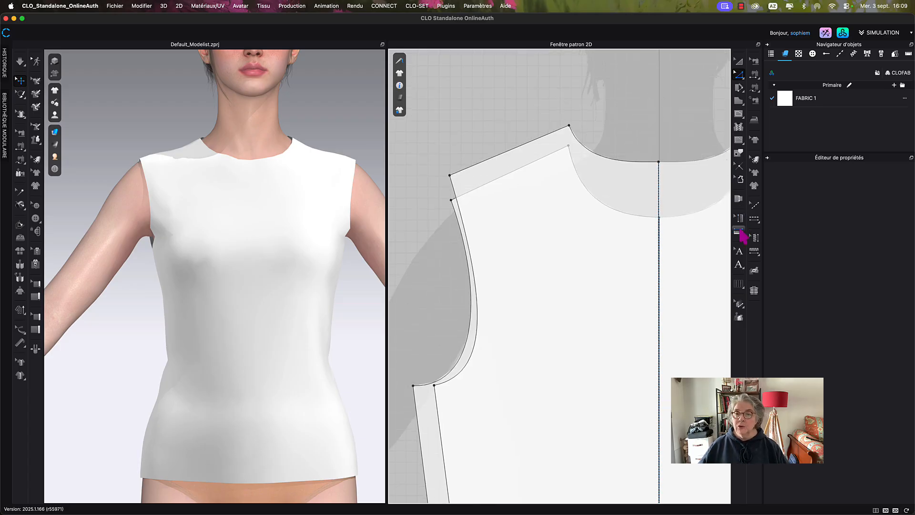
left_click(739, 231)
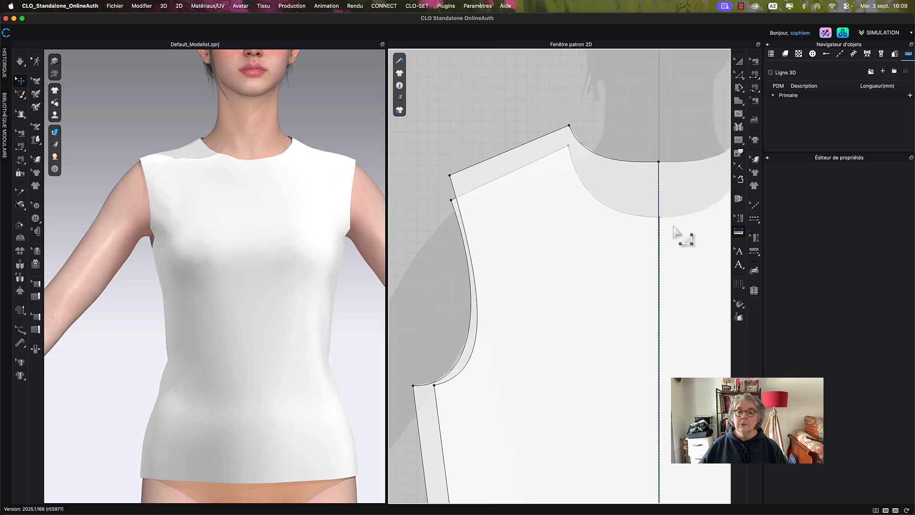
left_click(567, 146)
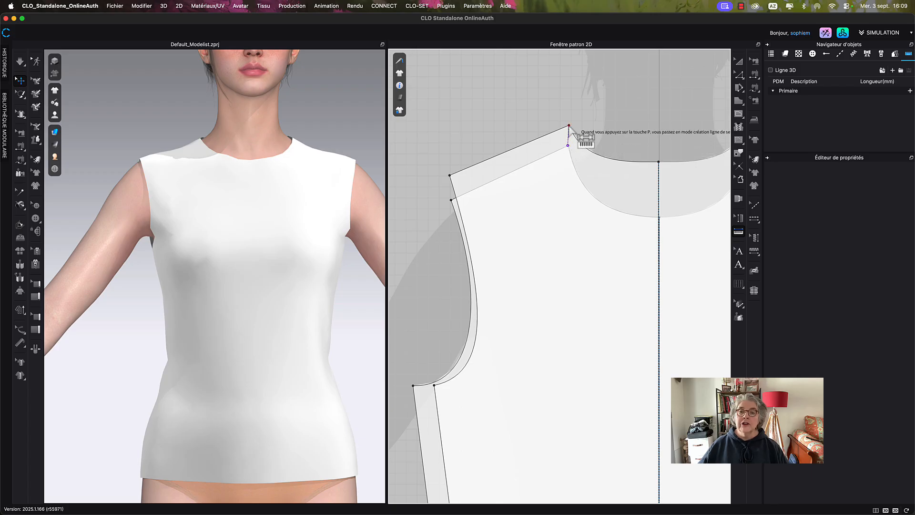
left_click(569, 126)
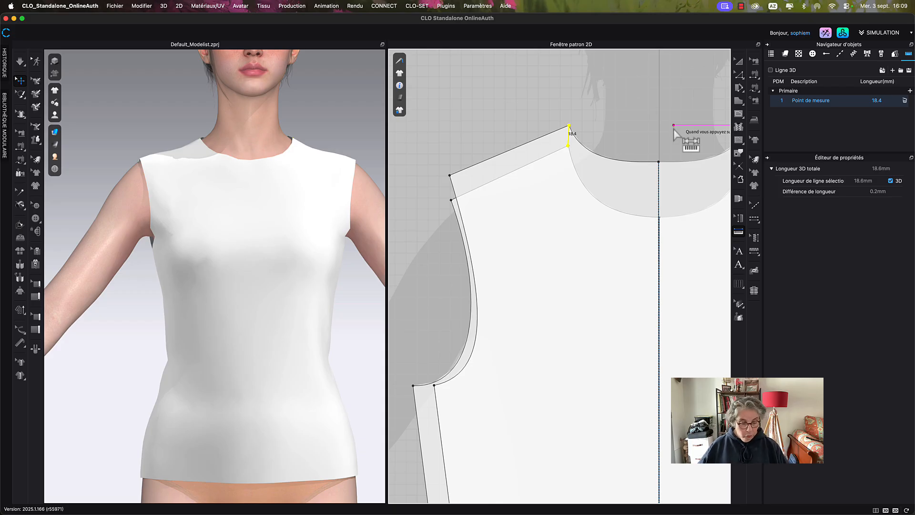
key("super+z")
- Measure the gap between the front and back underarm points at the side seam, and undo that measurement
middle_click_drag(537, 317, 628, 86)
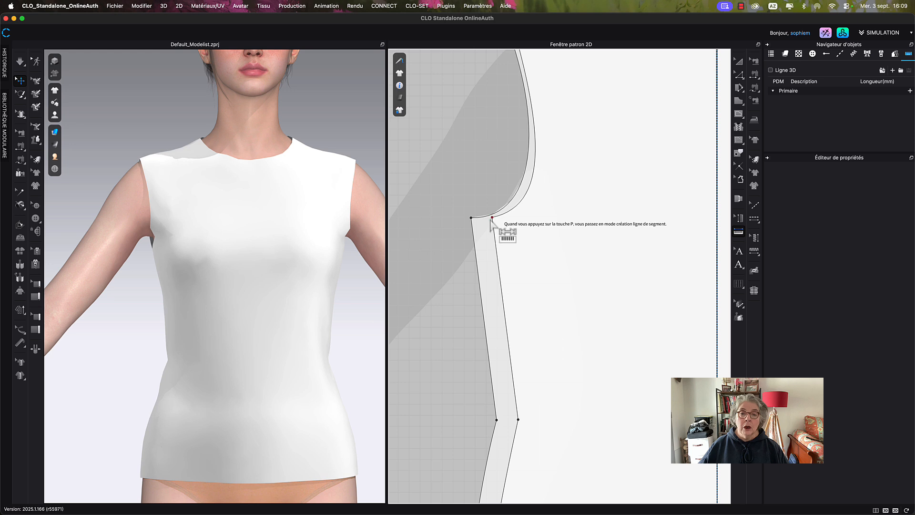
left_click(492, 218)
left_click(471, 218)
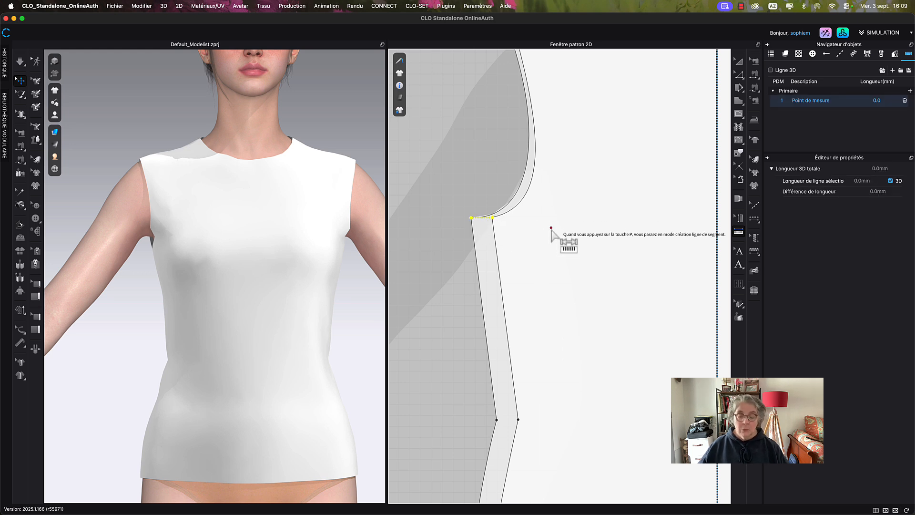
key("super+z")
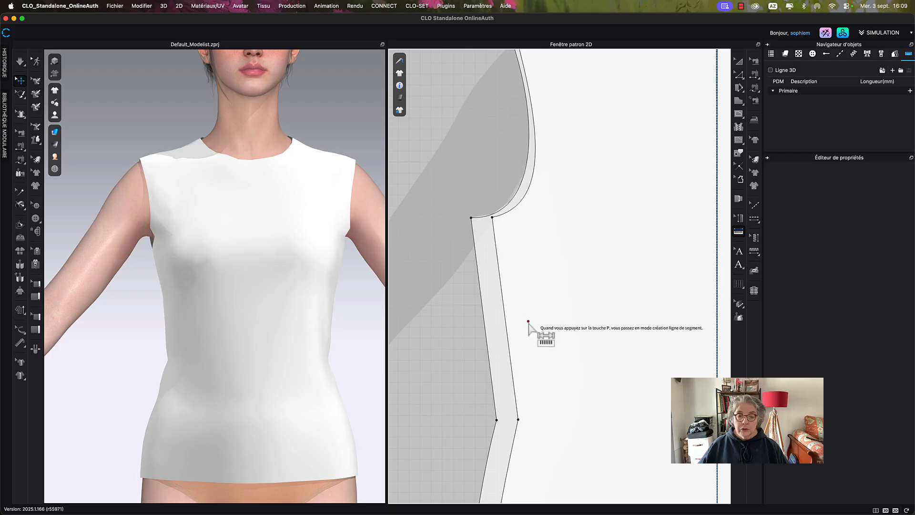
- Measure the gap between the front and back waist points on the side seam, and undo that measurement
middle_click_drag(537, 335, 527, 216)
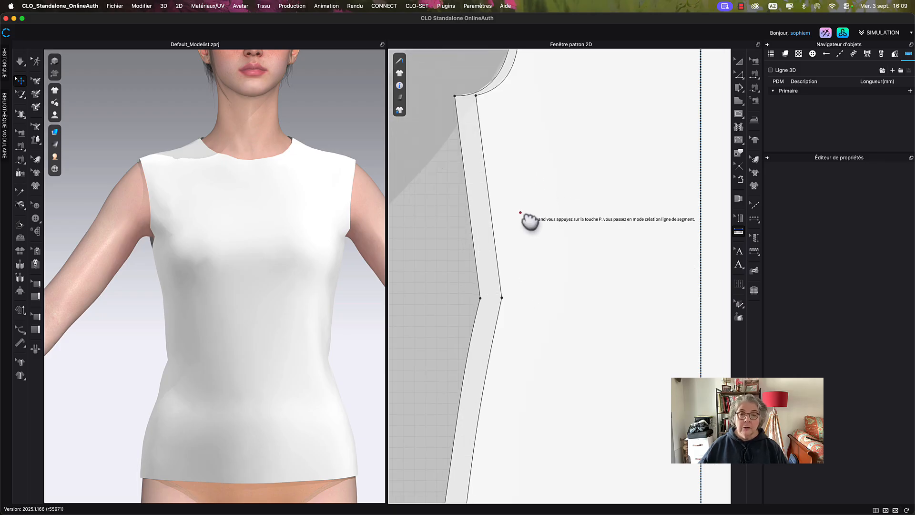
left_click(480, 298)
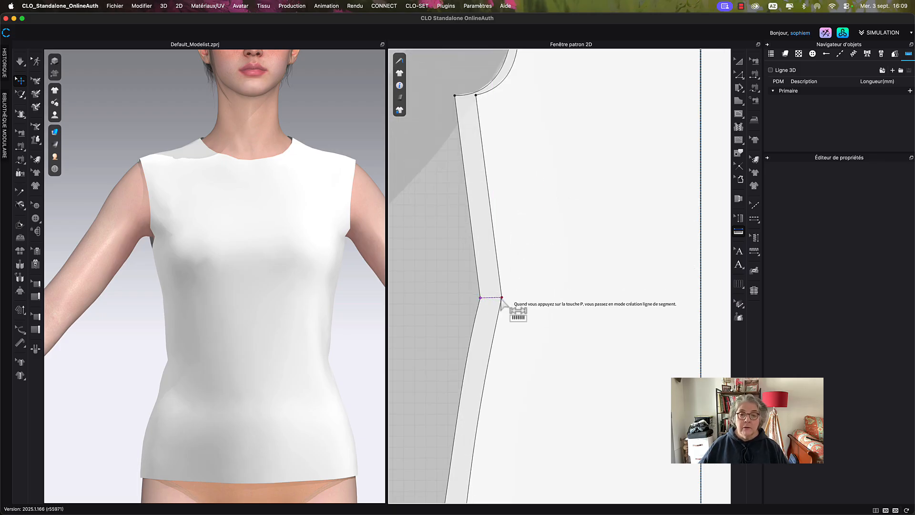
left_click(502, 298)
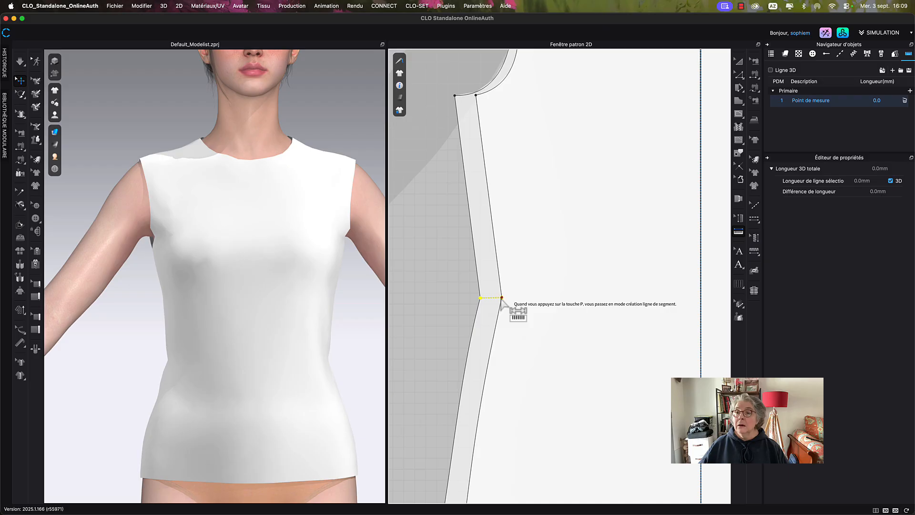
key("super+z")
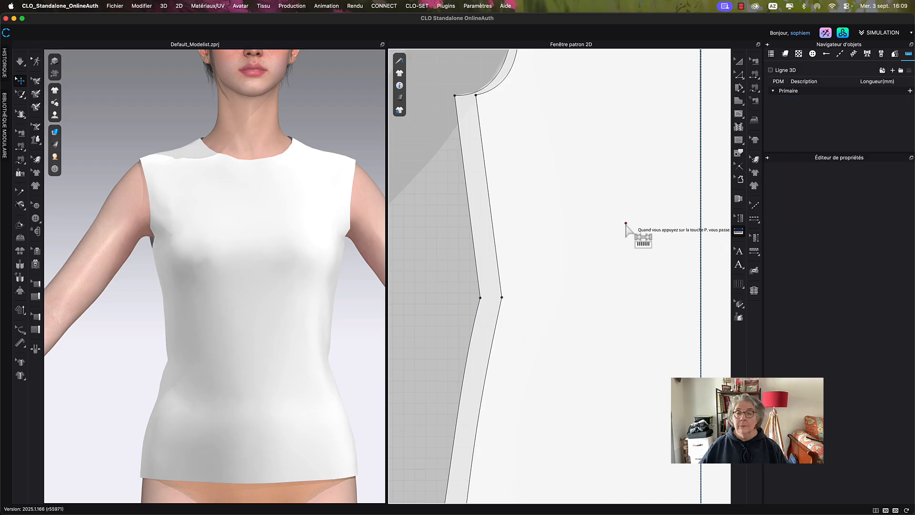
- Separate the superimposed bodice patterns by moving the back piece to the left, clear of the front piece
left_click(738, 61)
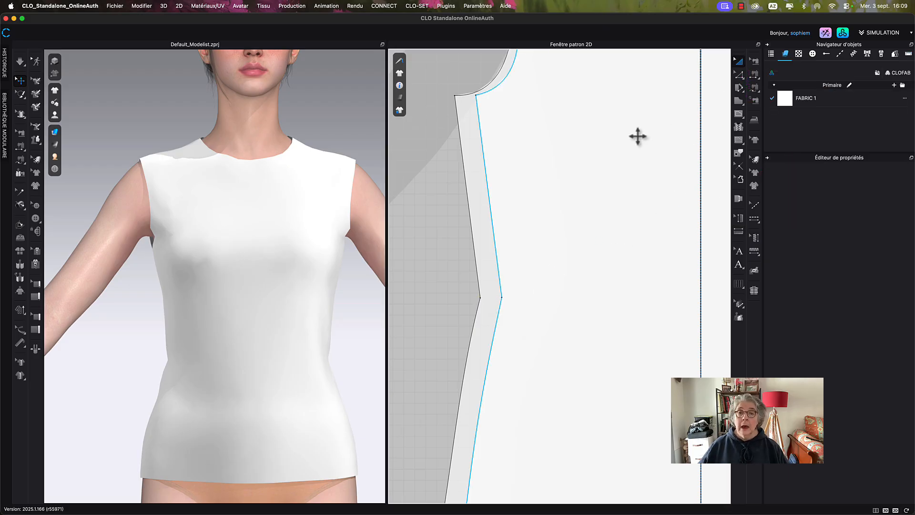
scroll(637, 137, "down", 6)
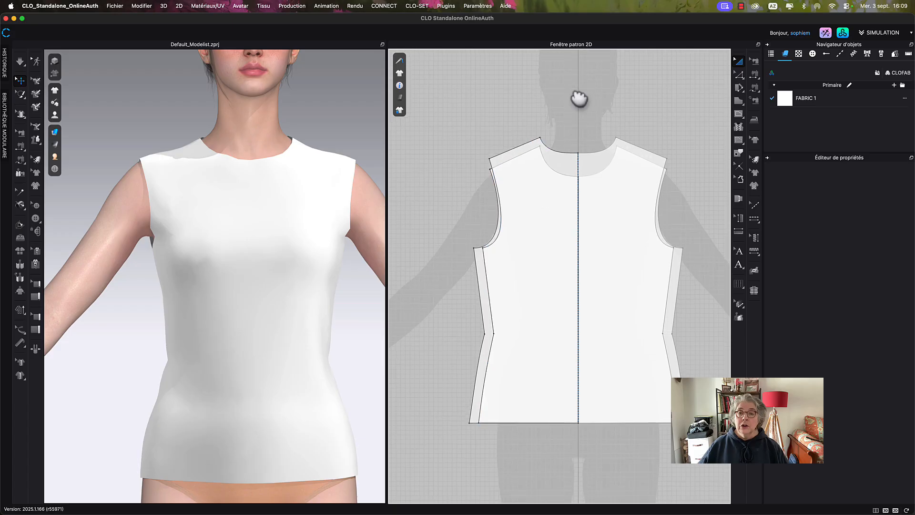
middle_click_drag(579, 99, 595, 118)
scroll(577, 83, "down", 5)
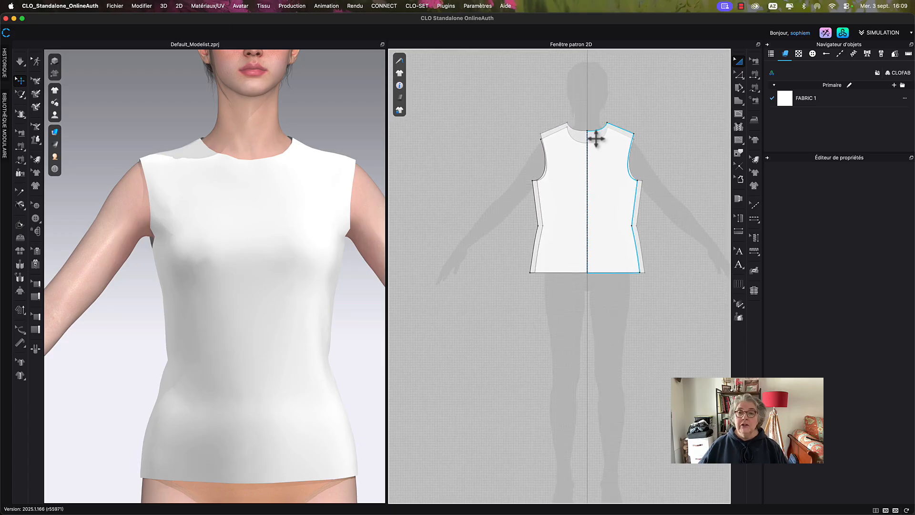
left_click_drag(596, 141, 473, 139)
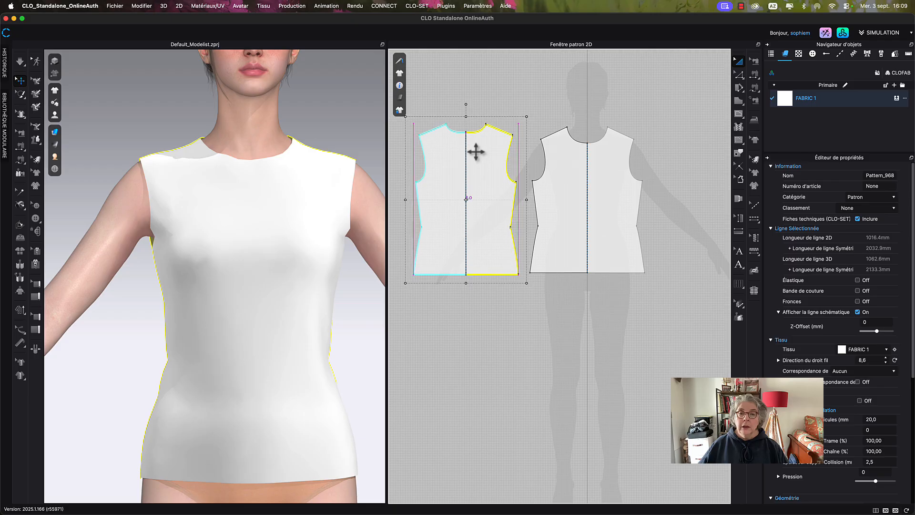
left_click(577, 105)
- Draw an internal line along the front bodice's left shoulder seam, from the armhole corner to the neck point
middle_click_drag(571, 125, 562, 159)
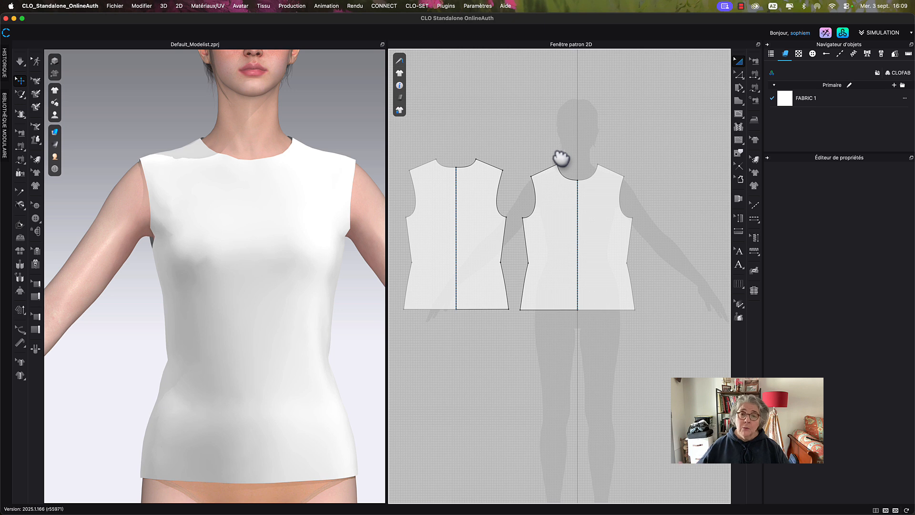
right_click_drag(575, 165, 573, 173)
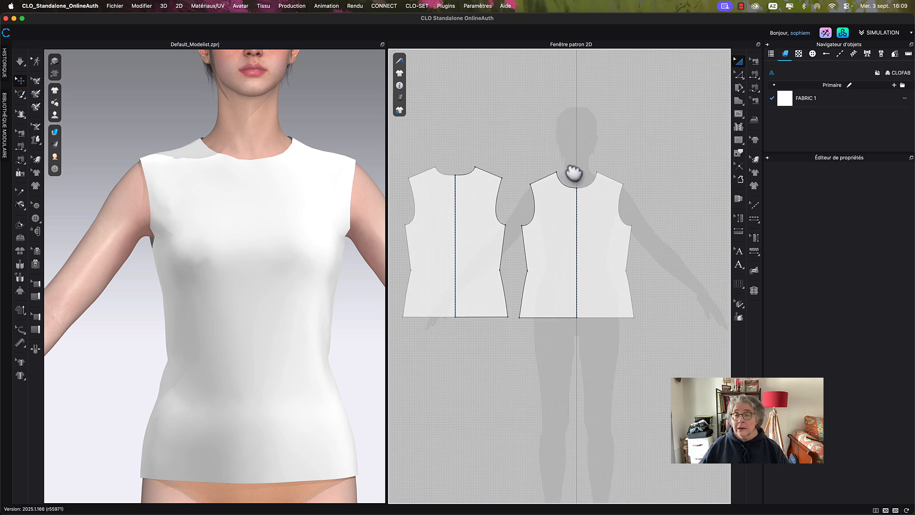
scroll(572, 172, "up", 3)
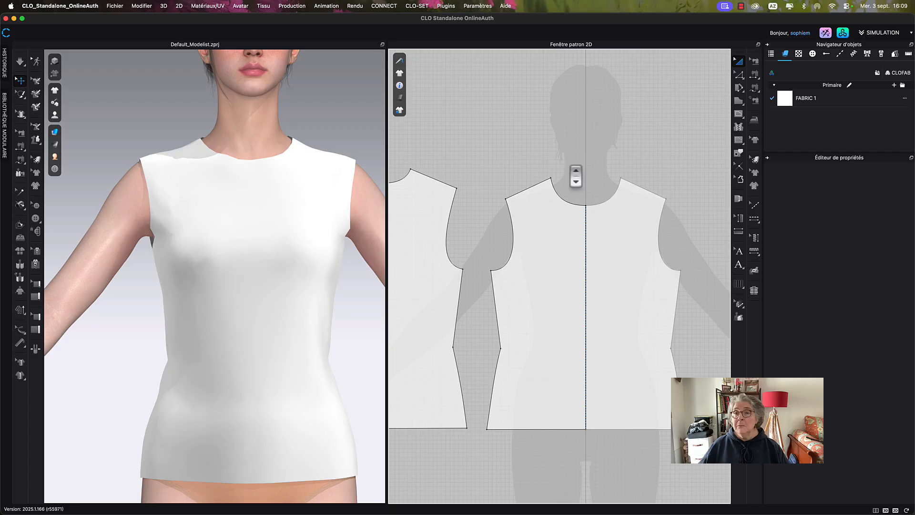
scroll(574, 169, "up", 2)
right_click_drag(576, 167, 580, 172)
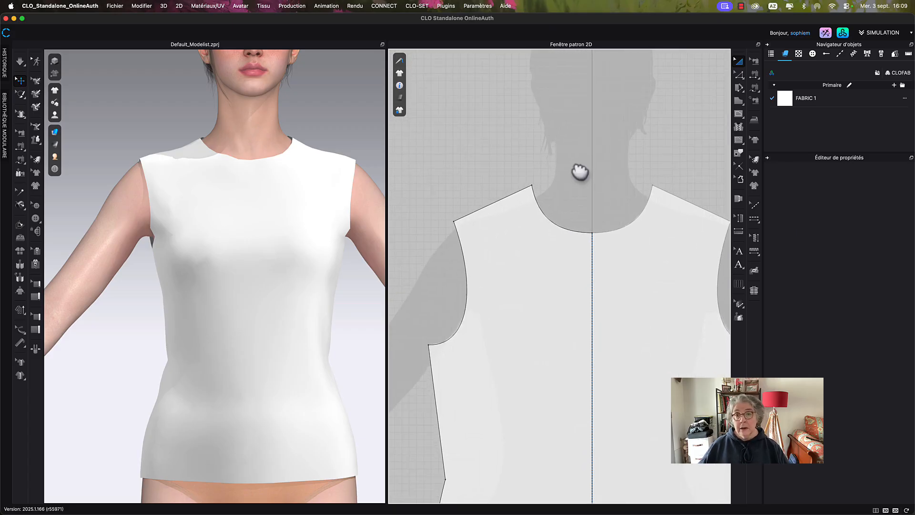
left_click(738, 114)
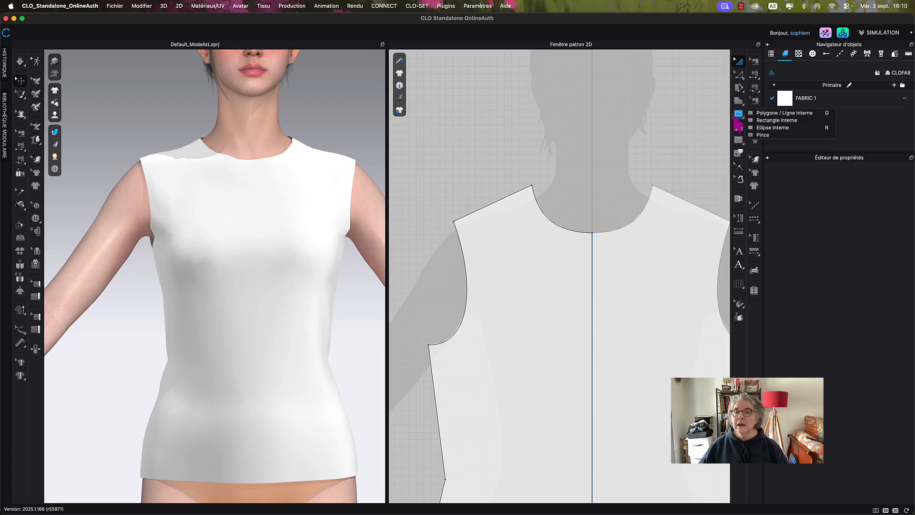
left_click(763, 120)
left_click(454, 222)
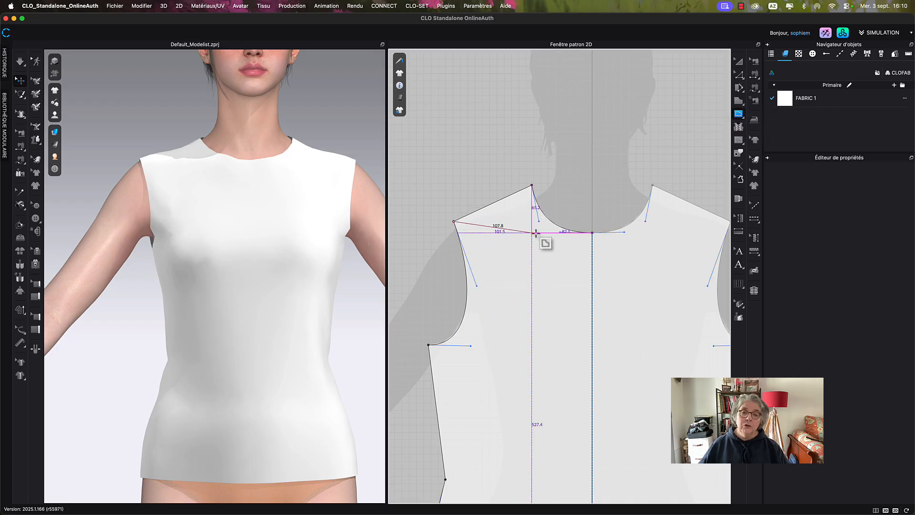
left_click(532, 187)
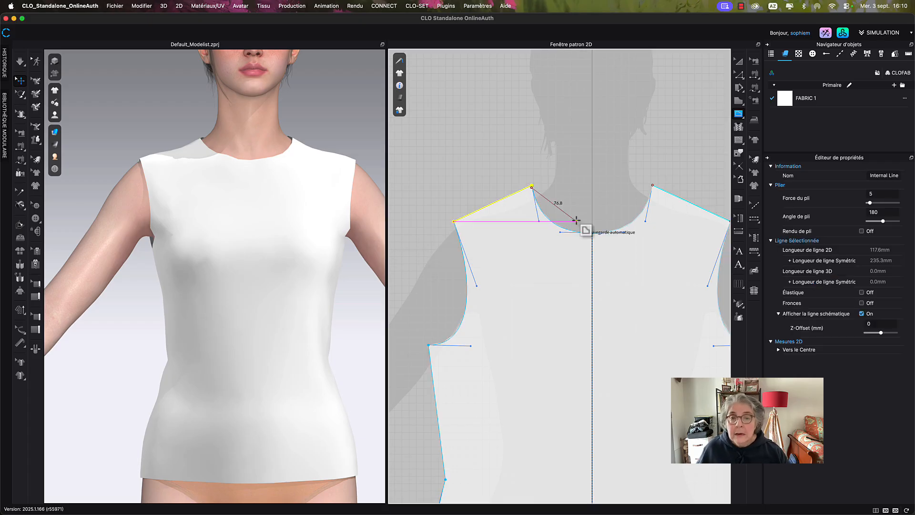
key("Escape")
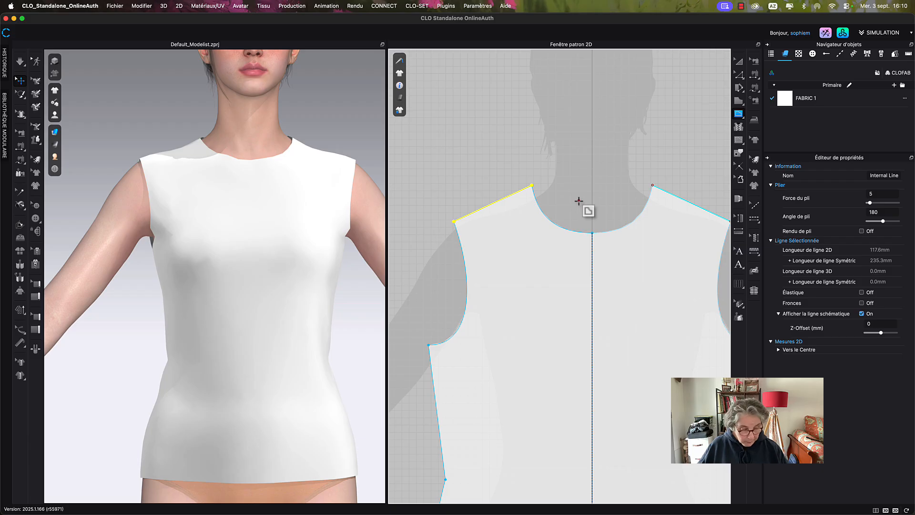
- Start a length change on the front's internal shoulder line, with the direction set to Fin
key("z")
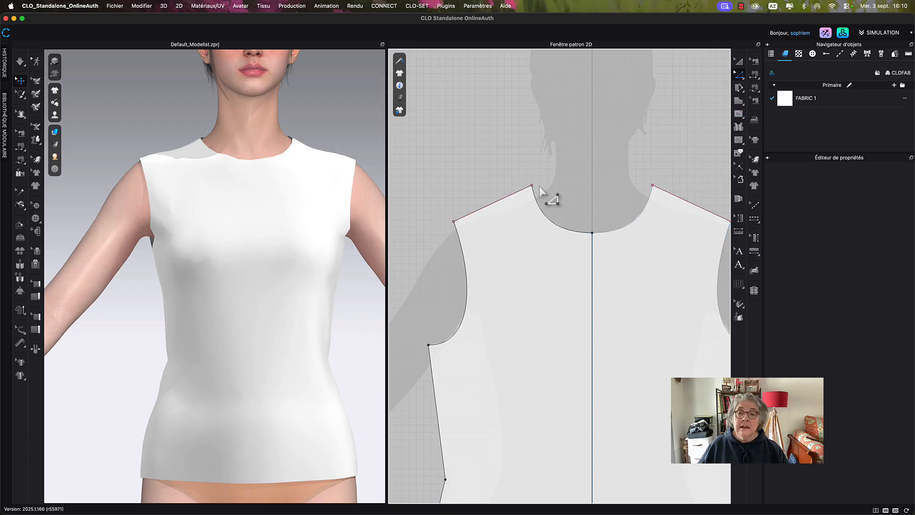
left_click(533, 185)
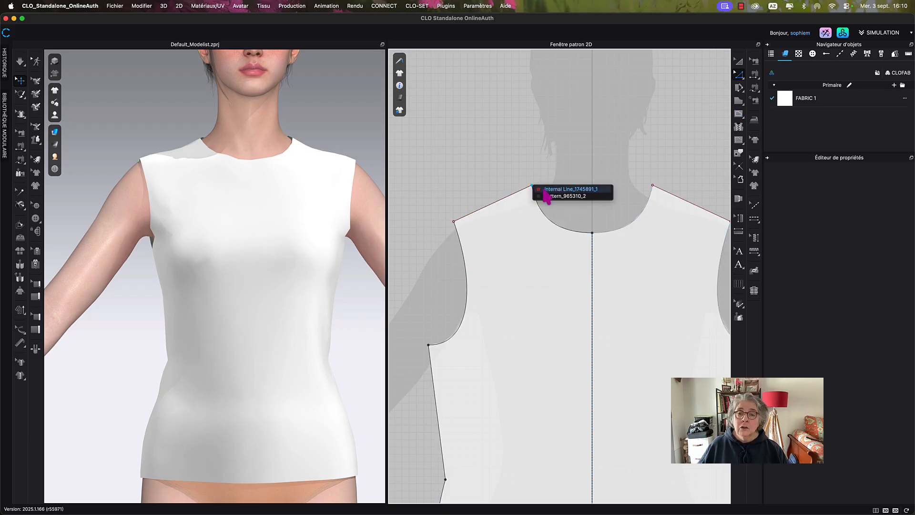
left_click(544, 190)
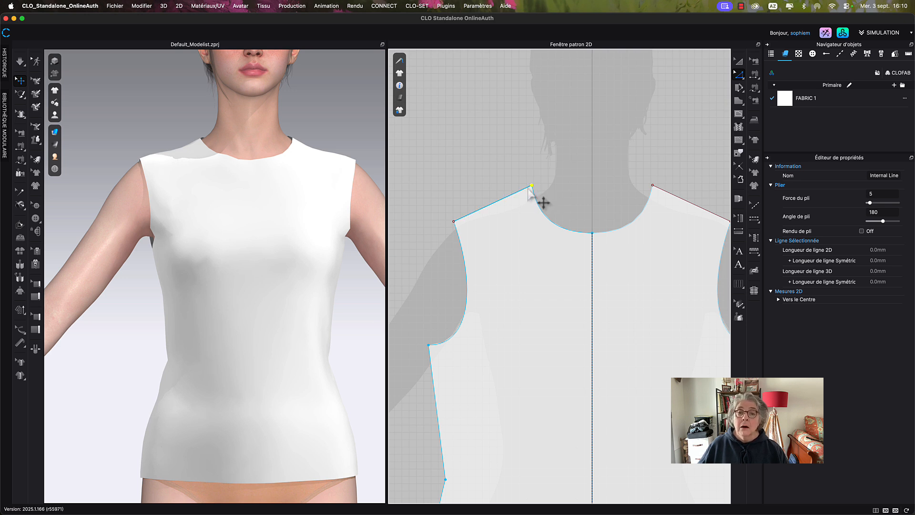
left_click(533, 188)
left_click(534, 191)
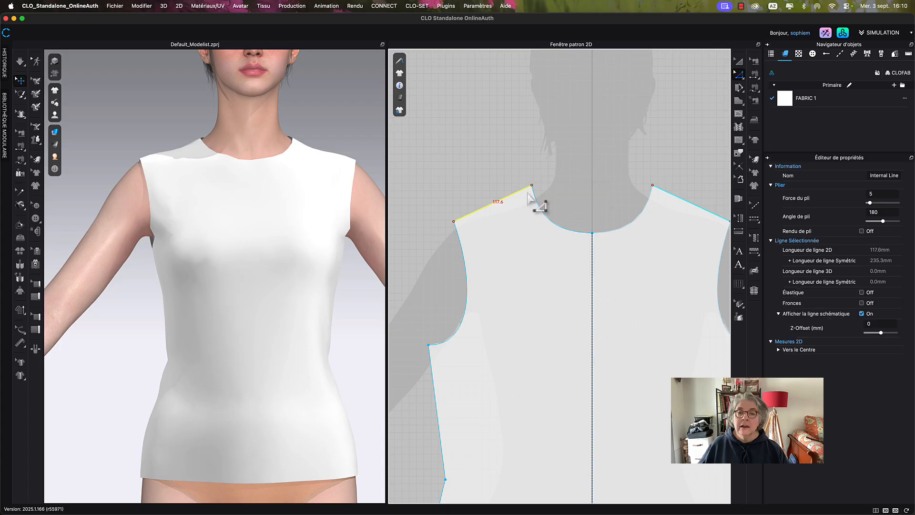
right_click(527, 192)
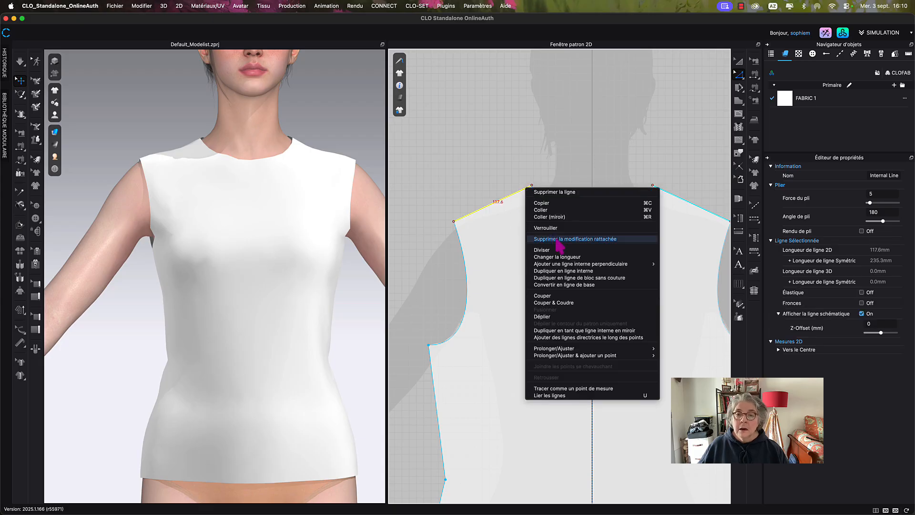
left_click(566, 258)
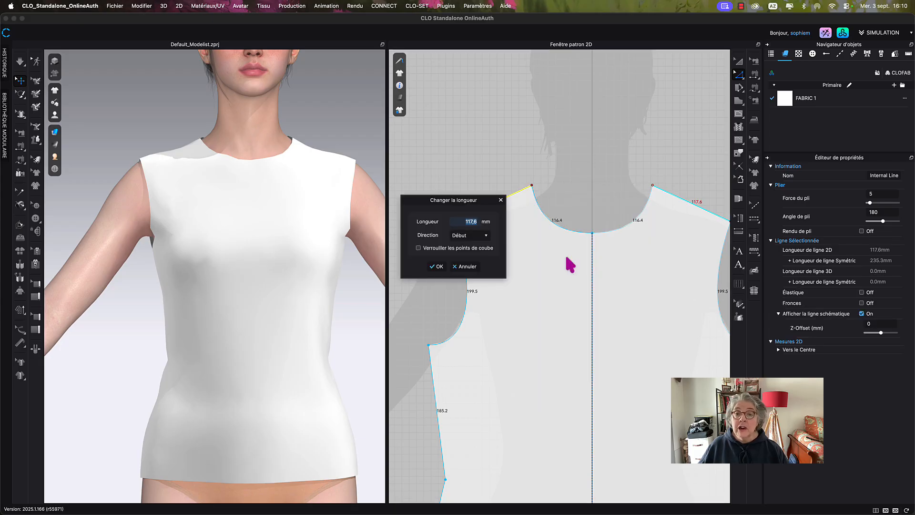
left_click_drag(457, 203, 475, 109)
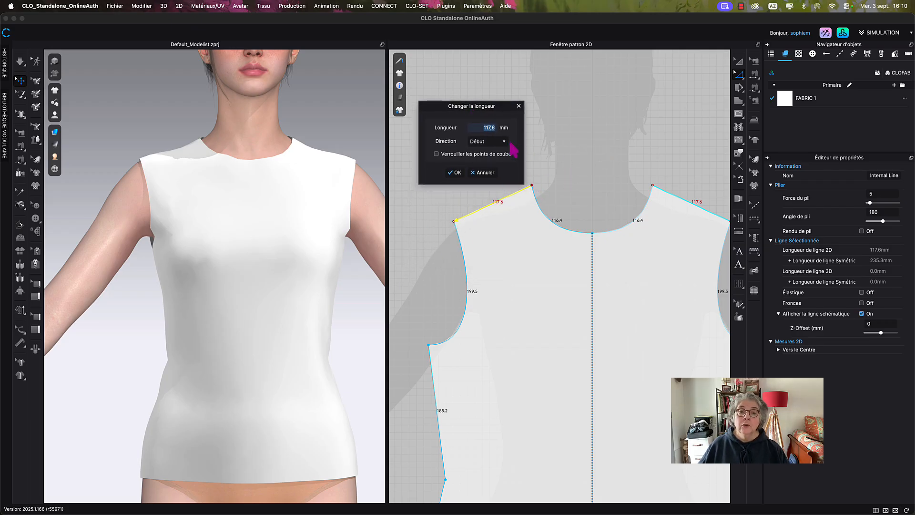
left_click(494, 142)
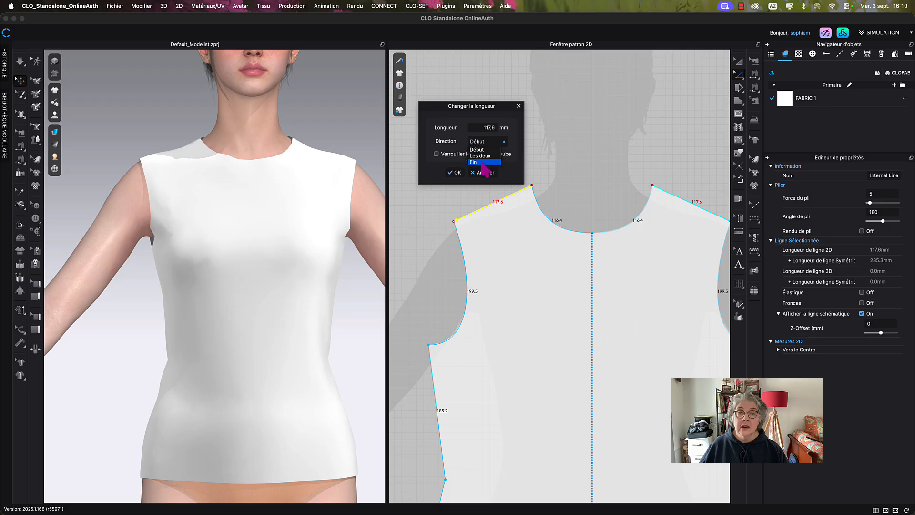
left_click(483, 162)
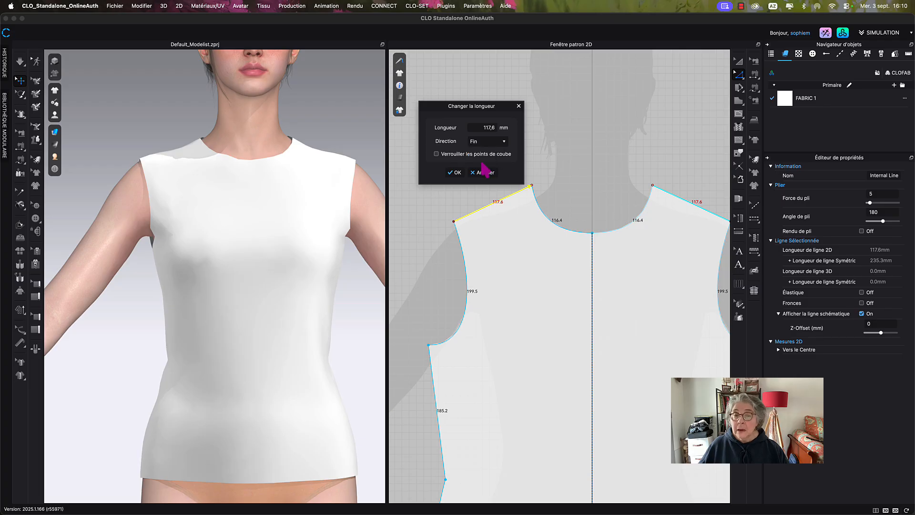
- Extend the front's internal shoulder line past the neck point by setting its length to 150 mm
double_click(483, 128)
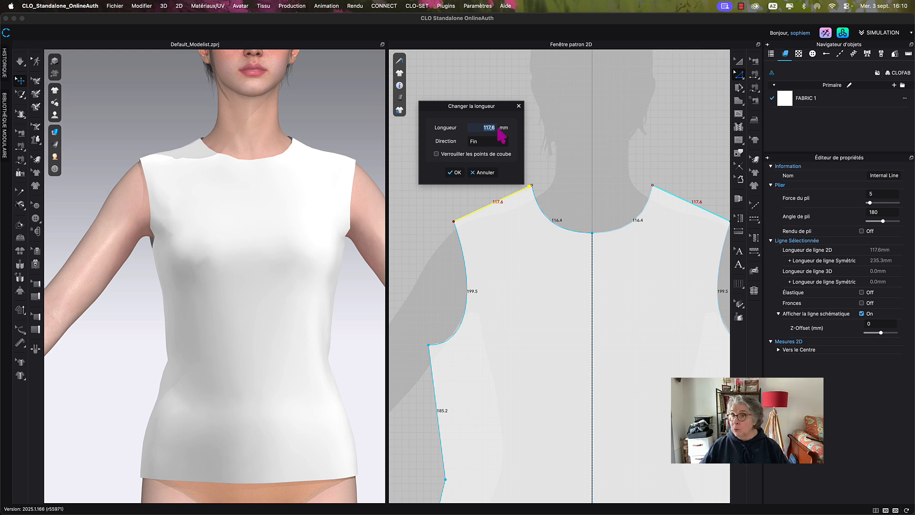
type("30")
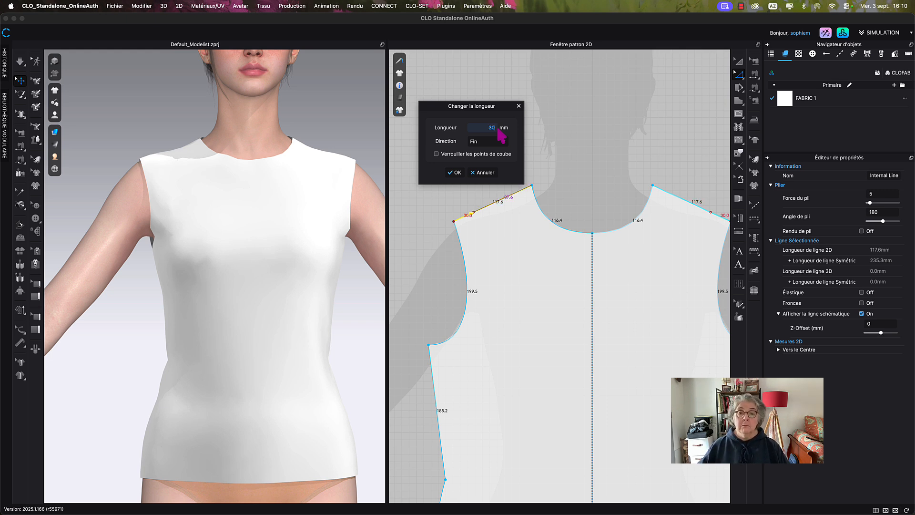
type("0")
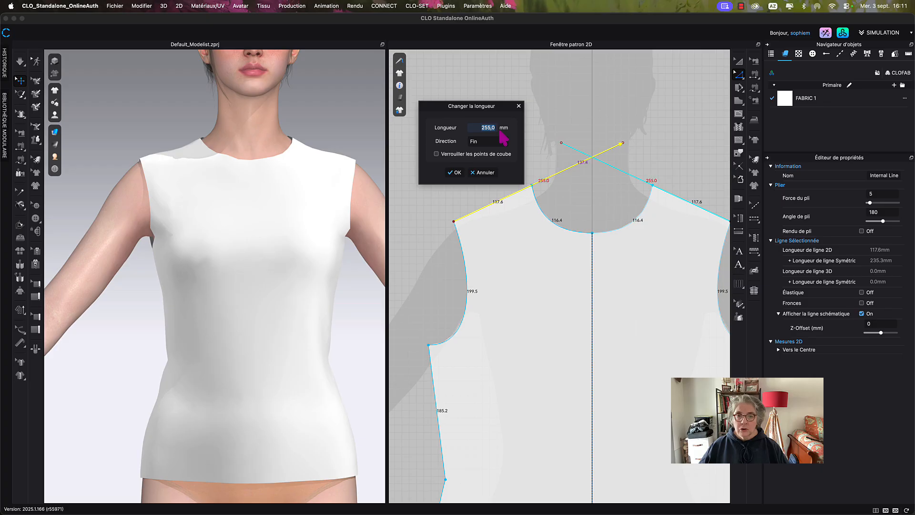
key("Down")
key("Down")
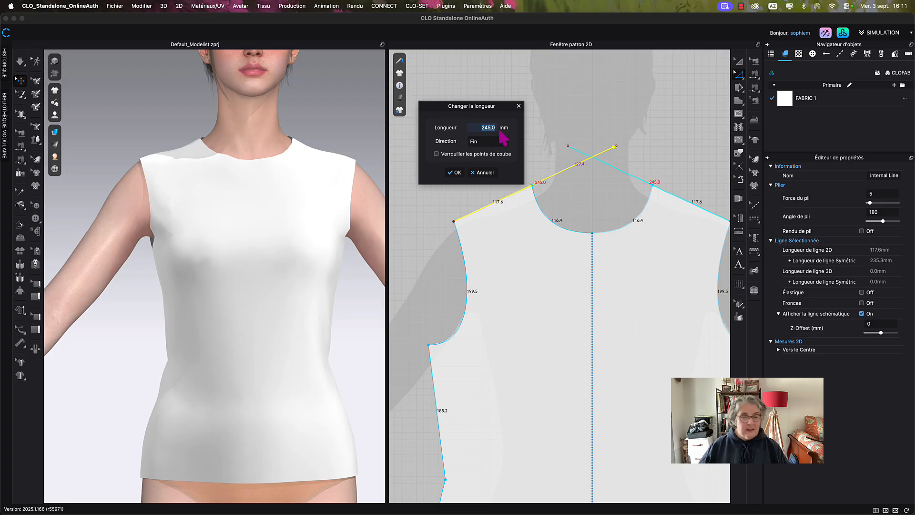
key("Down")
key("Down")
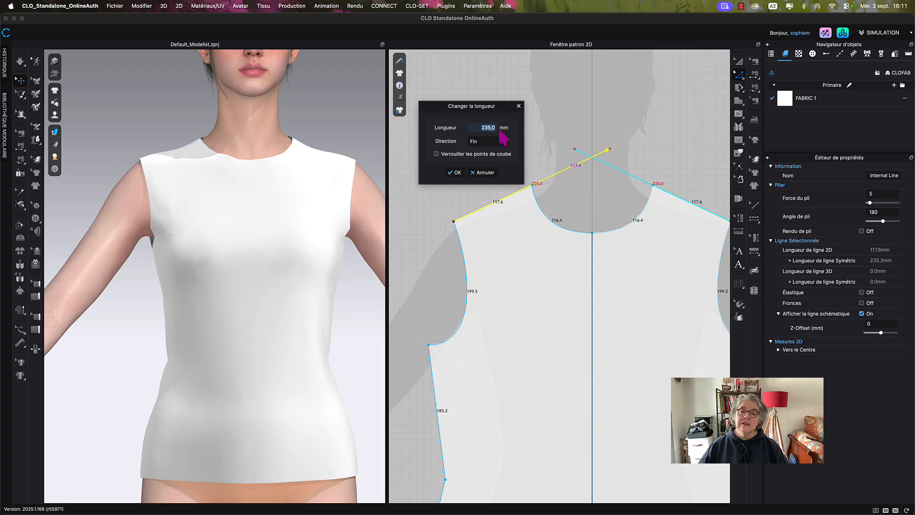
key("Down")
key("Down")
key("Down")
key("Down")
key("Down")
key("Down")
key("Down")
key("Down")
key("Down")
key("Down")
key("Down")
key("Down")
key("Down")
key("Down")
key("Down")
key("Down")
key("Down")
key("Down")
key("Down")
key("Down")
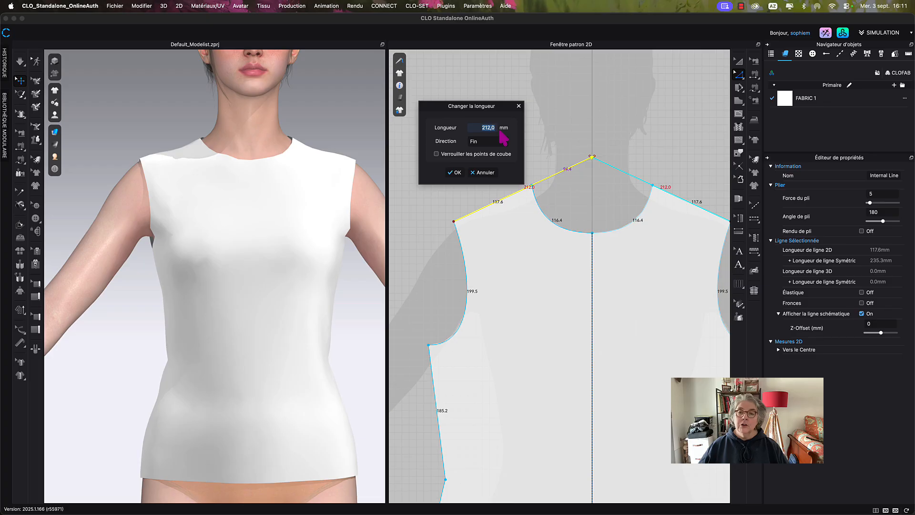
key("Down")
key("Down")
key("Down")
key("Down")
key("Down")
key("Down")
key("Down")
key("Down")
key("Down")
key("Down")
key("Down")
key("Down")
key("Down")
key("Down")
key("Down")
key("Down")
key("Down")
key("Down")
key("Down")
key("Down")
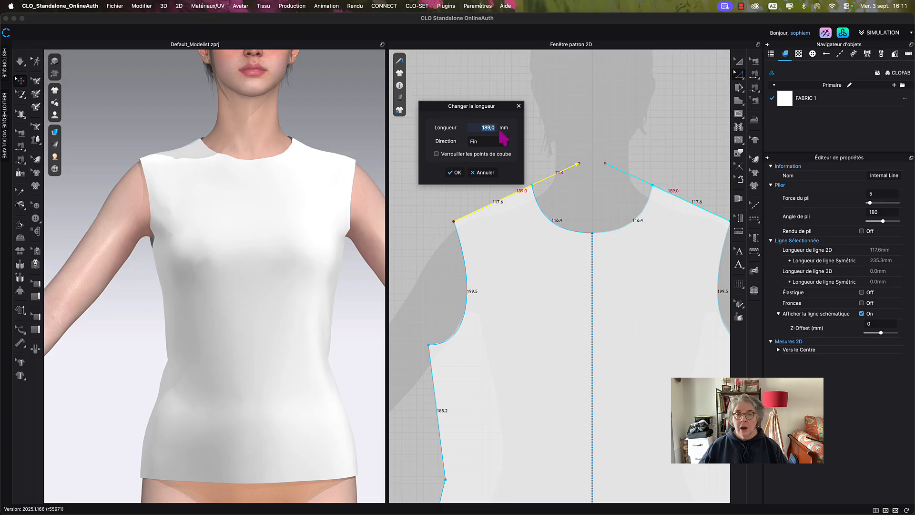
key("Down")
key("Down")
key("Down")
key("Down")
key("Down")
key("Down")
key("Down")
key("Down")
key("Down")
key("Down")
key("Down")
key("Down")
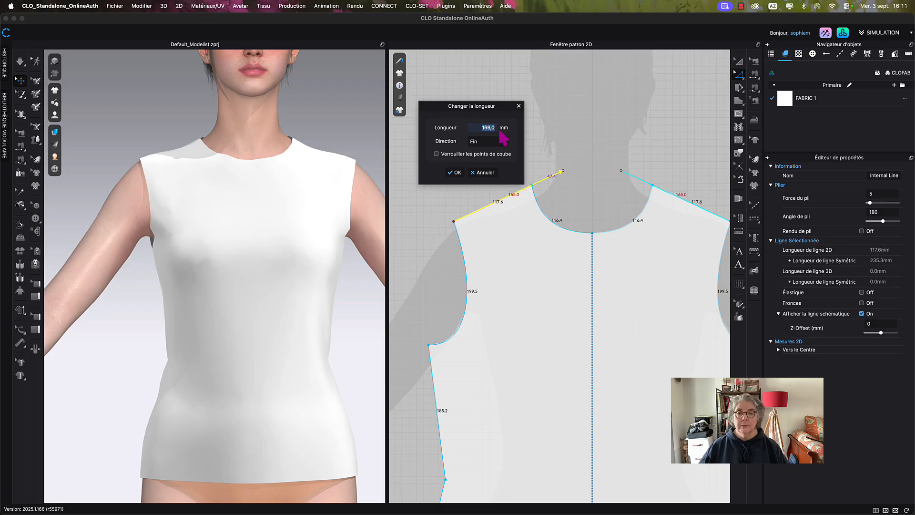
key("Down")
key("Down")
key("Down")
key("Down")
key("Down")
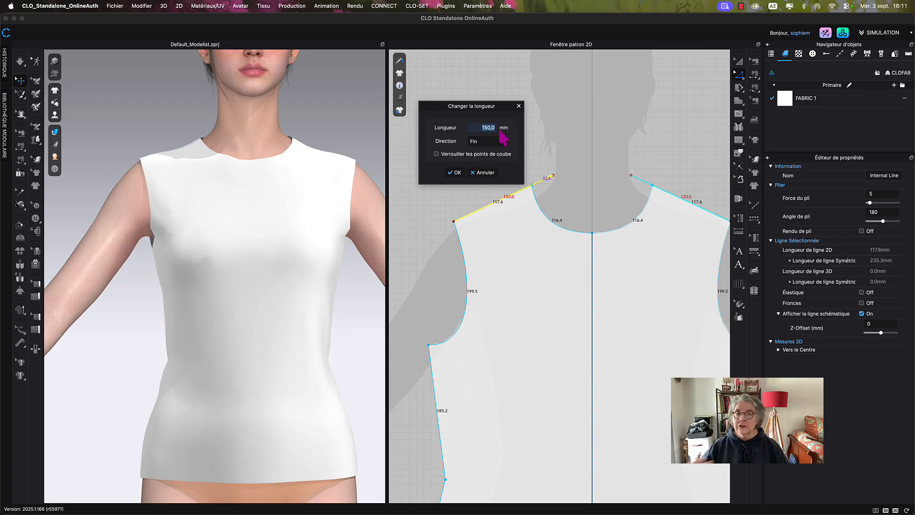
left_click(456, 172)
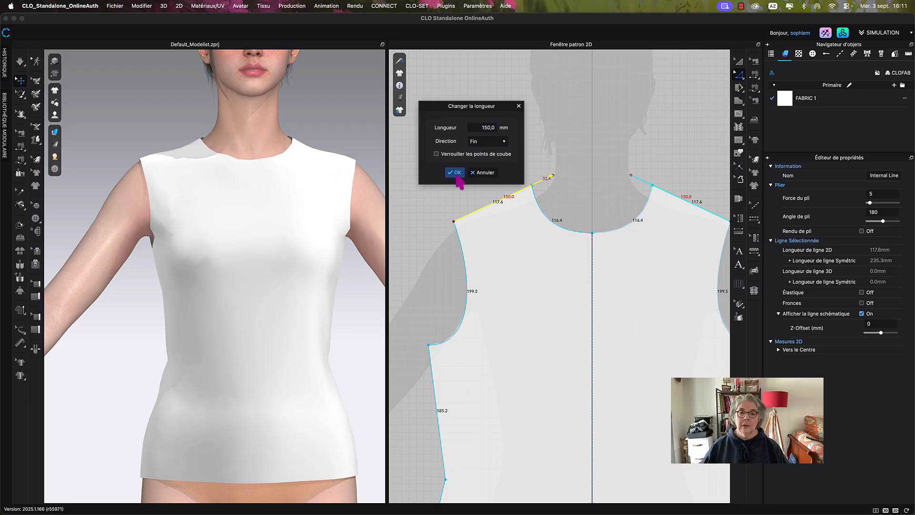
left_click(552, 163)
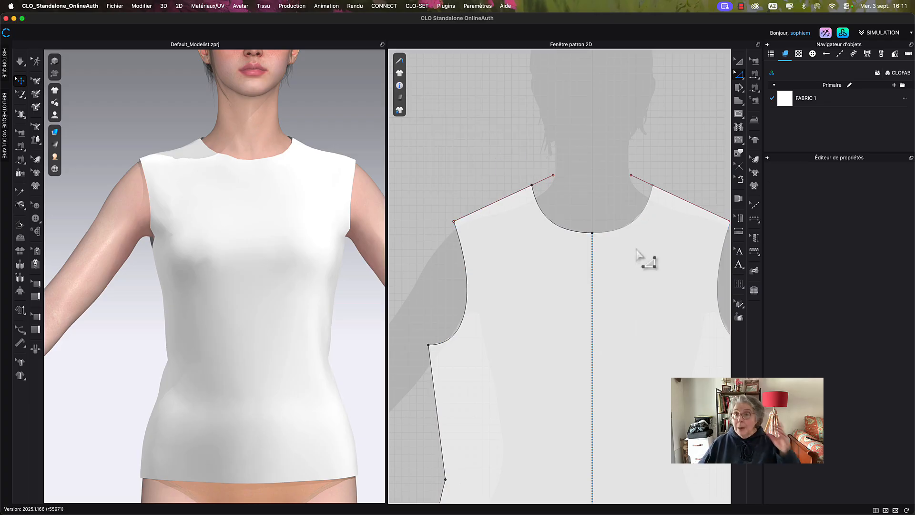
- Draw an internal line about 58 mm long on the centre front, from below the neckline up to the neckline point
left_click(739, 114)
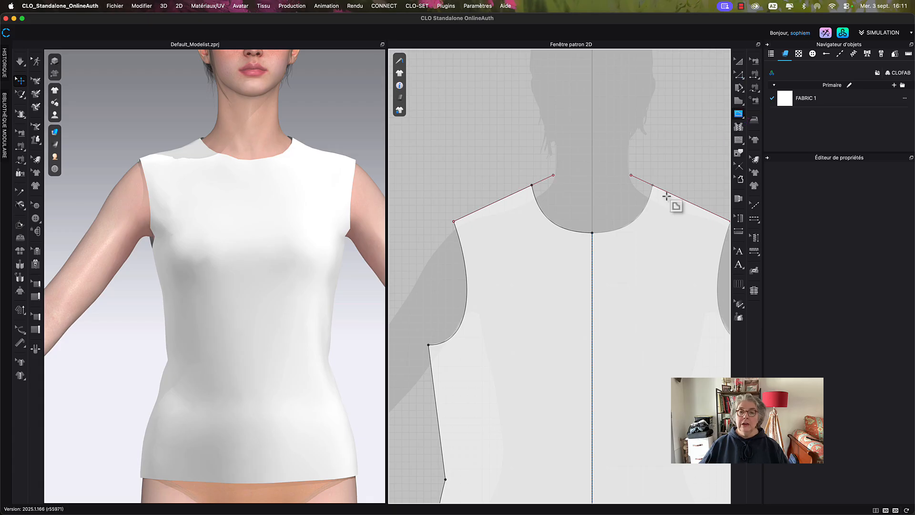
left_click(592, 275)
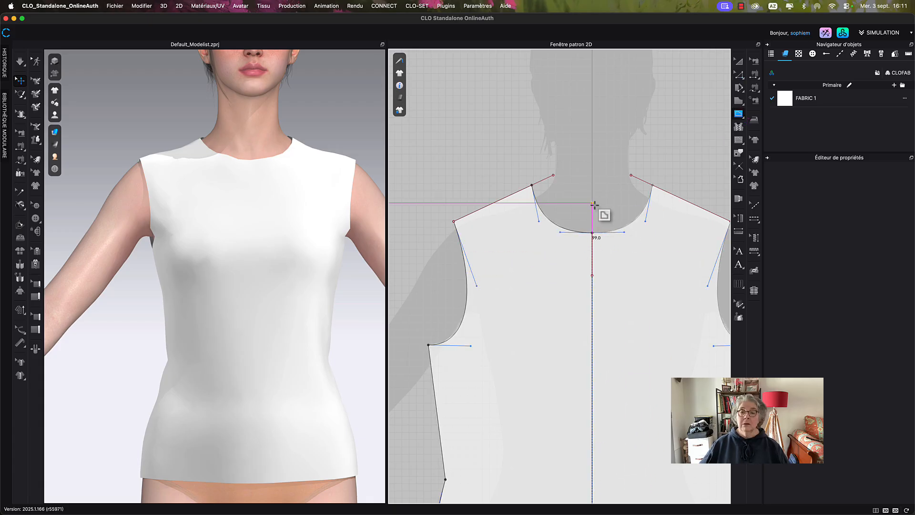
left_click(592, 233)
key("z")
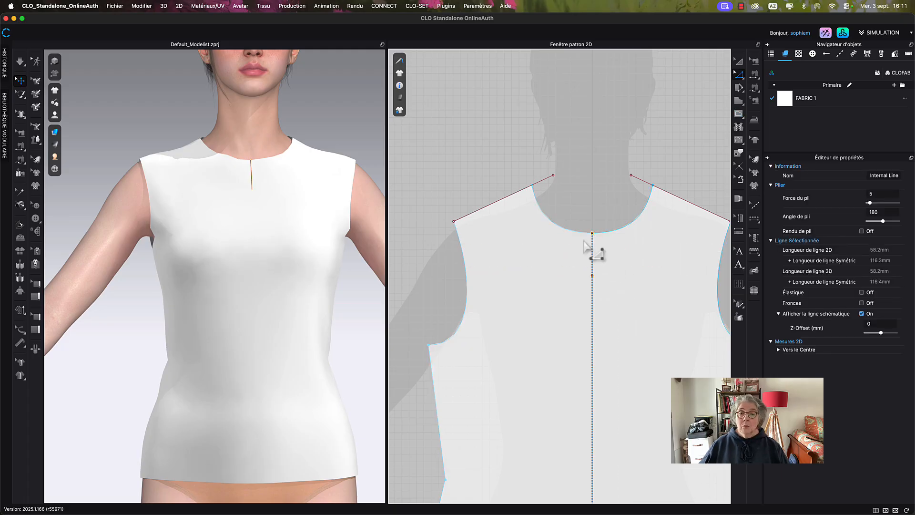
- Extend the centre-front internal line by moving its upper point above the neckline to about the height of the shoulder line ends
left_click(607, 247)
left_click(601, 223)
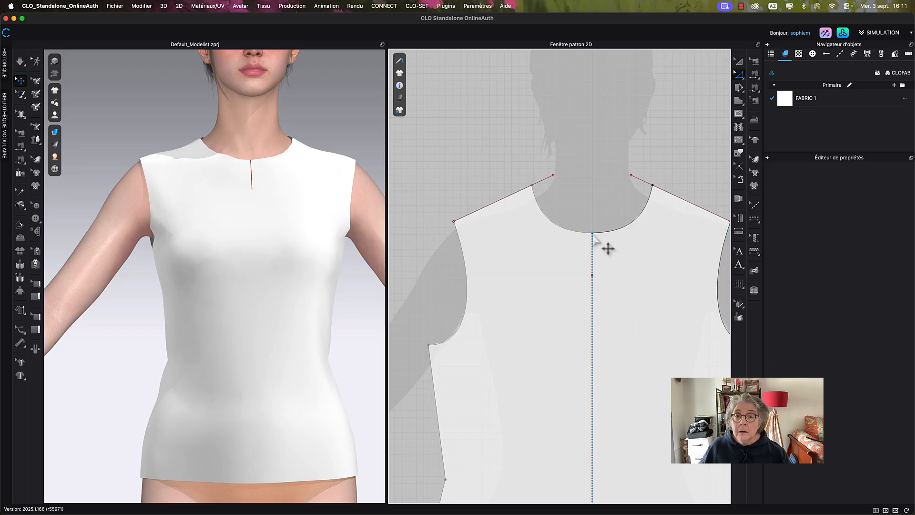
left_click(594, 235)
left_click(601, 238)
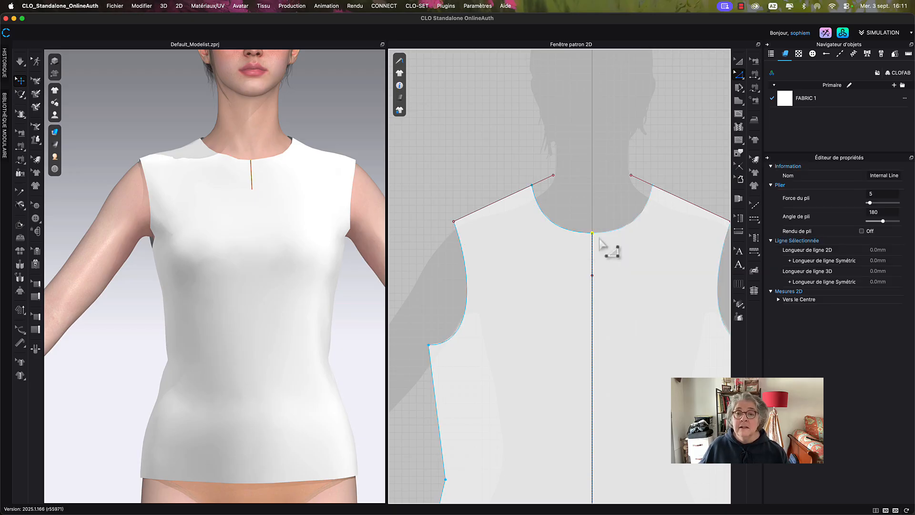
left_click_drag(594, 235, 595, 174)
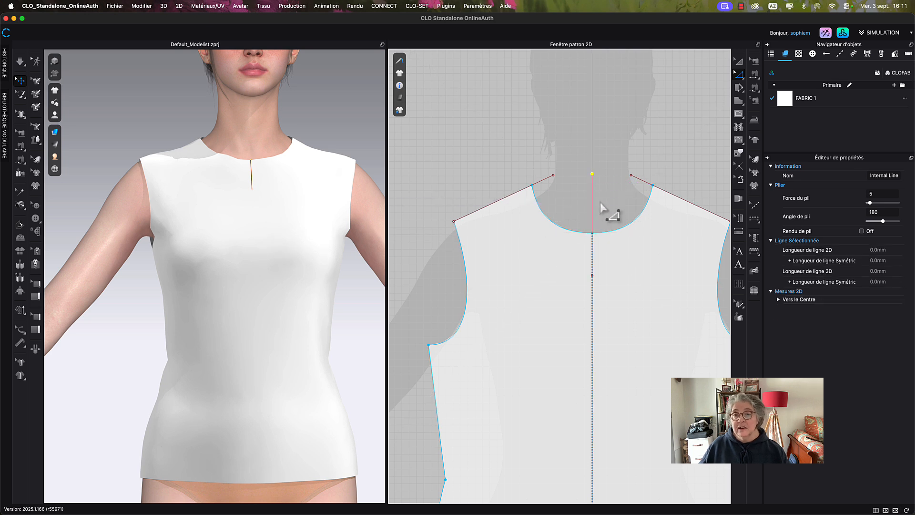
left_click(600, 203)
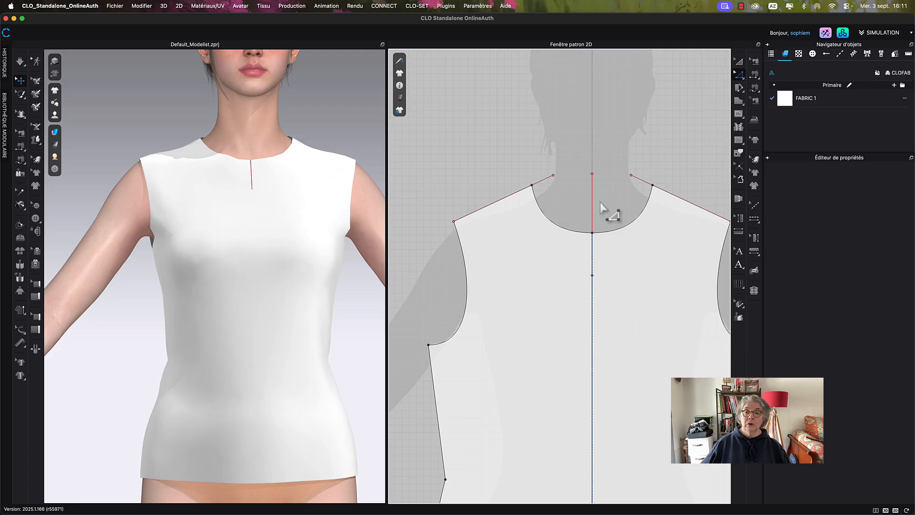
scroll(604, 293, "down", 3)
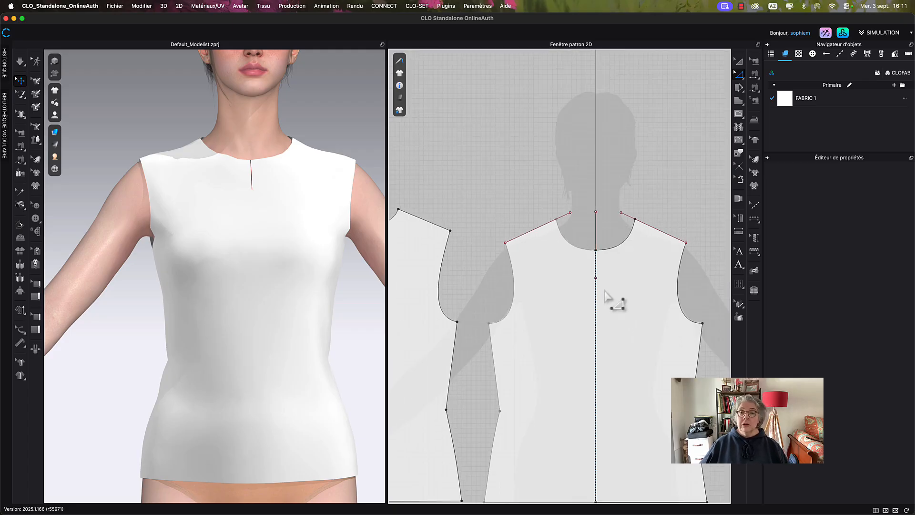
middle_click_drag(608, 296, 606, 296)
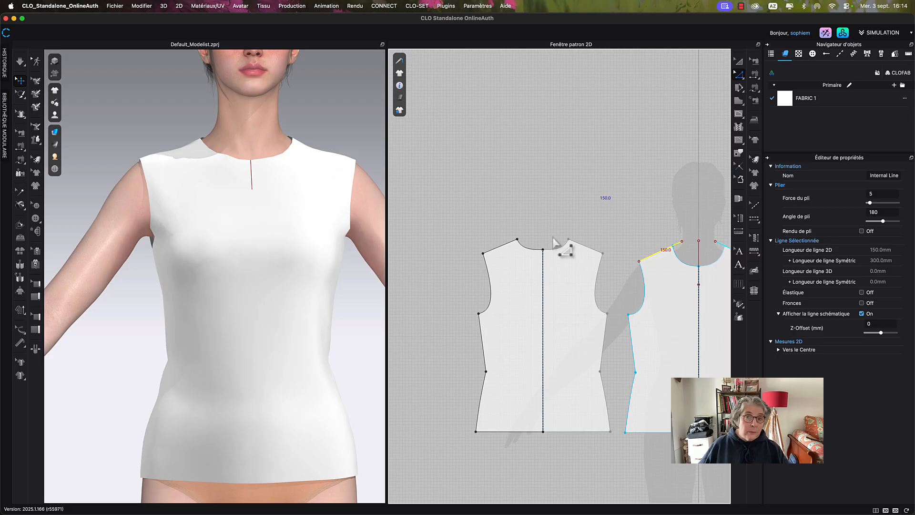
- Draw an internal line along the back bodice's left shoulder seam, from the armhole corner to the neck point
key("g")
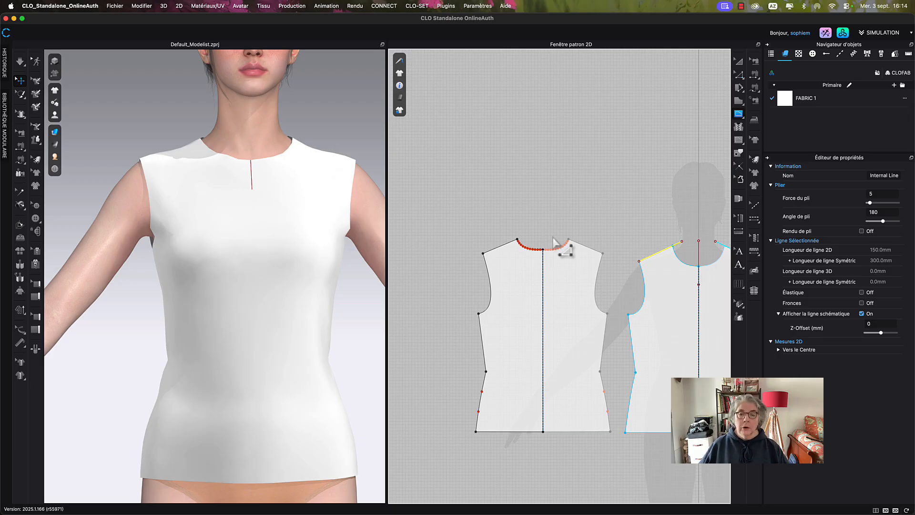
scroll(494, 249, "up", 5)
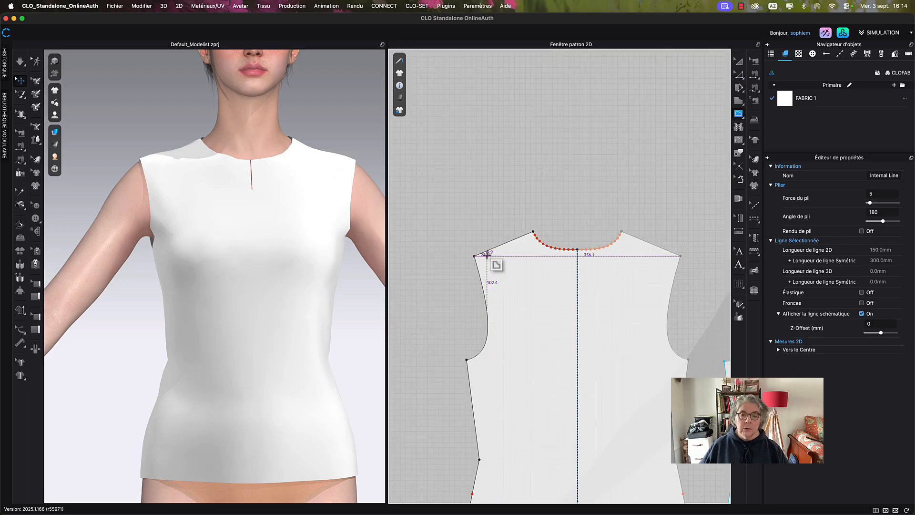
left_click(475, 257)
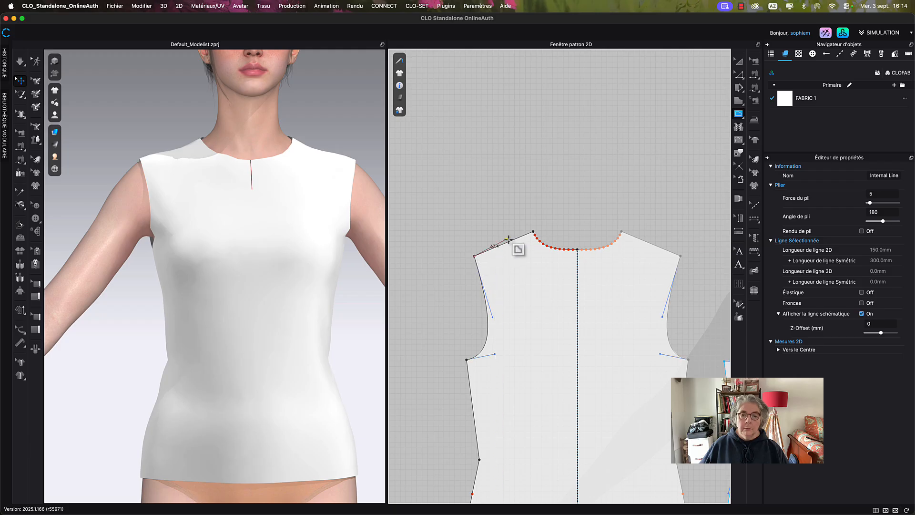
double_click(533, 234)
- Extend the back's internal shoulder line past the neck point by setting its length to 150 mm in the Fin direction
scroll(570, 181, "down", 4)
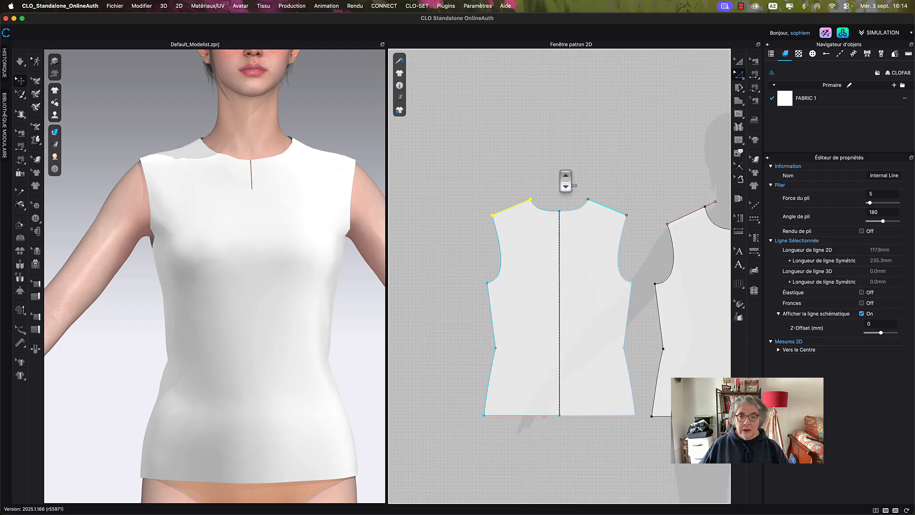
scroll(566, 181, "down", 2)
middle_click_drag(586, 178, 522, 186)
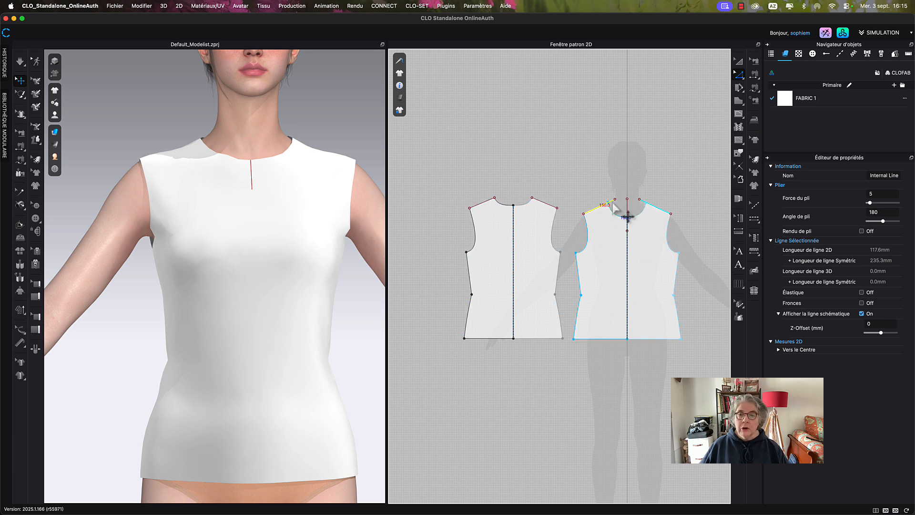
middle_click_drag(517, 173, 528, 173)
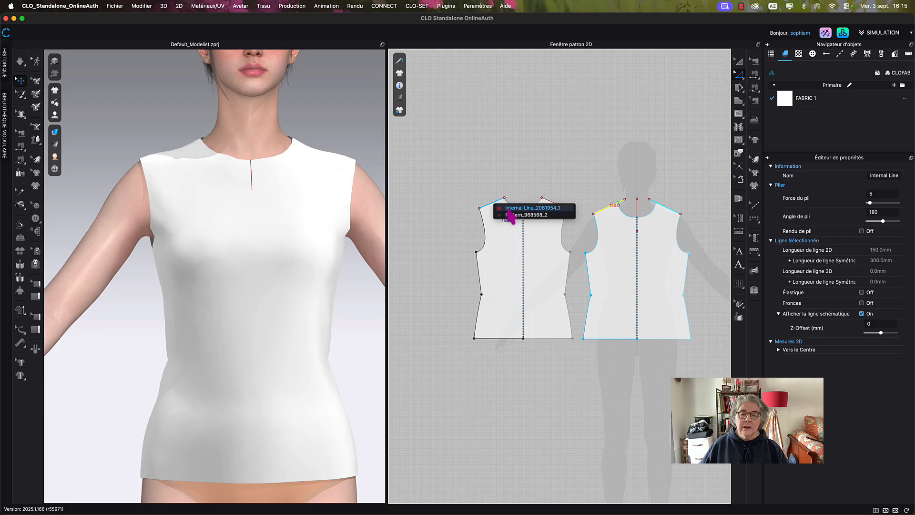
left_click(508, 211)
right_click(506, 213)
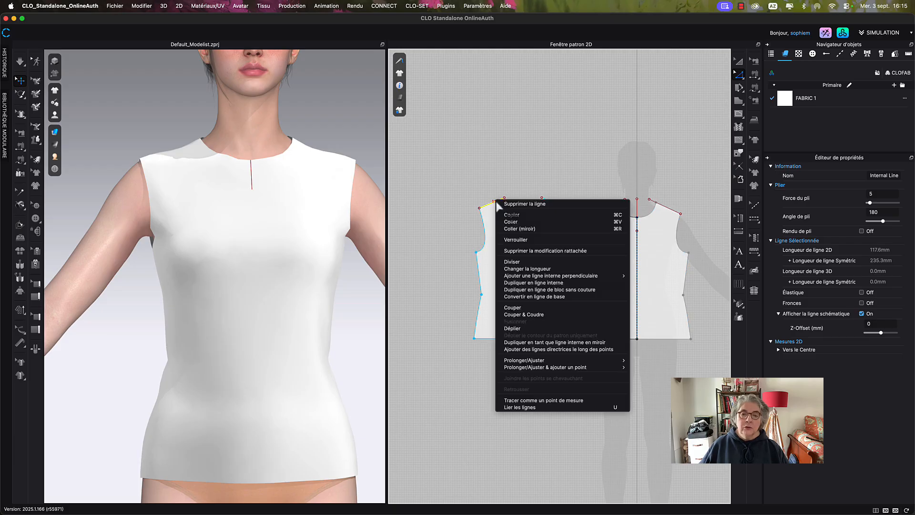
left_click(538, 271)
left_click_drag(525, 200, 573, 107)
left_click(572, 139)
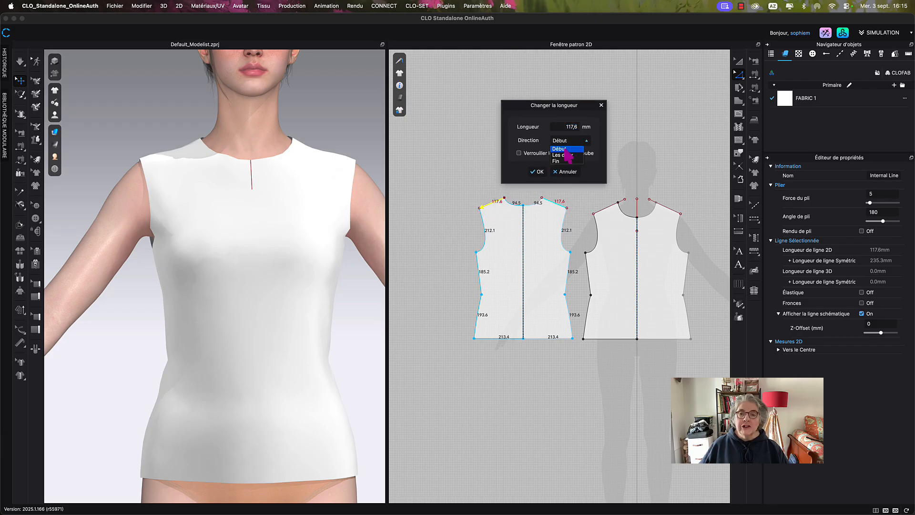
left_click(561, 149)
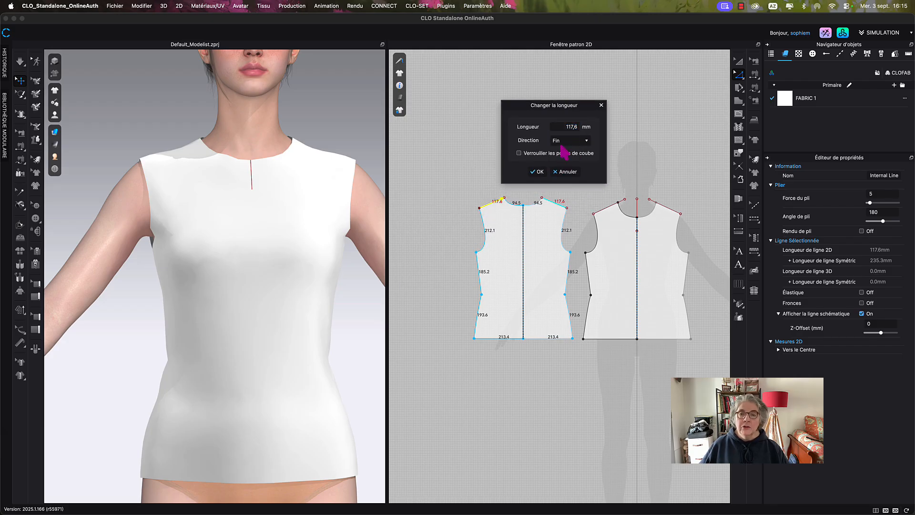
double_click(573, 127)
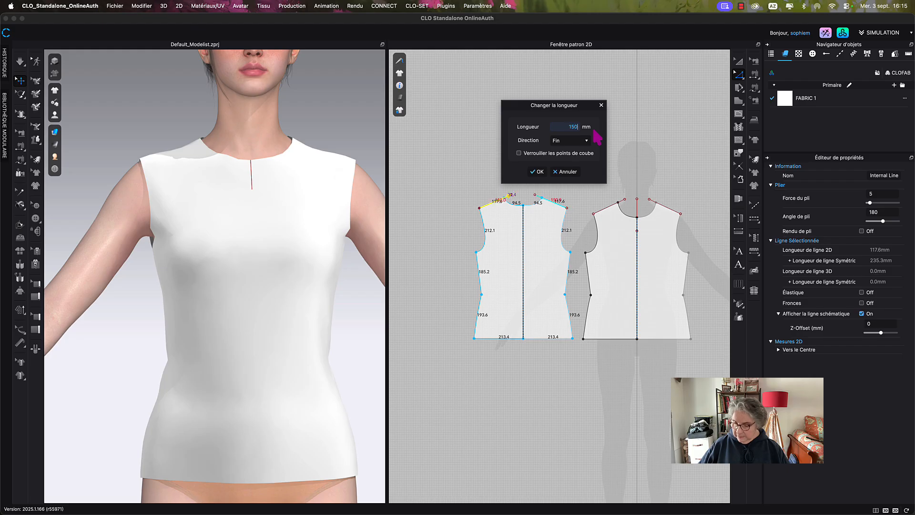
key("Return")
left_click(552, 172)
- Draw an internal line about 52 mm long on the centre back, from below the neckline up to just under it
scroll(531, 193, "up", 5)
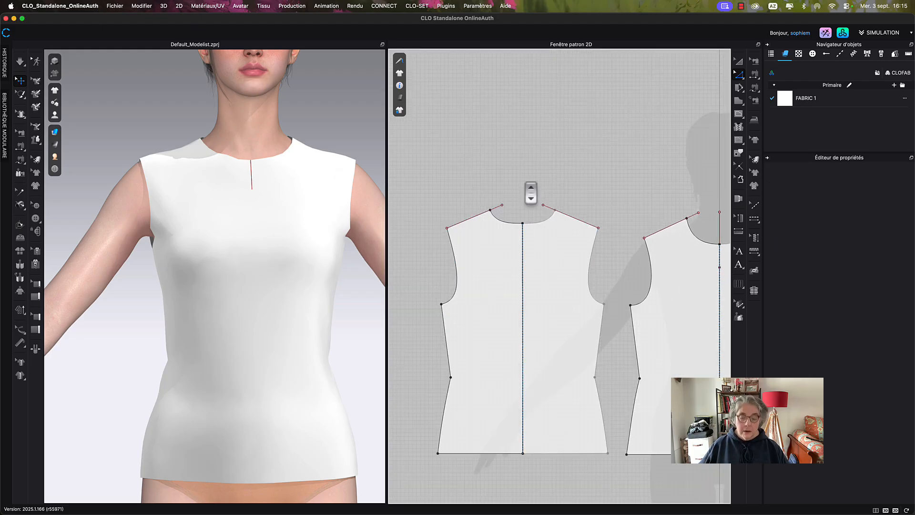
key("v")
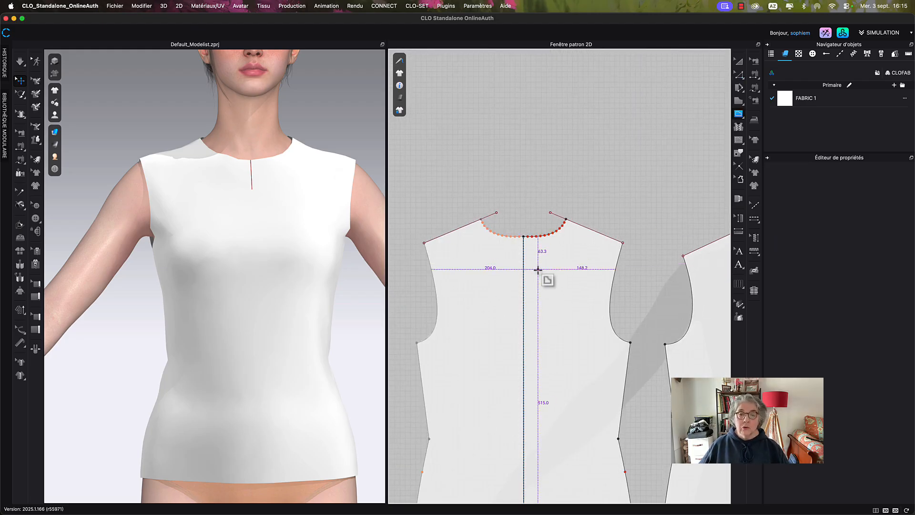
left_click(523, 268)
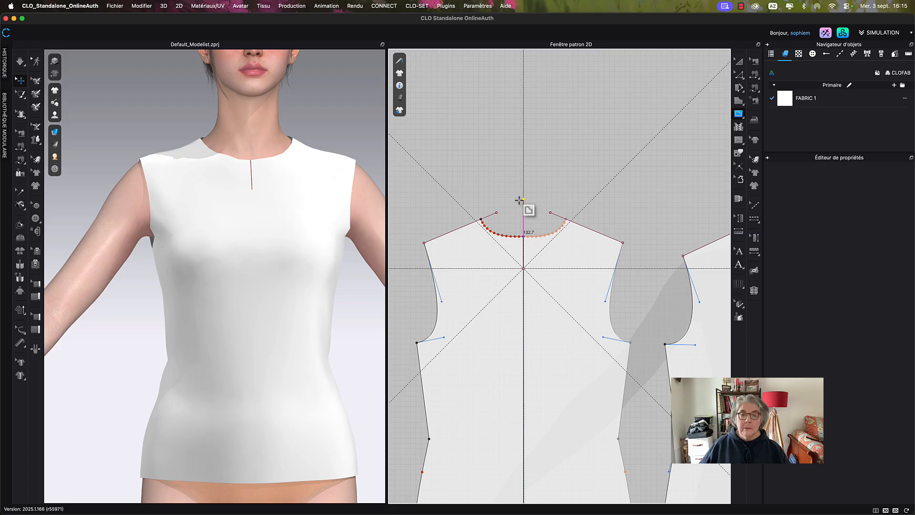
double_click(519, 242)
key("z")
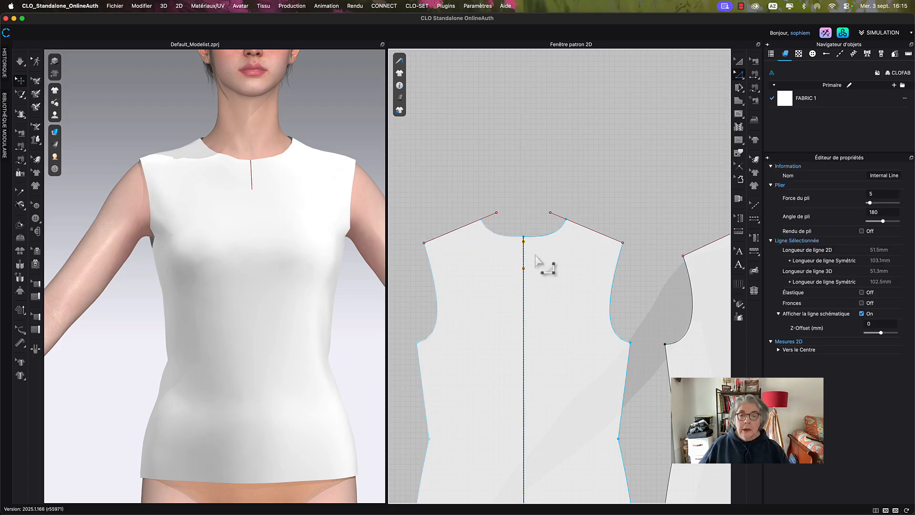
- Extend the centre-back internal line by moving its upper point above the neckline to about the height of the shoulder line ends
left_click_drag(525, 242, 525, 212)
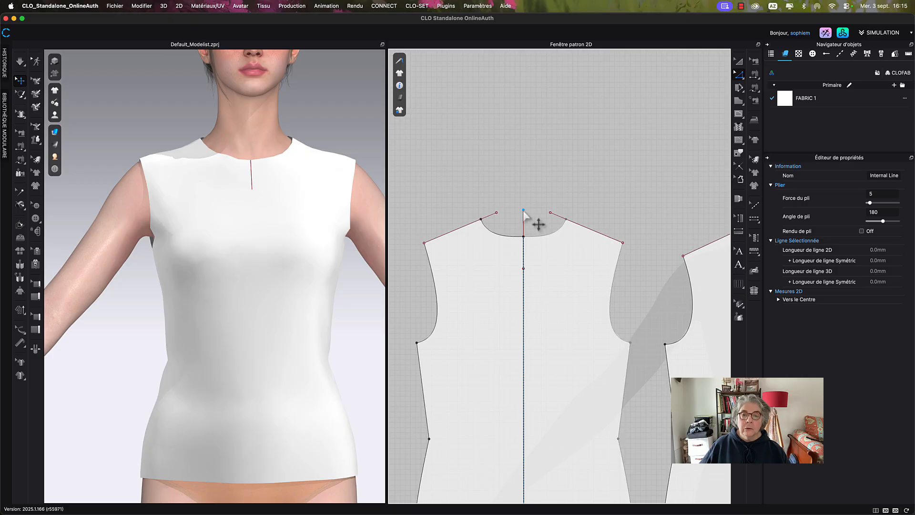
left_click(535, 220)
left_click(535, 220)
scroll(534, 225, "up", 5)
scroll(524, 210, "down", 6)
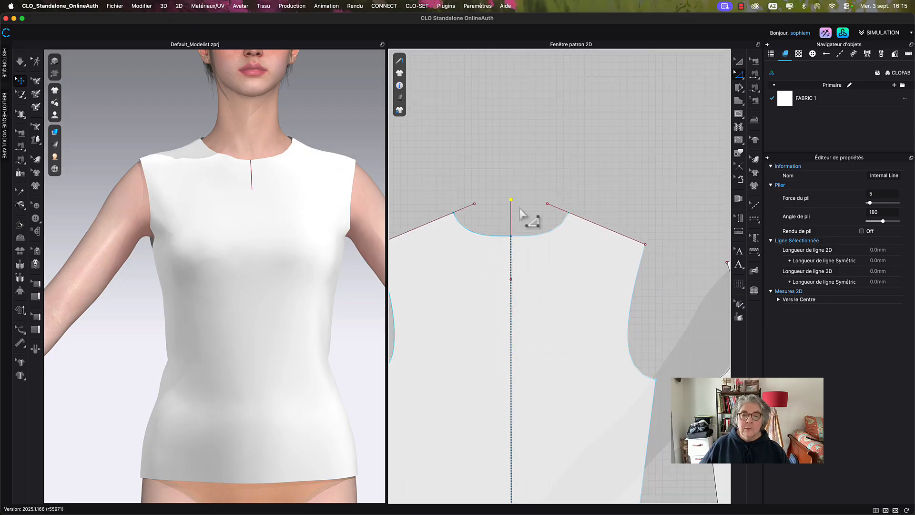
- Remove the linked editing (Supprimer la modification rattachée) between the two halves of the front bodice
middle_click_drag(575, 133, 477, 165)
left_click(740, 62)
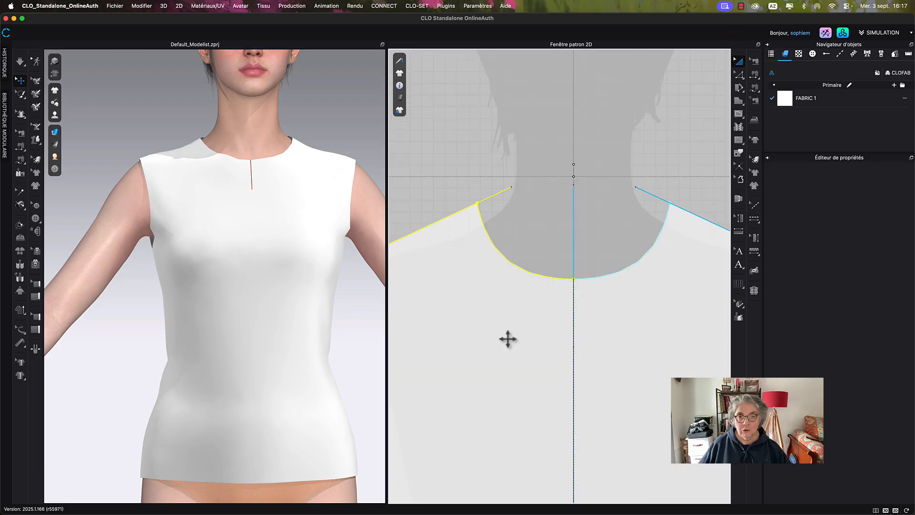
left_click(508, 339)
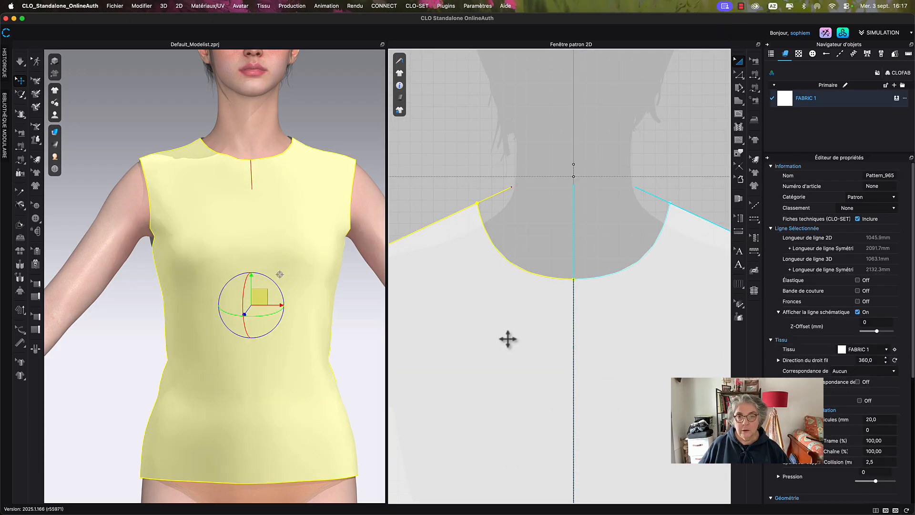
scroll(579, 128, "down", 3)
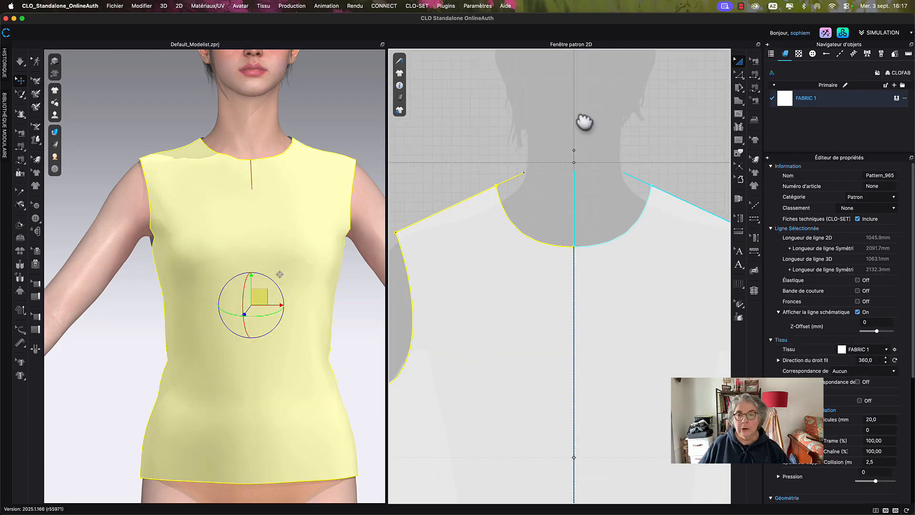
right_click(545, 265)
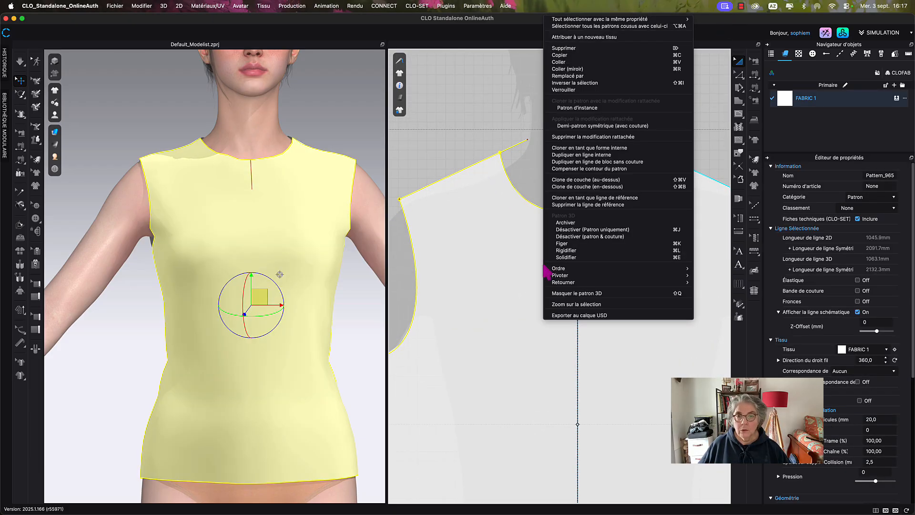
left_click(606, 138)
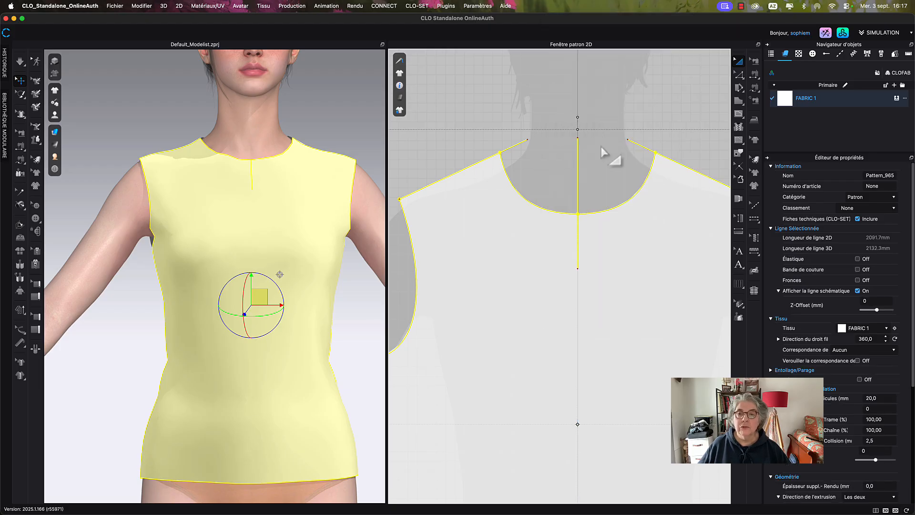
- Check the two overlapping internal lines on the front bodice's centre
left_click(596, 157)
left_click(578, 159)
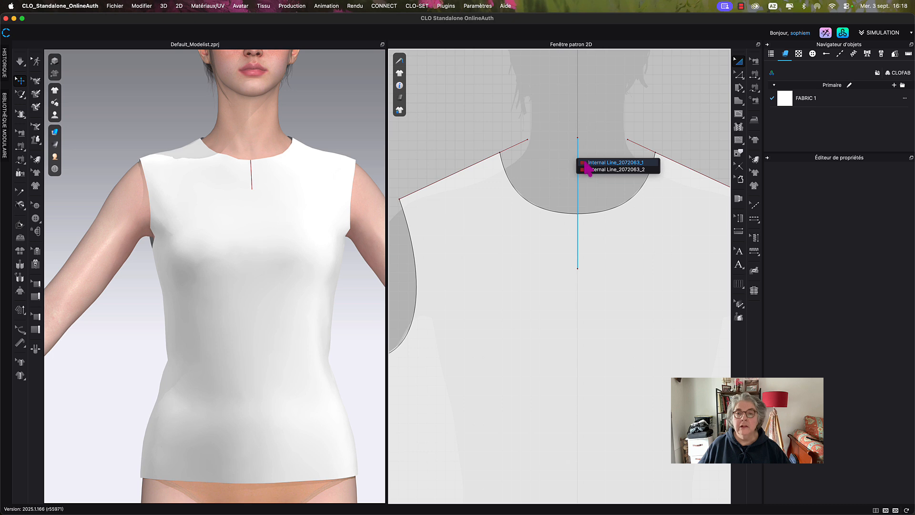
left_click(587, 163)
left_click(592, 172)
scroll(595, 178, "down", 5)
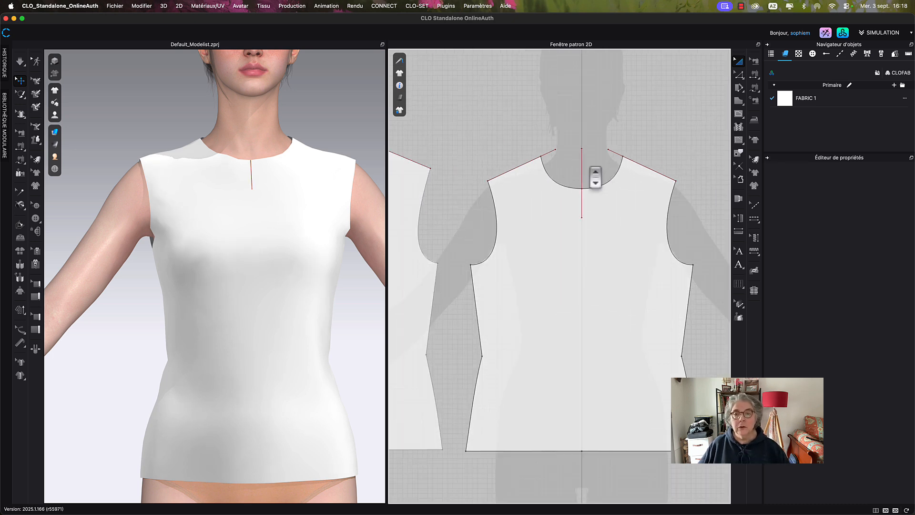
- Extend the centre-front internal line down to the hem by moving its lower point onto the hemline's centre
key("z")
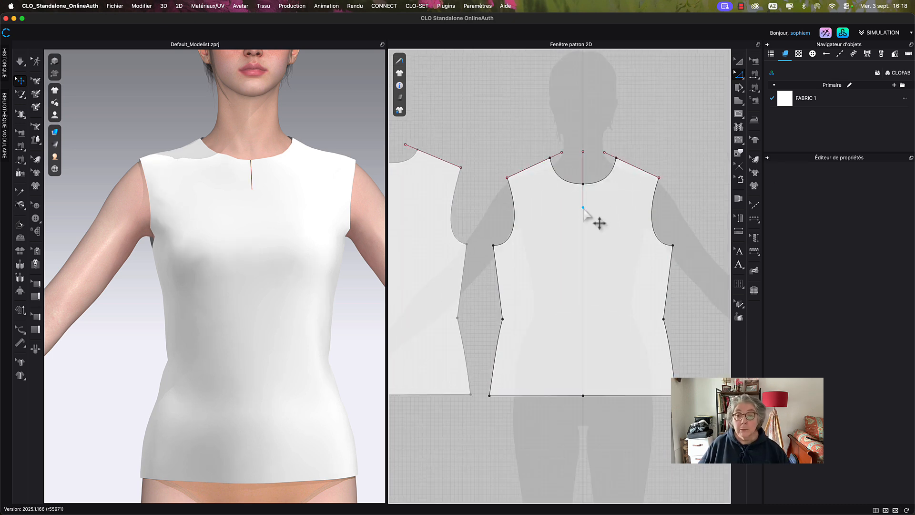
left_click(583, 208)
left_click_drag(584, 210, 586, 398)
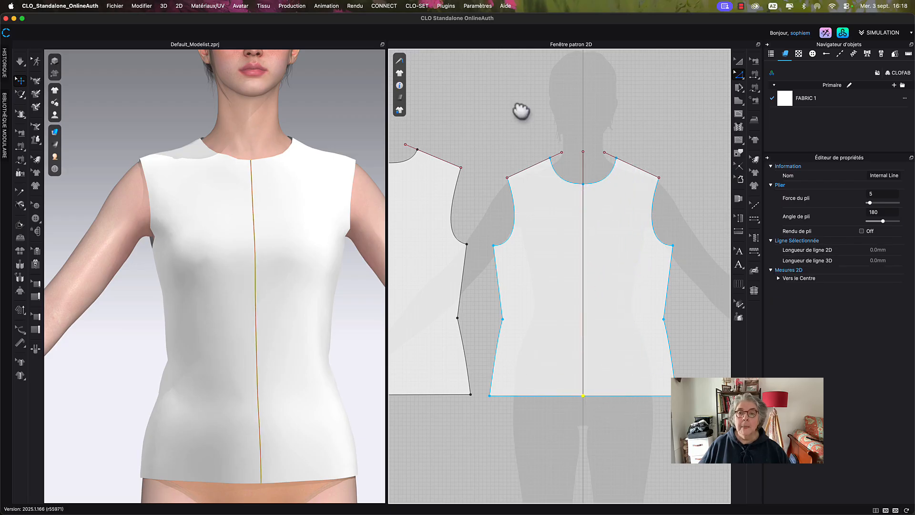
- Remove the linked editing (Supprimer la modification rattachée) between the two halves of the back bodice
middle_click_drag(516, 108, 608, 137)
key("a")
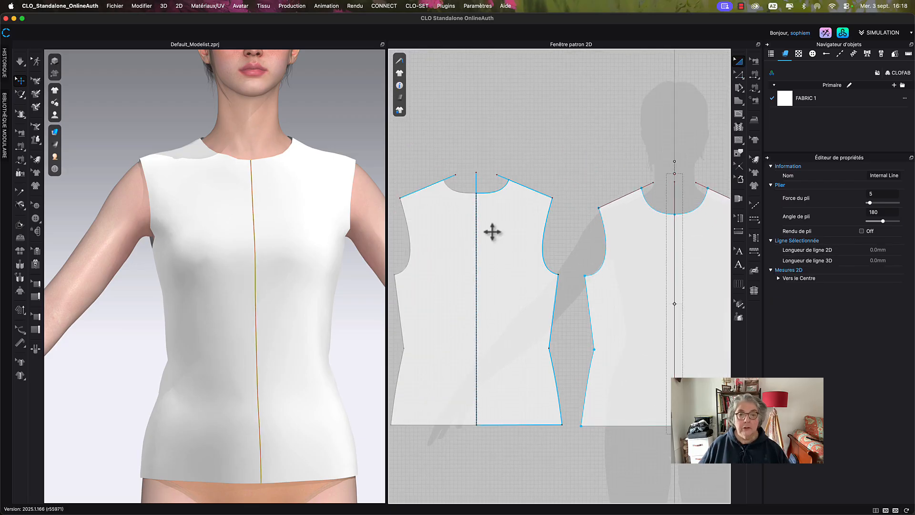
left_click(492, 231)
right_click(494, 232)
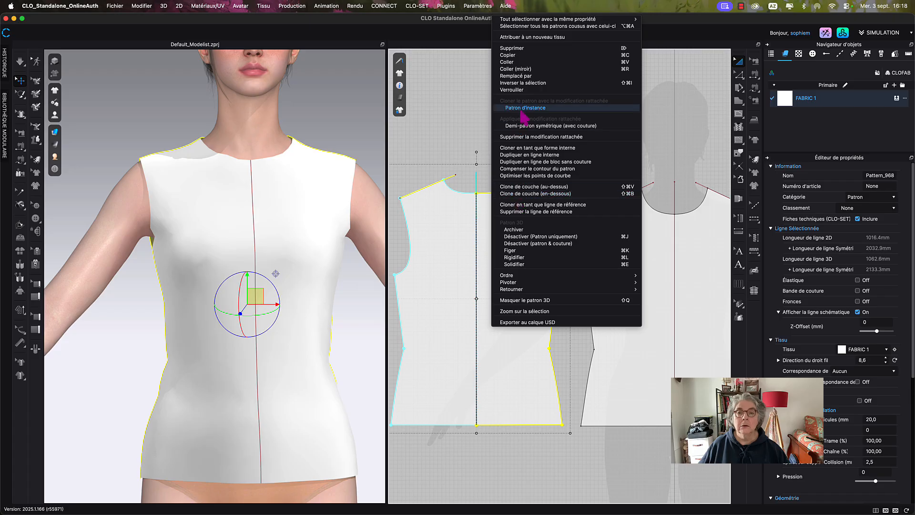
left_click(525, 137)
left_click(491, 135)
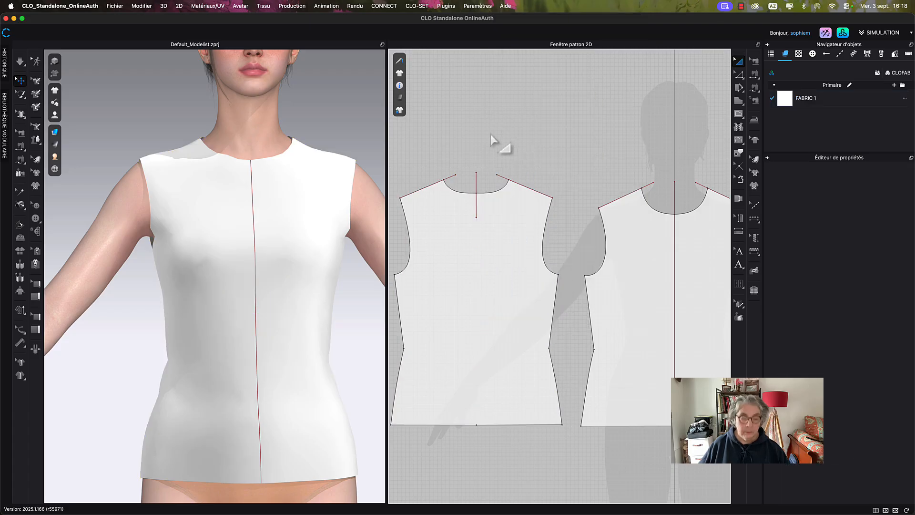
key("z")
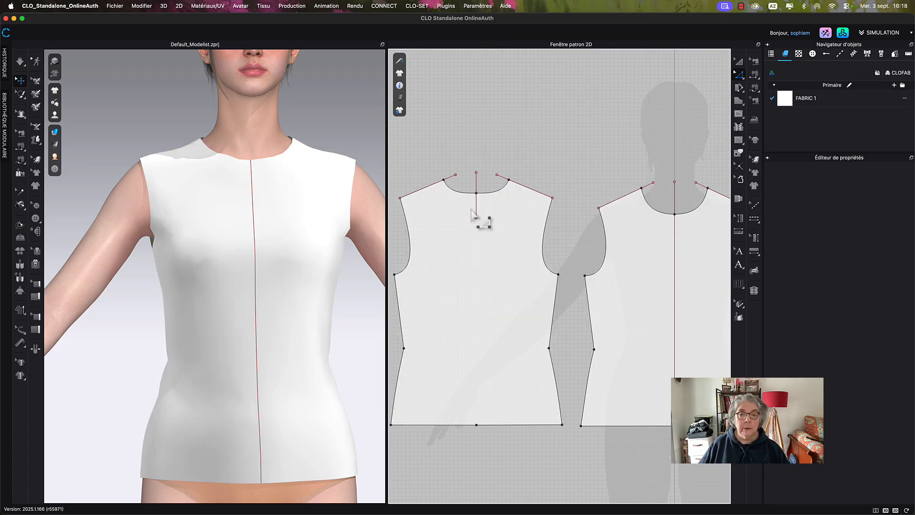
- Extend the centre-back internal line down to the hem by moving its lower point onto the hemline's centre
left_click(488, 220)
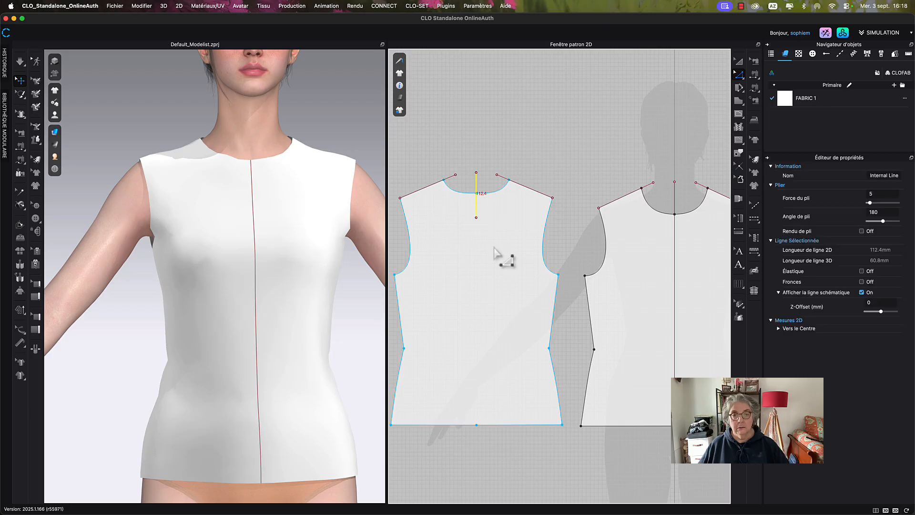
left_click(496, 249)
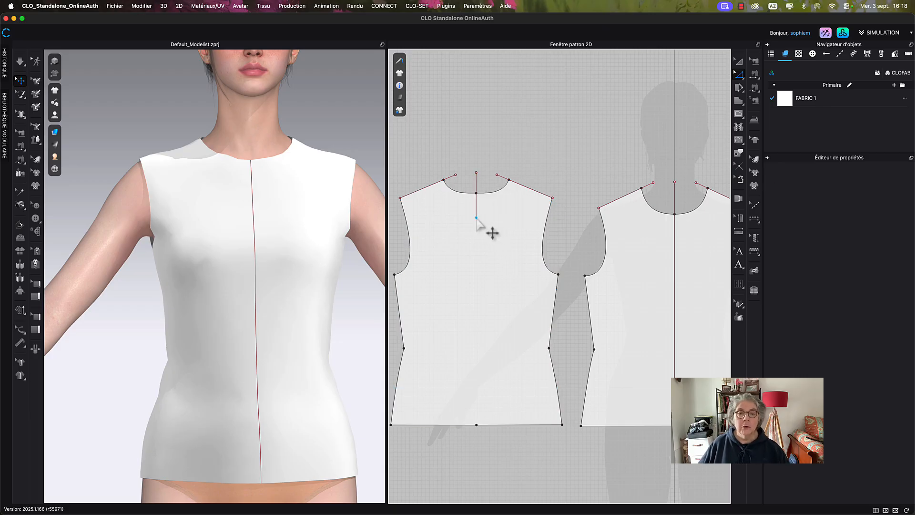
left_click_drag(476, 218, 475, 426)
left_click(569, 167)
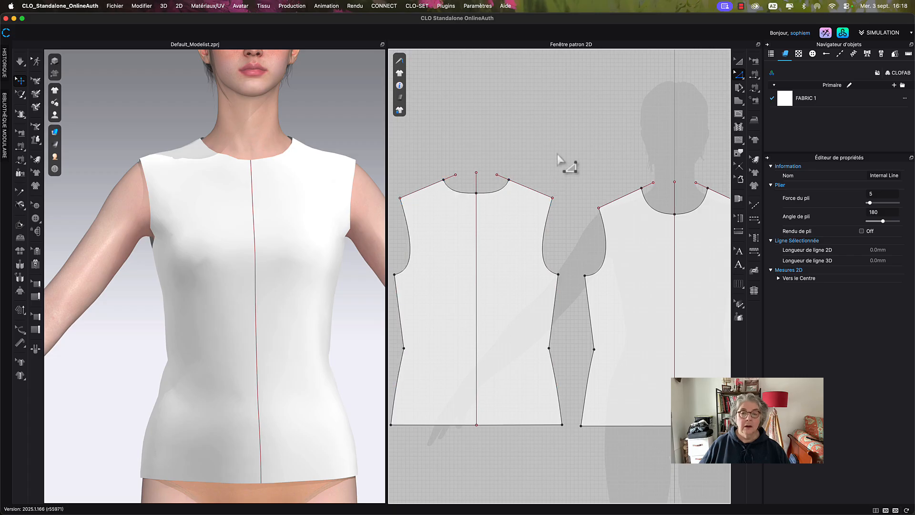
- Start a dart (Ajouter une pince) at the front bodice's left neck-shoulder point and set its total width to 10 mm
middle_click_drag(590, 164, 500, 180)
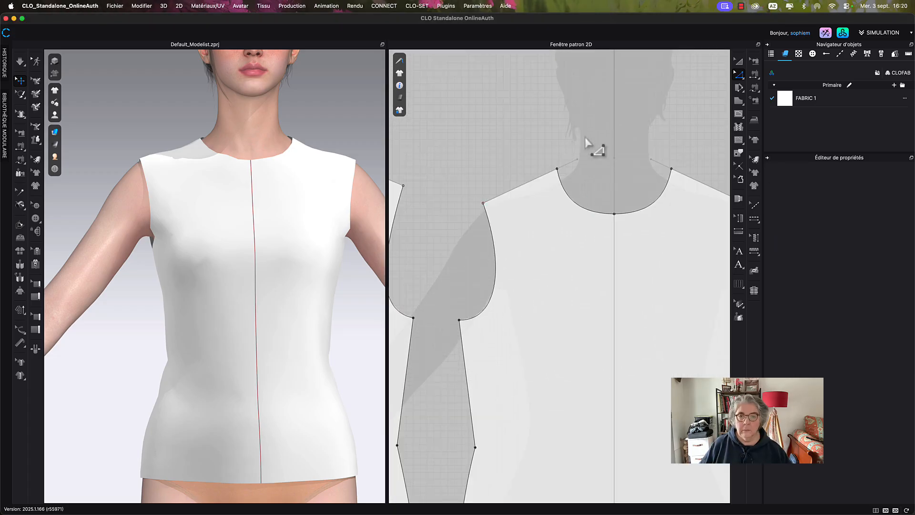
scroll(593, 153, "down", 2)
scroll(594, 162, "down", 3)
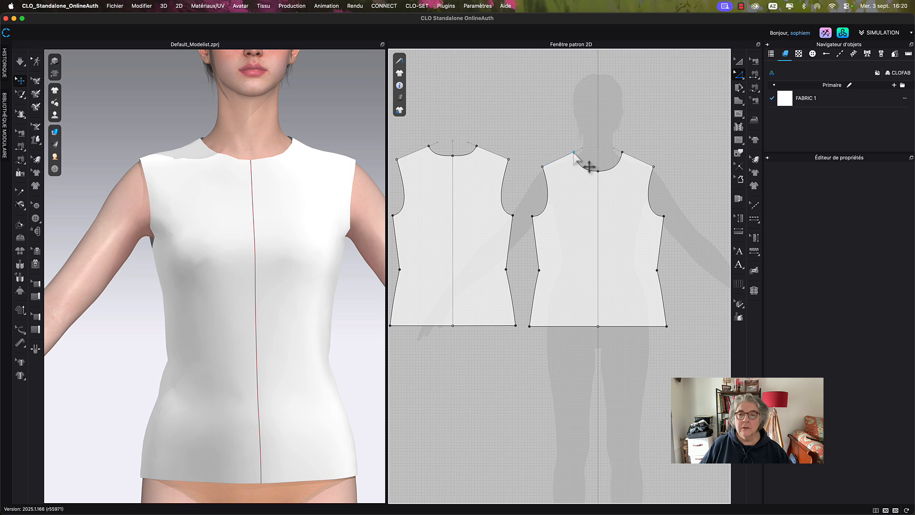
left_click(279, 275)
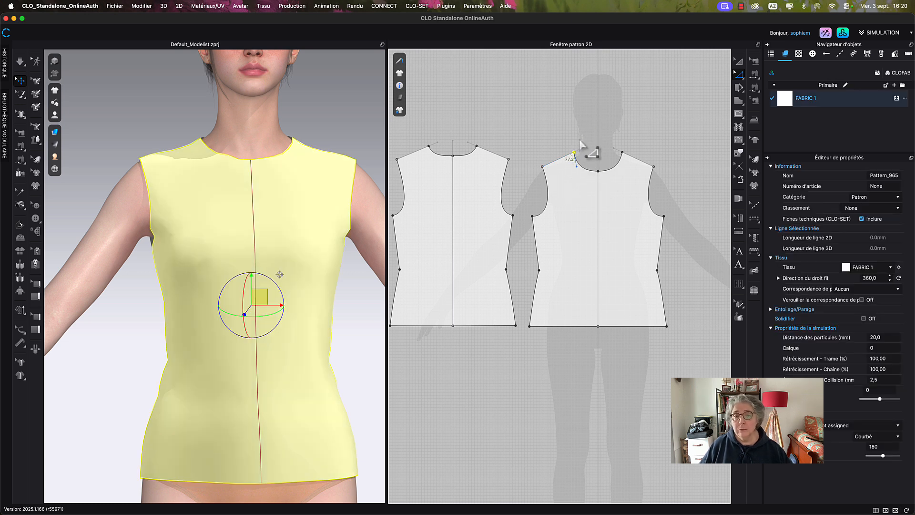
scroll(580, 142, "up", 2)
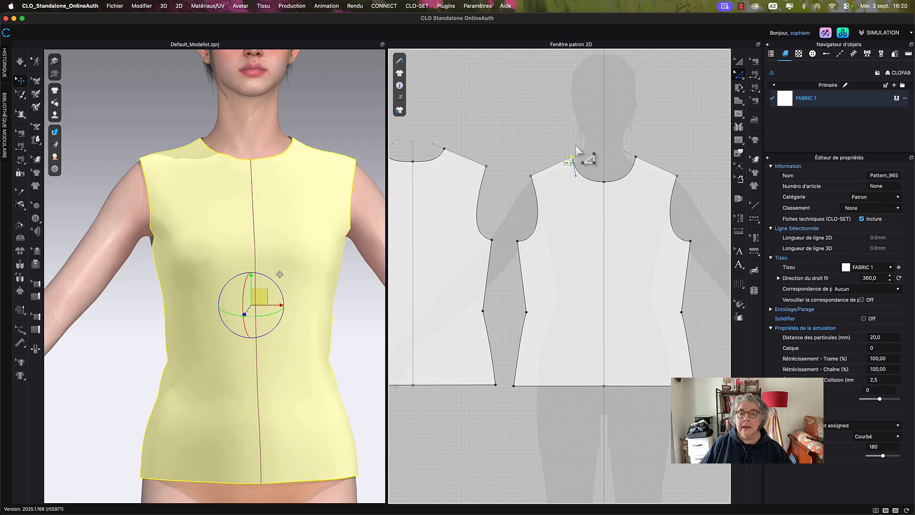
right_click(572, 157)
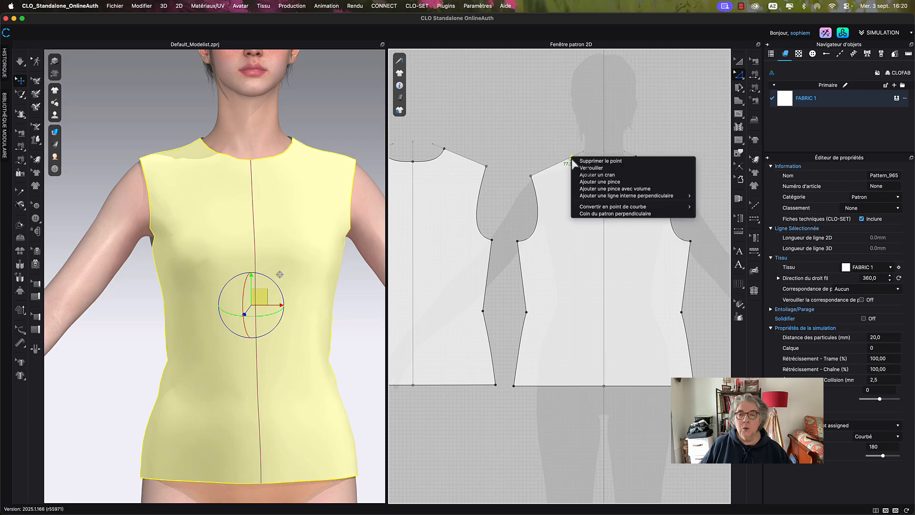
left_click(601, 183)
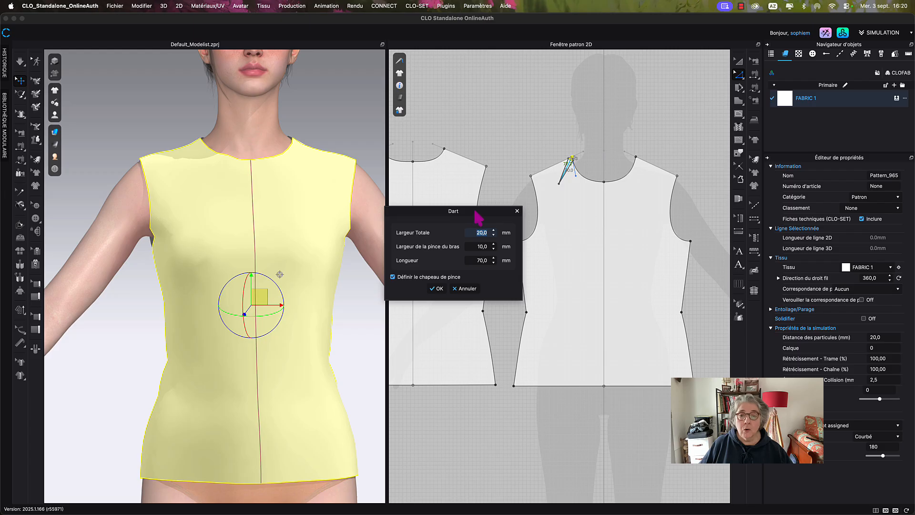
left_click_drag(477, 216, 484, 215)
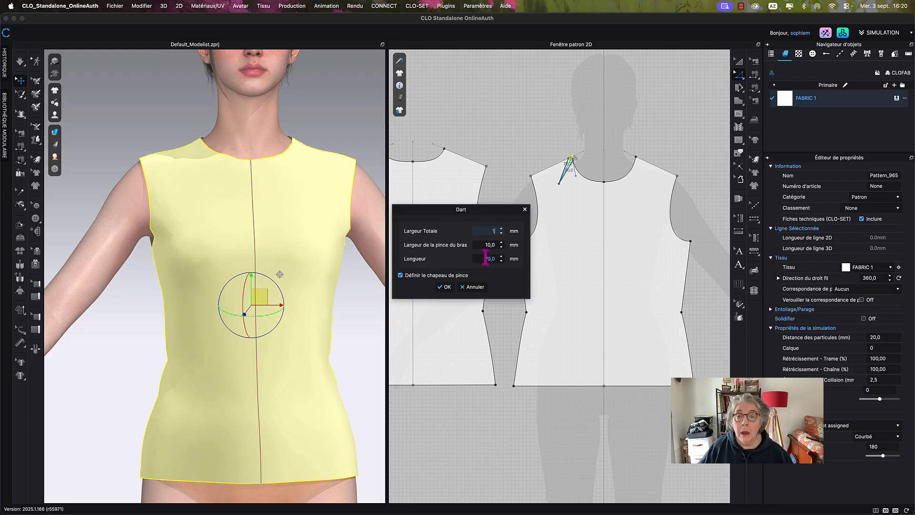
type("10")
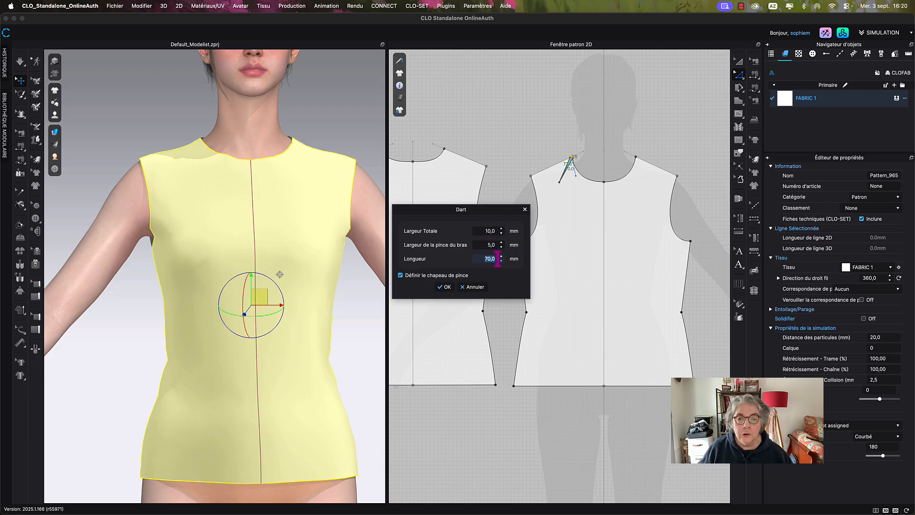
- Set the dart's length to 240 mm, turn off the dart cap option (Définir le chapeau de pince), and create the dart
type("10")
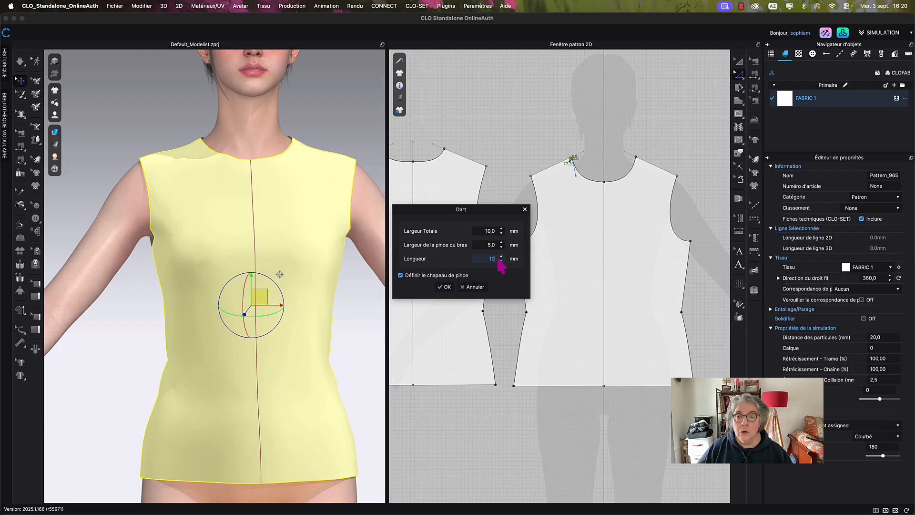
type("0")
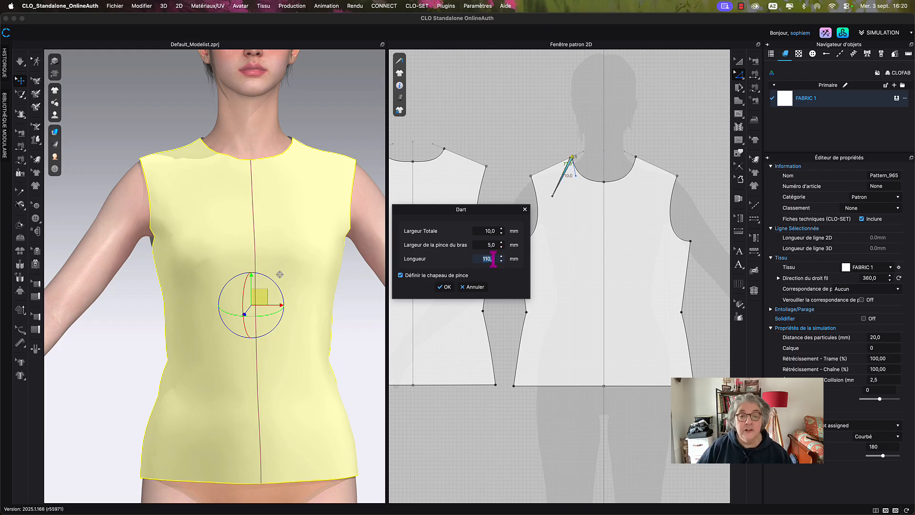
scroll(493, 259, "up", 3)
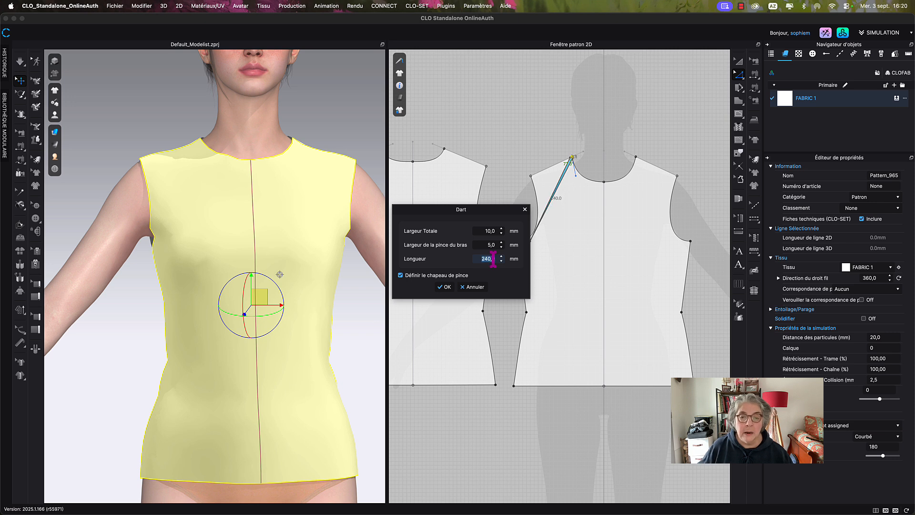
left_click_drag(493, 212, 462, 189)
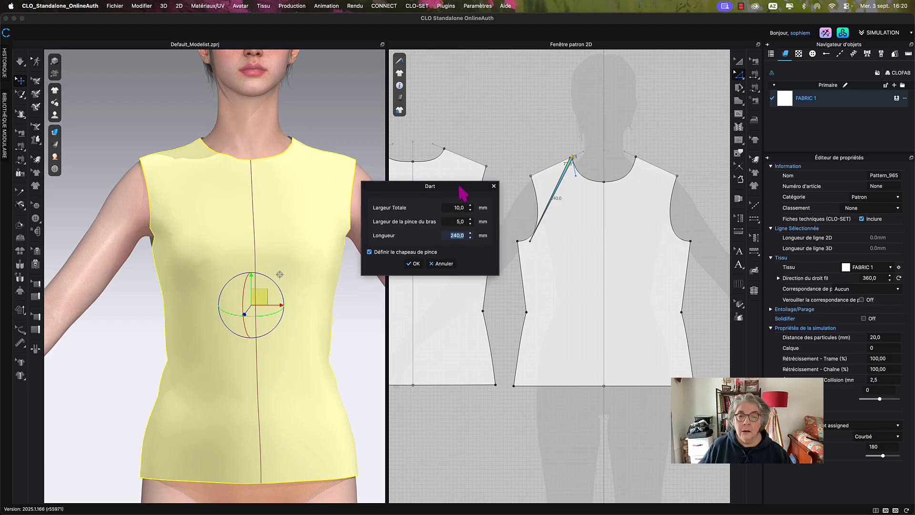
left_click(376, 252)
left_click(414, 263)
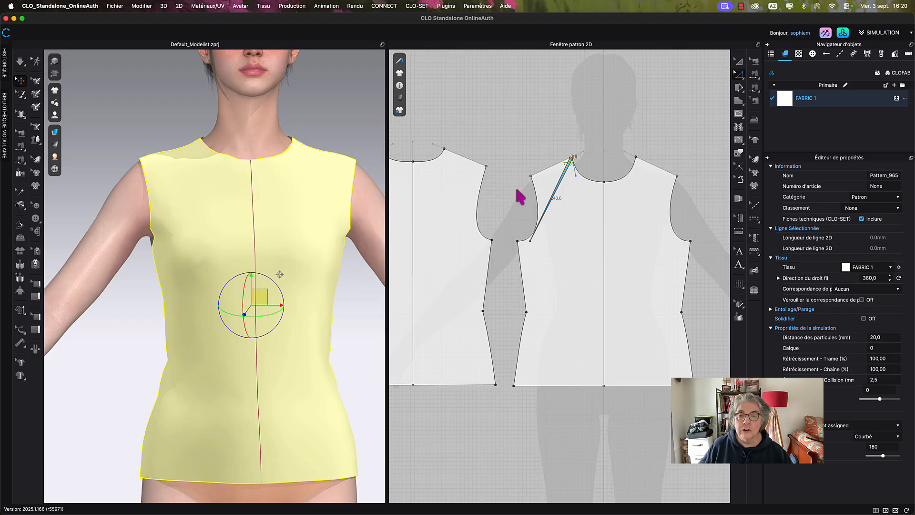
left_click(529, 133)
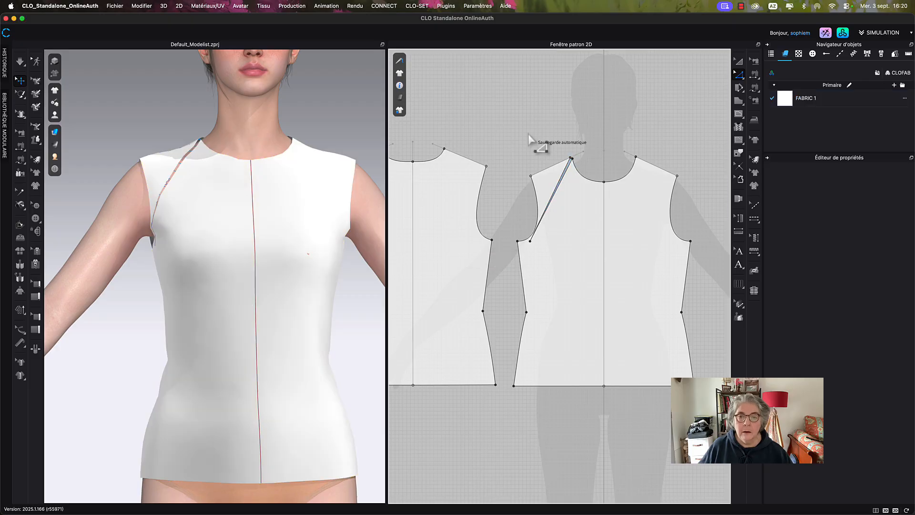
- Move the tip of the front bodice's neck-shoulder dart straight down to the hem
left_click(530, 240)
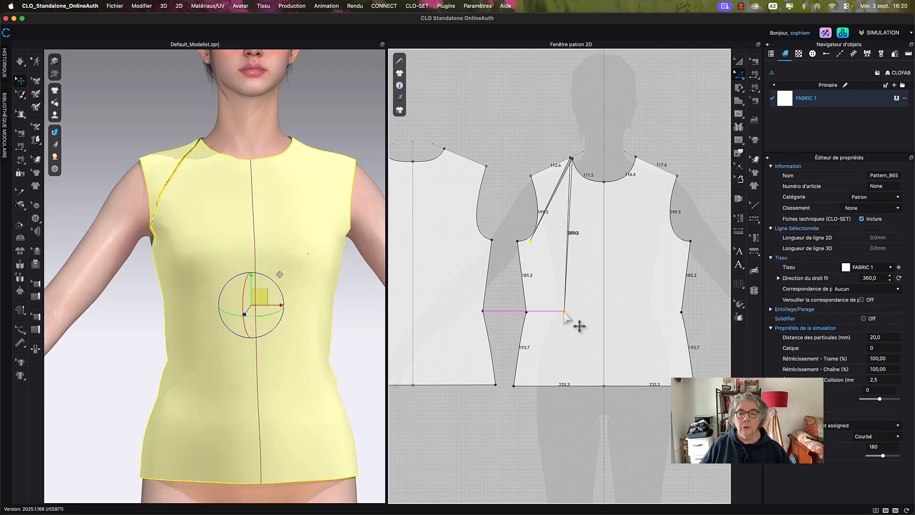
left_click(570, 385)
- Split the front bodice's left shoulder seam in two, placing the new point 40 mm from the neck end
scroll(588, 143, "up", 3)
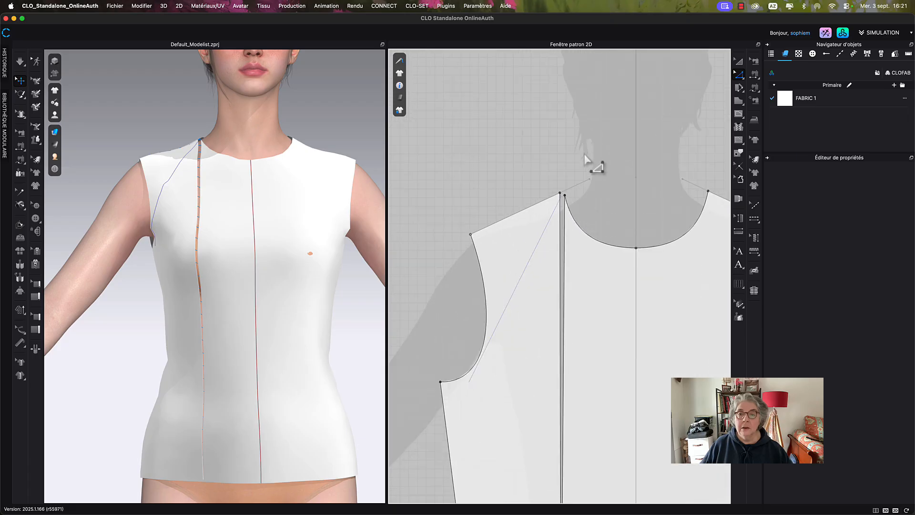
middle_click_drag(584, 153, 552, 109)
scroll(549, 138, "up", 3)
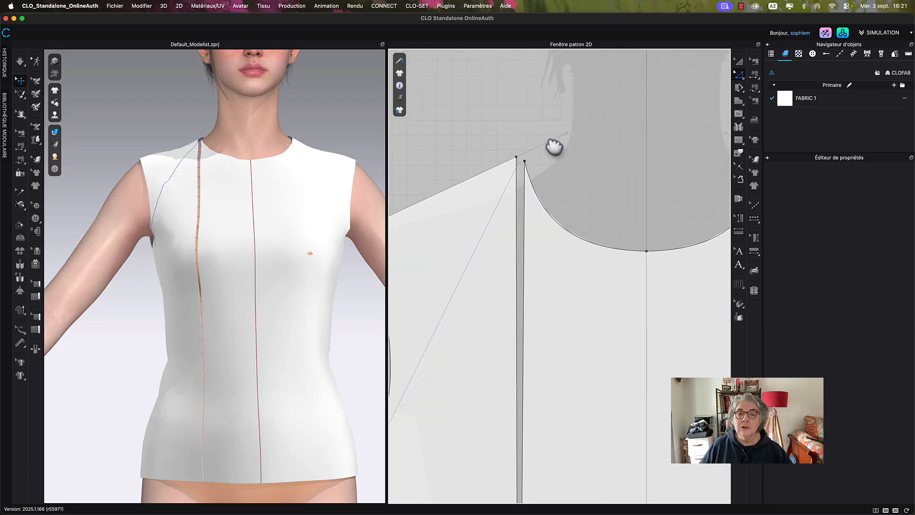
middle_click_drag(554, 146, 574, 151)
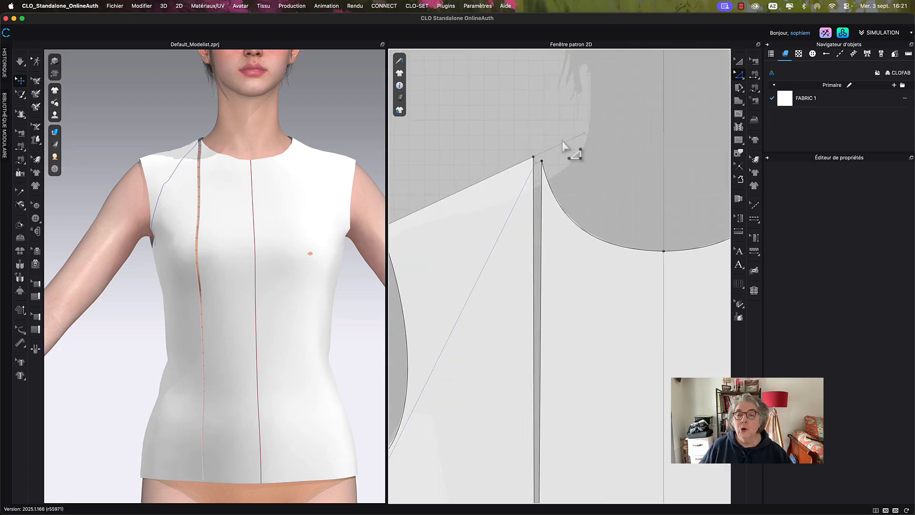
left_click(525, 161)
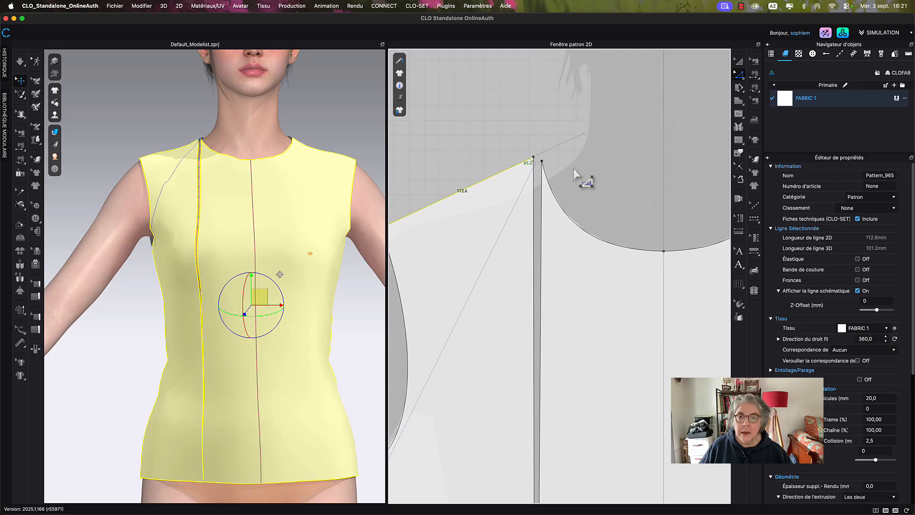
scroll(582, 176, "down", 2)
middle_click_drag(582, 176, 582, 153)
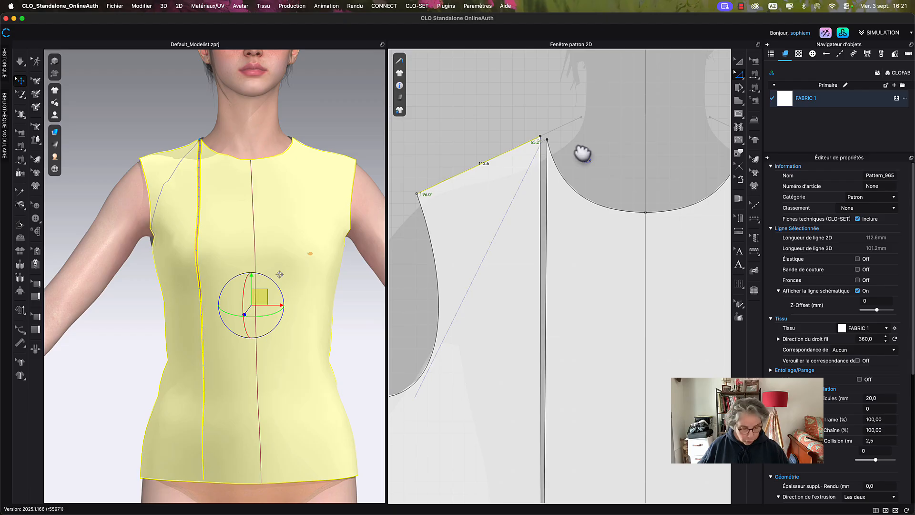
key("x")
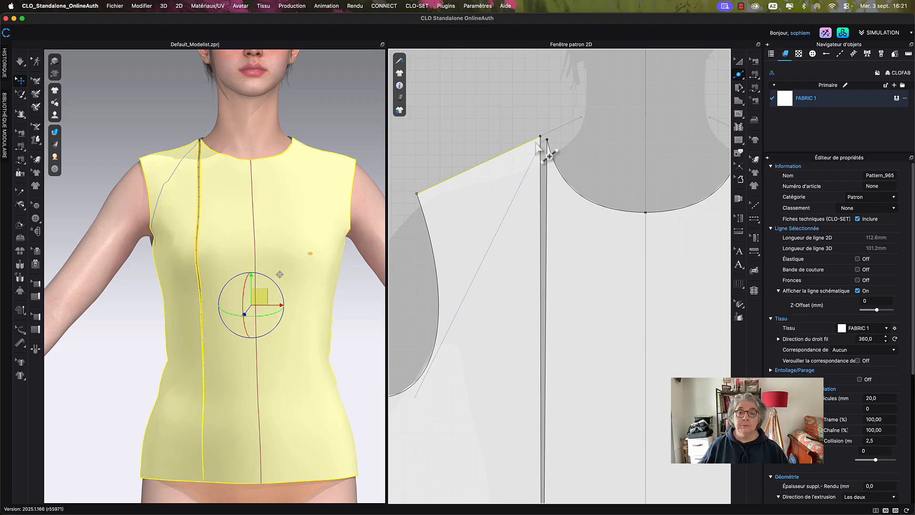
right_click(512, 152)
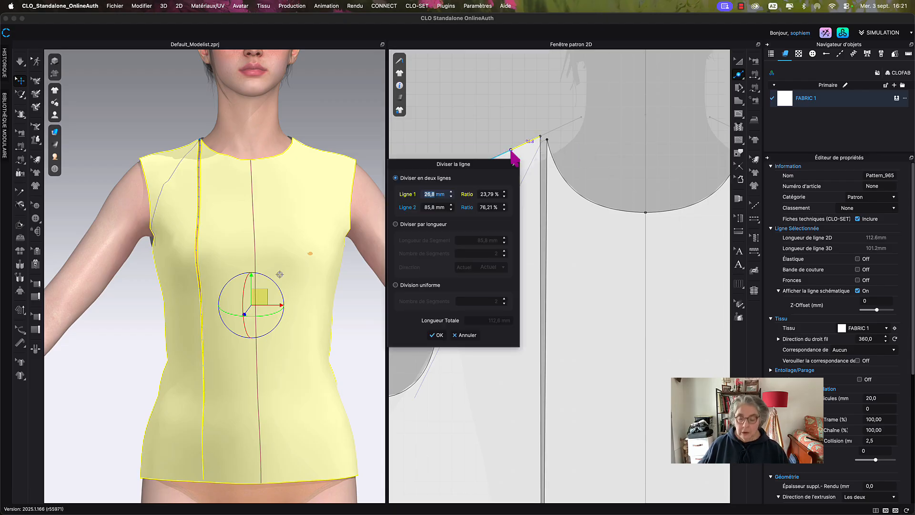
type("40")
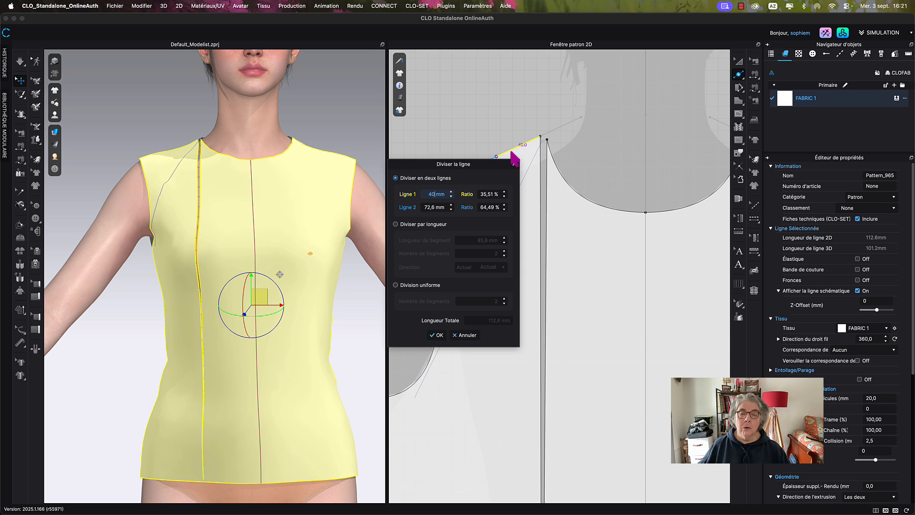
left_click(436, 336)
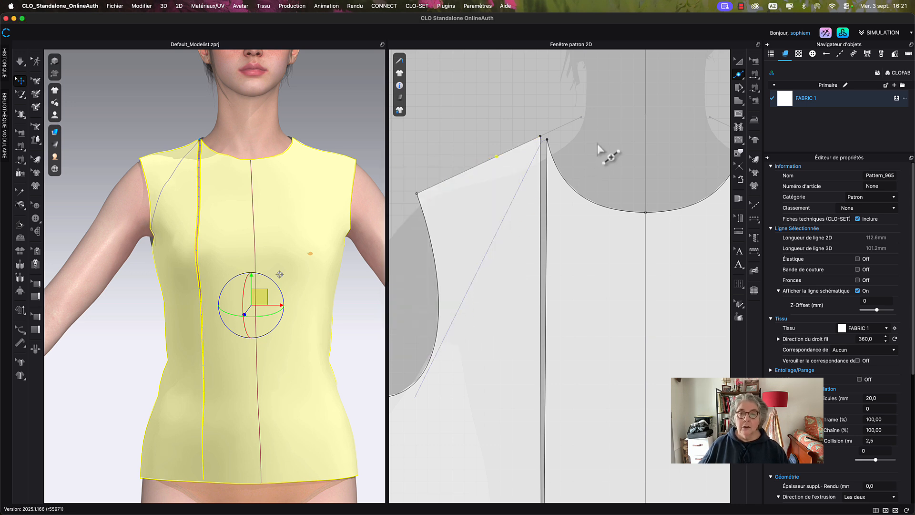
left_click(597, 144)
scroll(604, 148, "down", 2)
middle_click_drag(608, 149, 534, 131)
scroll(590, 183, "down", 1)
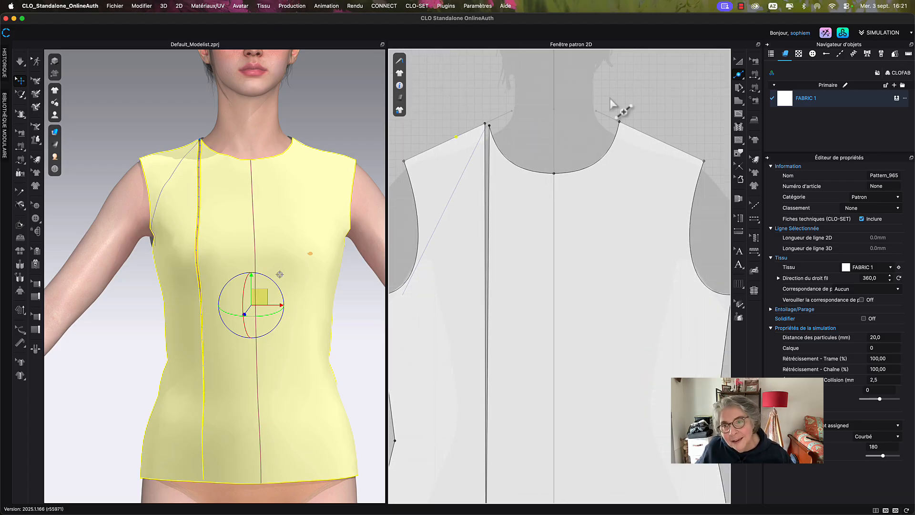
left_click(738, 61)
scroll(622, 97, "down", 1)
middle_click_drag(624, 99, 625, 95)
key("z")
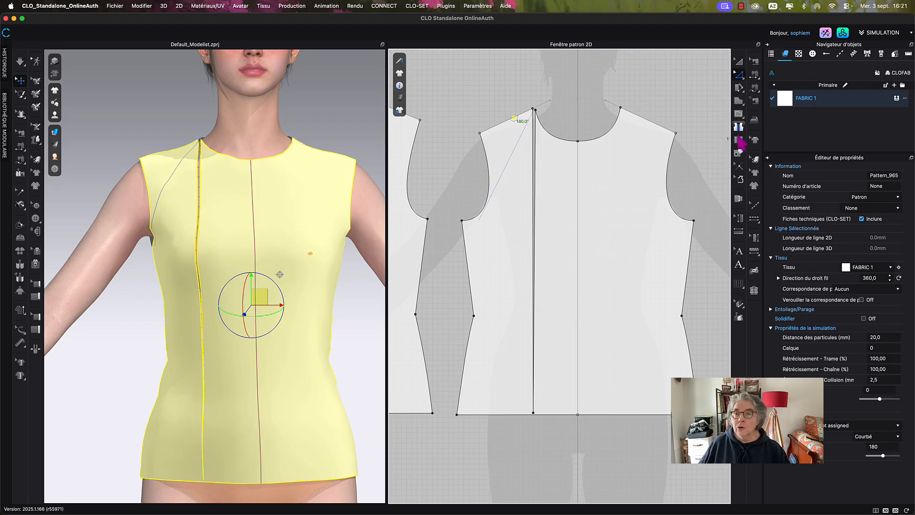
- Activate the Trace tool and unlock all internal lines (Déverrouiller toutes les lignes internes)
left_click(739, 154)
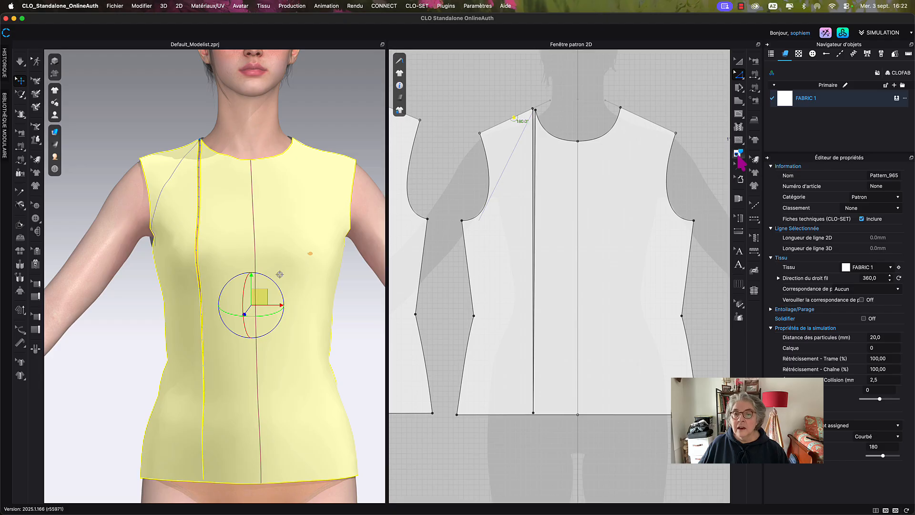
left_click(580, 194)
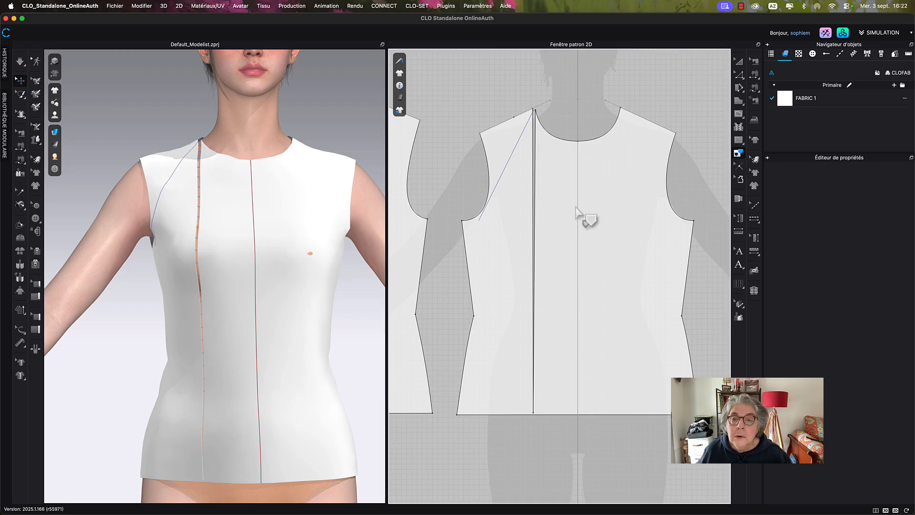
left_click(398, 110)
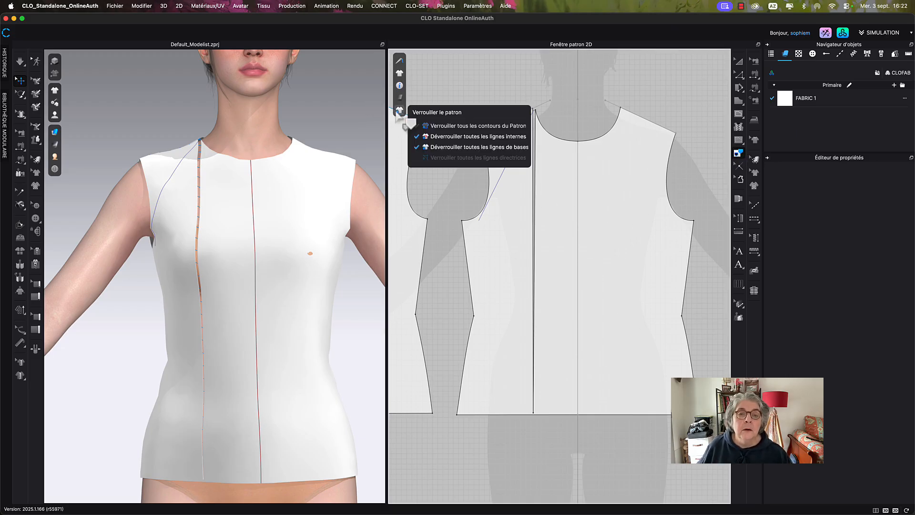
left_click(438, 137)
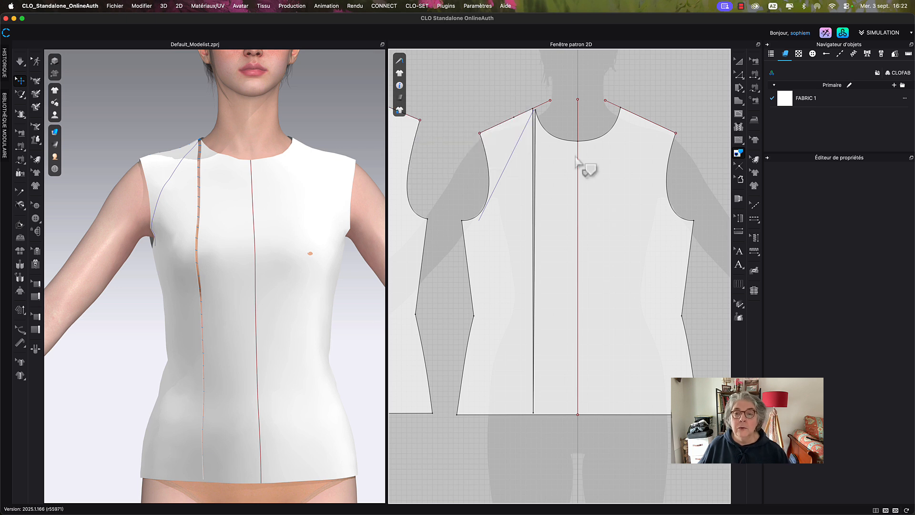
- Cut and sew (Couper & Coudre) the front bodice along its traced centre line
left_click(579, 161)
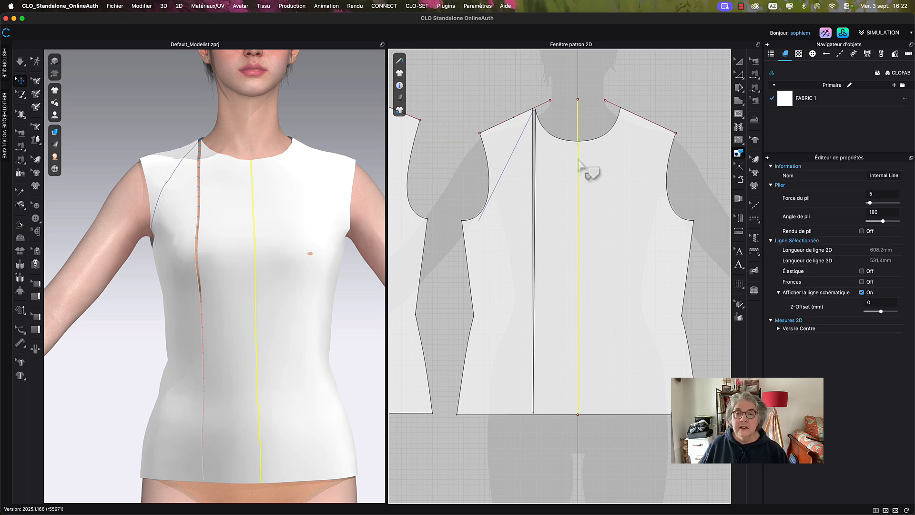
right_click(579, 161)
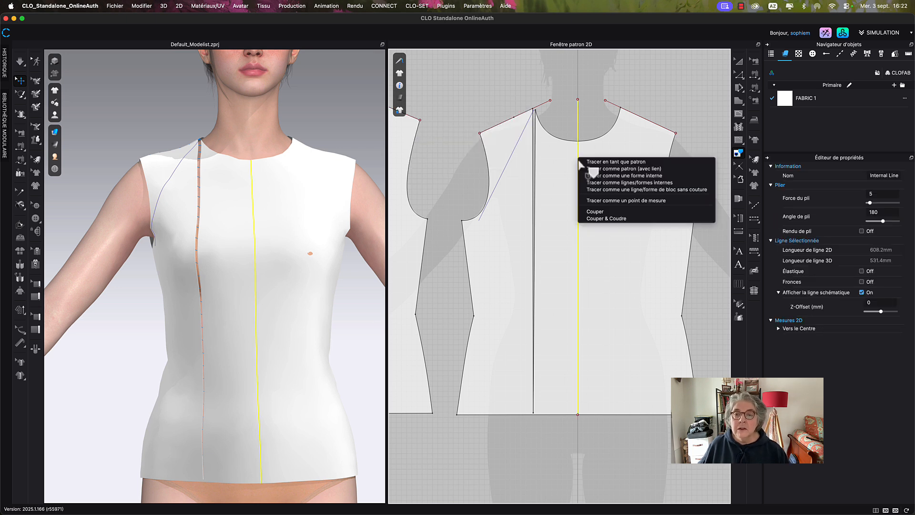
left_click(603, 218)
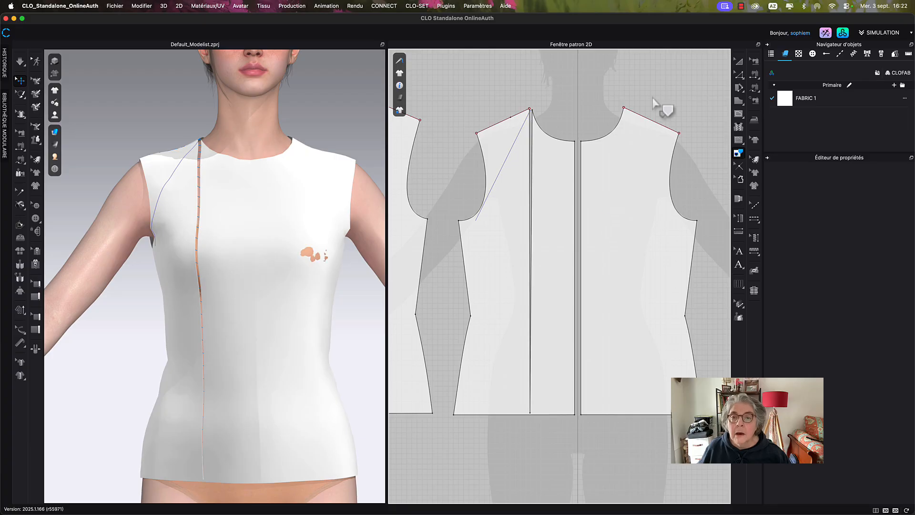
- Delete the front bodice half that has no dart
left_click(738, 60)
left_click(661, 167)
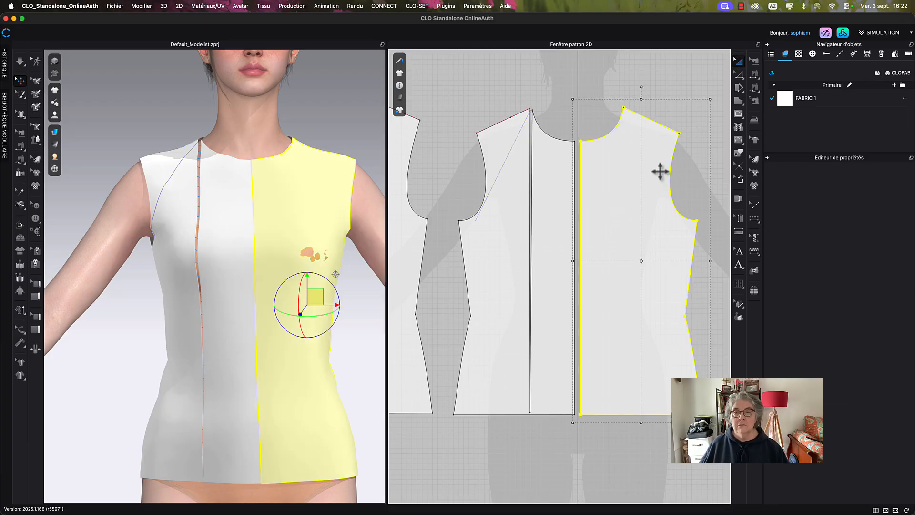
key("Delete")
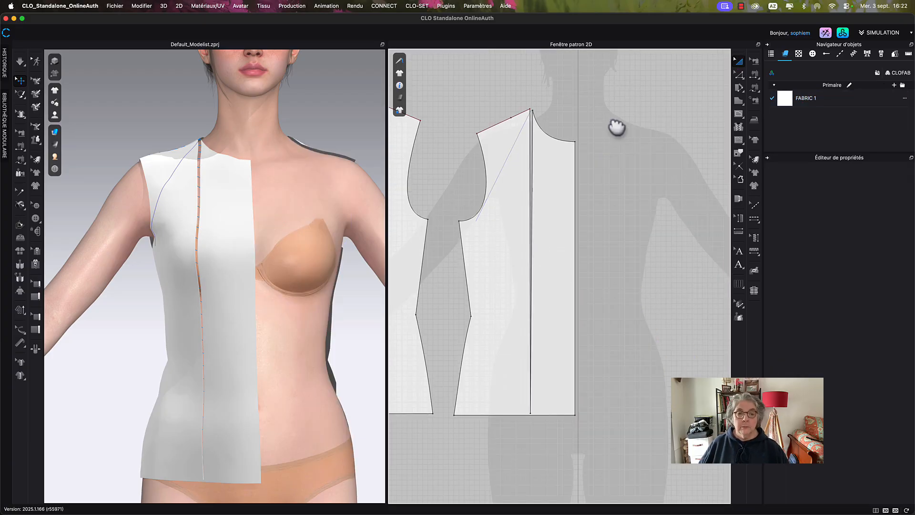
- Offset the centre-front edge outward (Agrandir) by 20 mm, with an internal line created on the original edge (Créer une ligne interne)
middle_click_drag(578, 119, 619, 130)
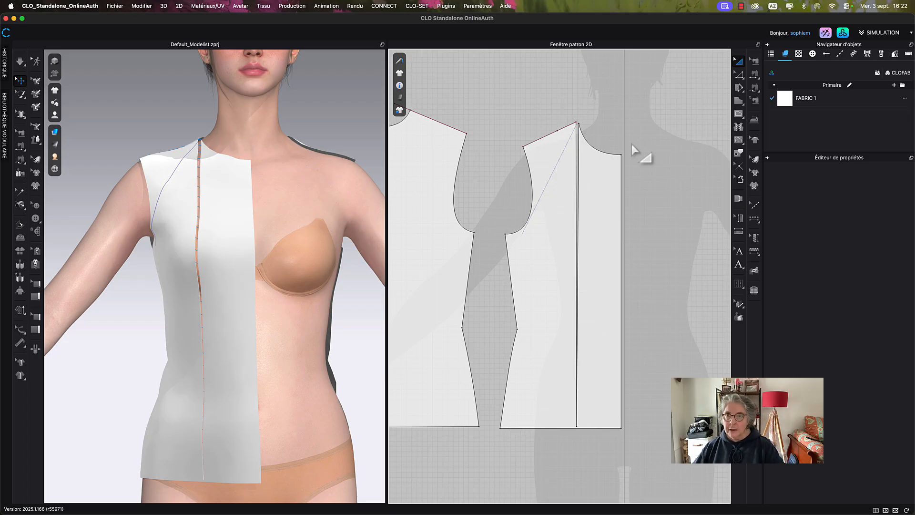
key("s")
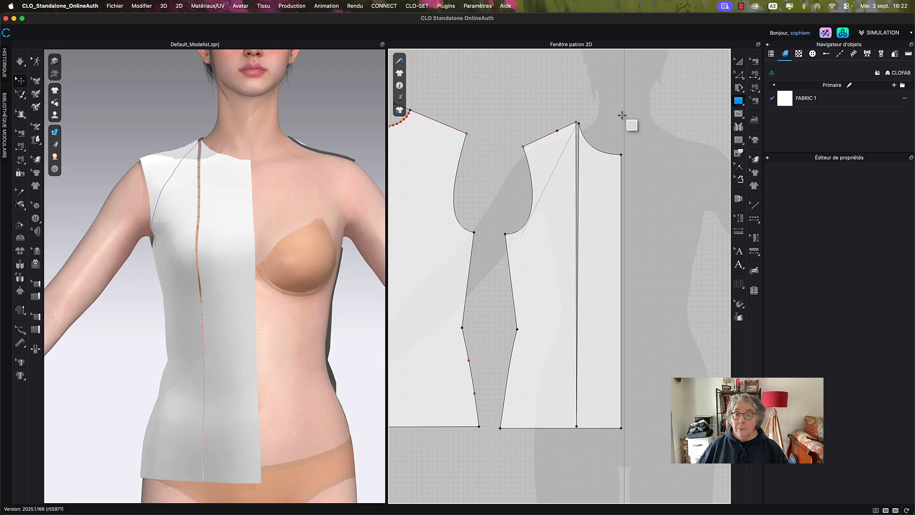
key("z")
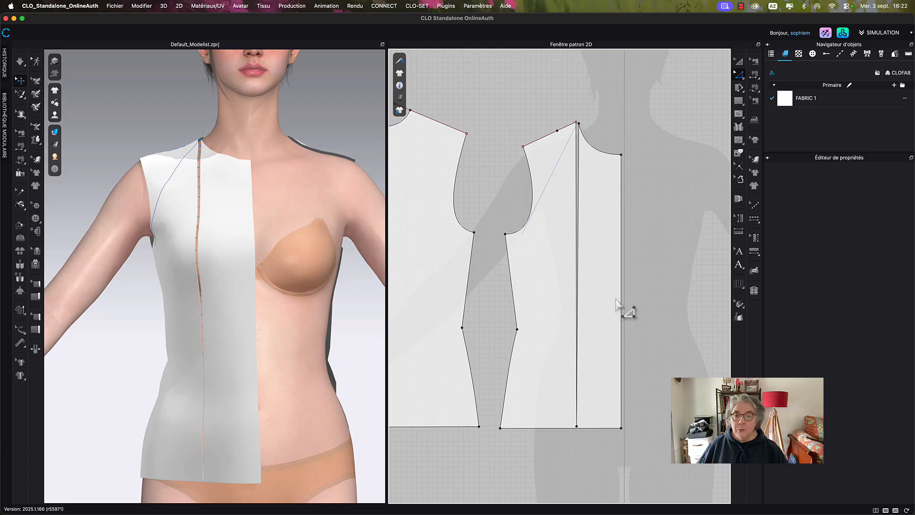
left_click(621, 300)
right_click(621, 299)
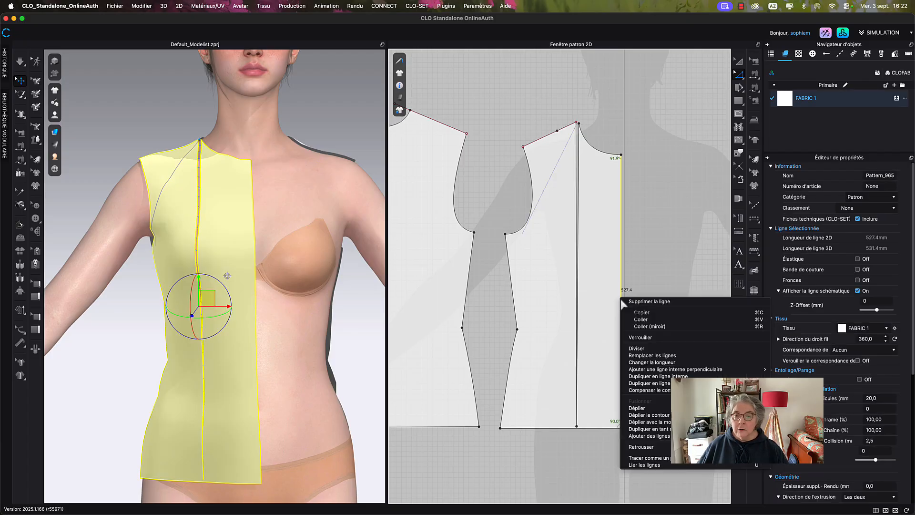
left_click(651, 390)
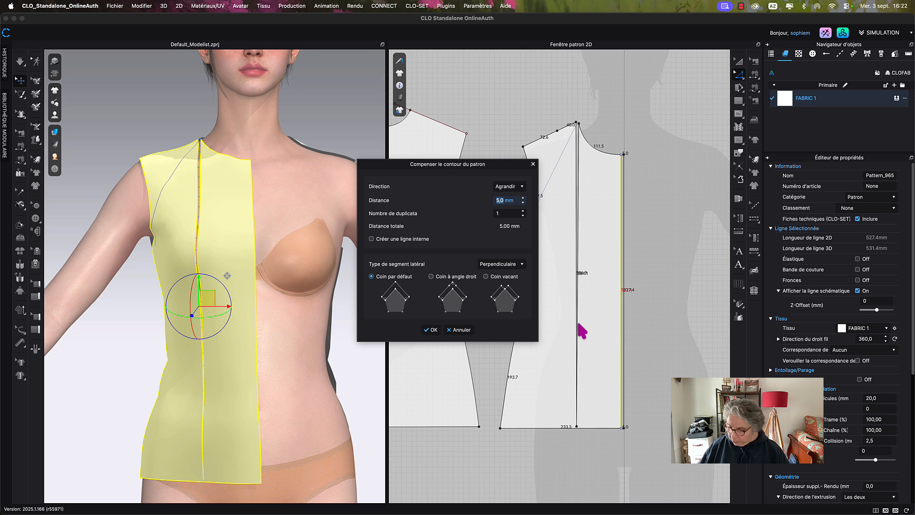
type("20")
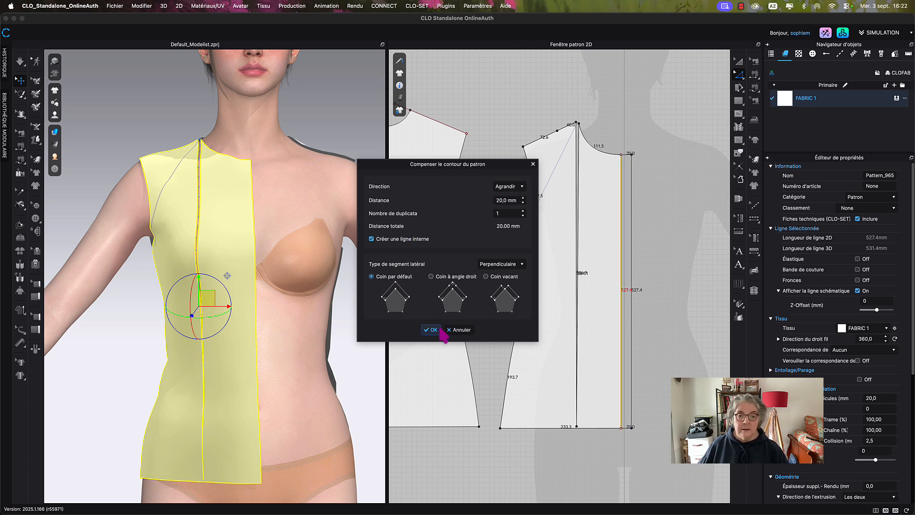
left_click(432, 329)
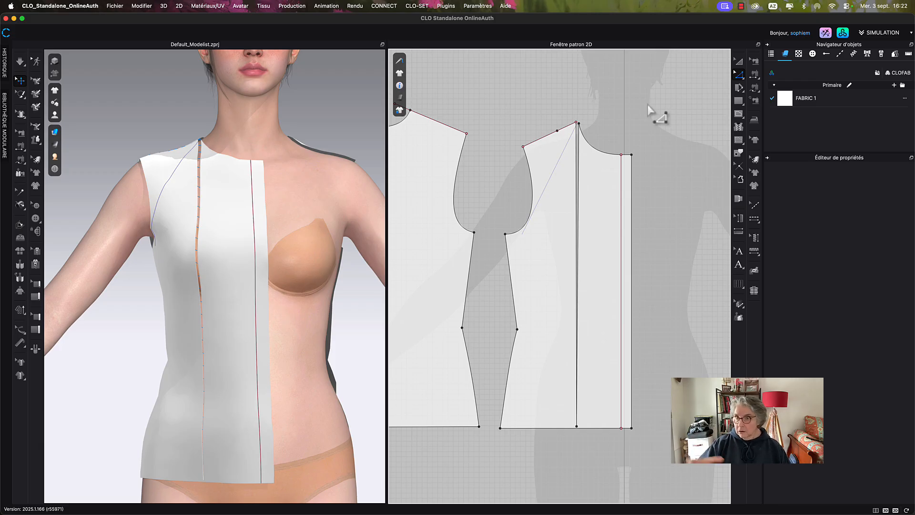
- Create a symmetric pattern with sewing (Patron symétrique (avec couture)) of the front half and place it beside the centre-front edge
left_click(739, 61)
left_click(615, 184)
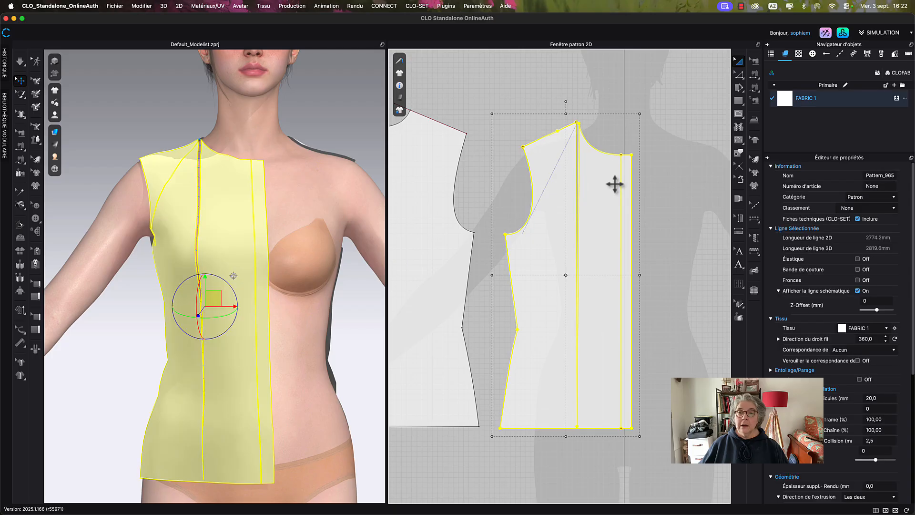
right_click(615, 184)
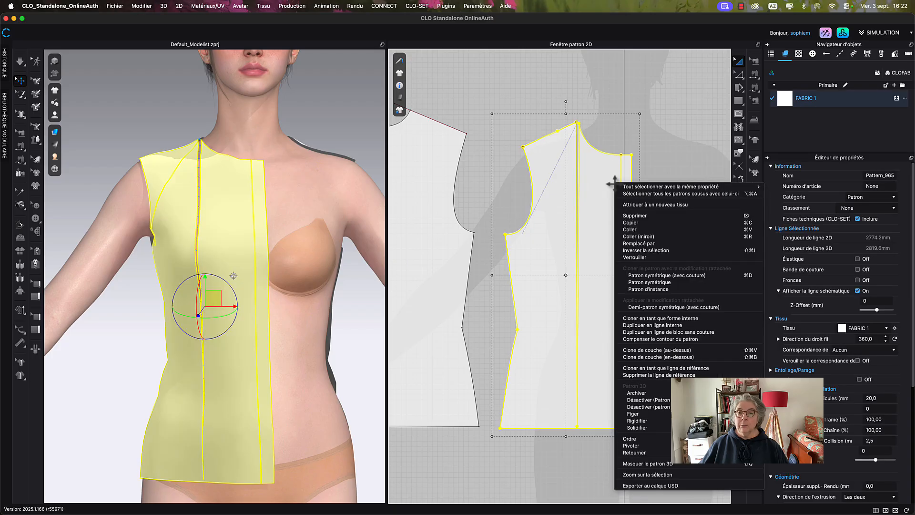
left_click(683, 276)
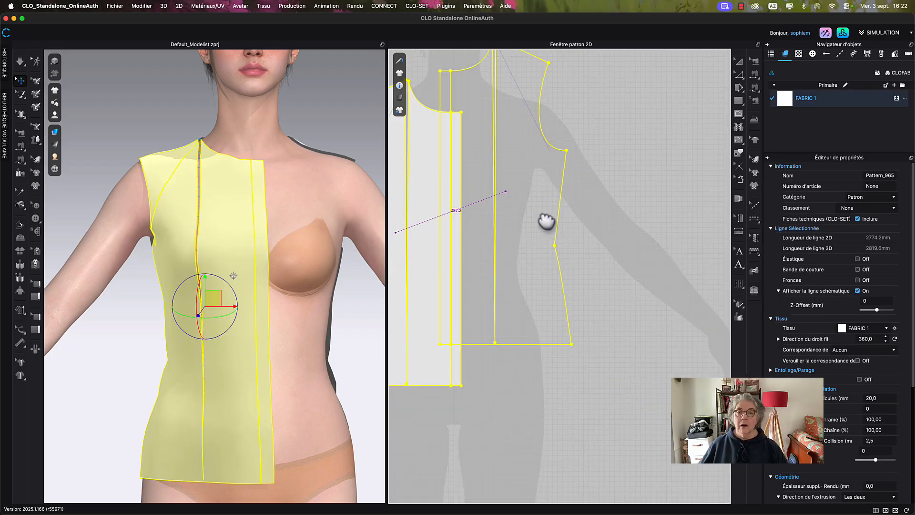
left_click(548, 247)
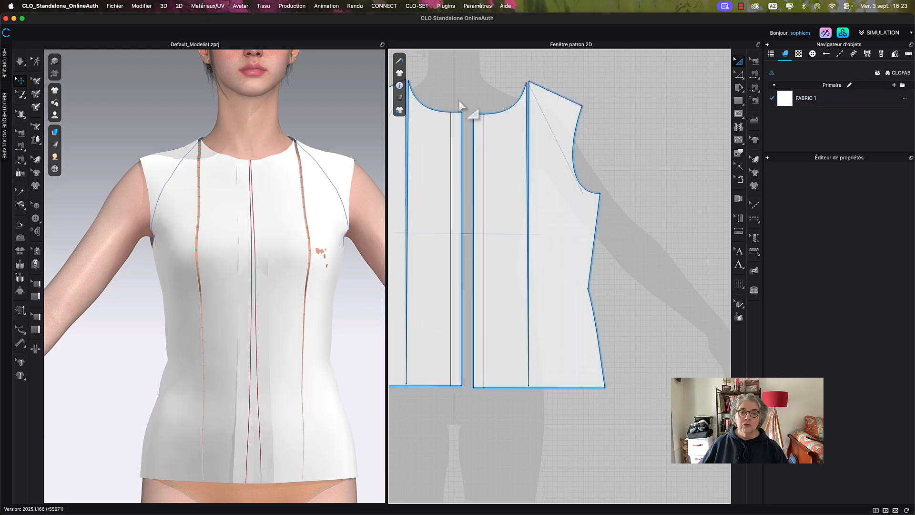
- Sew the internal centre-front lines of the two front halves together with segment sewing
right_click_drag(487, 107, 514, 108)
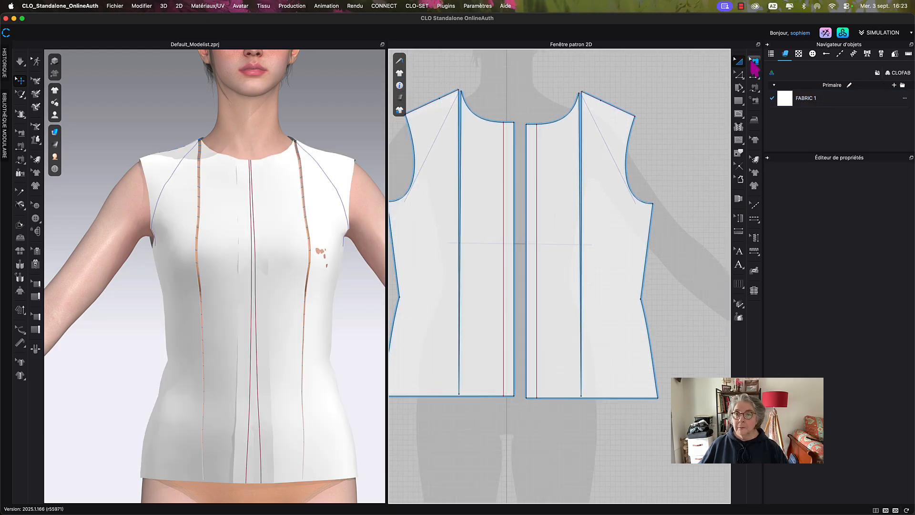
right_click_drag(561, 82, 567, 85)
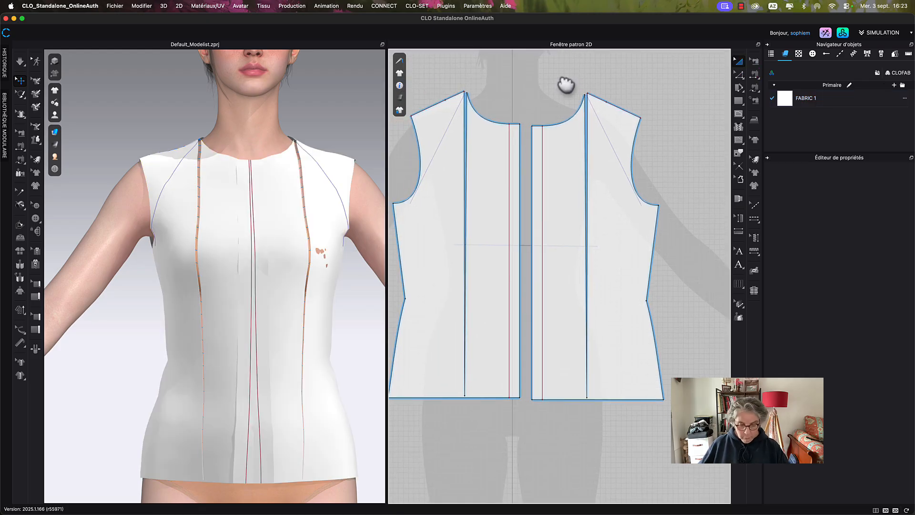
key("b")
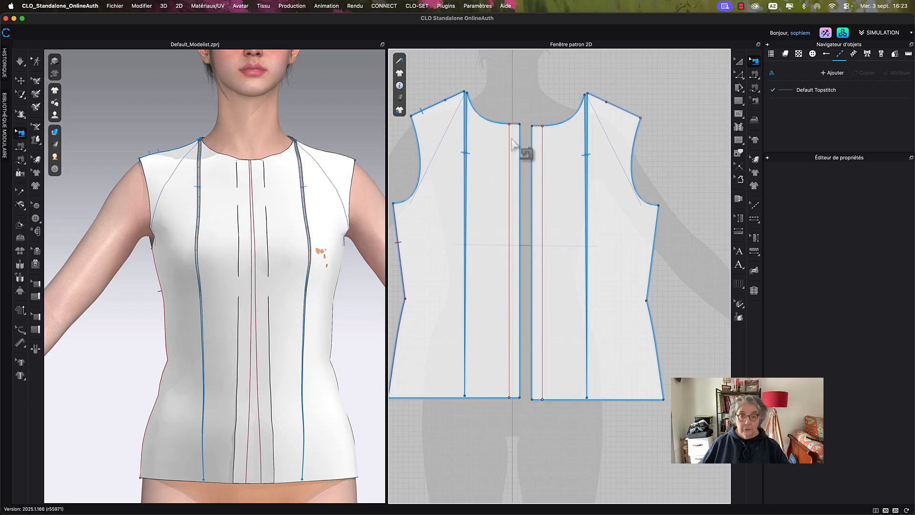
key("n")
left_click(512, 140)
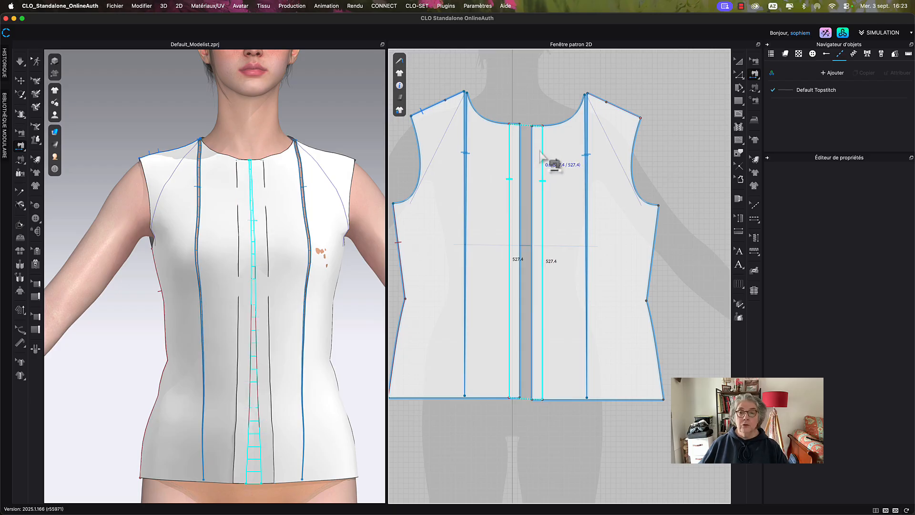
left_click(542, 158)
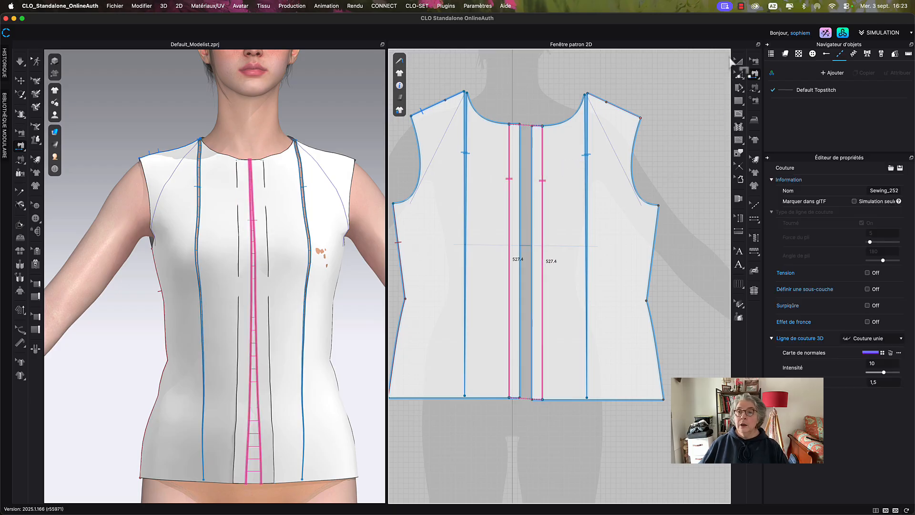
- Simulate the garment and tug the front panel in 3D so the two centre-front lines meet
left_click(734, 61)
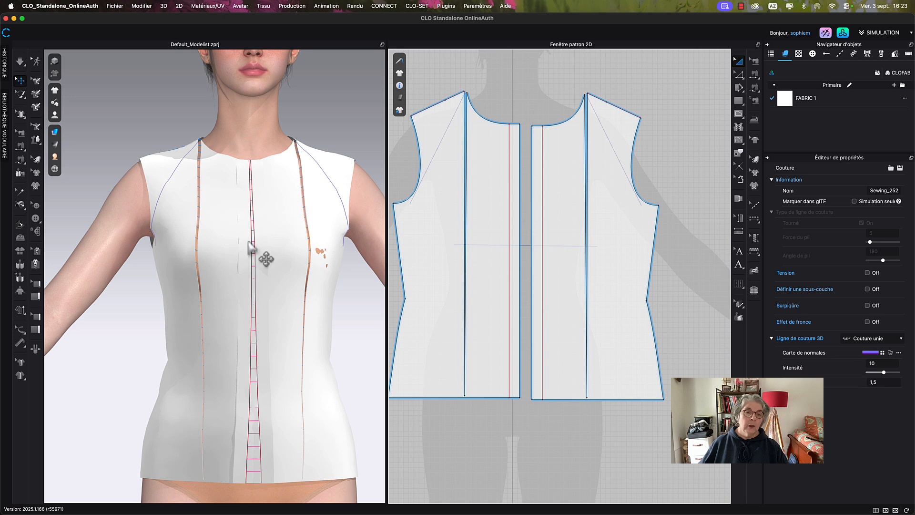
left_click(224, 241)
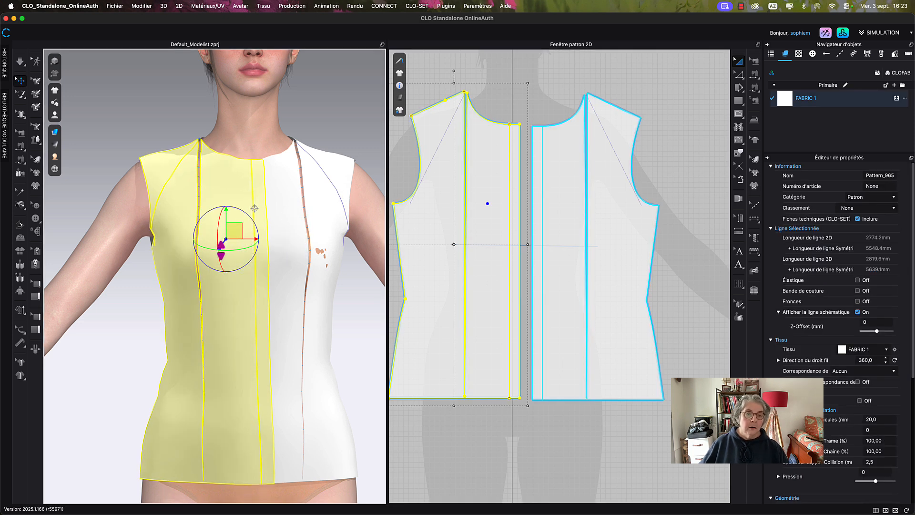
left_click(337, 99)
right_click_drag(339, 165, 332, 164)
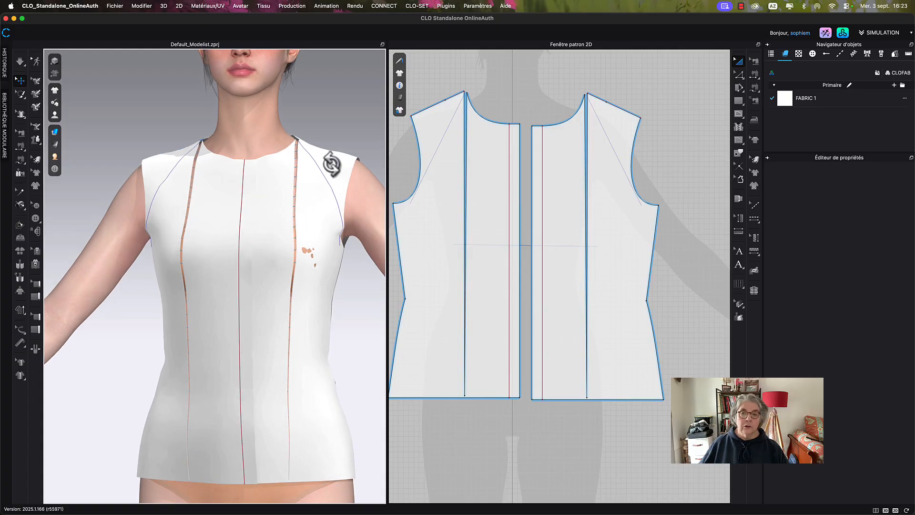
- Free-sew the mirrored front half's full shoulder, from neck to armhole, to the matching unsewn shoulder of the back bodice
right_click_drag(527, 86, 537, 184)
scroll(537, 184, "down", 3)
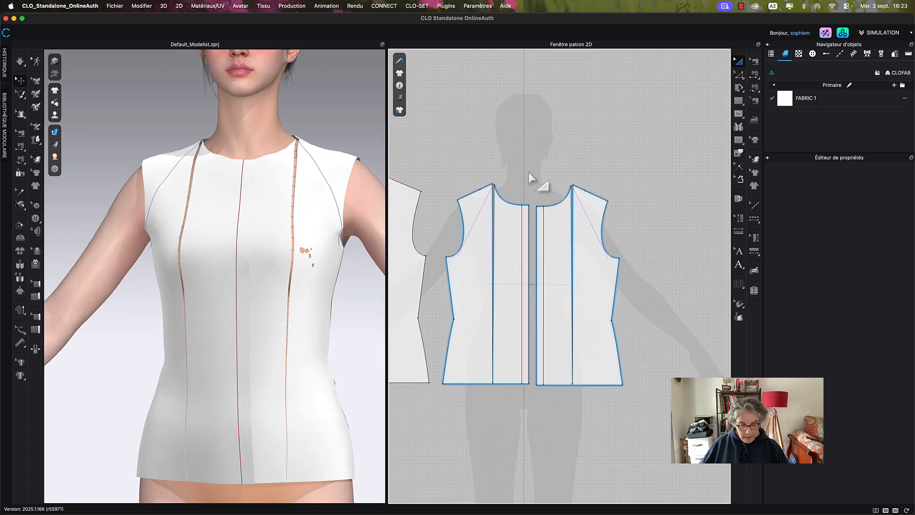
scroll(529, 173, "down", 4)
key("b")
middle_click_drag(540, 176, 552, 177)
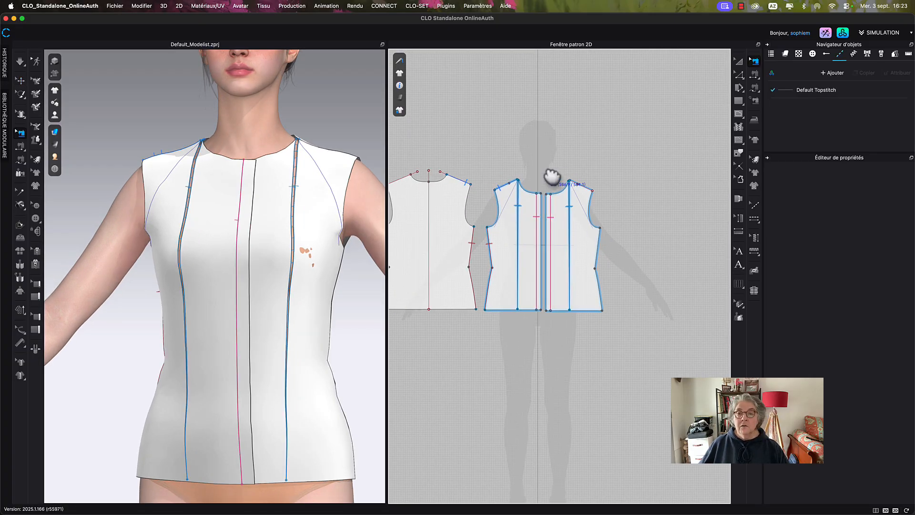
scroll(553, 177, "up", 3)
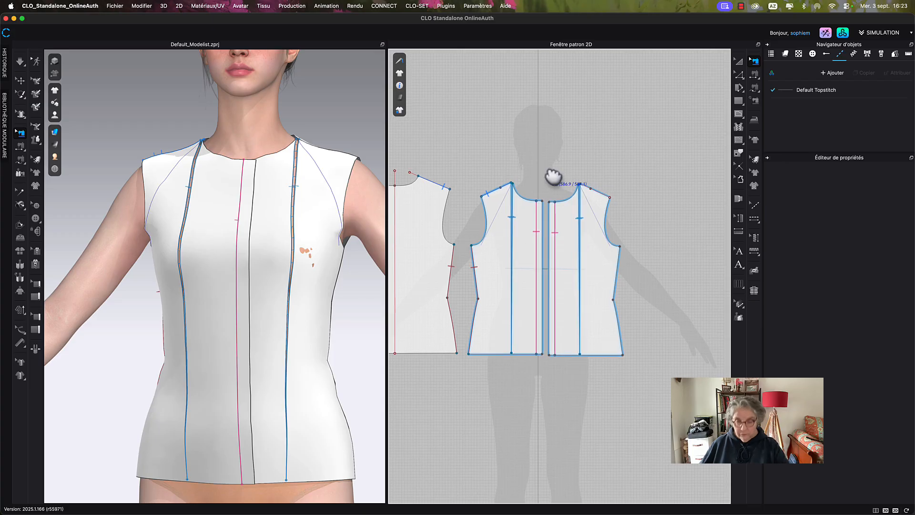
key("m")
middle_click_drag(554, 177, 558, 177)
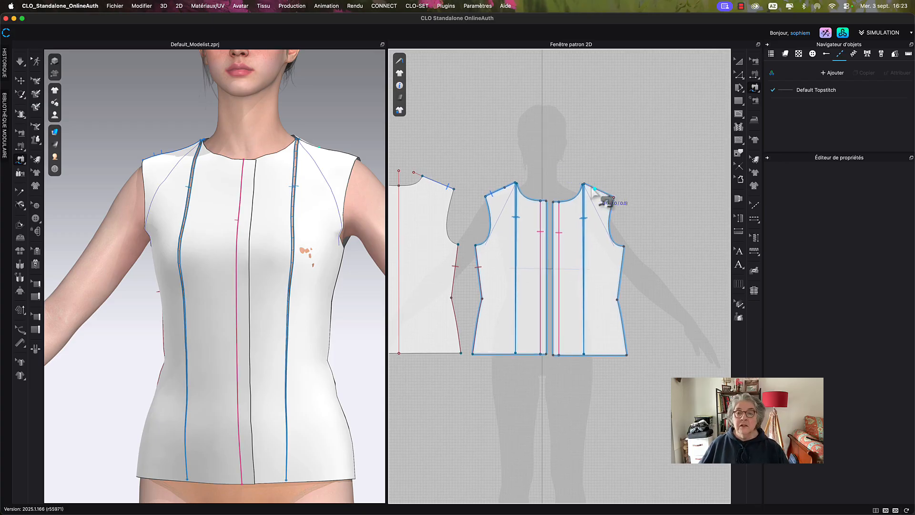
left_click(584, 184)
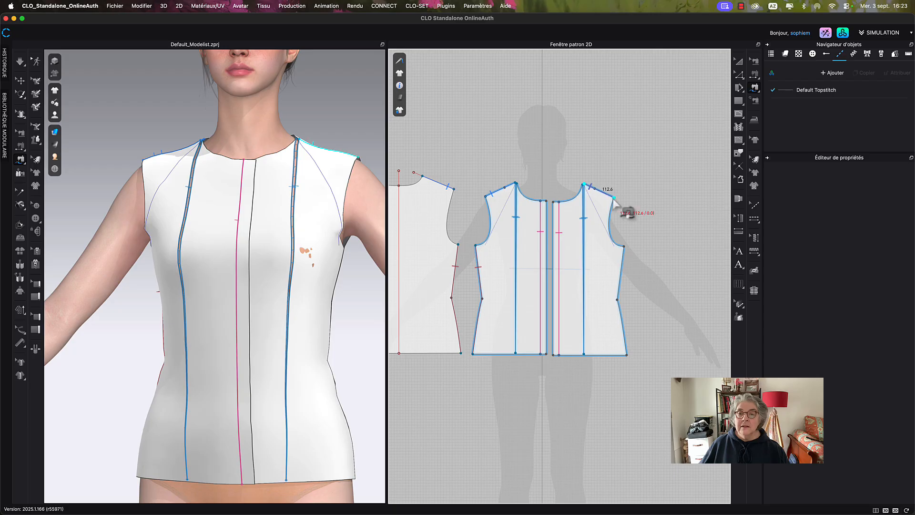
left_click(613, 198)
middle_click_drag(516, 164, 632, 152)
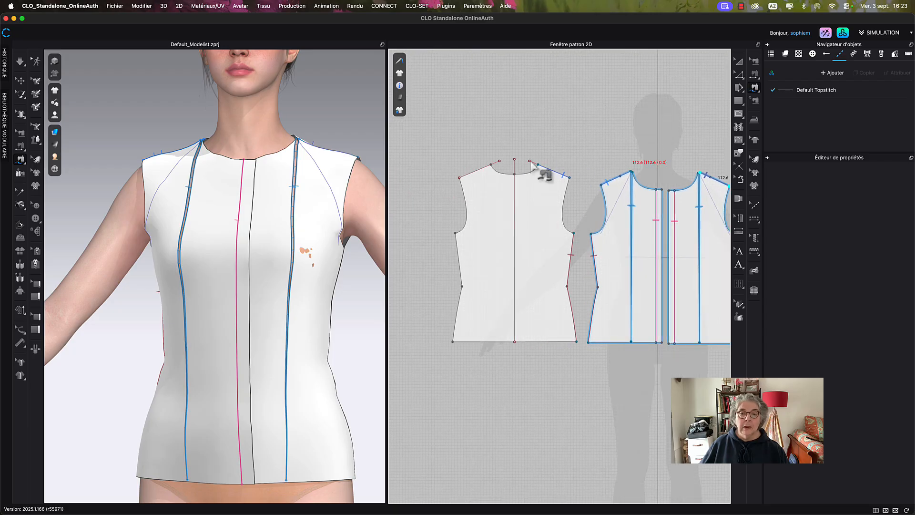
left_click(491, 165)
left_click(459, 177)
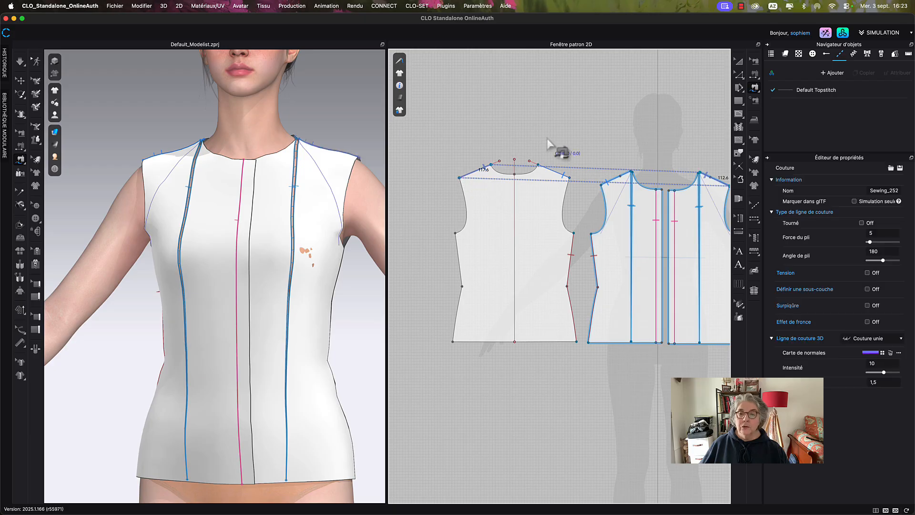
- Free-sew the mirrored front half's full side edge, from underarm to hem, to the matching unsewn side of the back bodice
middle_click_drag(630, 133, 582, 95)
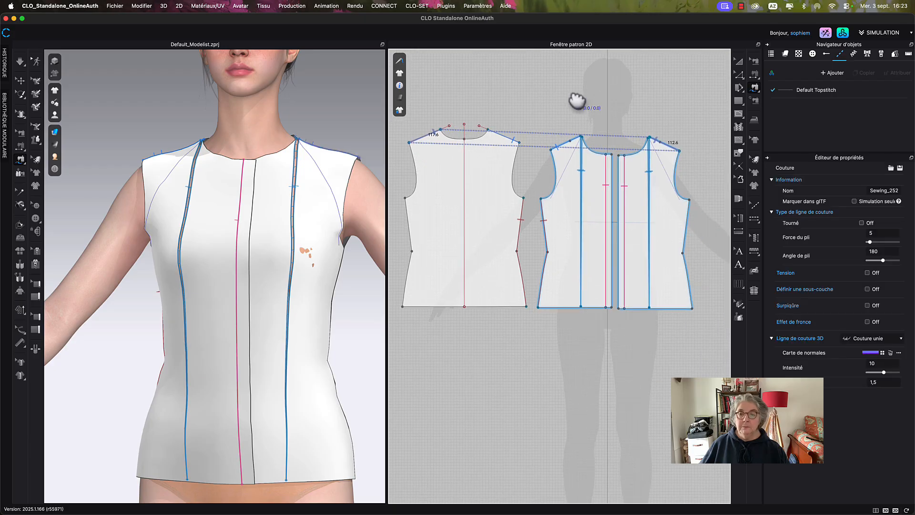
left_click(689, 204)
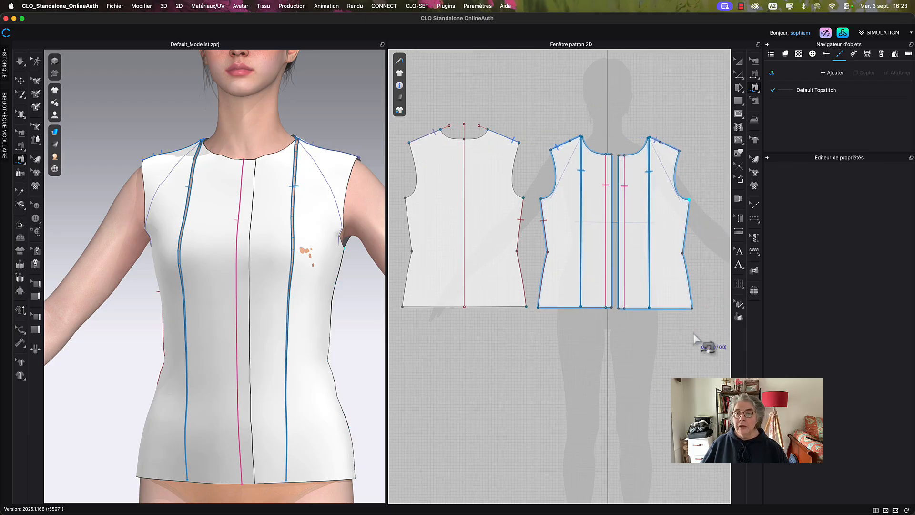
left_click(692, 309)
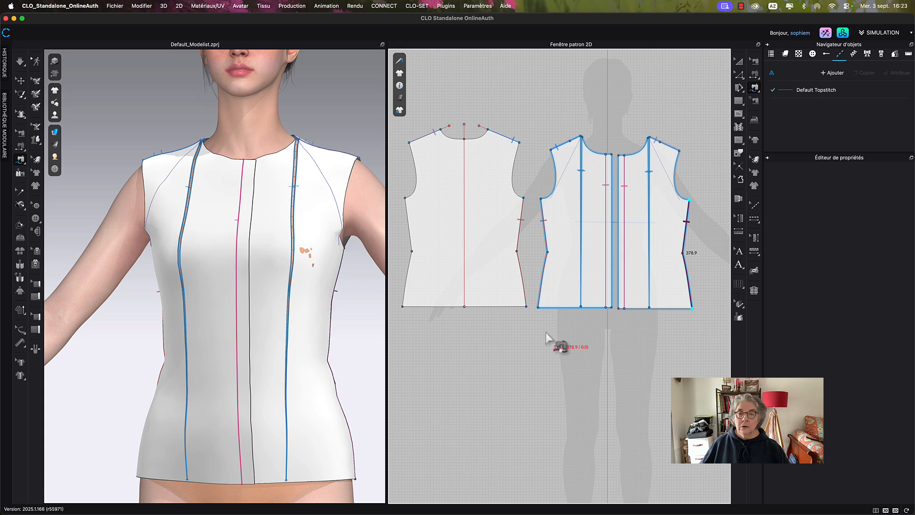
middle_click_drag(546, 332, 599, 337)
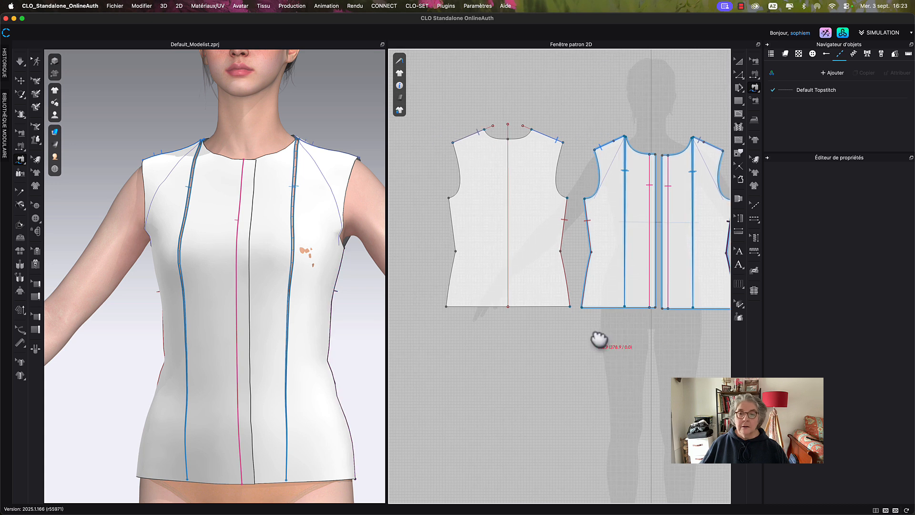
left_click(449, 197)
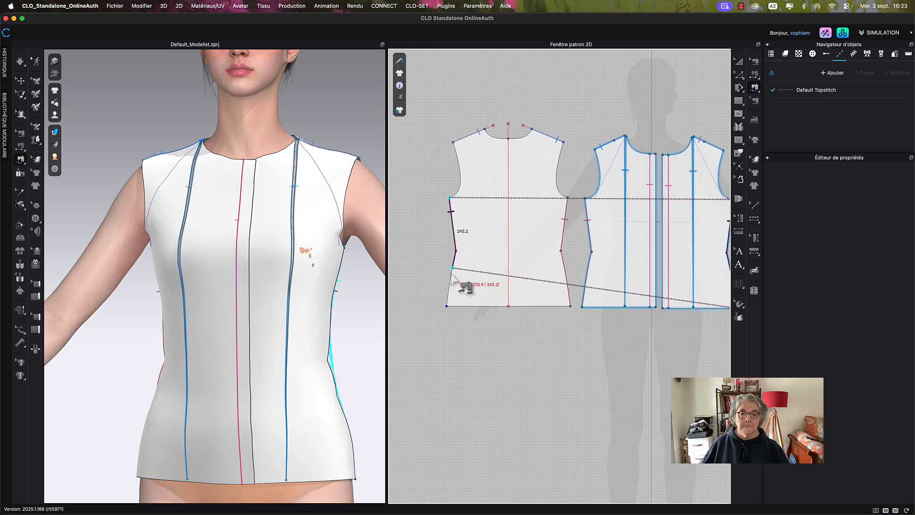
left_click(446, 306)
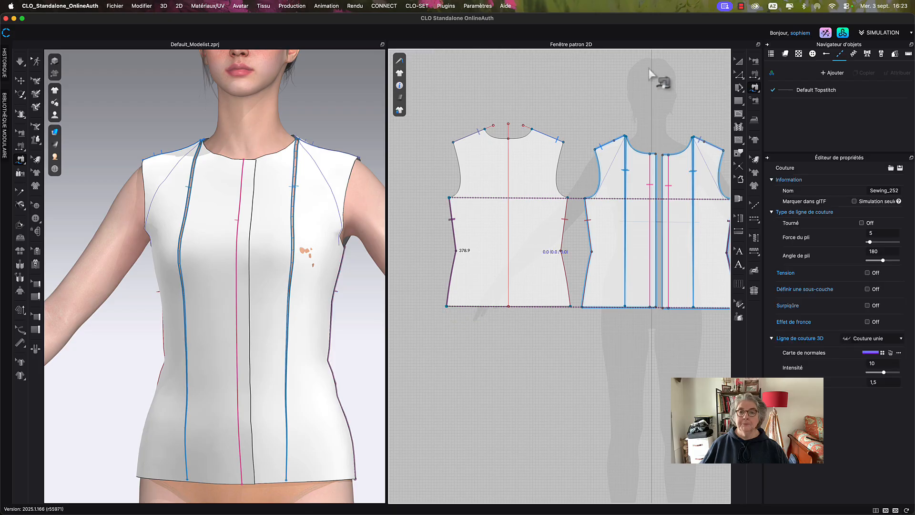
- Simulate the garment briefly so the new side and shoulder seams close on the avatar
left_click(738, 62)
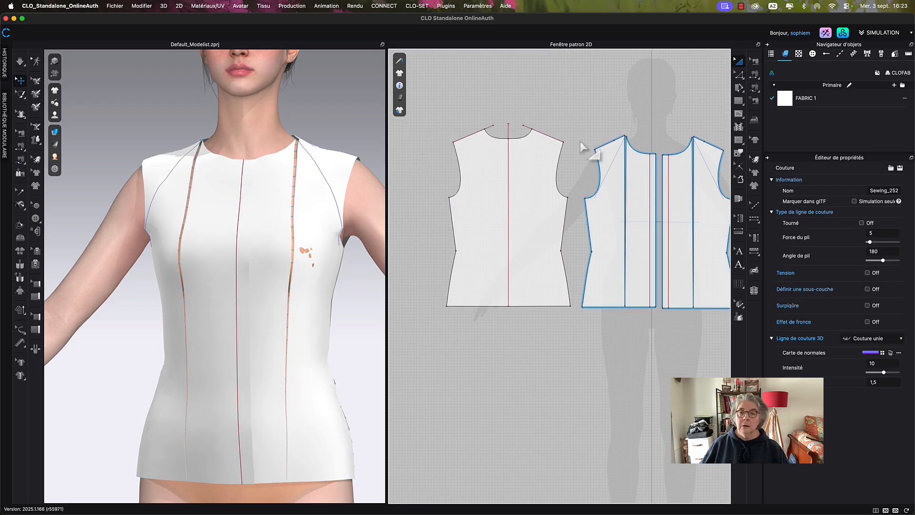
key("n")
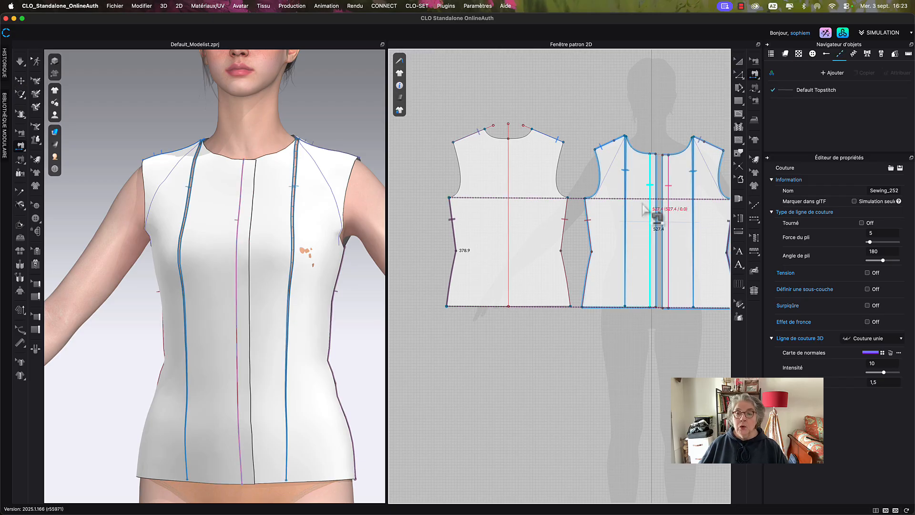
left_click(739, 61)
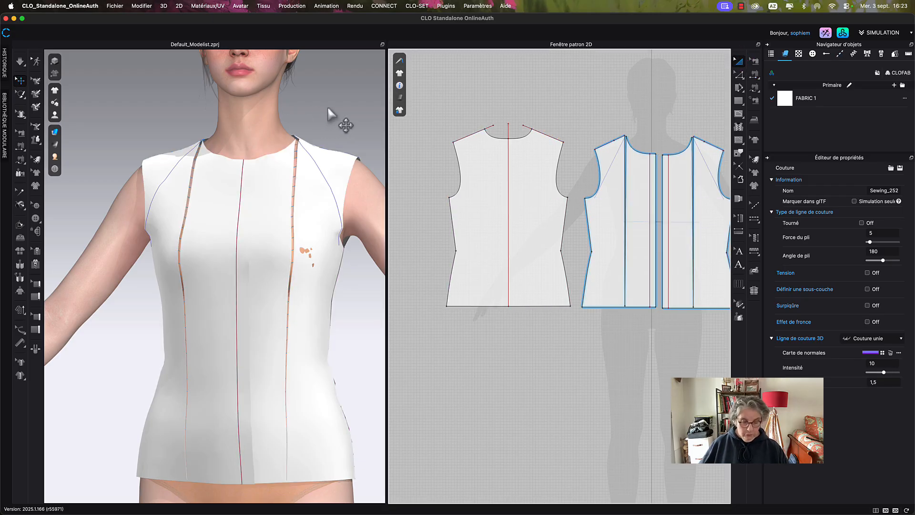
key("space")
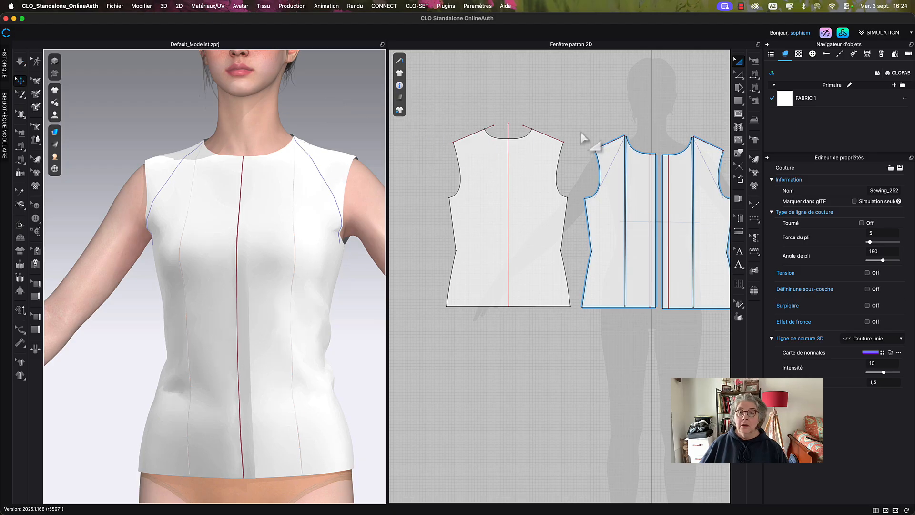
key("space")
- Delete the sewing along the vertical cut between the front's side panel and centre panel
scroll(580, 142, "up", 5)
right_click_drag(577, 135, 537, 123)
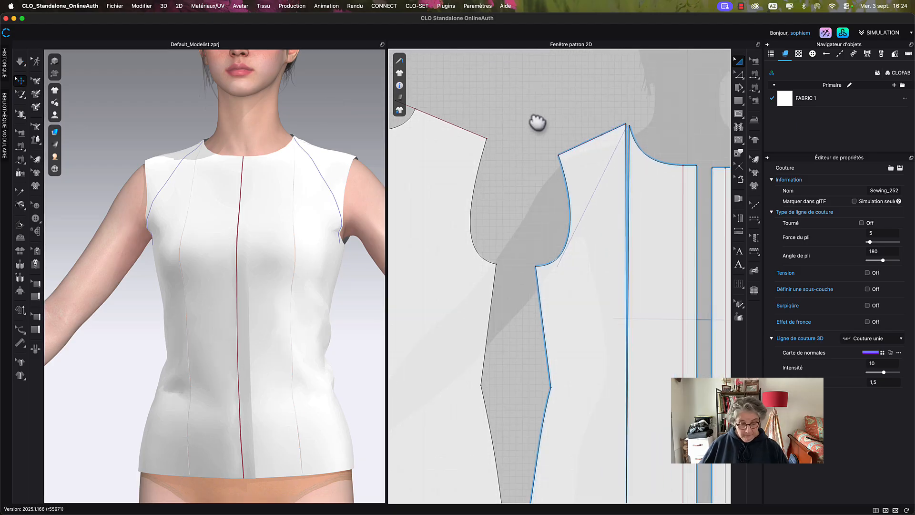
key("b")
scroll(487, 92, "up", 5)
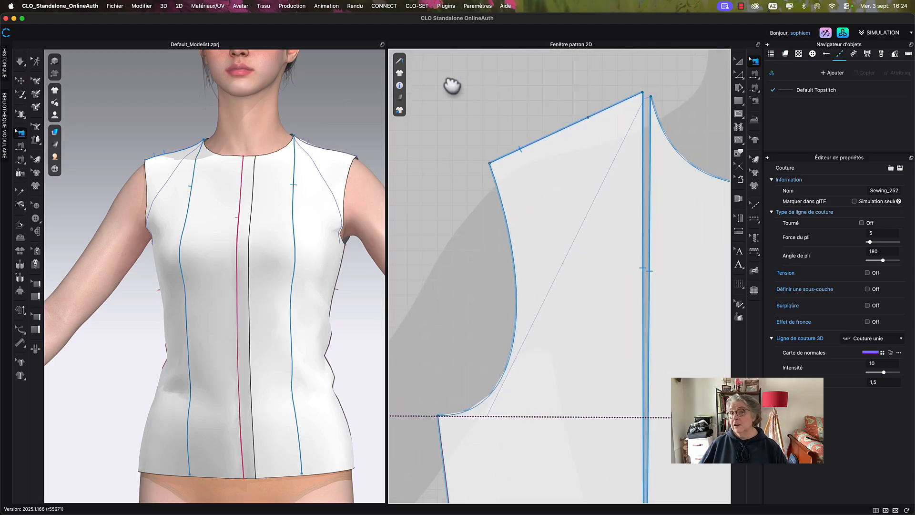
left_click(643, 208)
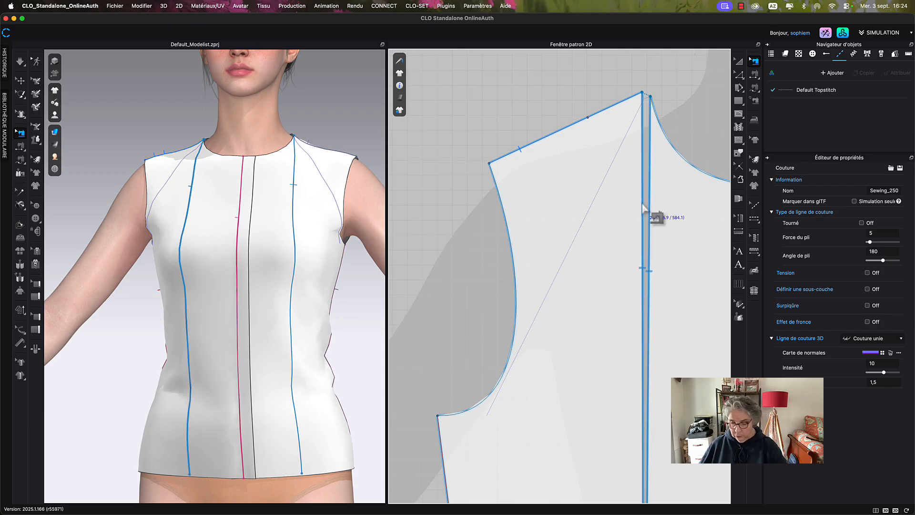
key("Escape")
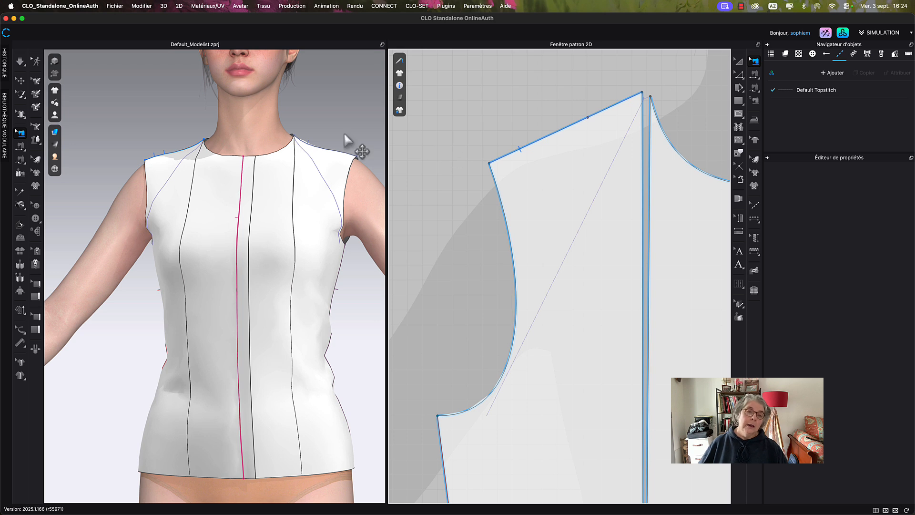
- Try simulating the garment with the vertical front panels unsewn, and undo the resulting drape
key("space")
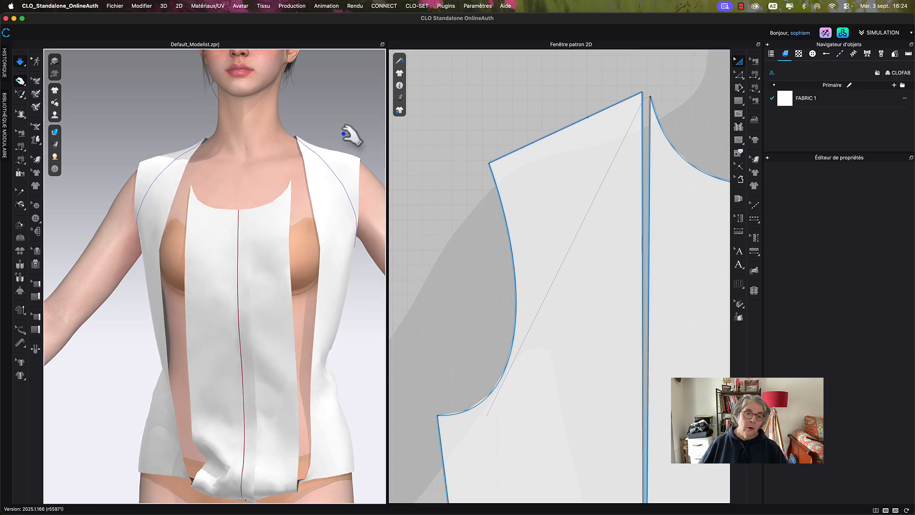
key("space")
key("super+z")
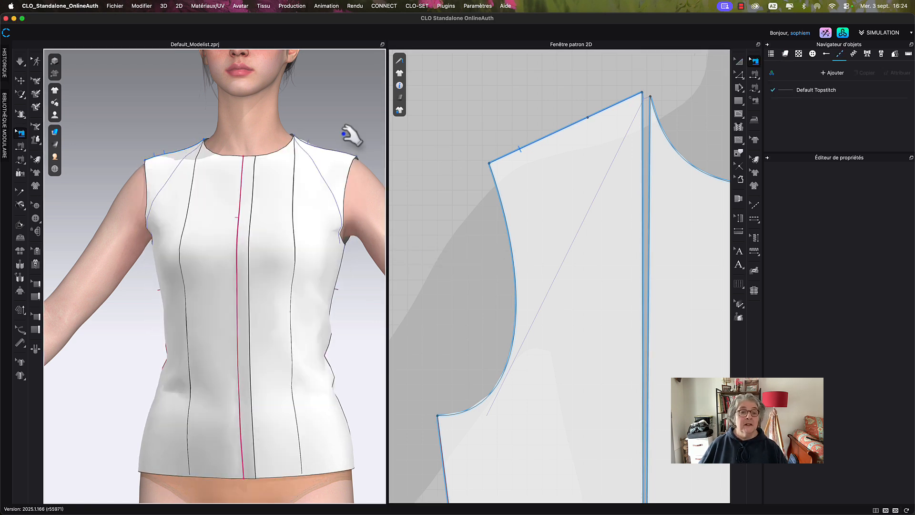
- Pin the mesh at the centre-front neckline with Épingle (Boîte) and test the hold with a brief simulation
scroll(532, 113, "down", 3)
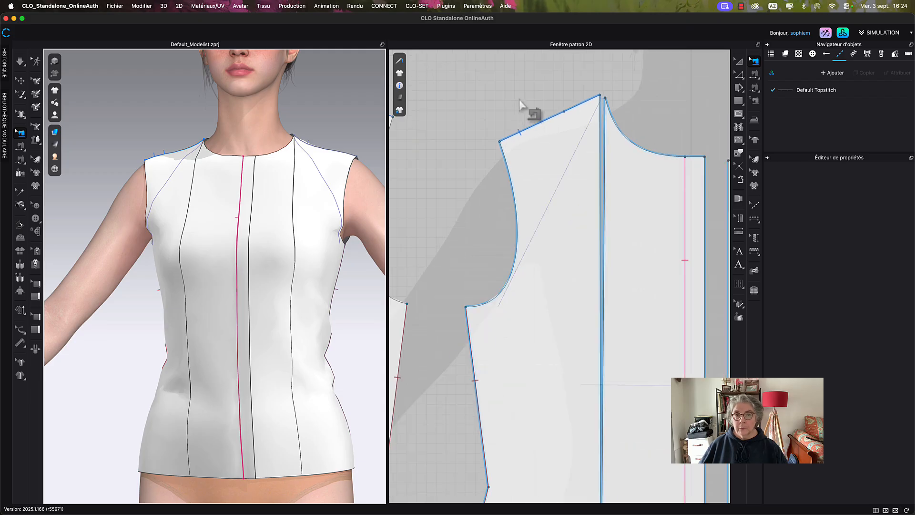
left_click(21, 94)
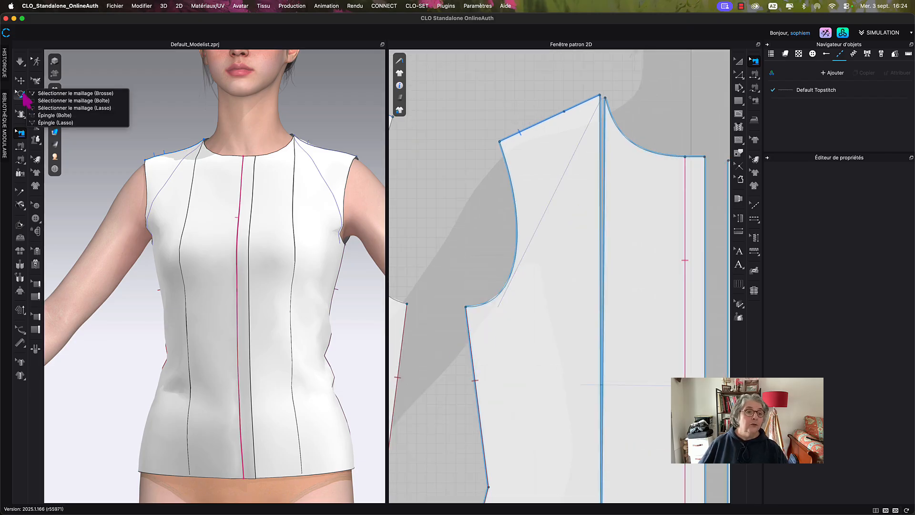
left_click(48, 116)
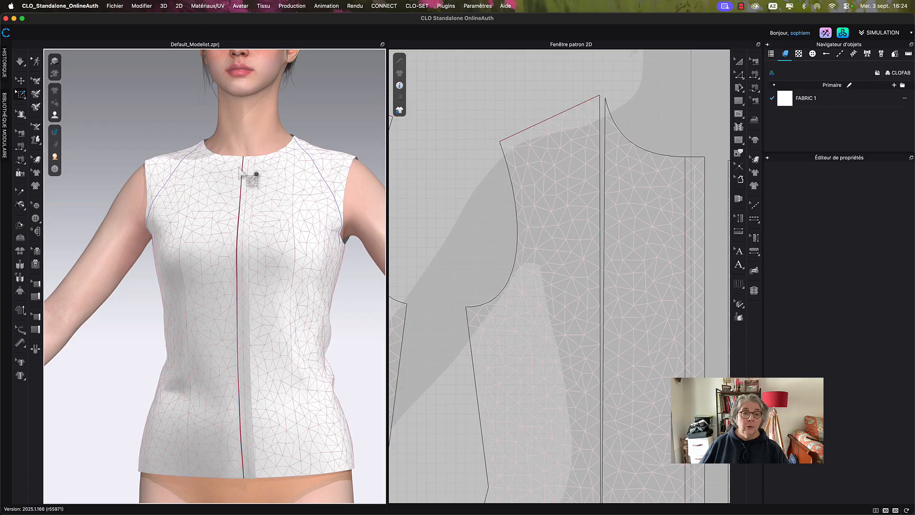
left_click_drag(231, 145, 255, 163)
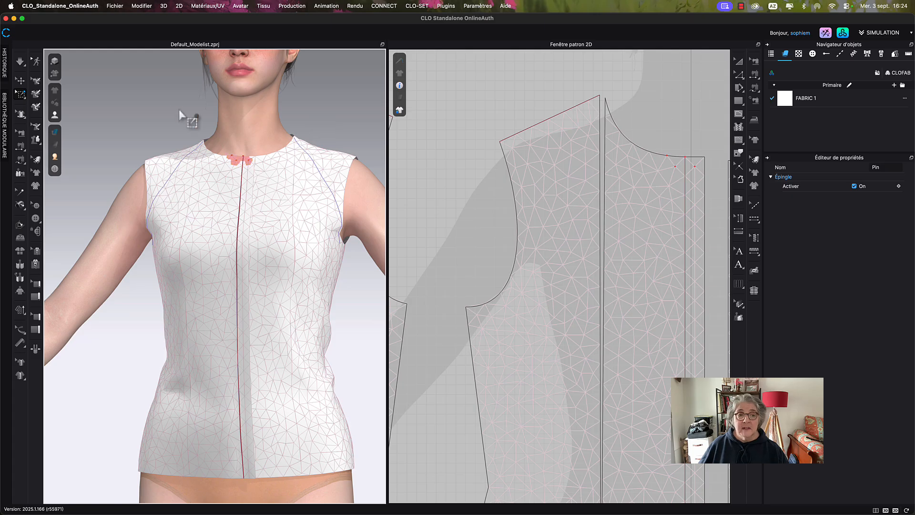
key("space")
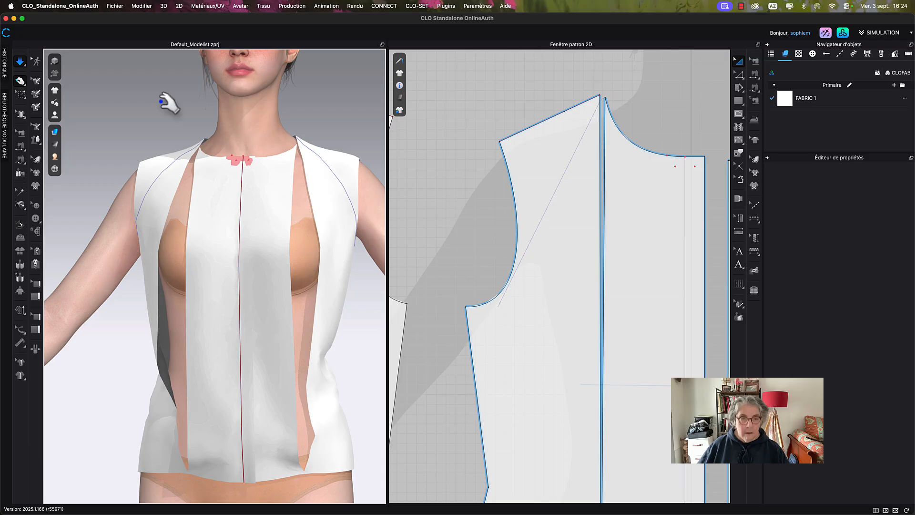
key("space")
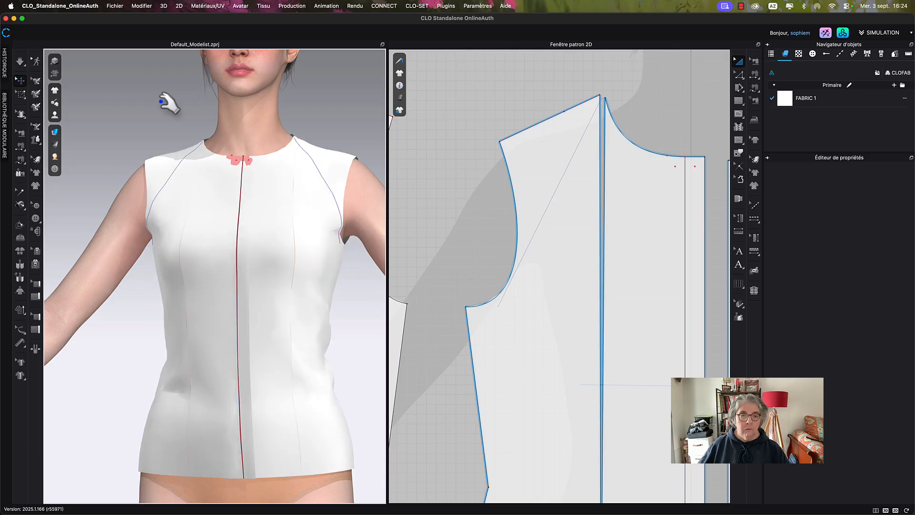
left_click(739, 62)
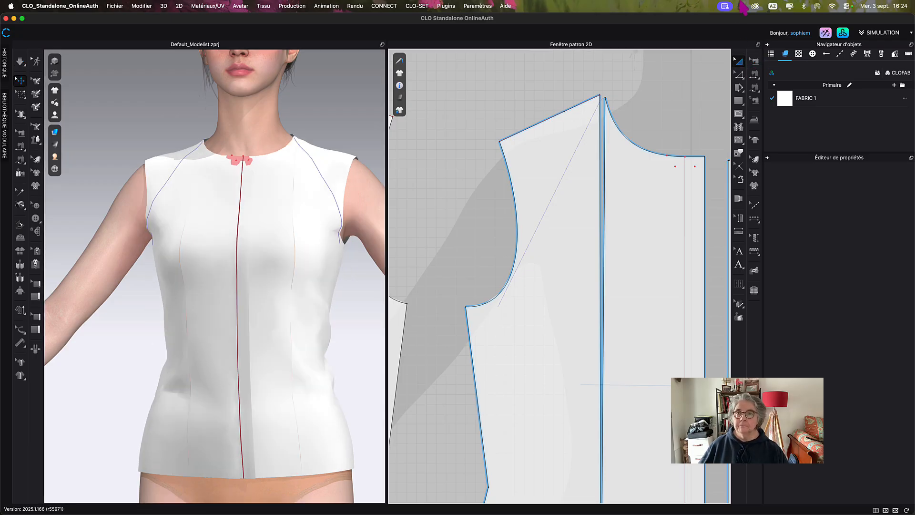
left_click(742, 7)
left_click(748, 29)
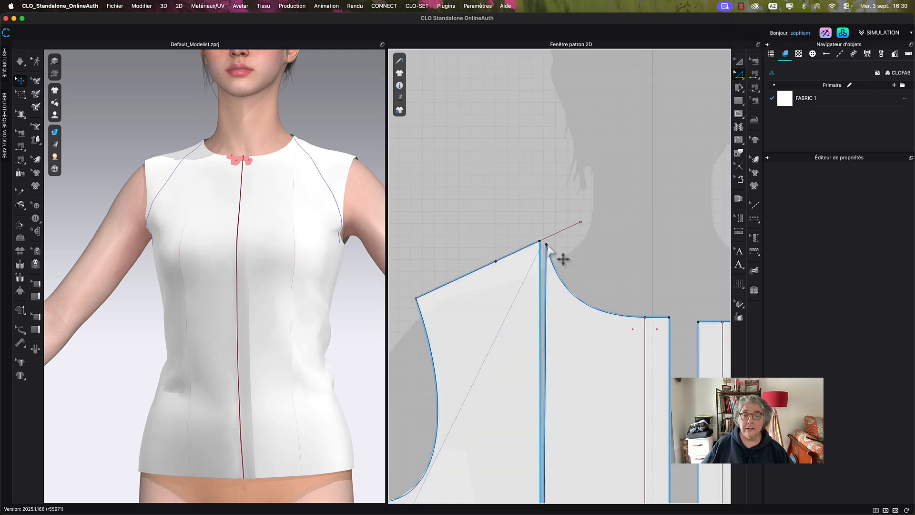
left_click(550, 239)
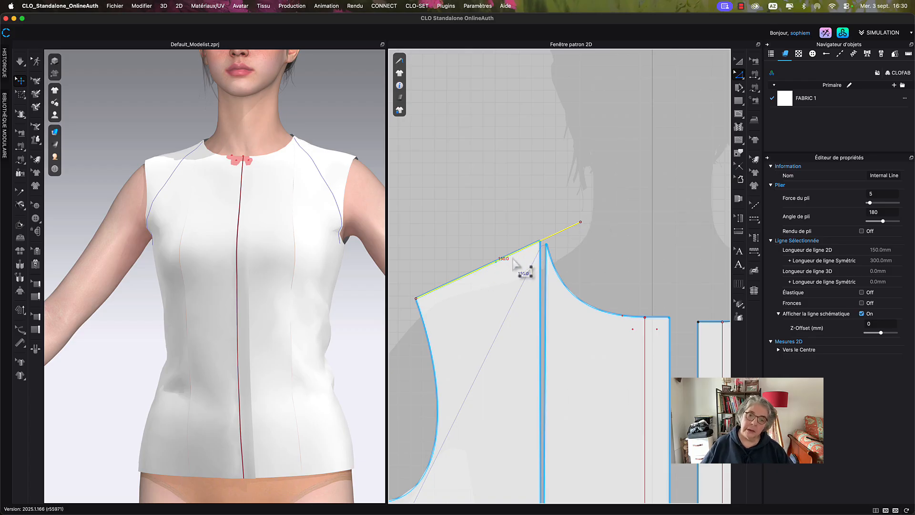
left_click(574, 235)
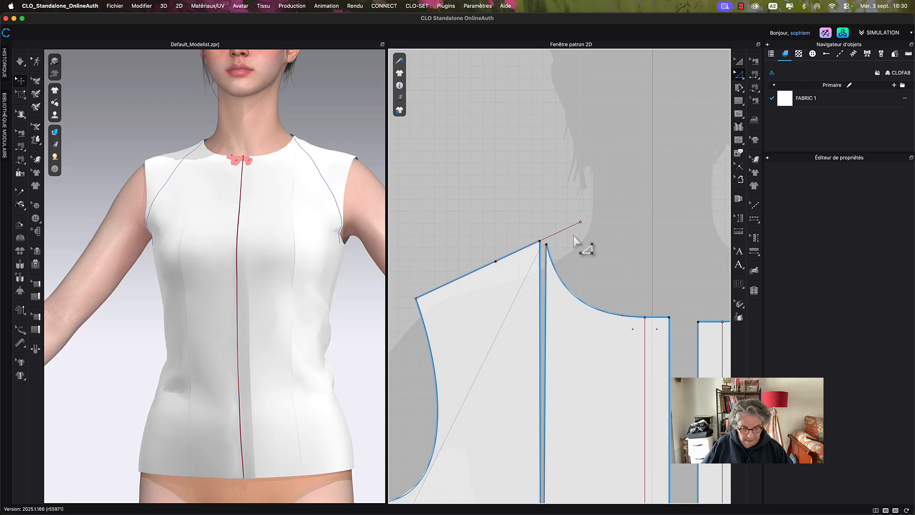
- Draw an internal line about 61 mm long from the shoulder's intermediate point down to the diagonal line on the side front panel
key("g")
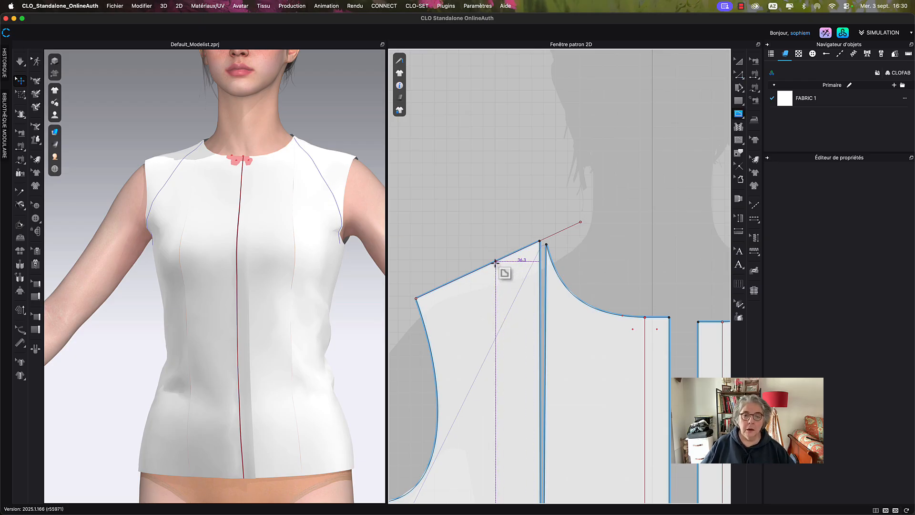
left_click(496, 261)
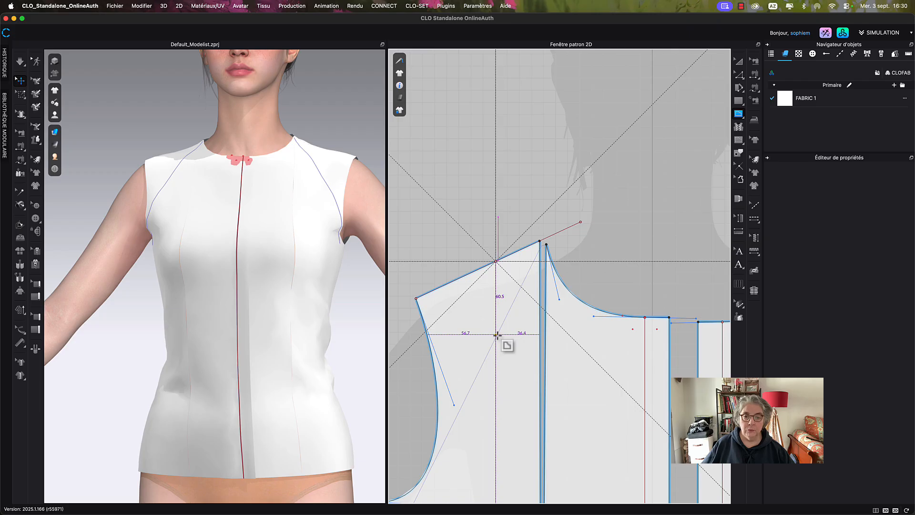
double_click(497, 335)
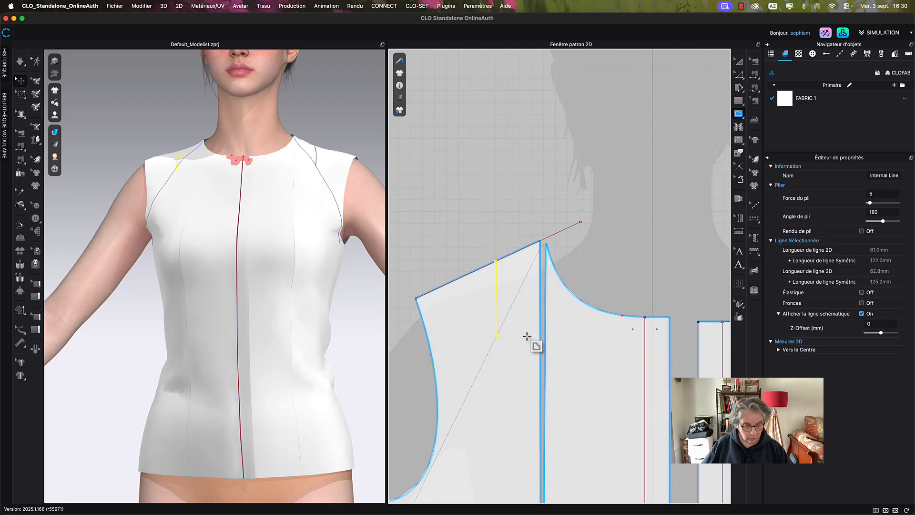
- Align the two end points of the 61 mm internal line on the shoulder to their centre, making the line vertical
key("z")
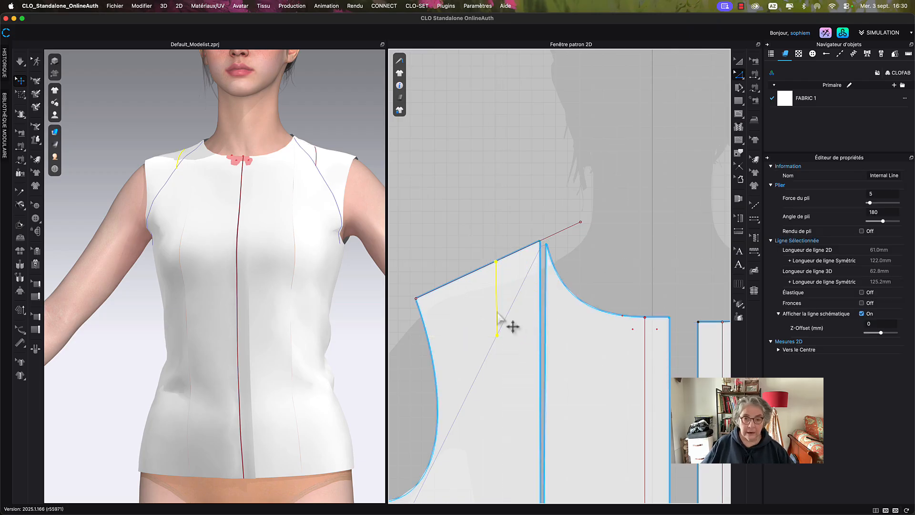
key("Escape")
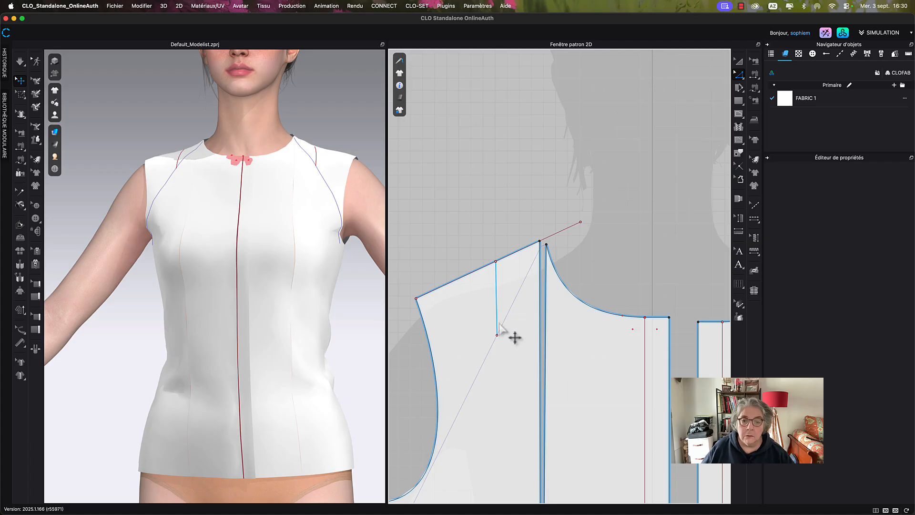
left_click(497, 336)
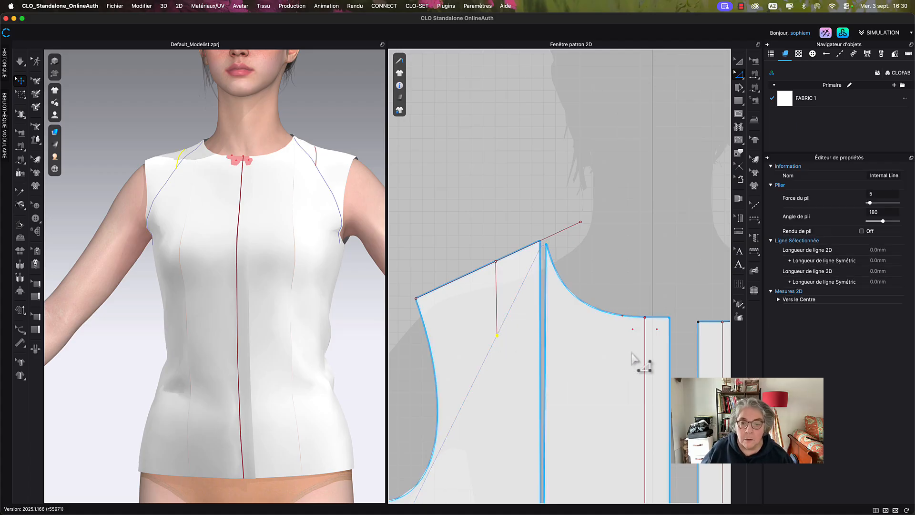
left_click(500, 266)
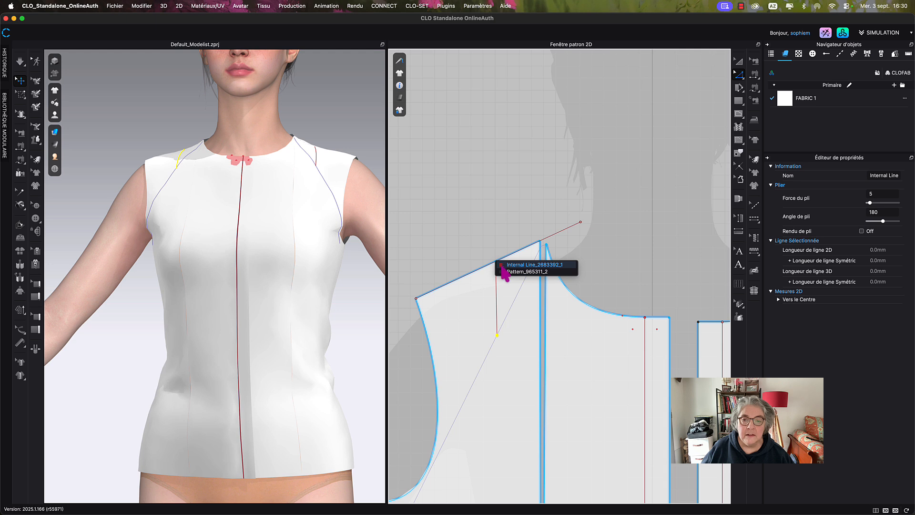
left_click(503, 265)
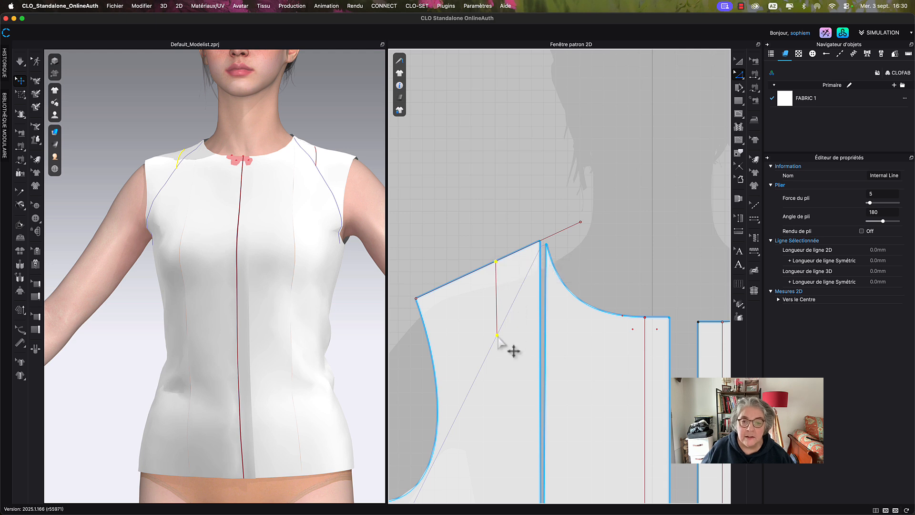
right_click(497, 336)
mouse_move(538, 419)
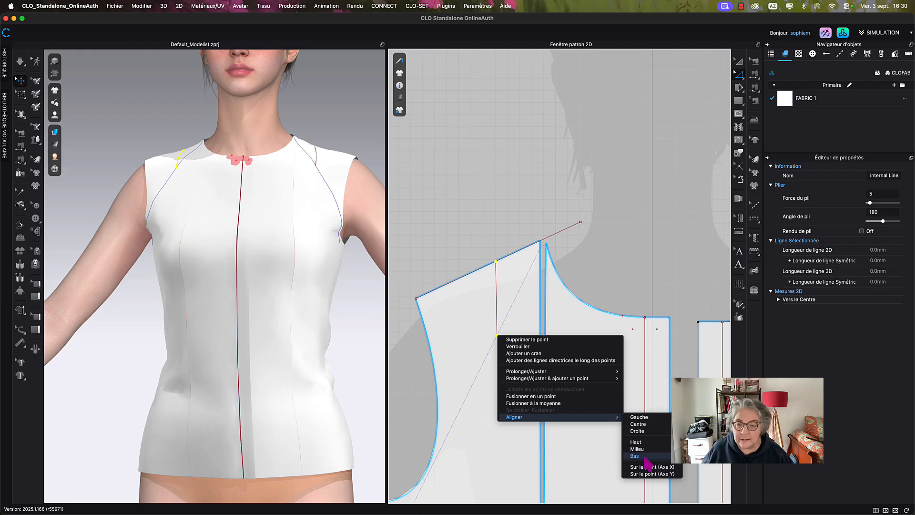
left_click(638, 423)
left_click(519, 295)
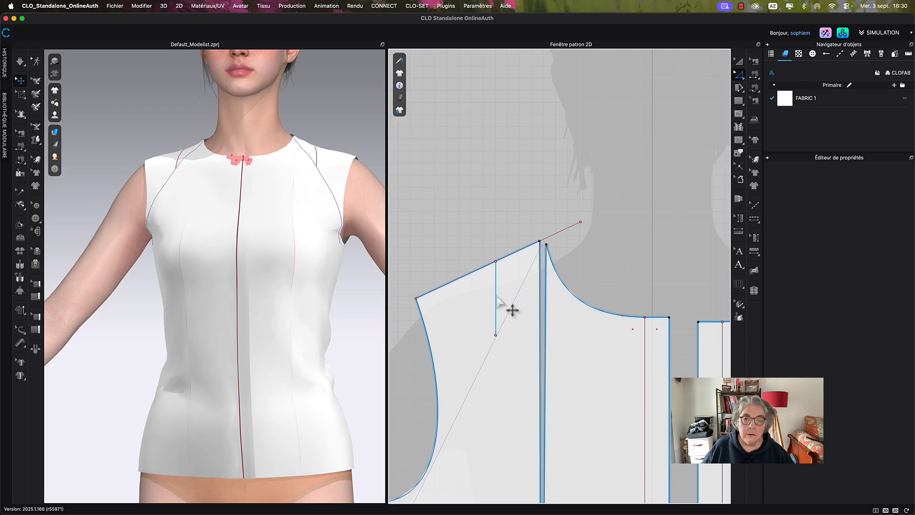
- Move the vertical internal line straight up so its lower end sits on the shoulder seam's intermediate point, outside the pattern
left_click(496, 299)
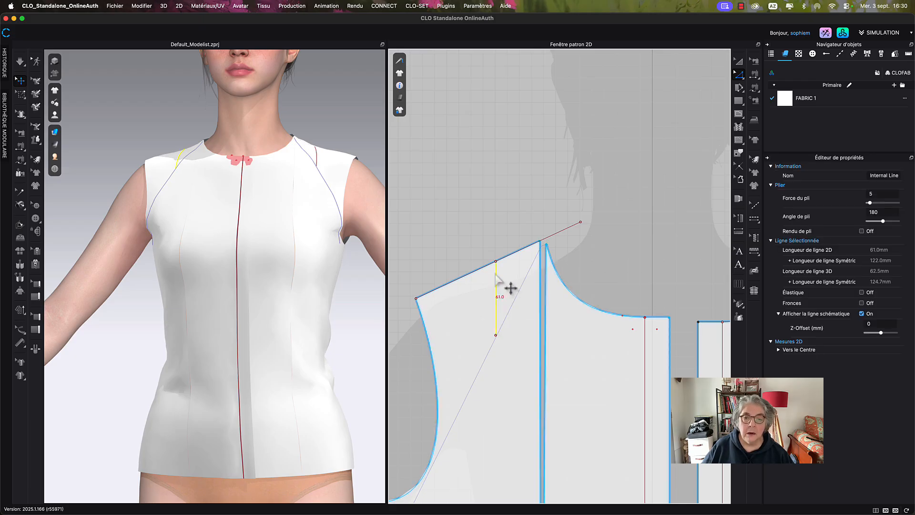
left_click_drag(495, 276, 500, 202)
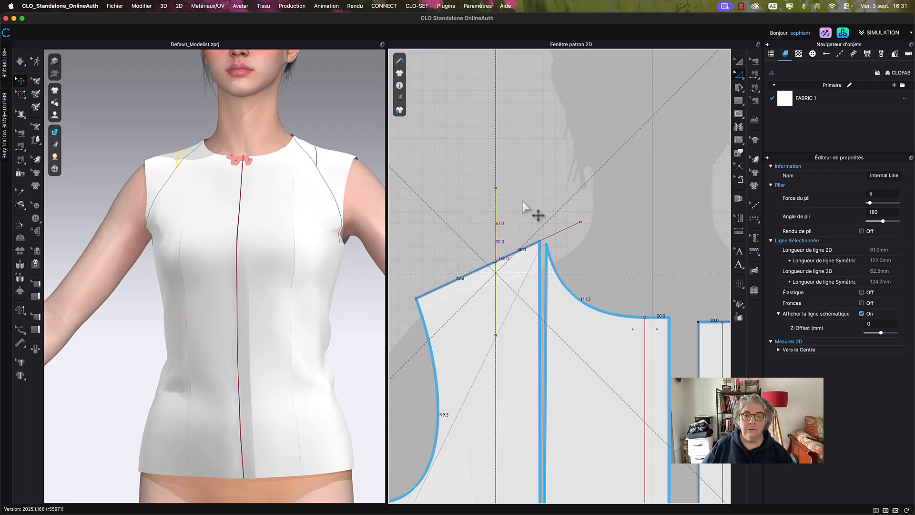
left_click_drag(522, 201, 523, 202)
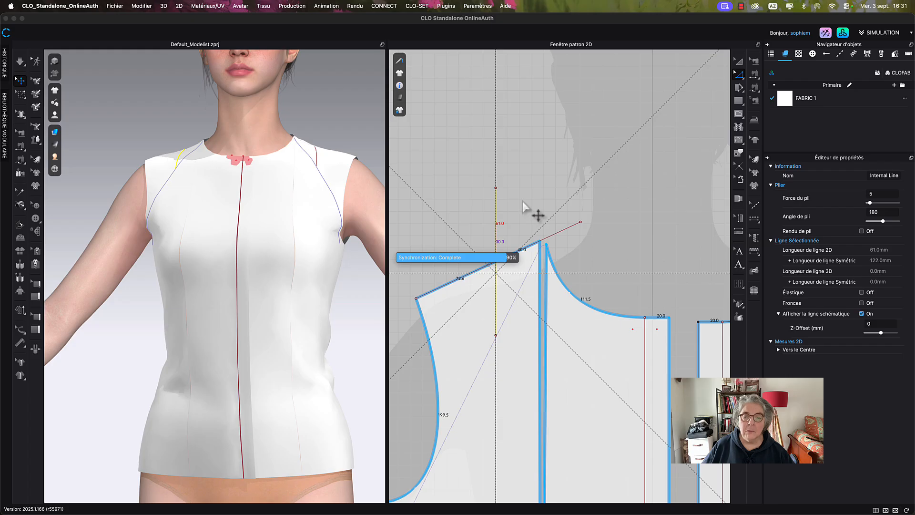
left_click(522, 201)
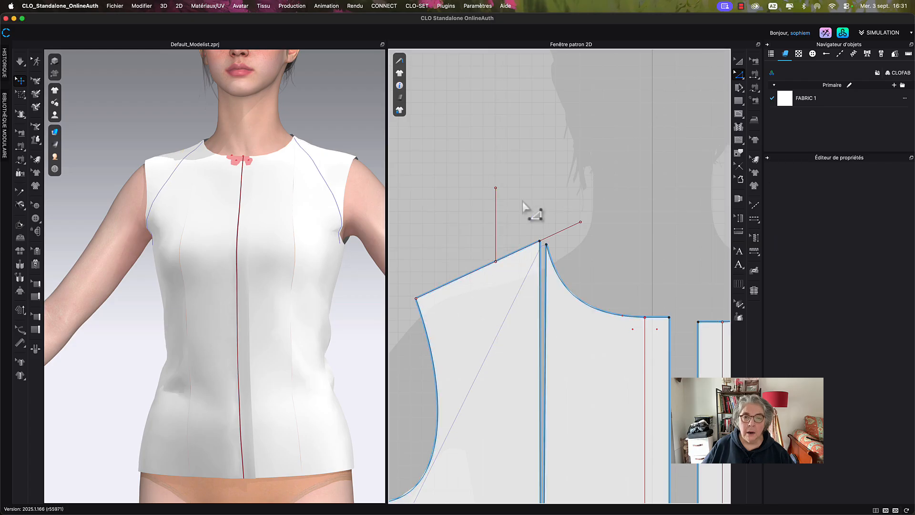
left_click(648, 383)
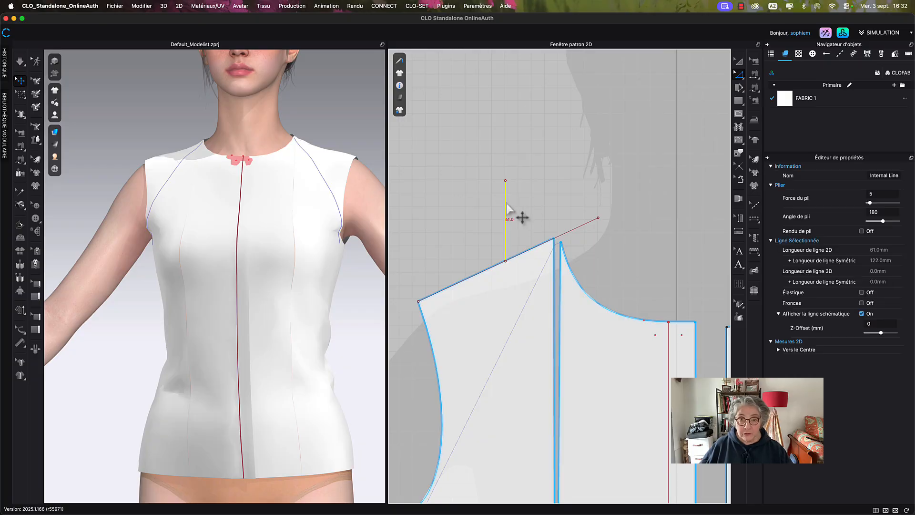
- Try to paste a copy of the vertical line level with the original, with its centre outside the pattern above the neck point
right_click(506, 204)
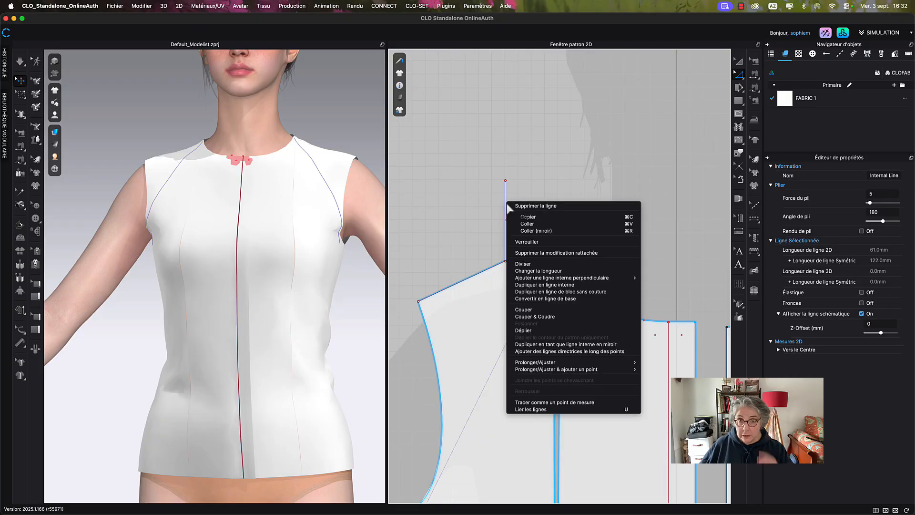
left_click(529, 217)
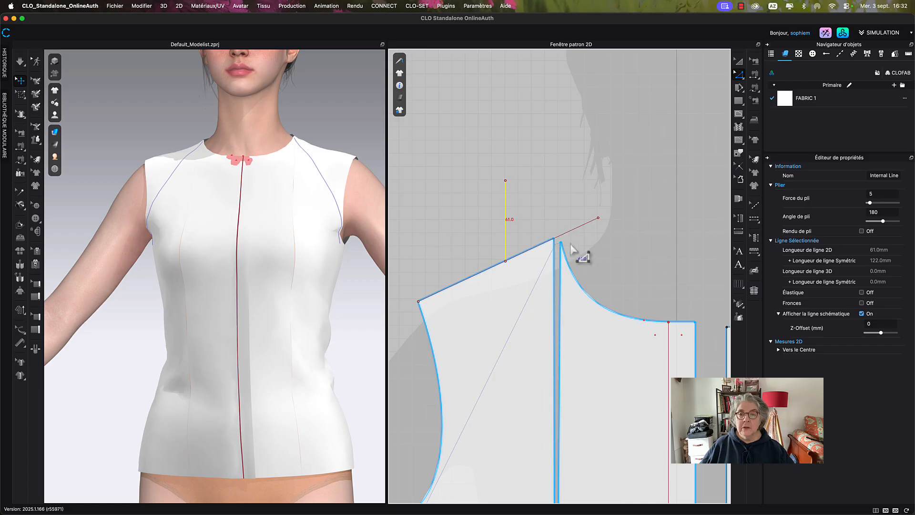
right_click(572, 245)
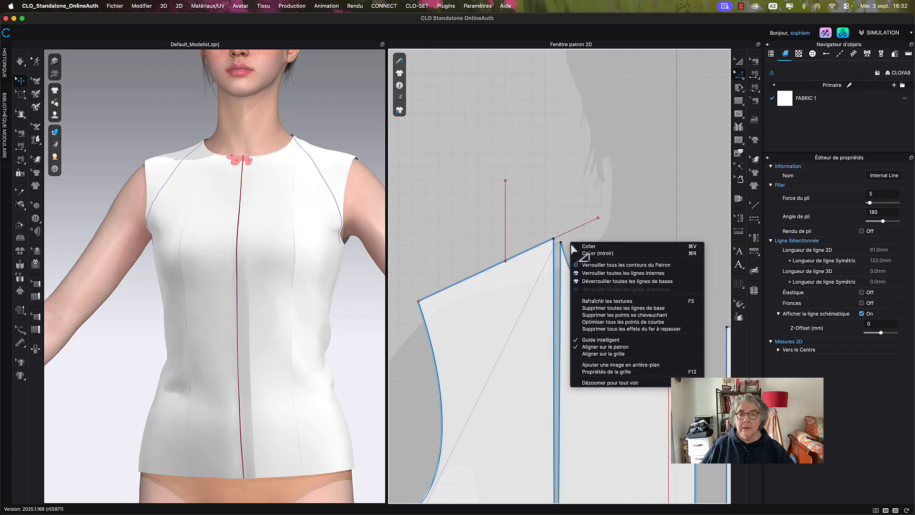
left_click(603, 252)
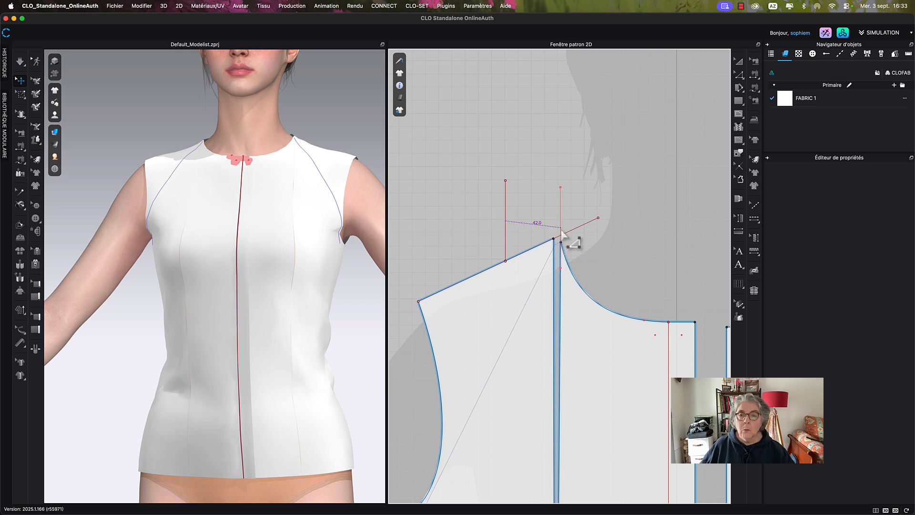
key("shift")
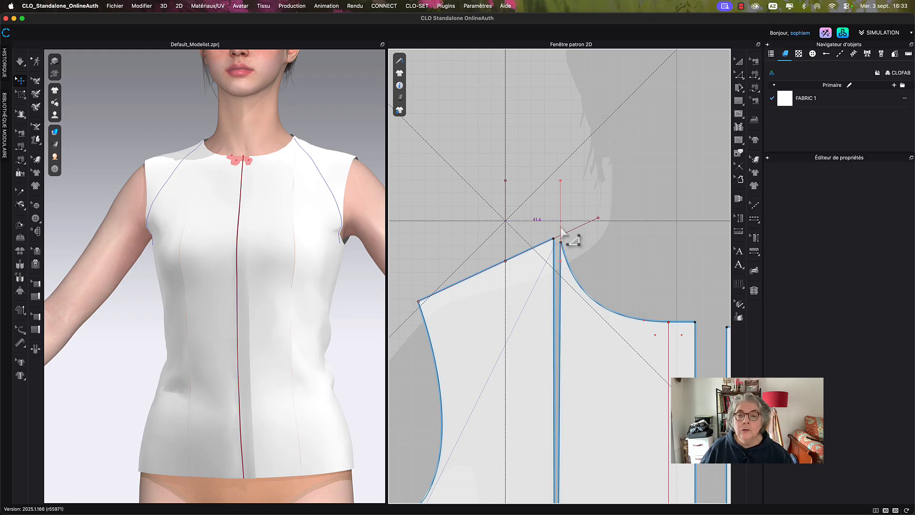
left_click(561, 228)
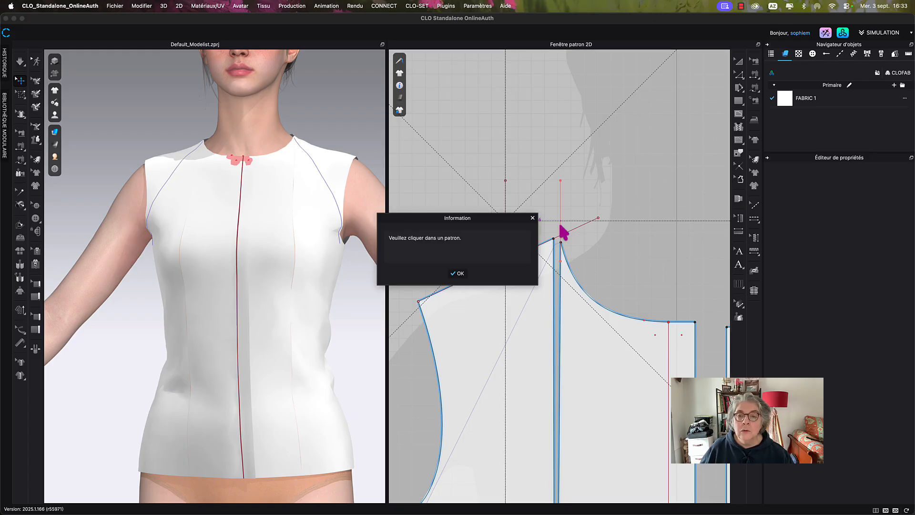
left_click(458, 273)
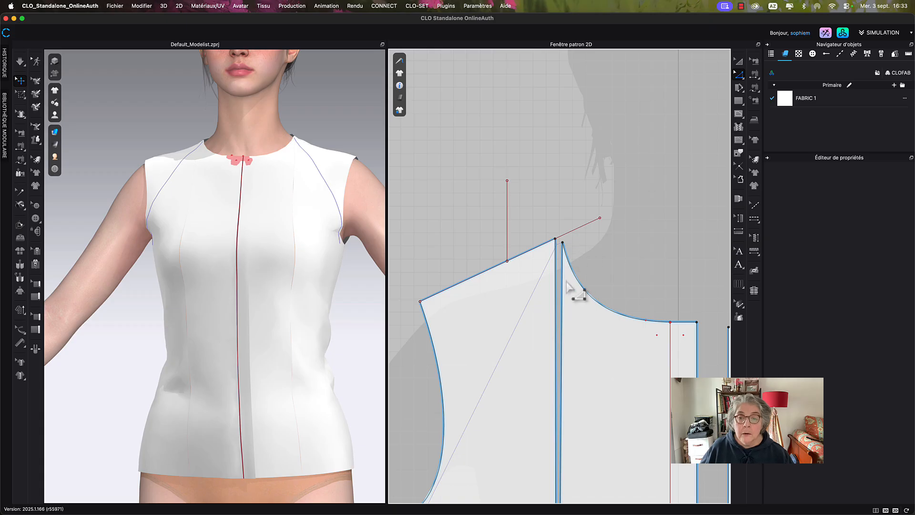
- Paste a copy of the vertical line on the centre panel's neck point and move it up level with the original line
left_click(508, 229)
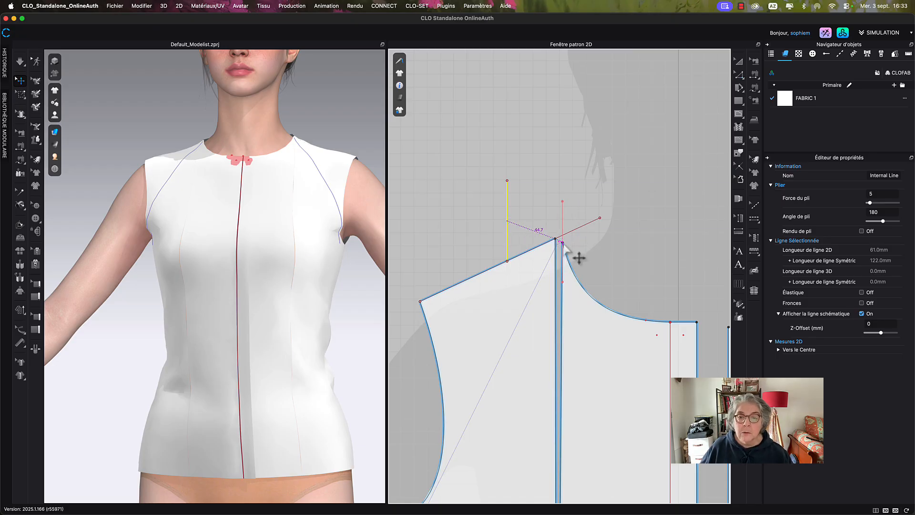
left_click(563, 243)
left_click(563, 232)
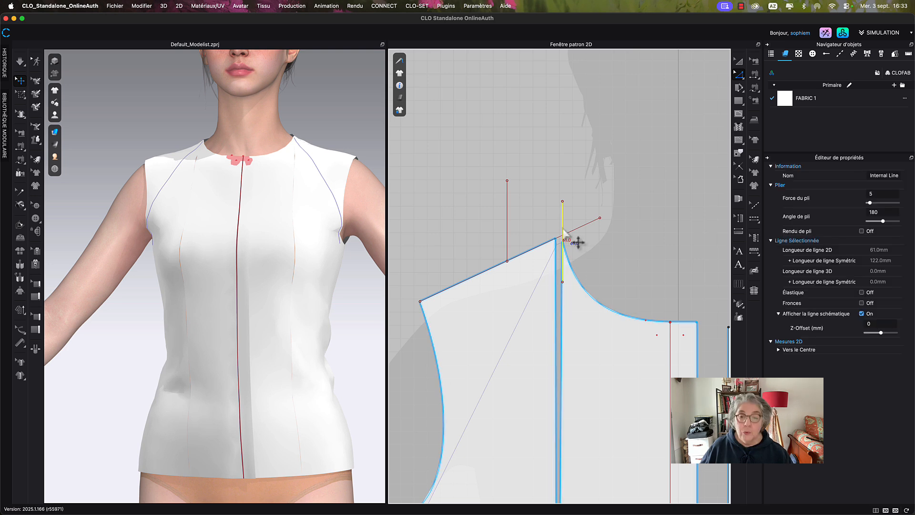
left_click_drag(563, 229, 564, 209)
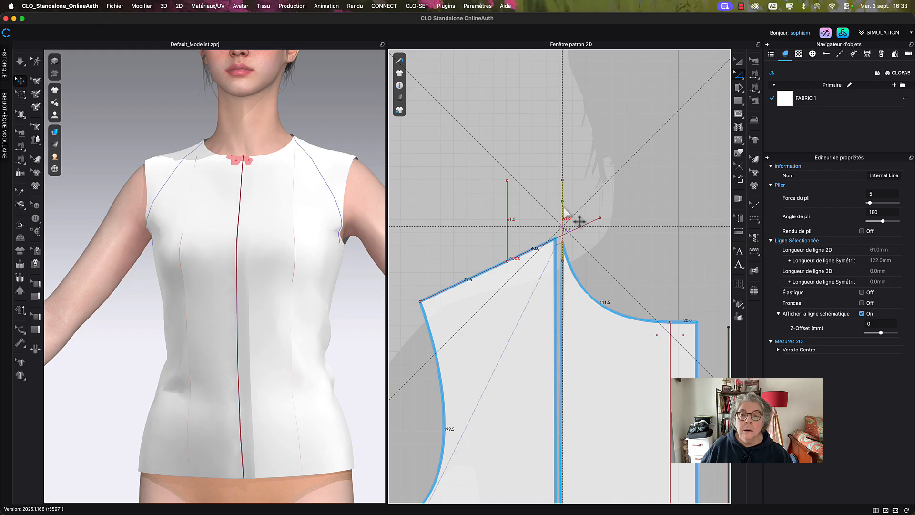
left_click_drag(565, 209, 565, 210)
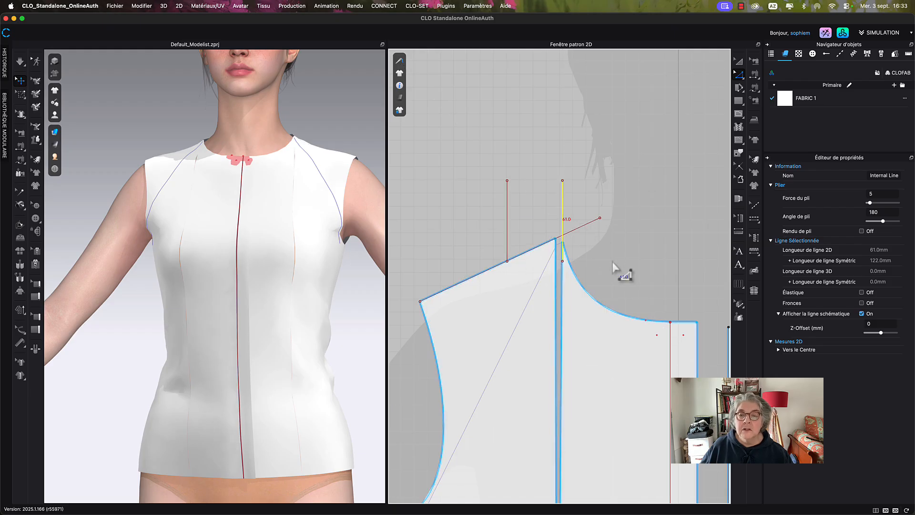
left_click(620, 268)
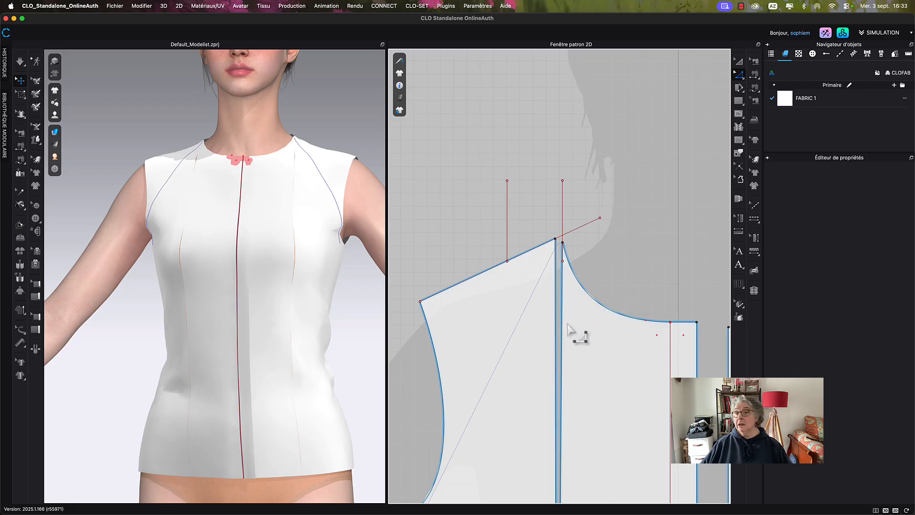
- Lengthen the vertical line above the shoulder's intermediate point by moving its upper end point straight up
scroll(639, 274, "down", 3)
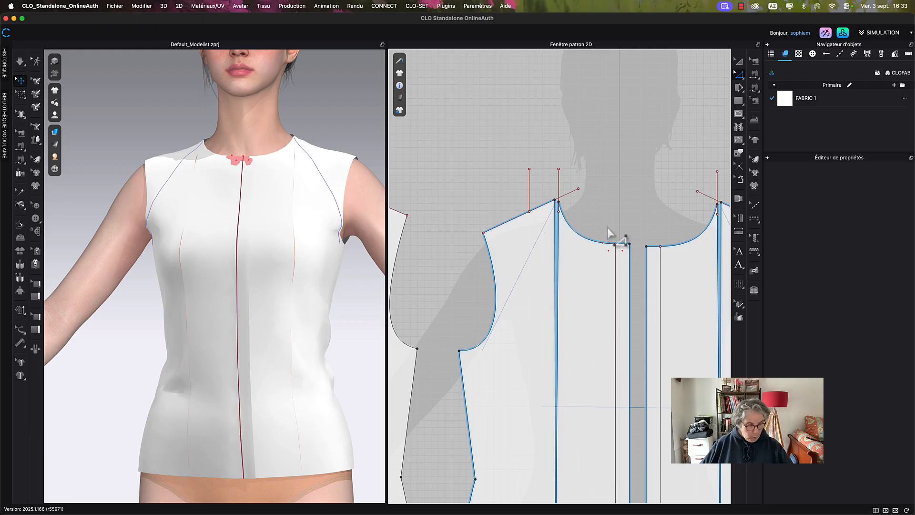
left_click(530, 171)
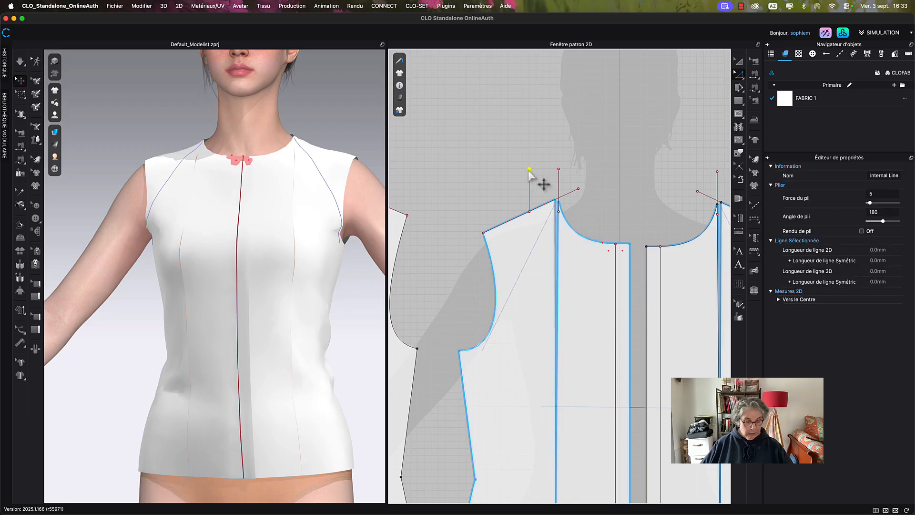
key("Escape")
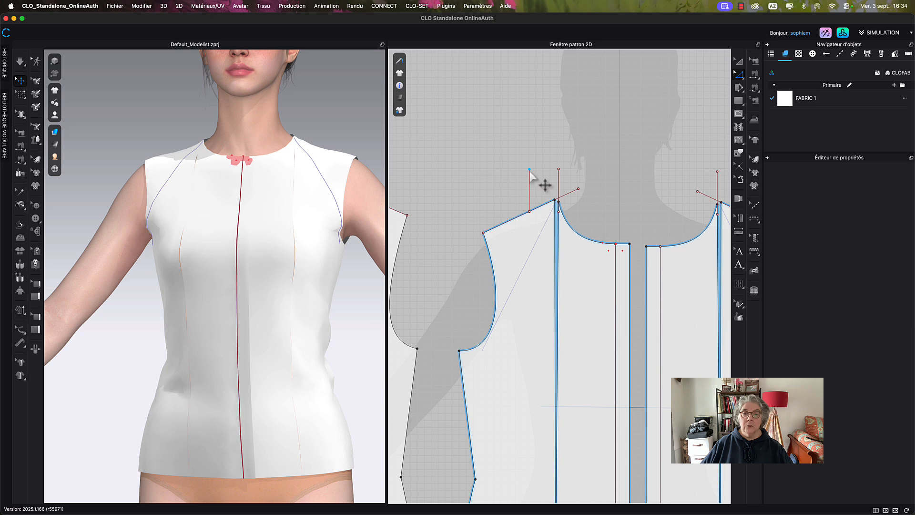
left_click(530, 170)
left_click_drag(530, 168, 529, 136)
left_click(585, 129)
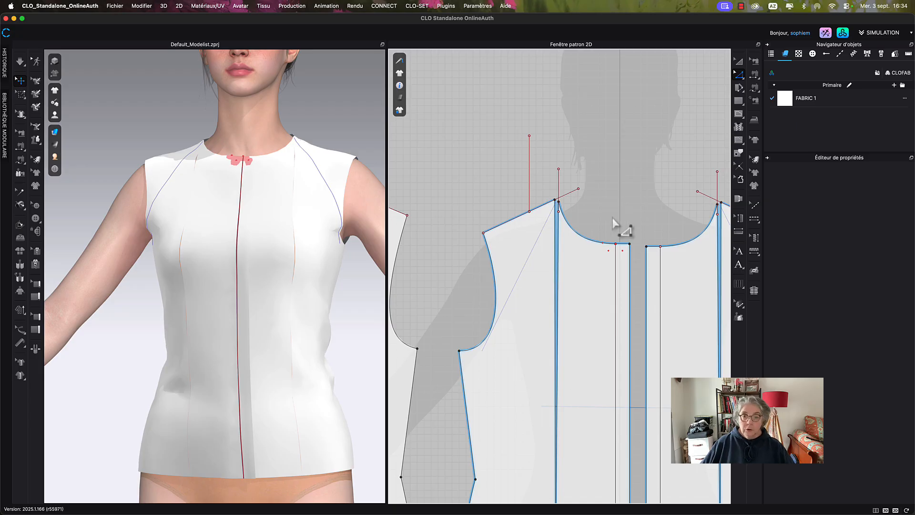
- Draw a curved internal line about 499 mm long from the centre-front edge, across the shoulder extension, to the vertical line above the shoulder
left_click(738, 114)
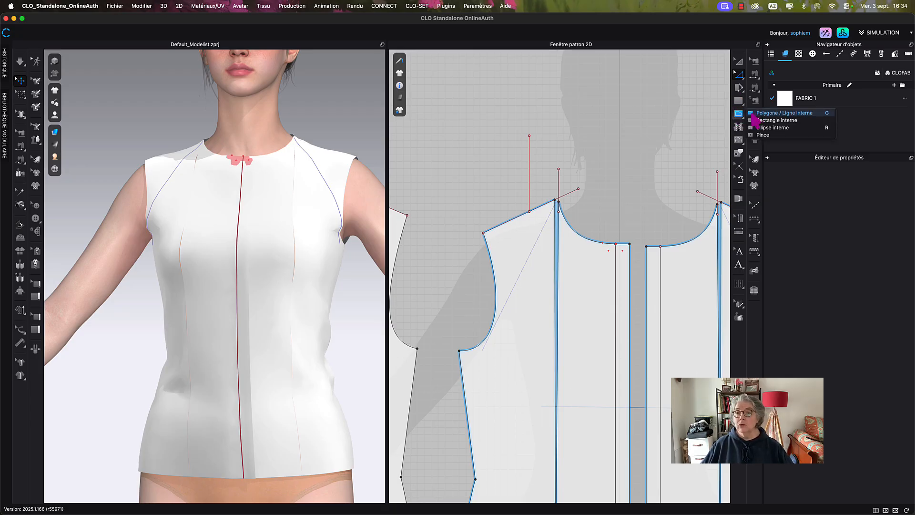
left_click(765, 120)
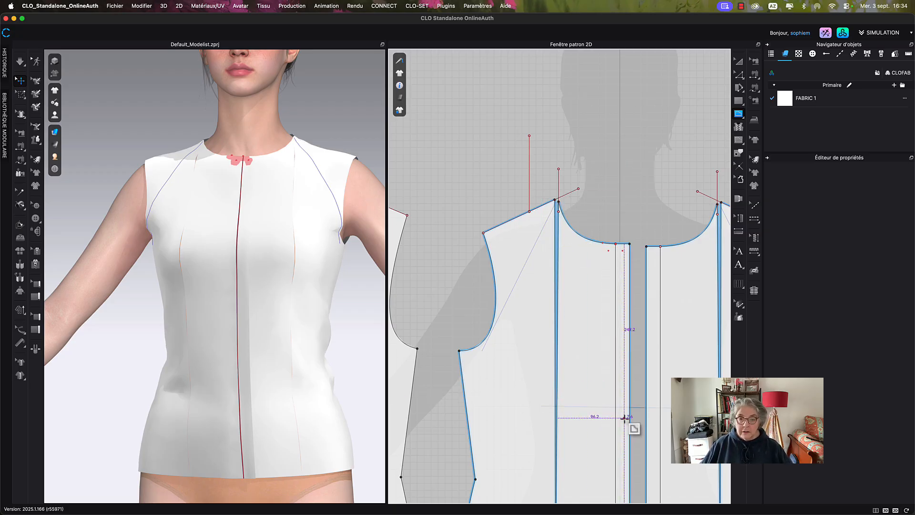
scroll(624, 419, "down", 5)
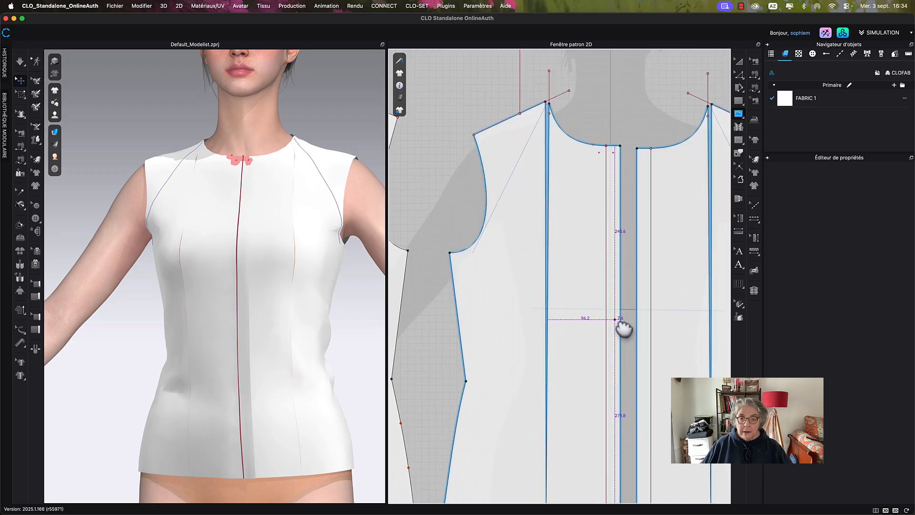
left_click(620, 380)
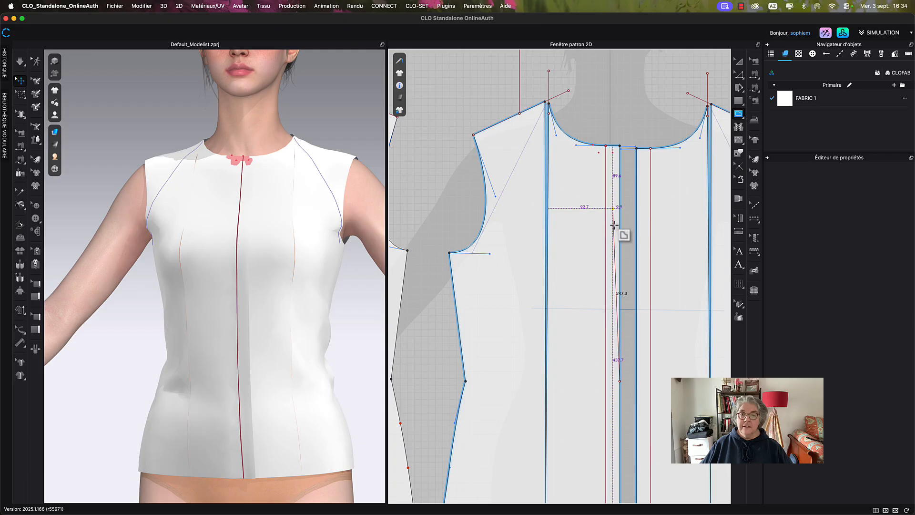
left_click(614, 273, "ctrl")
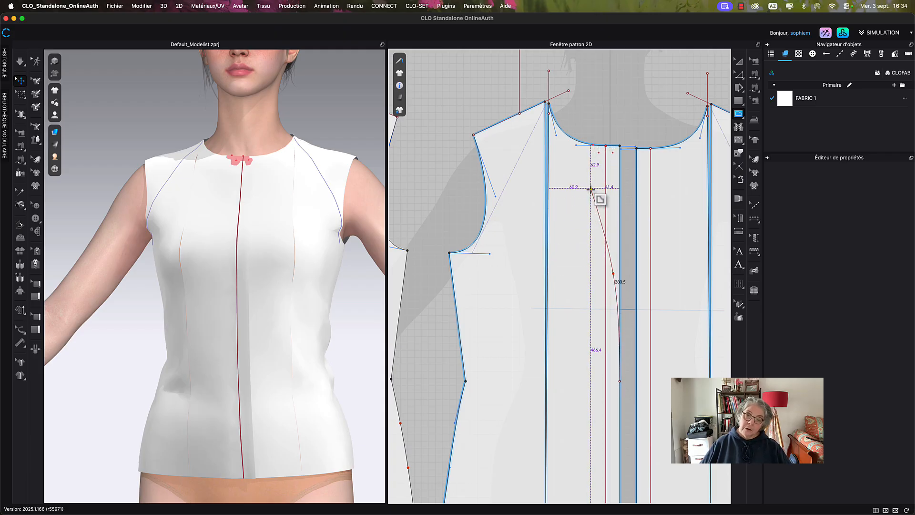
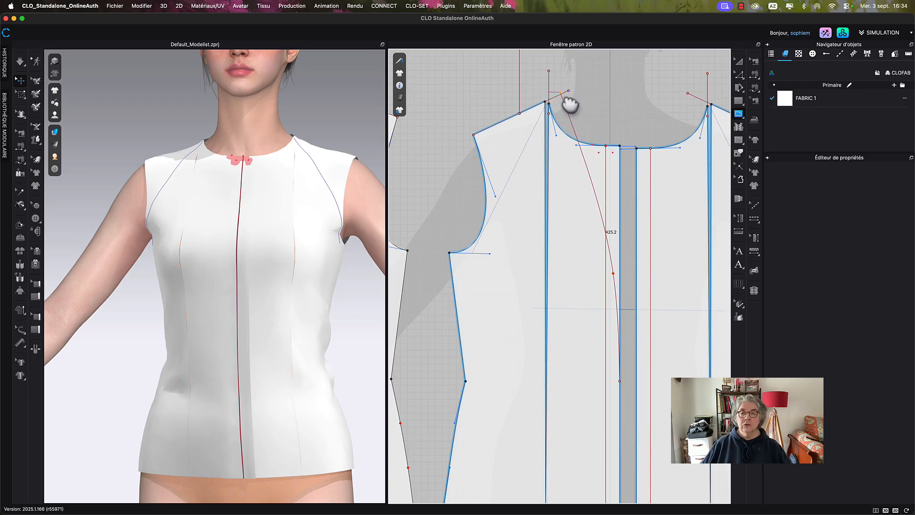
right_click_drag(570, 104, 570, 198)
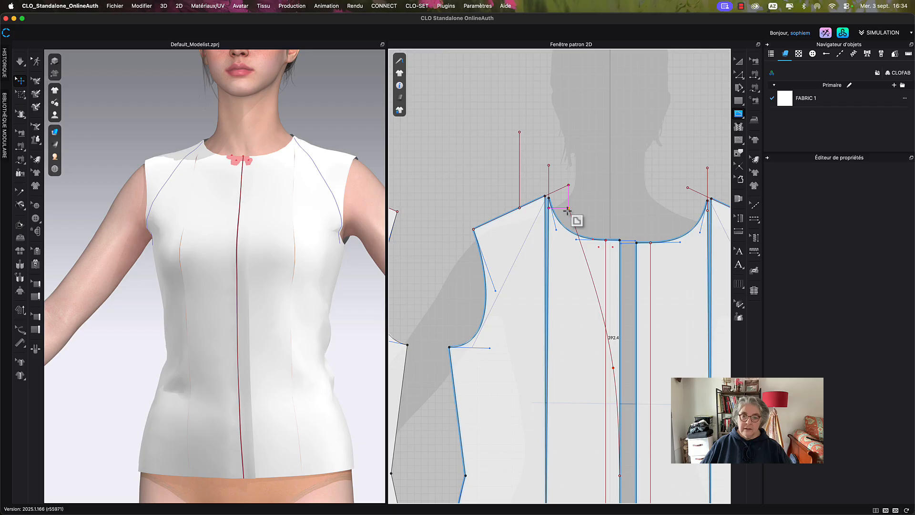
left_click(567, 211, "ctrl")
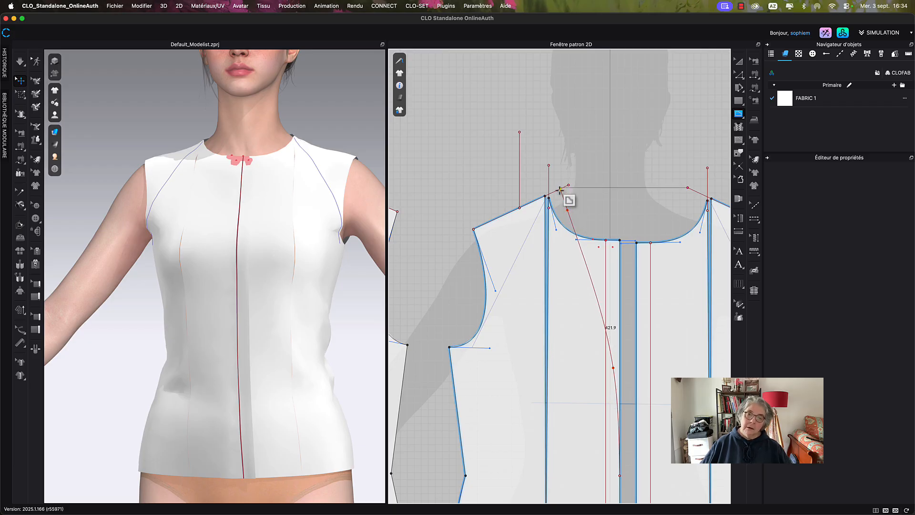
left_click(560, 190, "ctrl")
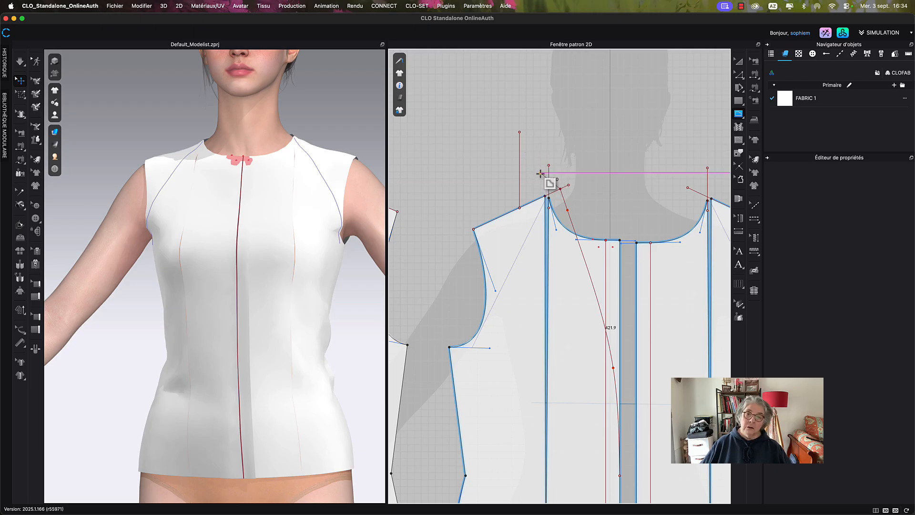
double_click(520, 155)
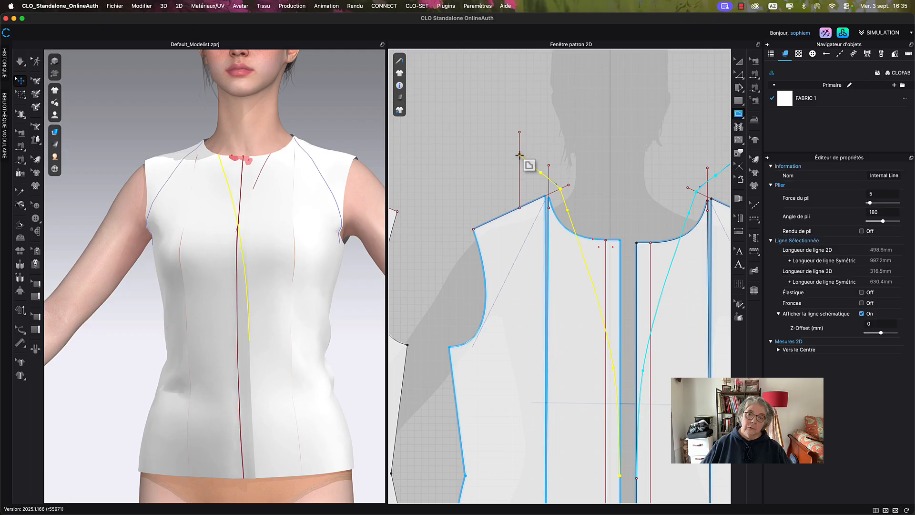
- Move the curve's point on the shoulder extension towards the neck point, raise the next point above it, and round the segments between them
key("z")
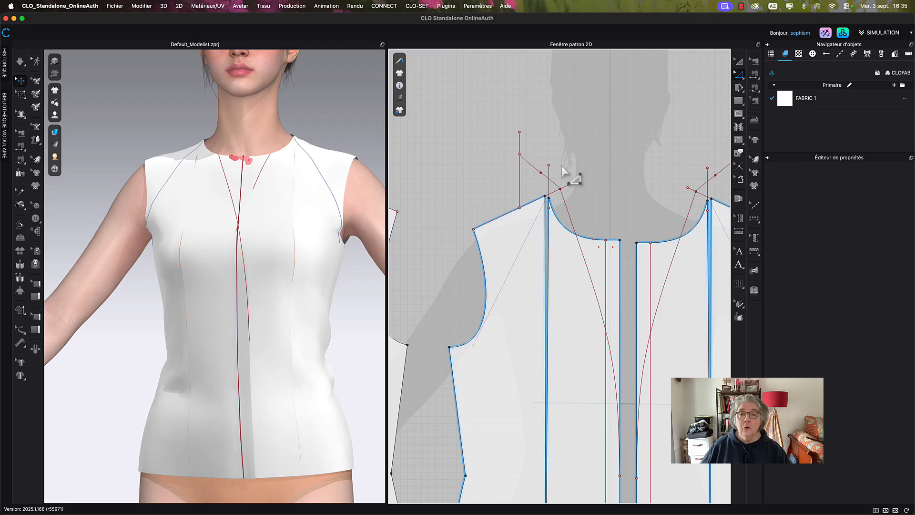
scroll(565, 181, "up", 3)
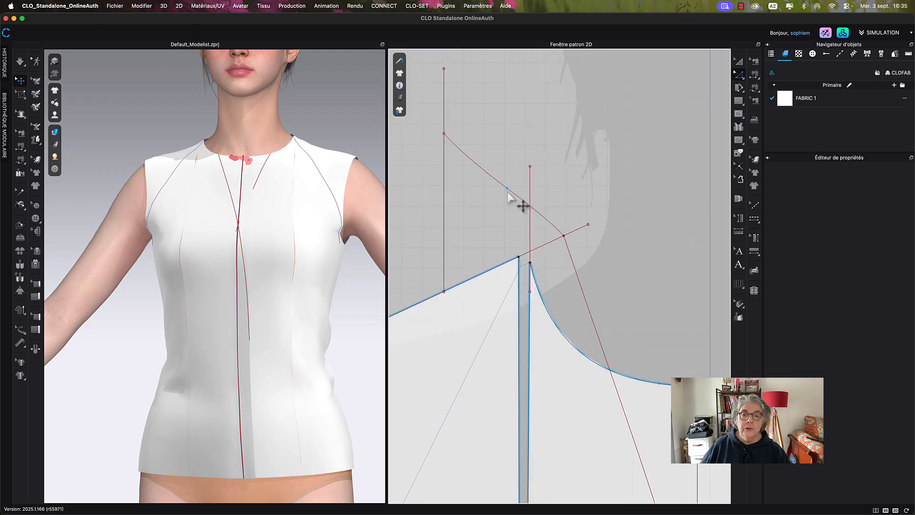
left_click_drag(564, 236, 551, 243)
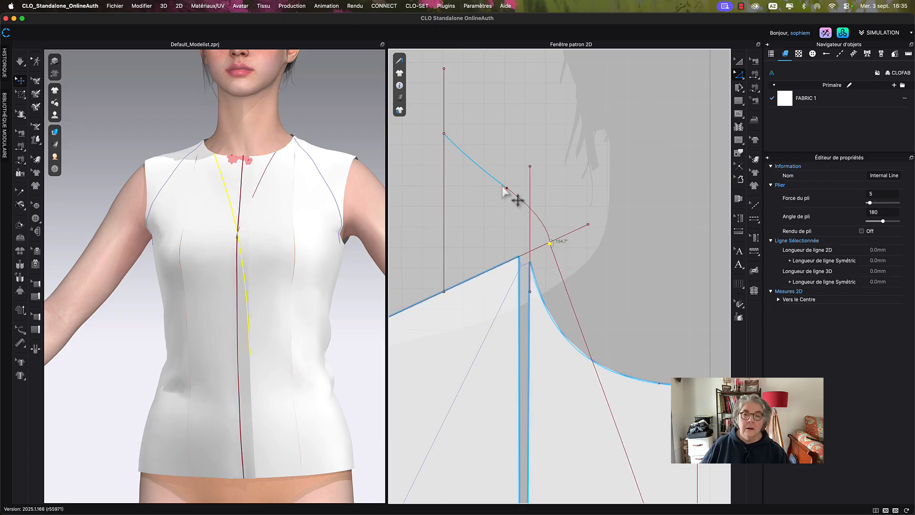
left_click_drag(506, 189, 502, 174)
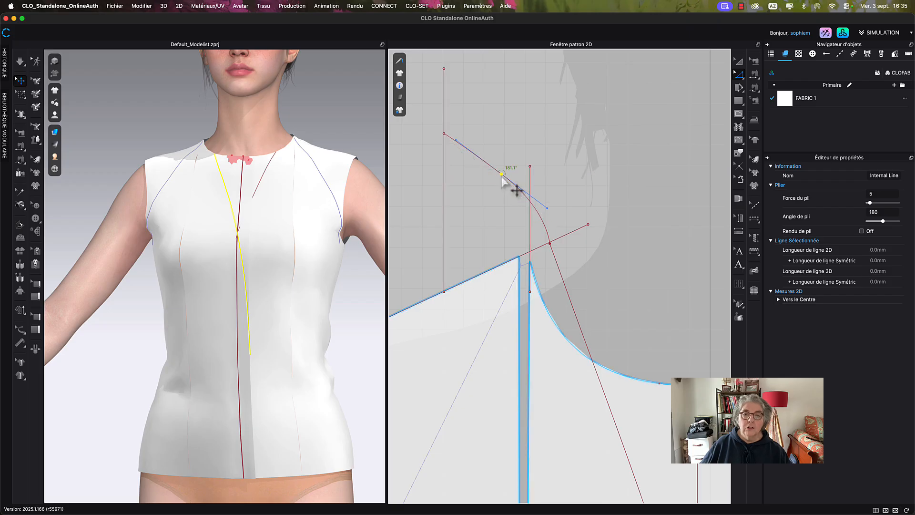
left_click(549, 226)
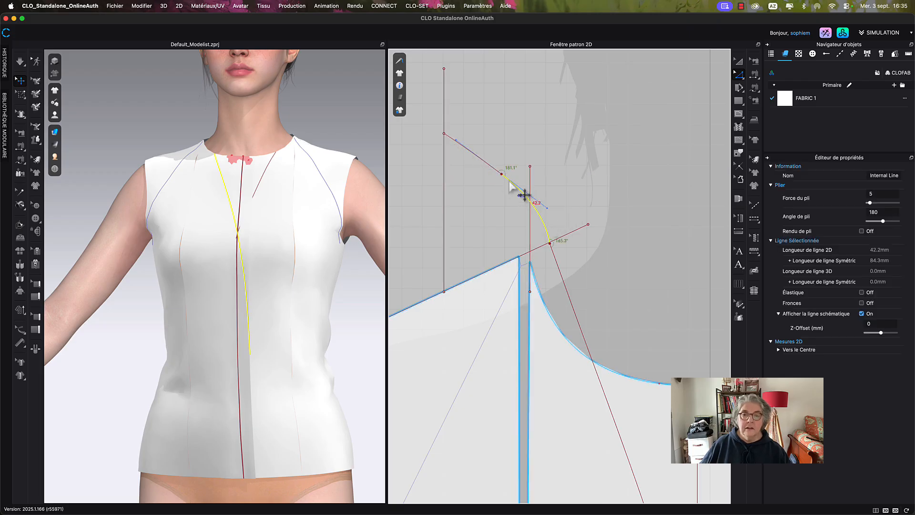
left_click(542, 213)
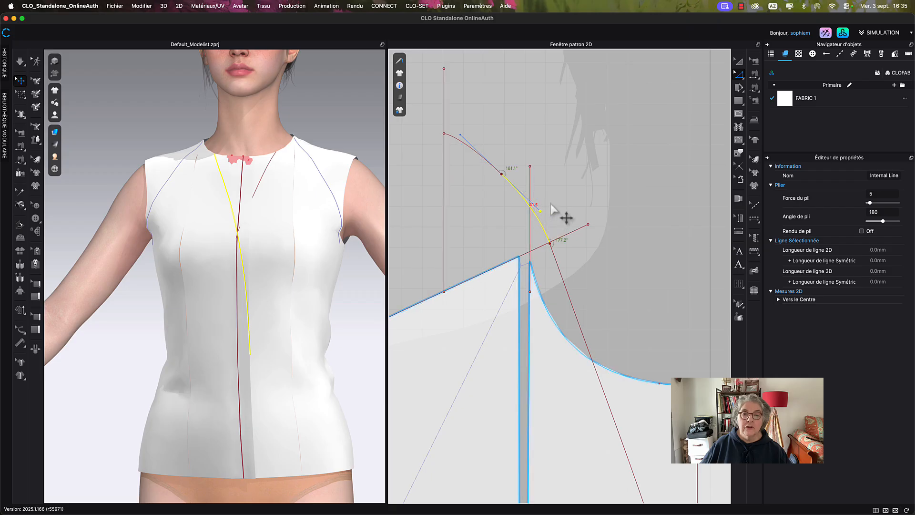
left_click(552, 207)
- Refine the collar curve's upper point and slide the point on the shoulder extension down the curve to just above the neckline
scroll(553, 209, "down", 3)
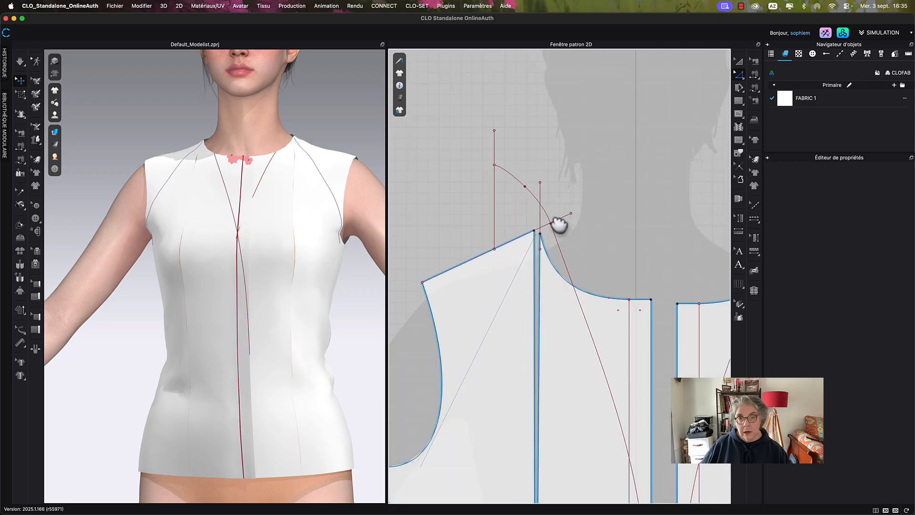
scroll(554, 217, "up", 2)
scroll(542, 204, "up", 2)
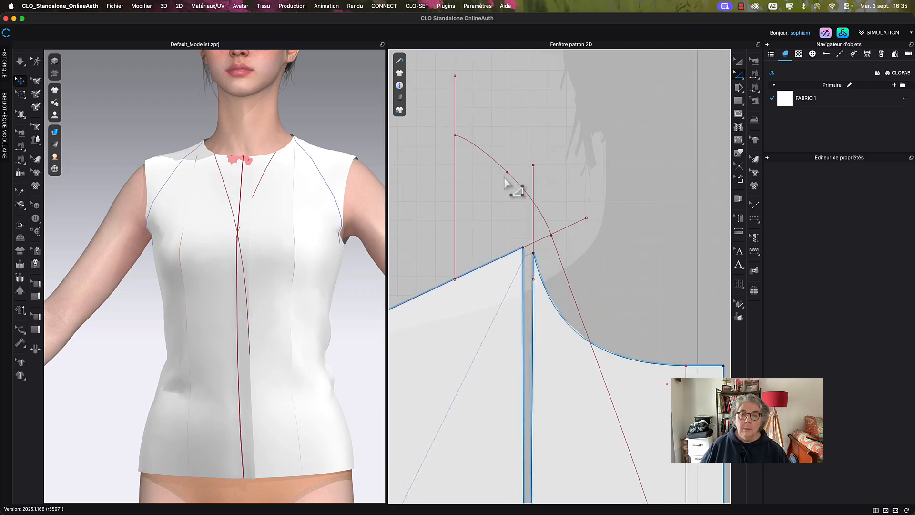
left_click(508, 175)
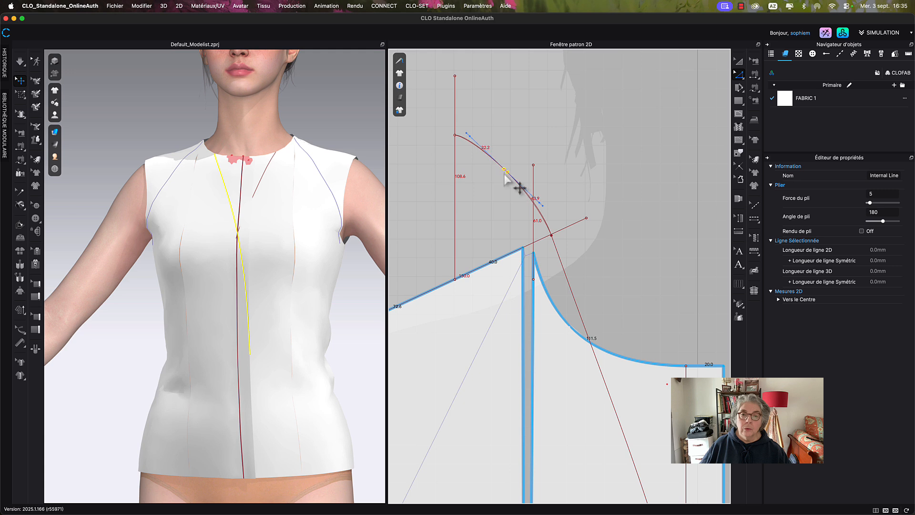
left_click(550, 232)
left_click(541, 206)
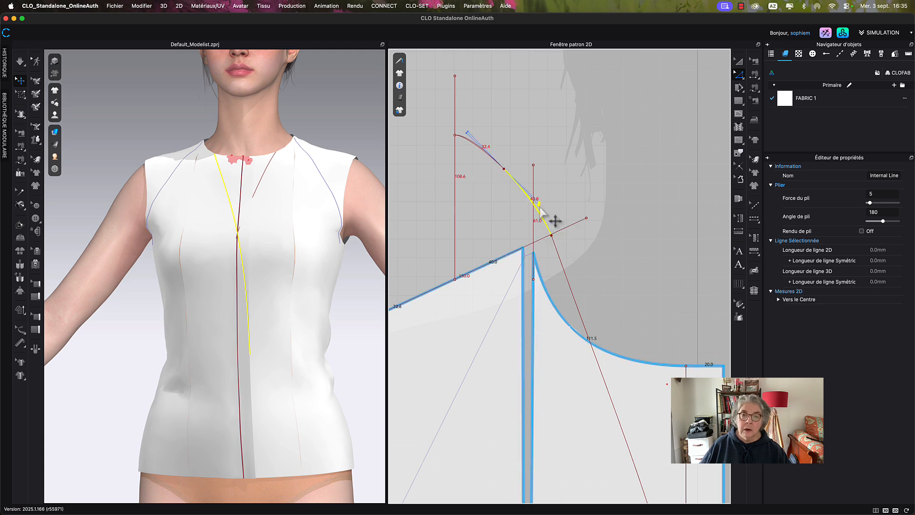
left_click_drag(540, 208, 574, 294)
left_click(591, 297)
scroll(596, 296, "down", 5)
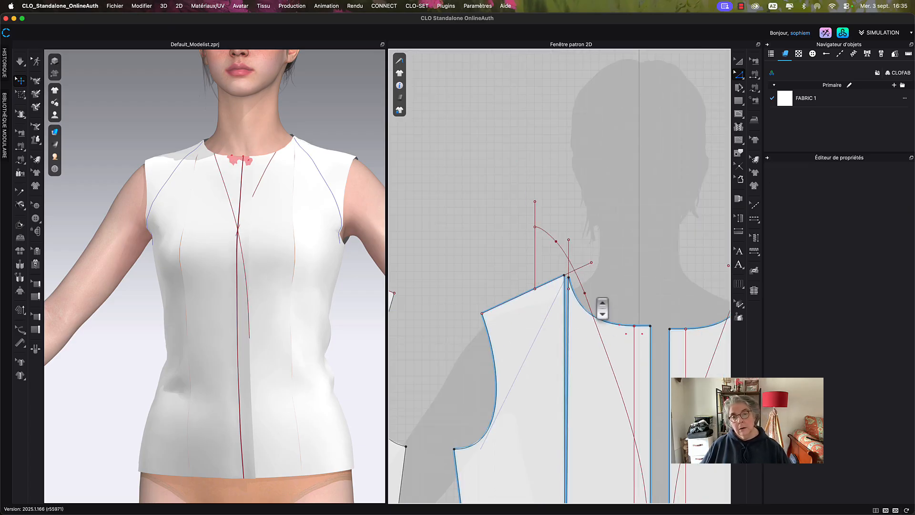
- Lower the curve's end along the vertical shoulder line, move its next point near the neck line, and shift the point above the neckline towards centre front
middle_click_drag(619, 287, 581, 131)
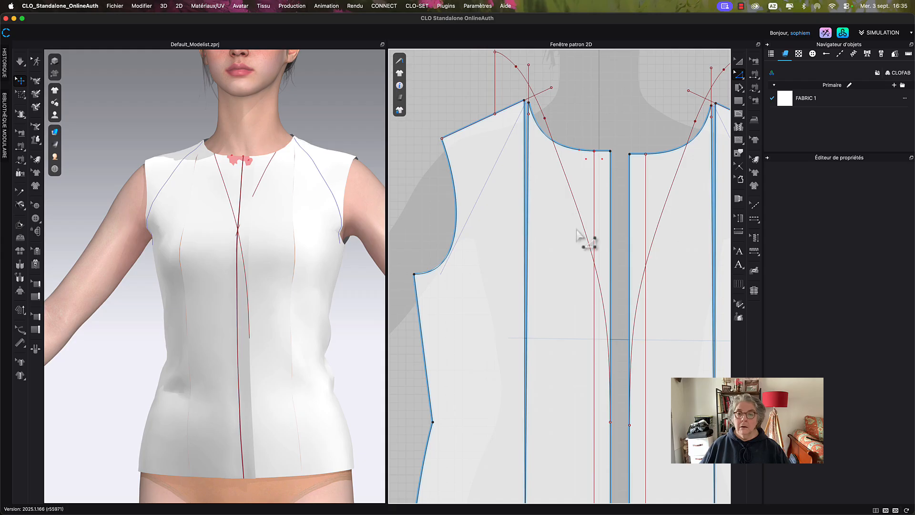
left_click(593, 244)
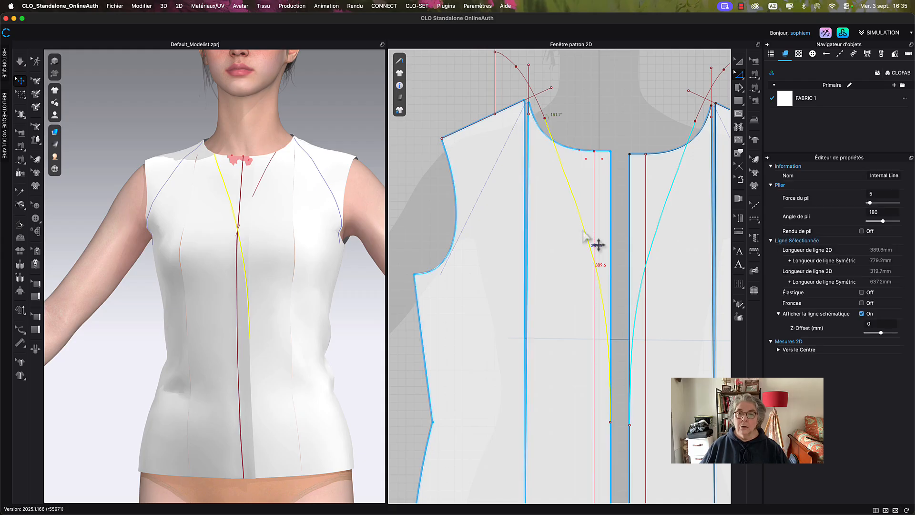
left_click(556, 135)
middle_click_drag(583, 129, 606, 162)
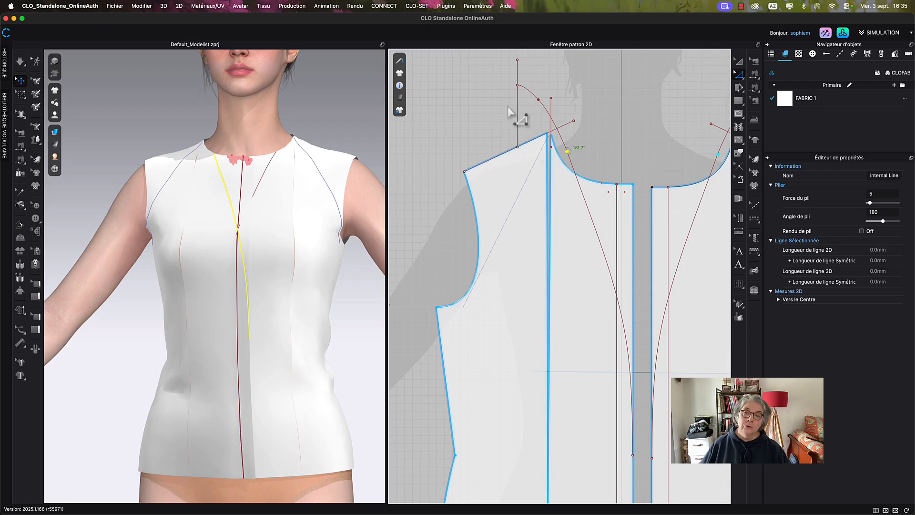
left_click_drag(519, 91, 547, 114)
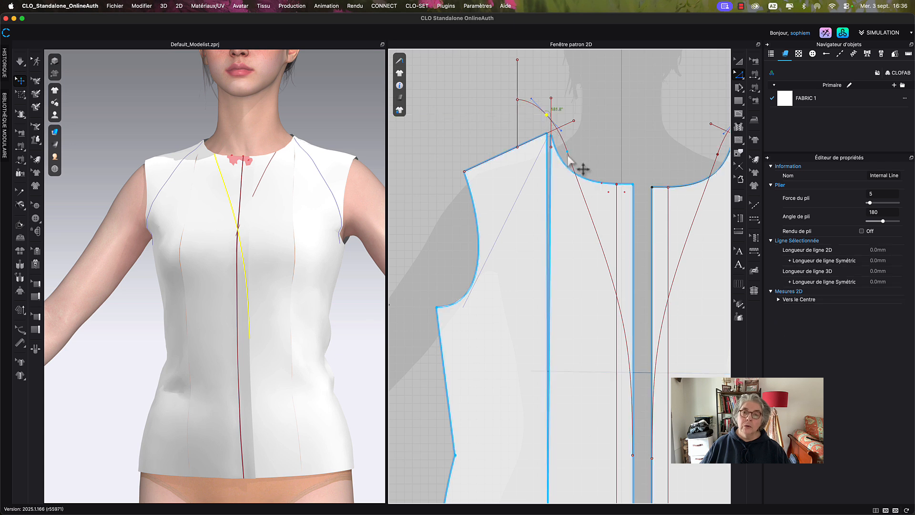
left_click_drag(569, 155, 574, 154)
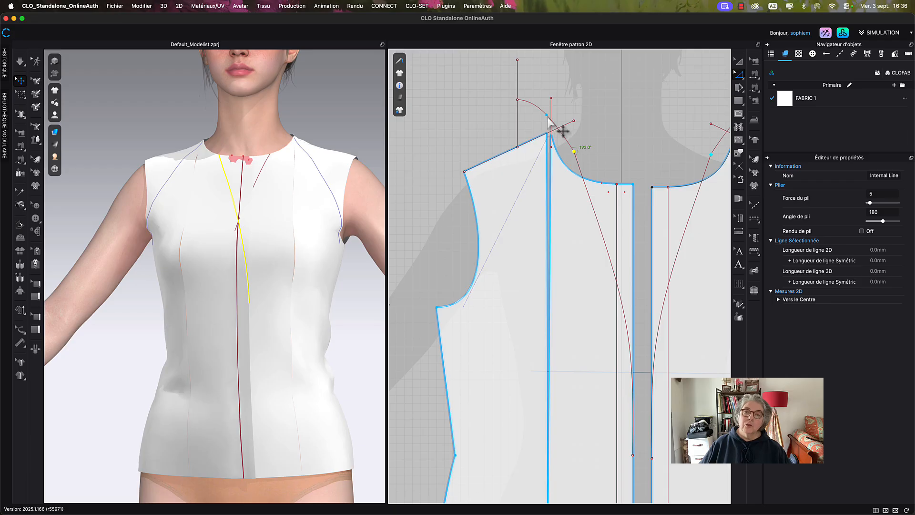
- Add intersection points on the vertical neck line and the shoulder extension line where they cross each other and the collar curve
scroll(549, 122, "up", 3)
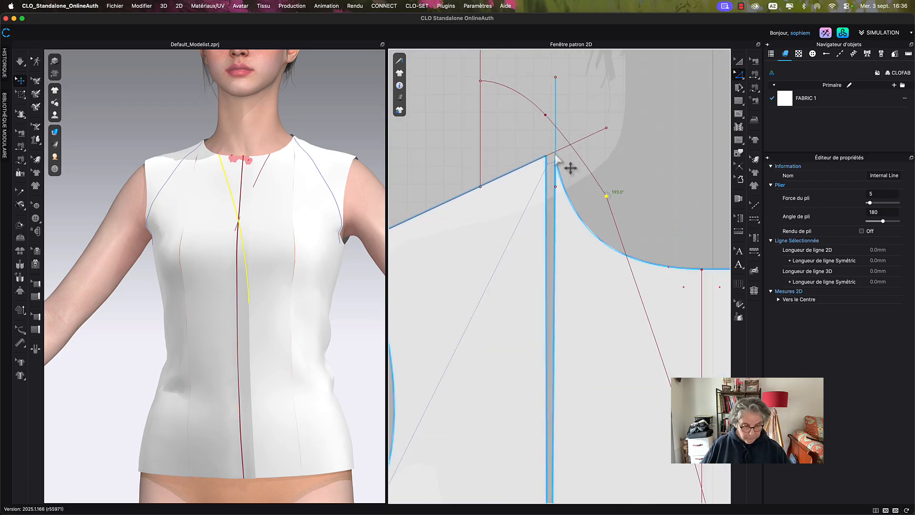
left_click(557, 151)
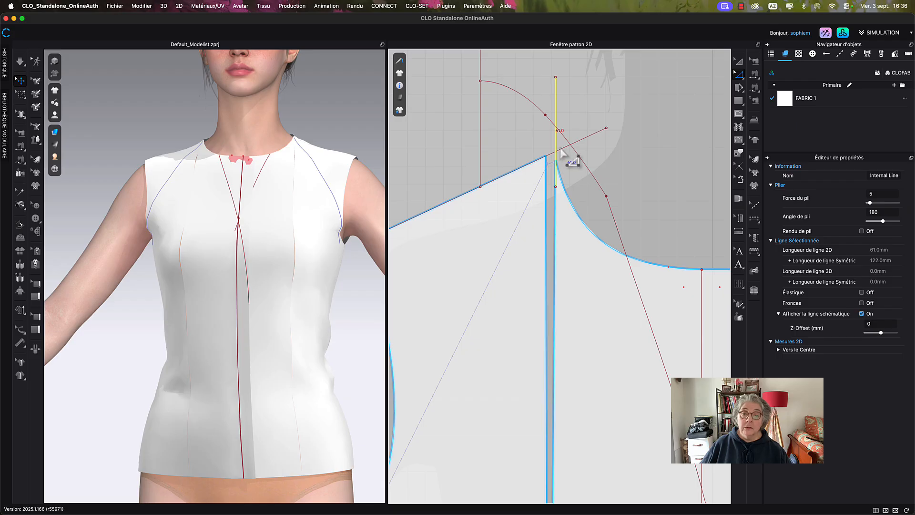
left_click(582, 147, "shift")
right_click(580, 149)
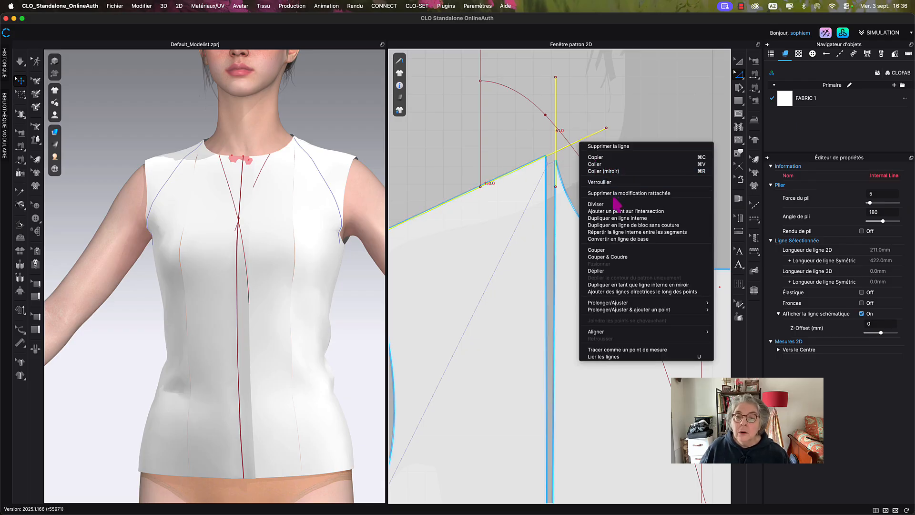
left_click(619, 210)
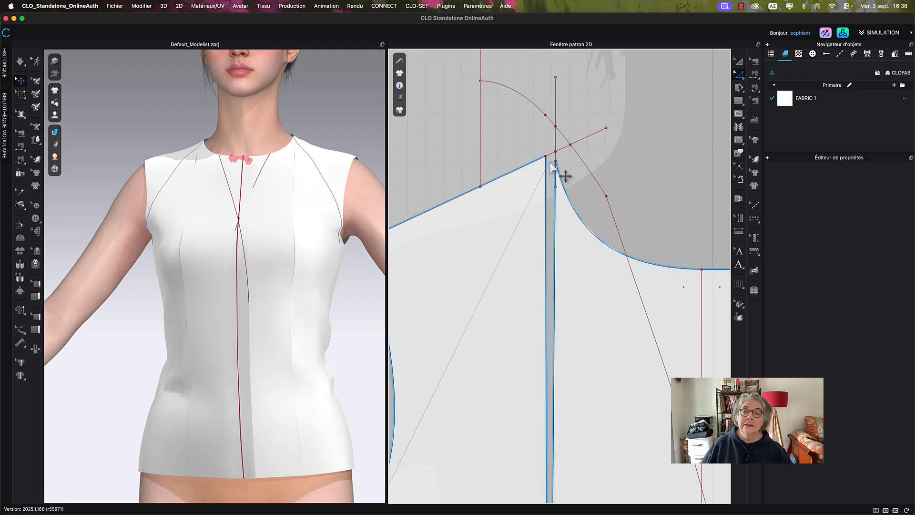
- Examine the intersection points and adjoining segments where the collar curve crosses the vertical neck line and the shoulder extension
scroll(552, 165, "up", 2)
left_click(563, 107)
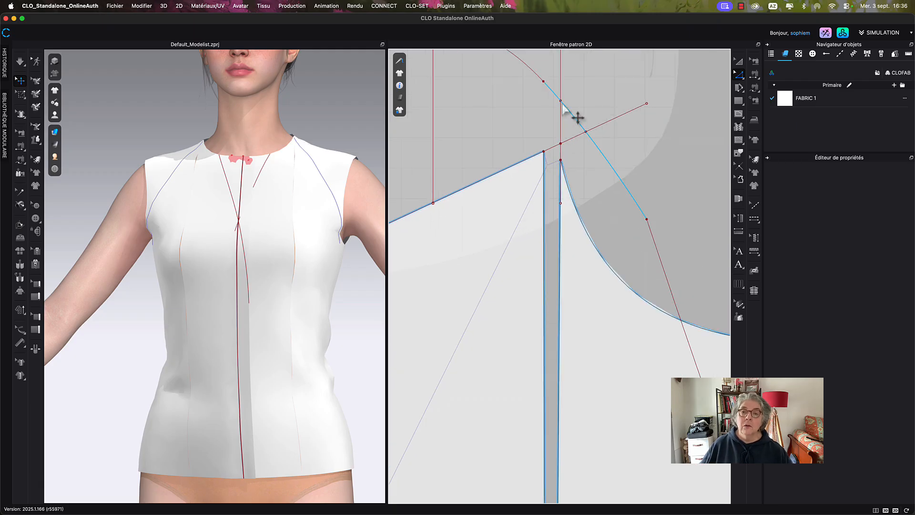
left_click(560, 144)
left_click(569, 135)
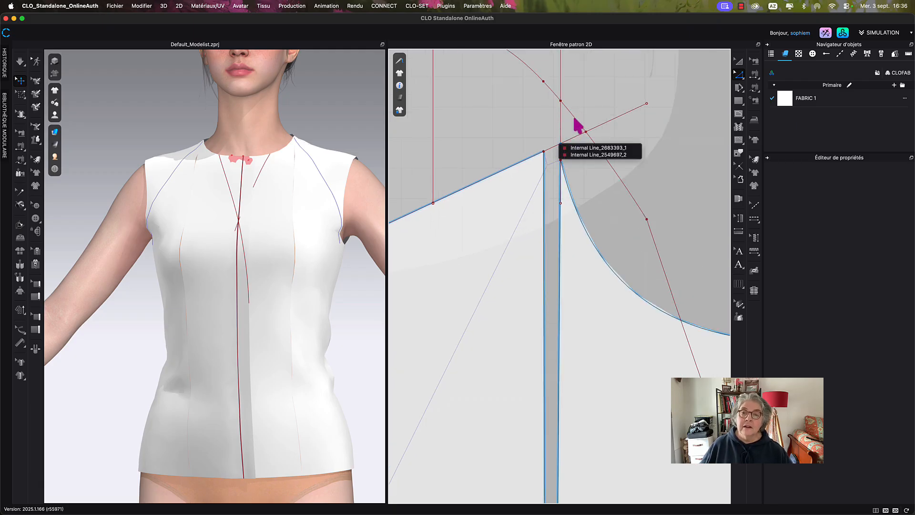
left_click(581, 117)
left_click(591, 138)
scroll(593, 139, "up", 4)
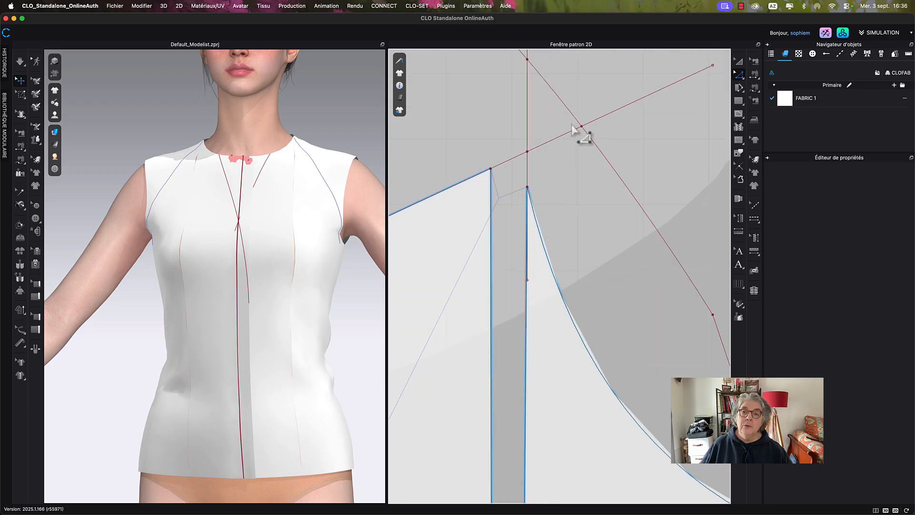
left_click(586, 127)
left_click(583, 128, "shift")
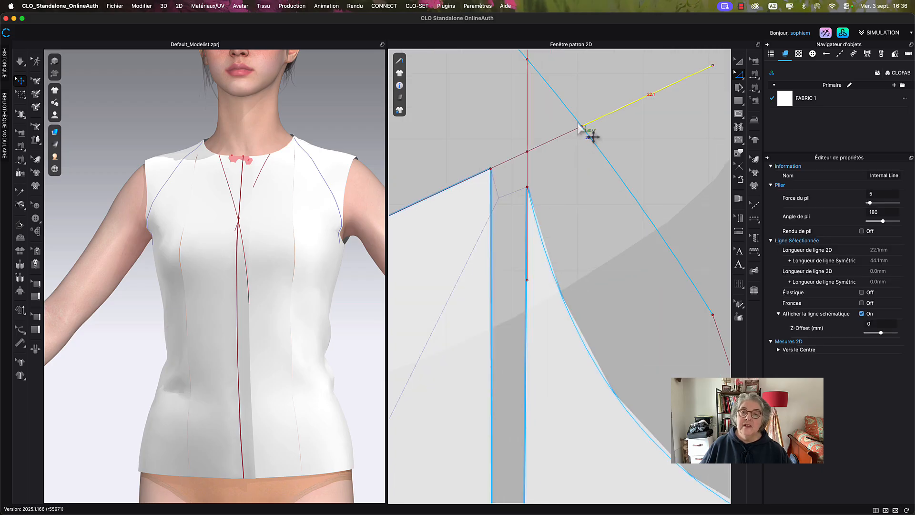
left_click(582, 128, "shift")
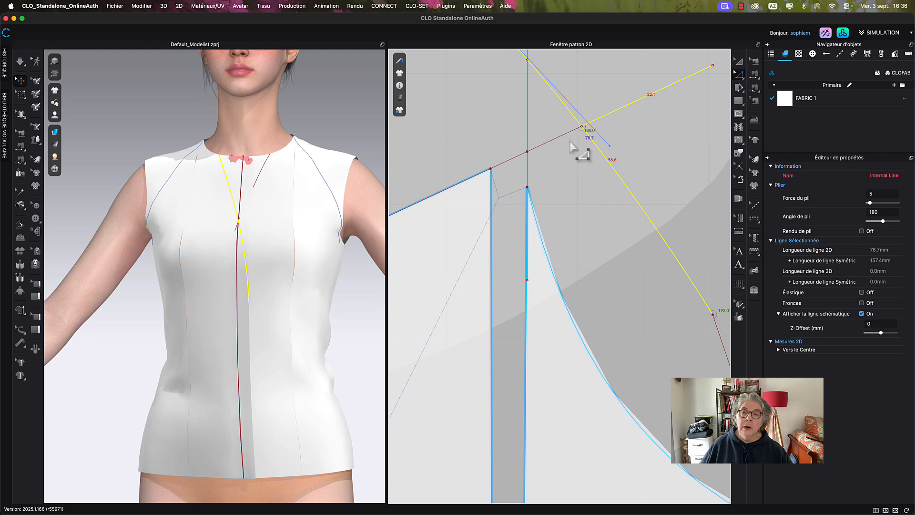
left_click(579, 148)
middle_click_drag(556, 113, 581, 194)
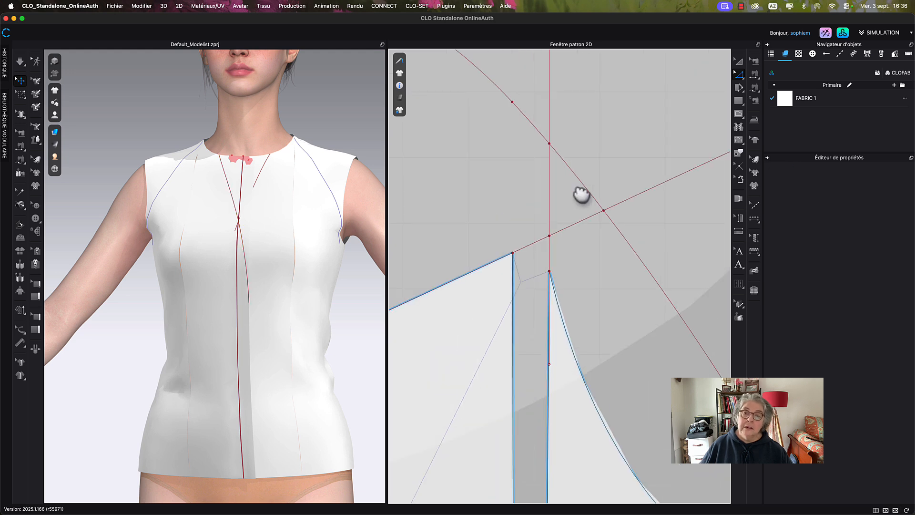
left_click(611, 216)
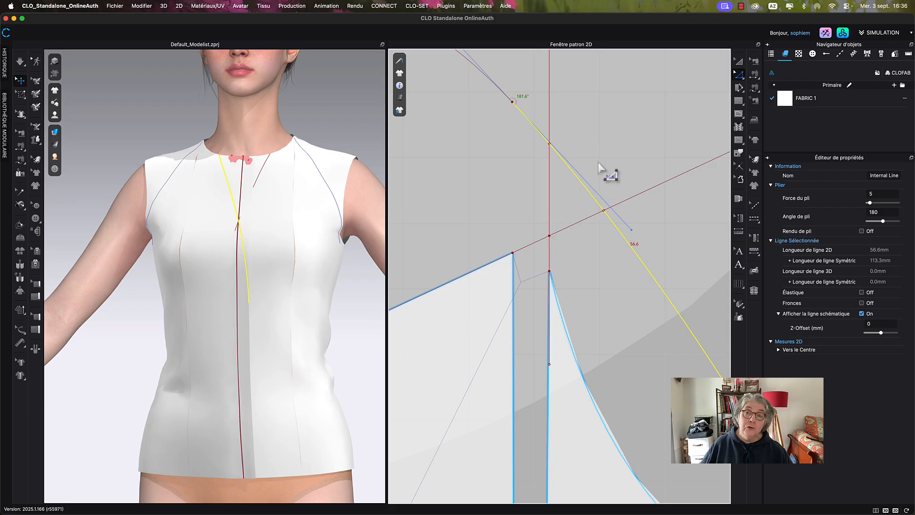
scroll(603, 169, "down", 5)
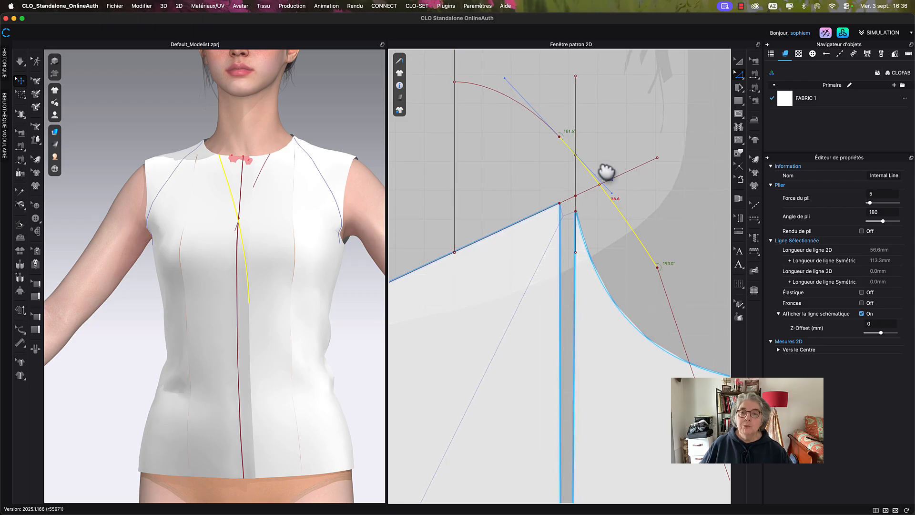
left_click(610, 221)
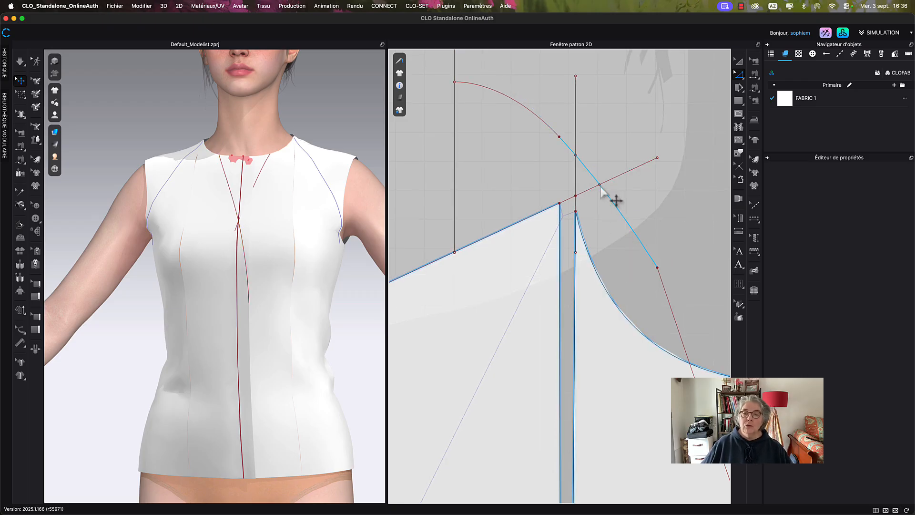
- Nudge the collar curve's point above the shoulder, and delete the points marking the curve's crossings with the vertical neck line and shoulder extension
left_click_drag(559, 137, 563, 131)
left_click(554, 154)
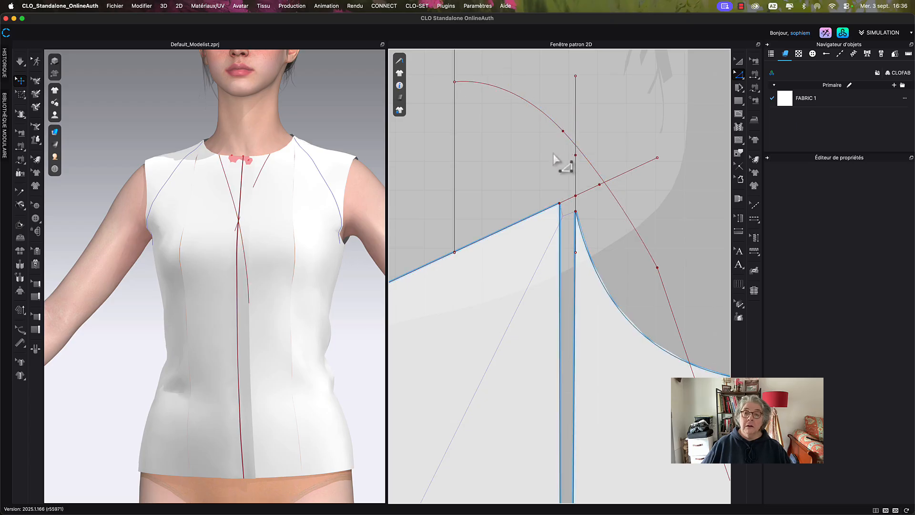
left_click(578, 163)
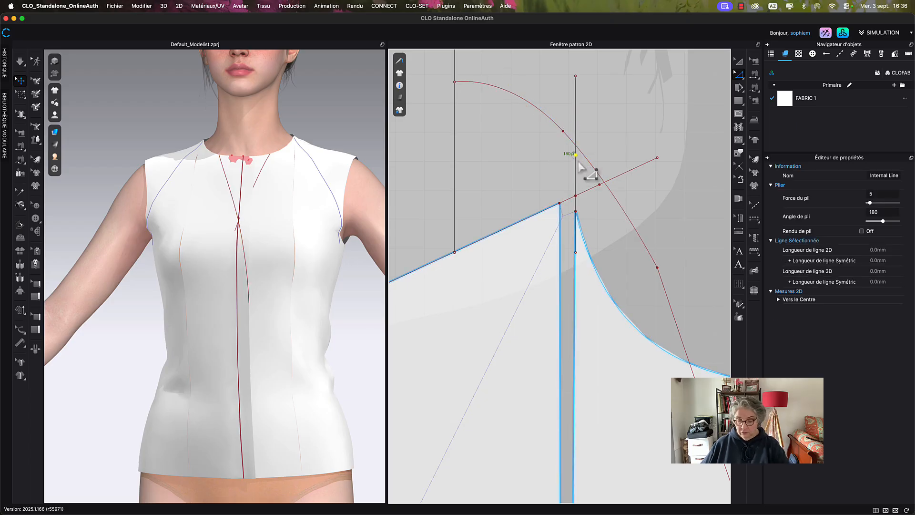
left_click(587, 174)
left_click(601, 188)
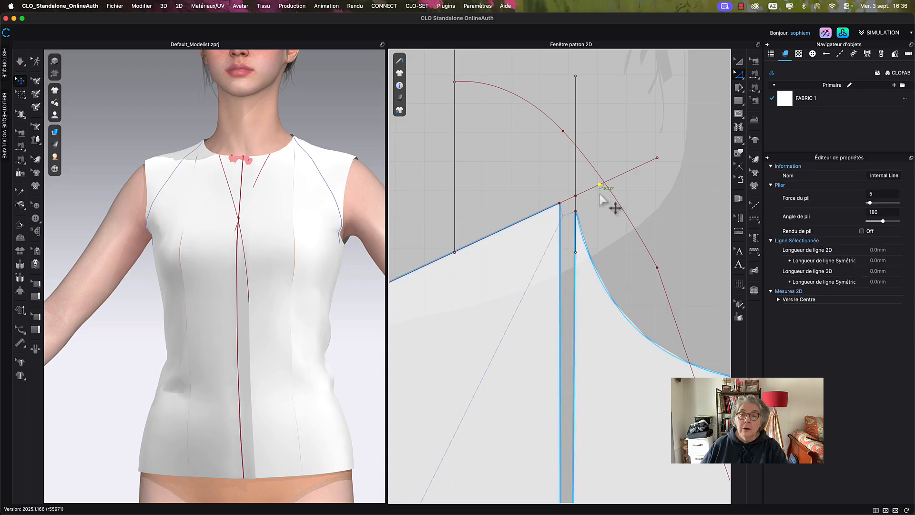
left_click(604, 217)
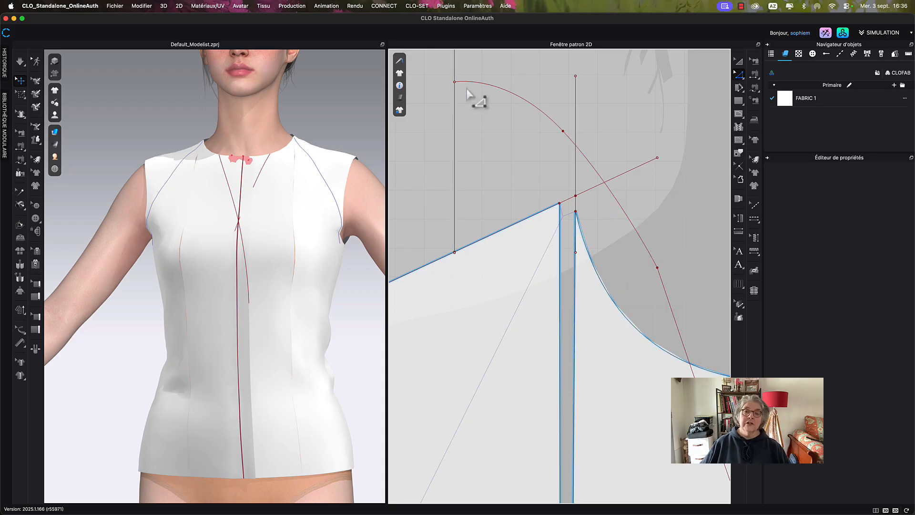
- Move the collar curve's middle point downward to just past the vertical neck line towards centre front
middle_click_drag(474, 96, 547, 169)
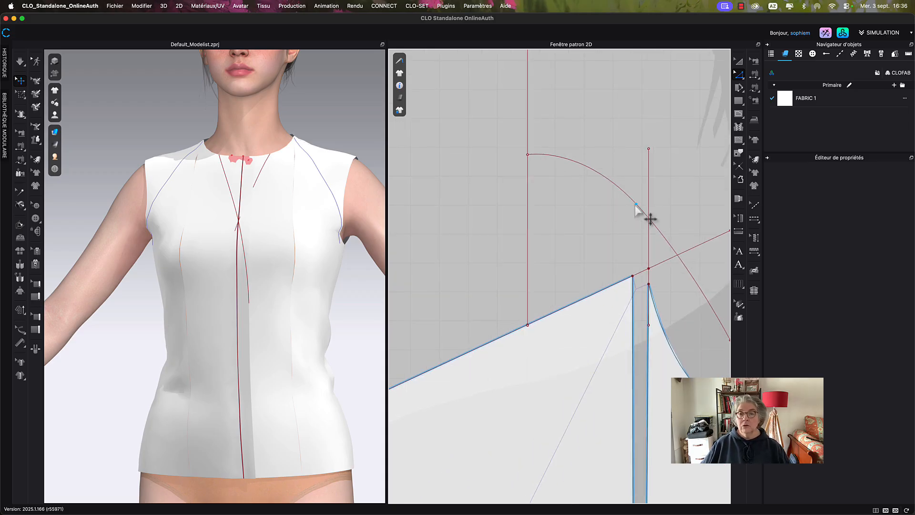
left_click_drag(635, 205, 655, 218)
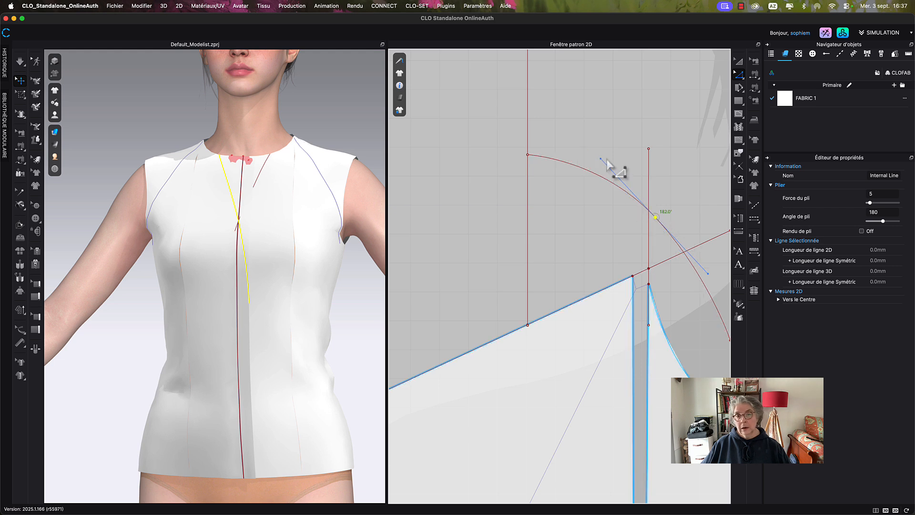
scroll(614, 171, "down", 5)
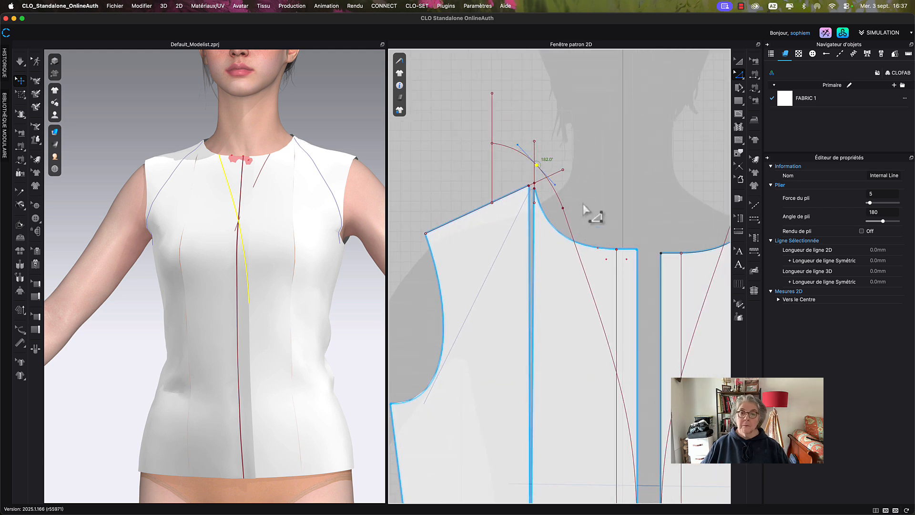
left_click(580, 180)
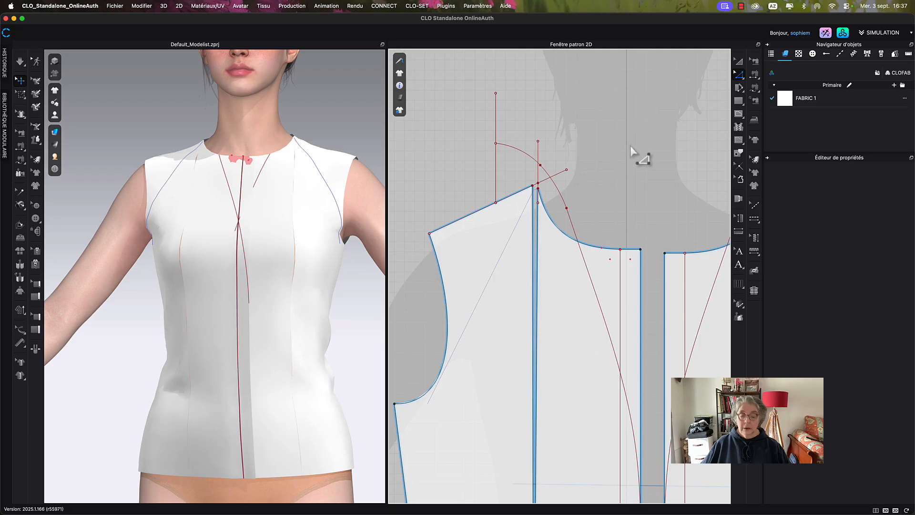
- Start an internal line at the collar curve's end on the vertical shoulder line
key("g")
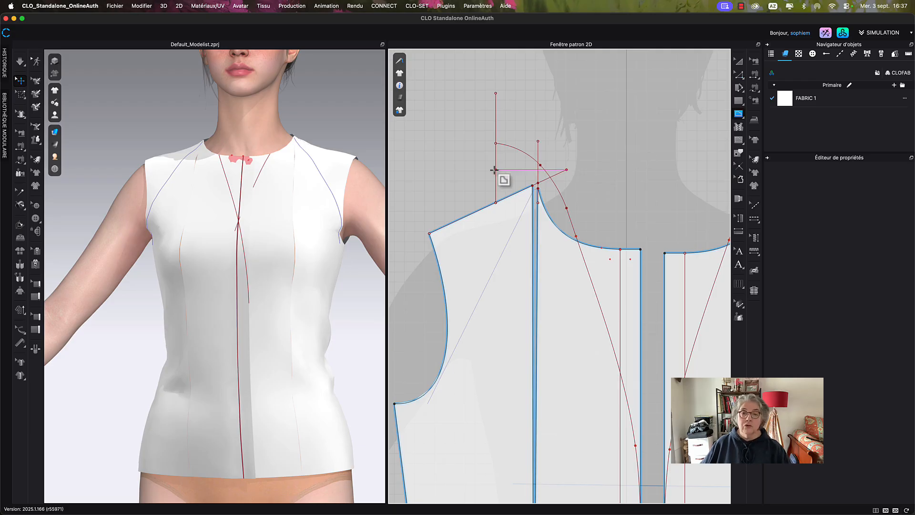
left_click(496, 143)
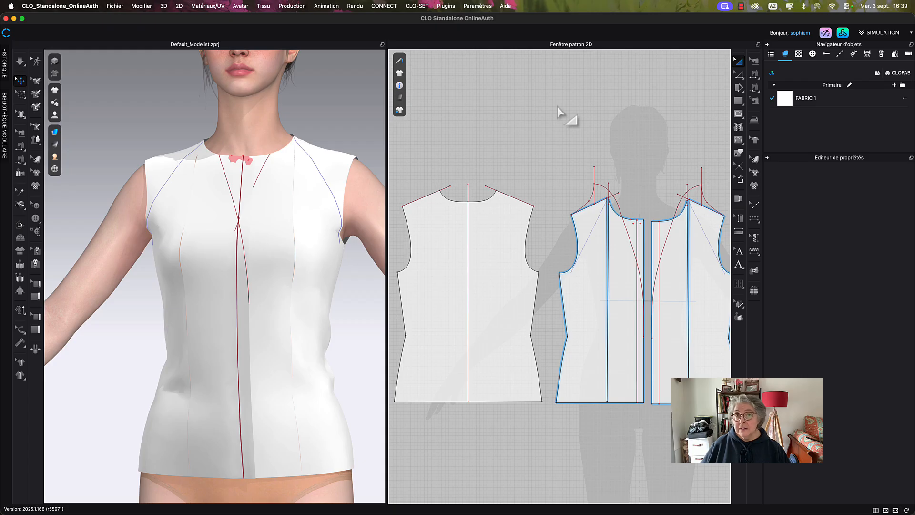
- Lock all internal lines in the 2D pattern window while leaving the pattern outlines unlocked
scroll(491, 143, "up", 3)
middle_click_drag(491, 149, 573, 163)
scroll(572, 164, "up", 3)
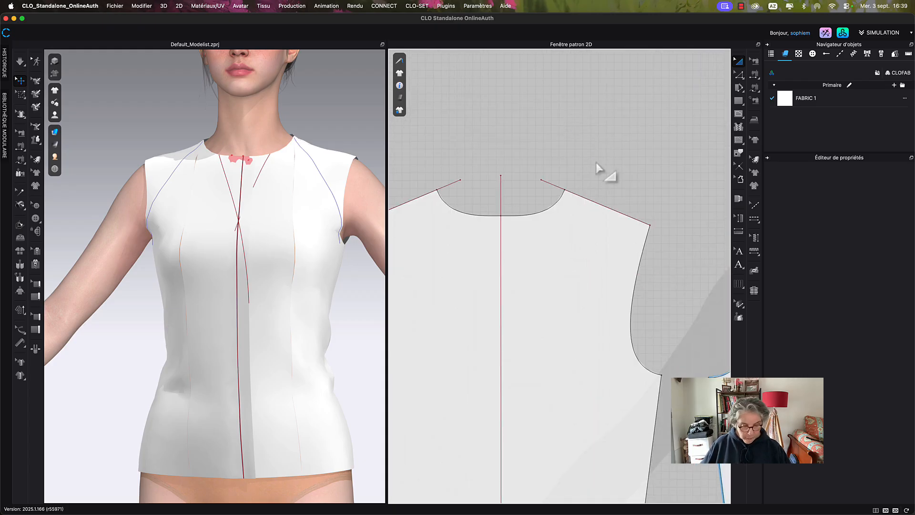
left_click(400, 97)
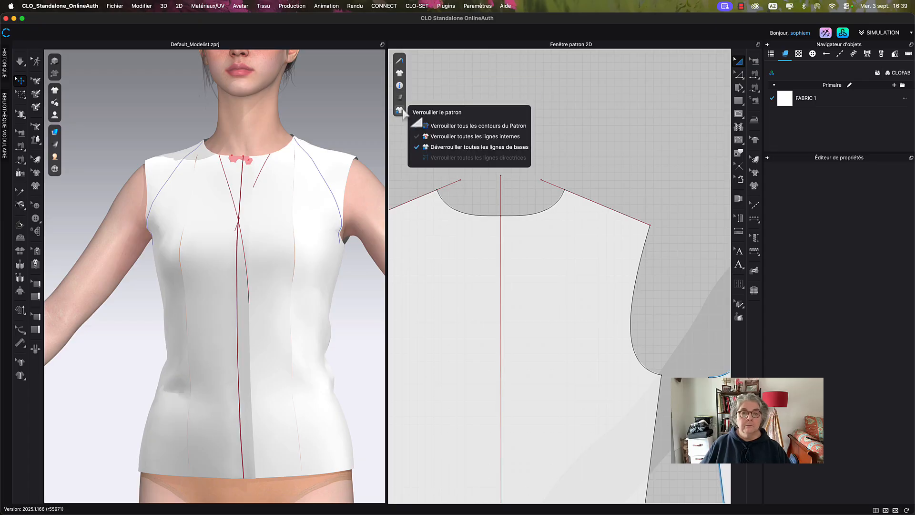
mouse_move(399, 110)
left_click(432, 138)
left_click(431, 127)
key("z")
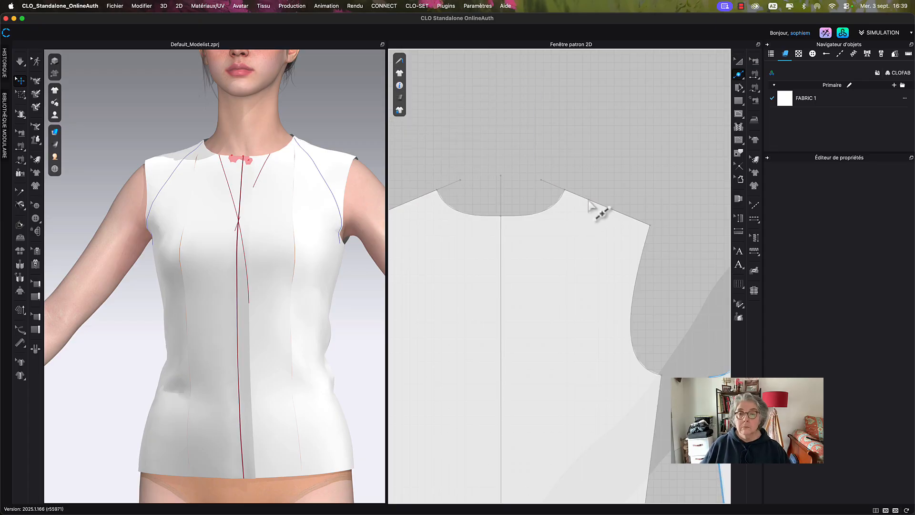
left_click(436, 129)
- Add a point on the back pattern's shoulder line 40 mm from the neck point
key("x")
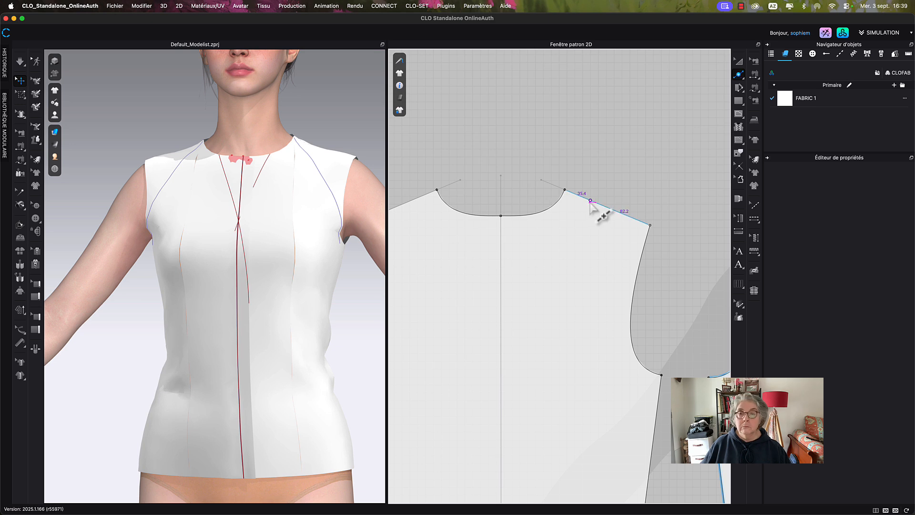
right_click(590, 201)
type("40")
left_click(444, 336)
- Try to create a dart at the back pattern's neck point
key("g")
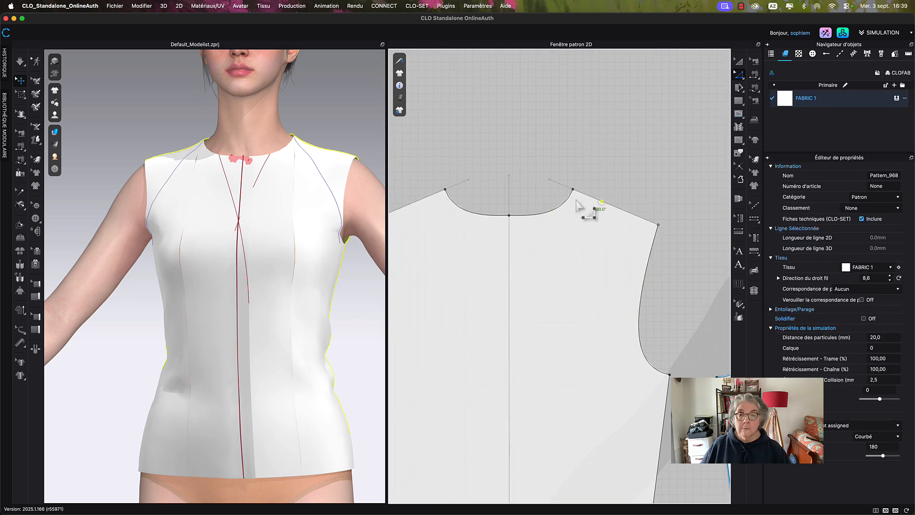
right_click(574, 190)
left_click(605, 217)
type("10")
left_click(437, 288)
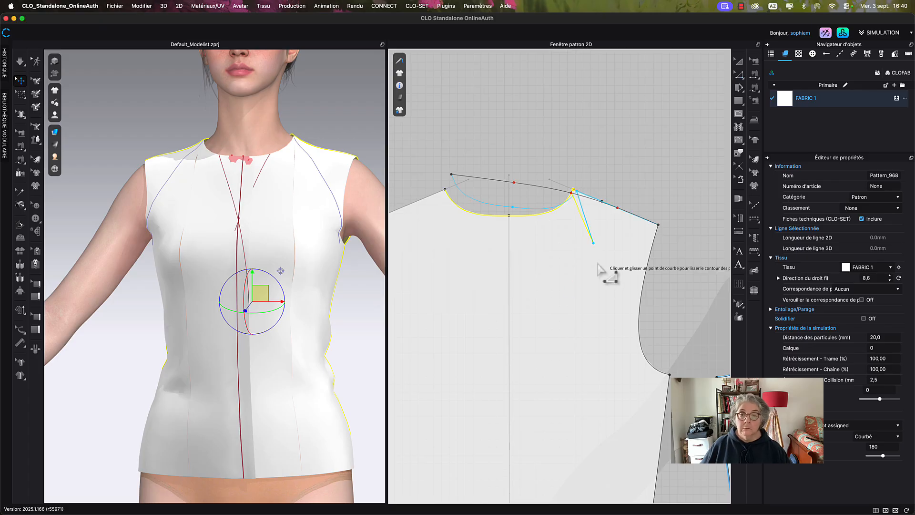
scroll(593, 260, "down", 2)
left_click(584, 231)
key("super+z")
- Create a dart at the back pattern's neck point with a total width of 20 mm and a length of 70 mm
right_click(577, 204)
left_click(601, 228)
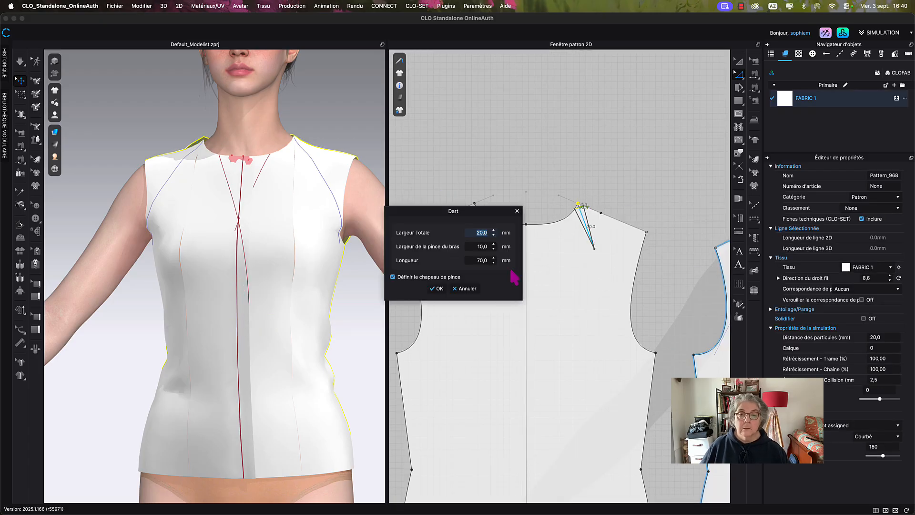
type("20")
left_click(436, 288)
- Move the tip of the back dart down to just above the hem
left_click(593, 246)
left_click(622, 258)
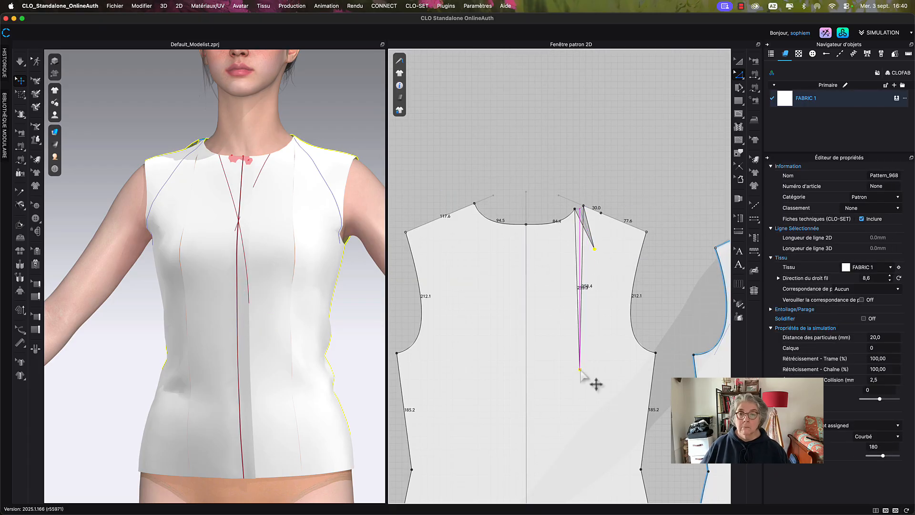
scroll(609, 327, "up", 5)
left_click_drag(601, 238, 596, 402)
scroll(540, 186, "down", 5)
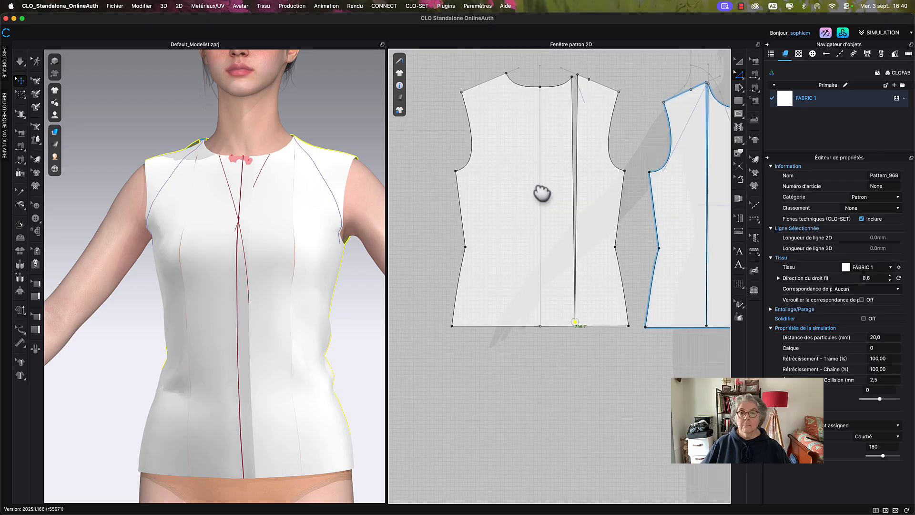
- Unlock all internal lines and cut the back pattern along its centre back line
middle_click_drag(542, 192, 541, 227)
mouse_move(399, 110)
left_click(453, 136)
left_click(541, 153)
right_click(541, 153)
left_click(556, 247)
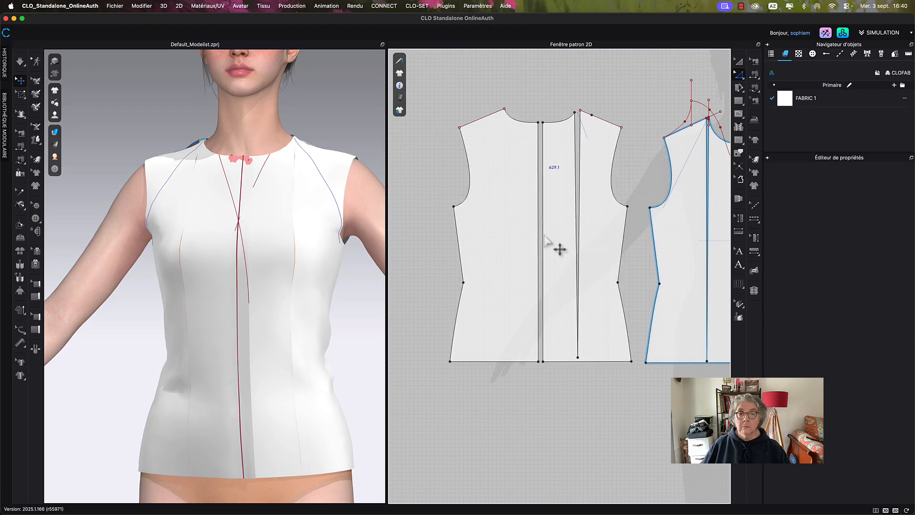
- Delete the half of the back pattern without the dart, and unfold the remaining half about centre back with symmetric editing
left_click(509, 178)
key("Delete")
right_click(542, 190)
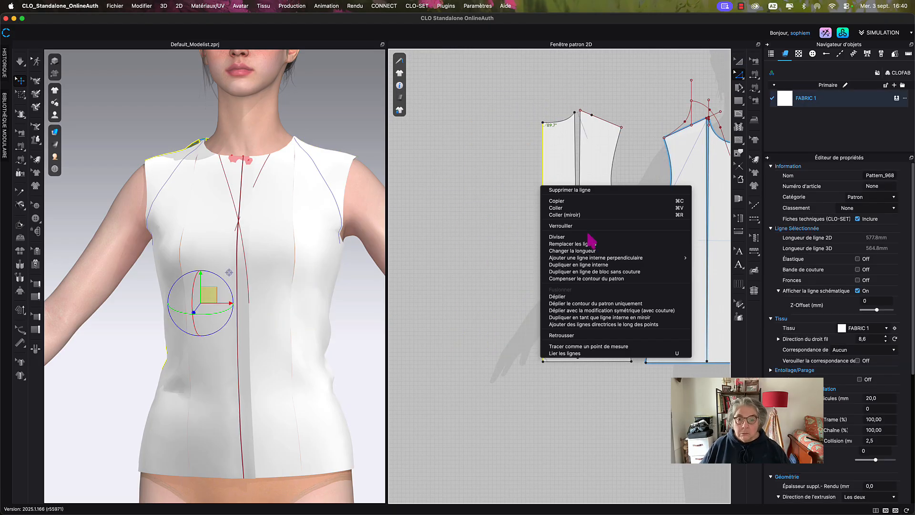
left_click(608, 319)
middle_click_drag(525, 91, 552, 148)
scroll(552, 149, "up", 3)
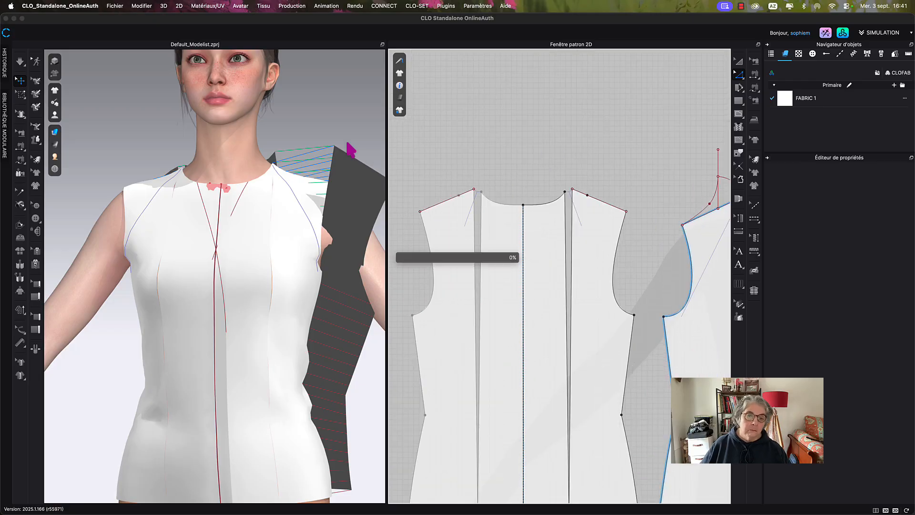
key("super+z")
left_click(355, 164)
scroll(609, 138, "down", 3)
right_click_drag(262, 188, 238, 188)
left_click(609, 147)
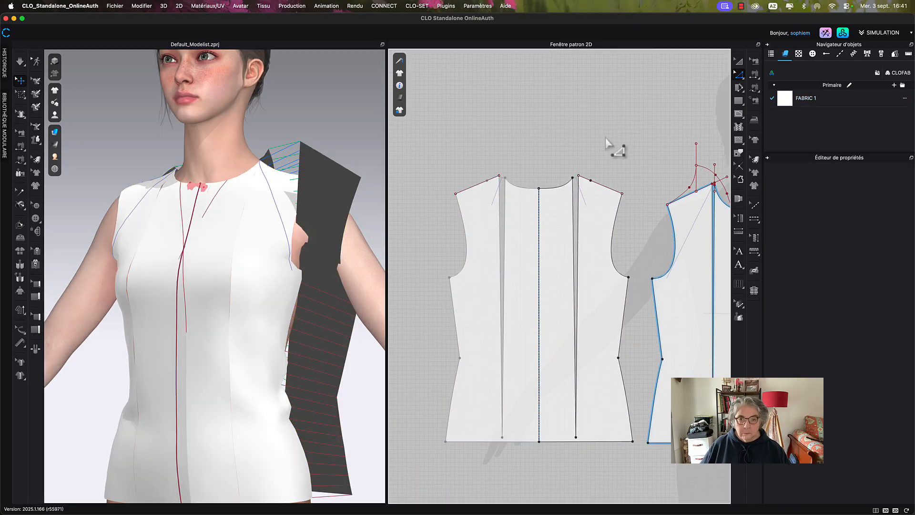
- Draw a vertical internal line about 52 mm long at the added back shoulder point and move it up to stand above the shoulder
scroll(602, 145, "up", 5)
middle_click_drag(601, 145, 599, 105)
key("g")
left_click(569, 209)
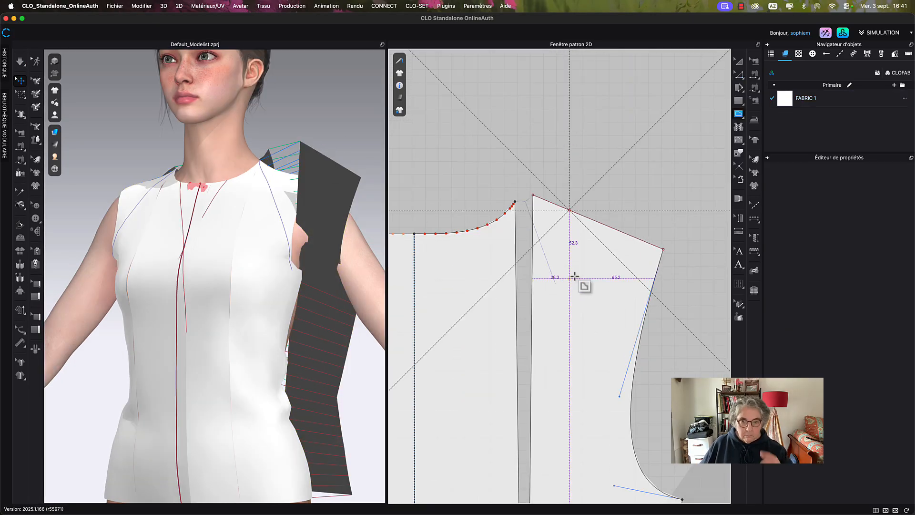
double_click(575, 278)
key("z")
left_click_drag(570, 223, 571, 154)
- Draw a vertical internal line about 54 mm long beside centre back, remove its linked editing, and stand it on the centre of the back neckline
left_click(465, 171)
middle_click_drag(463, 171, 599, 177)
key("g")
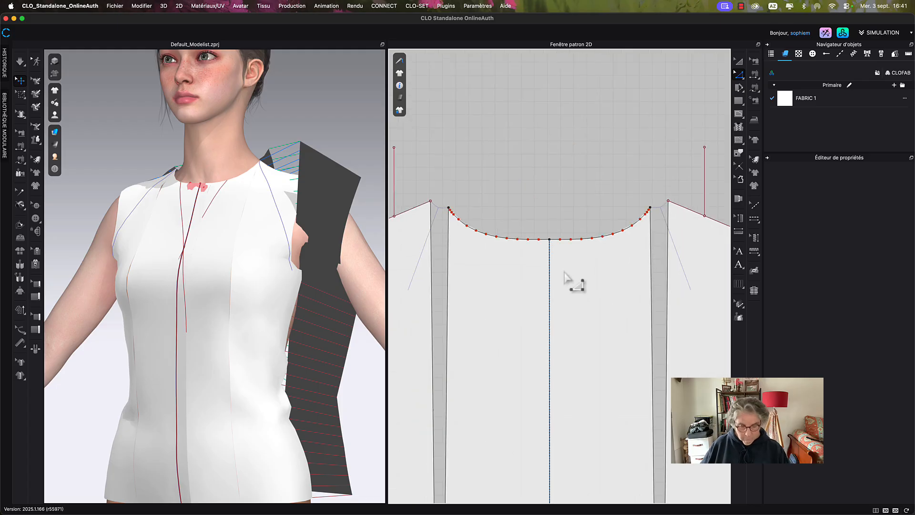
left_click(570, 259)
double_click(571, 331)
key("z")
right_click(571, 327)
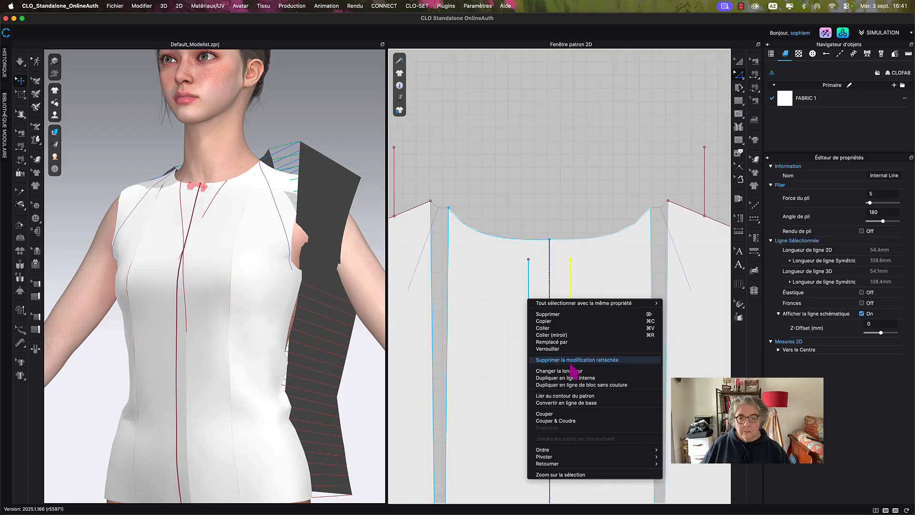
left_click(577, 367)
left_click_drag(553, 198, 550, 202)
left_click(558, 211)
- Lengthen the back shoulder construction line to 150 mm from its end so it extends past the dart toward the neck
scroll(694, 205, "up", 4)
middle_click_drag(694, 205, 650, 210)
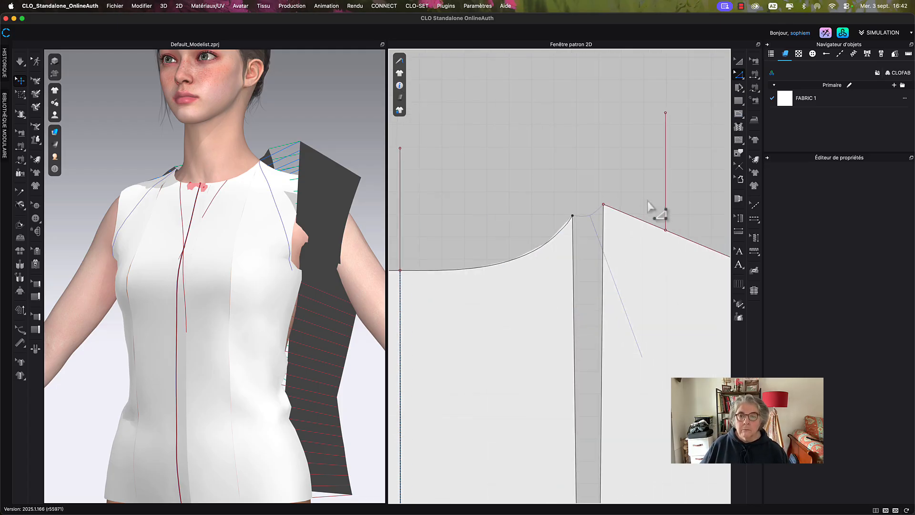
right_click(619, 212)
left_click(665, 292)
left_click(470, 235)
left_click(472, 249)
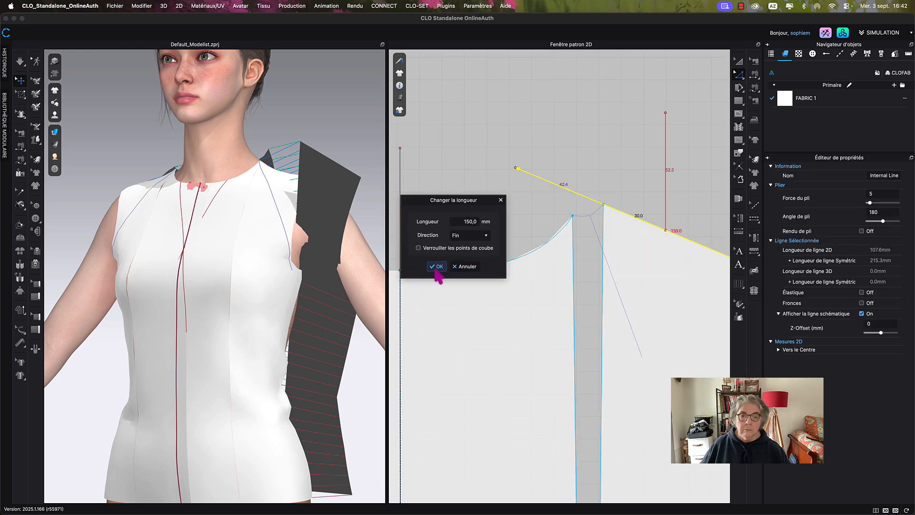
left_click(436, 267)
- Duplicate the vertical shoulder line and place the copy on the back neckline's end point beside the dart
left_click(666, 193)
left_click_drag(665, 193, 580, 168)
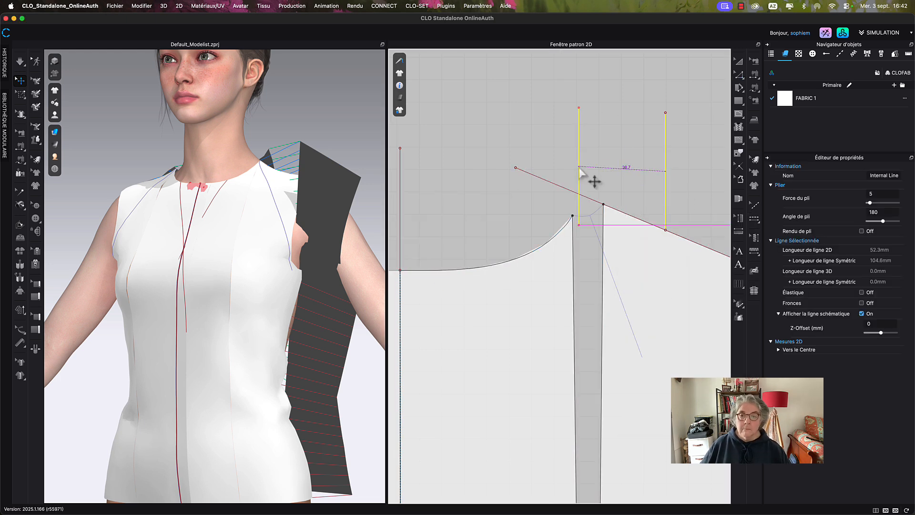
left_click(549, 376)
left_click_drag(550, 376, 574, 159)
left_click(591, 184)
scroll(573, 213, "down", 5)
scroll(574, 212, "down", 3)
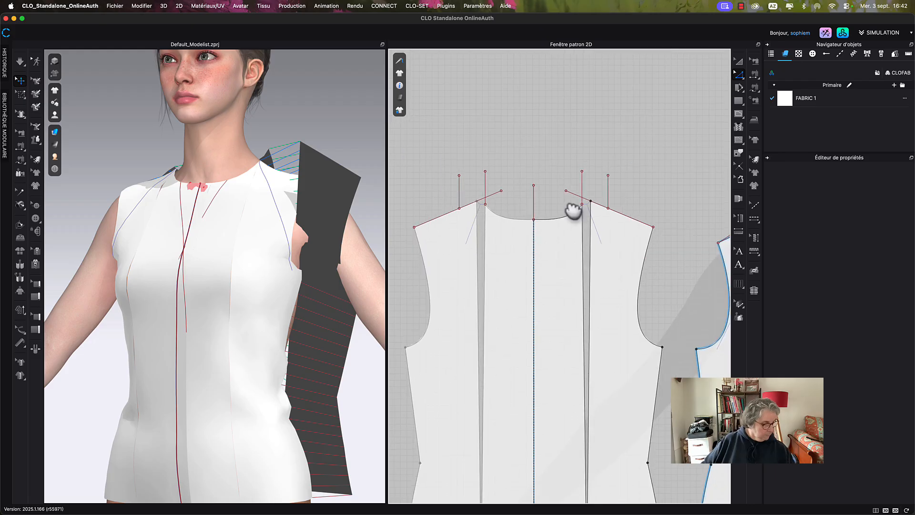
scroll(560, 211, "up", 3)
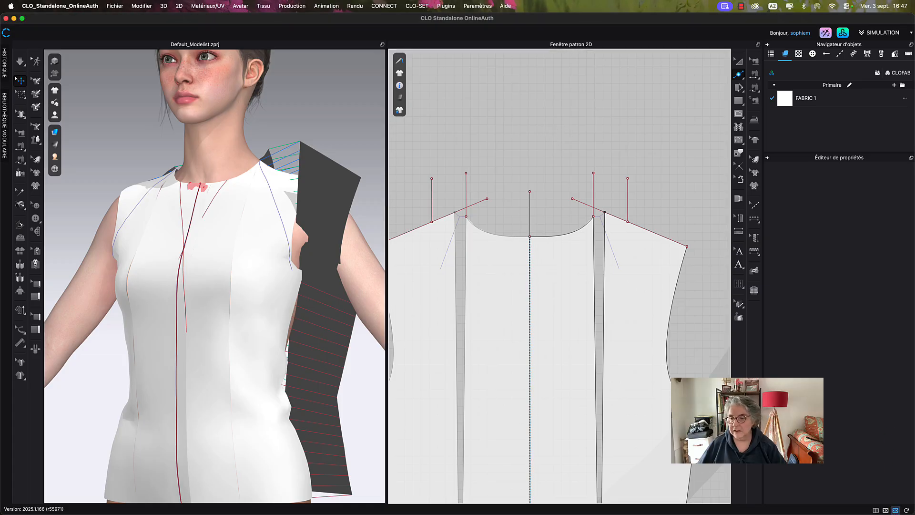
- Show only the 2D pattern window, and split the front's vertical shoulder line where the collar curves meet to measure its lower segment
left_click(895, 511)
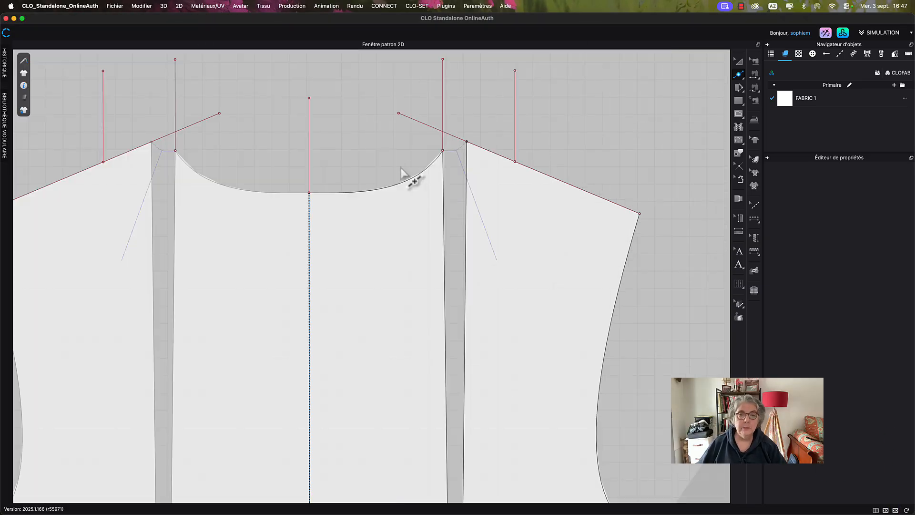
middle_click_drag(405, 172, 567, 271)
scroll(555, 272, "down", 6)
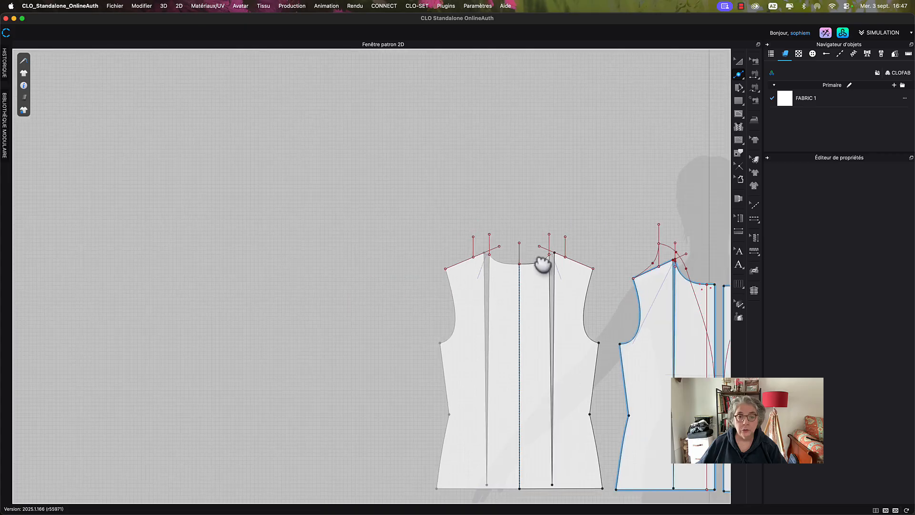
scroll(506, 231, "up", 6)
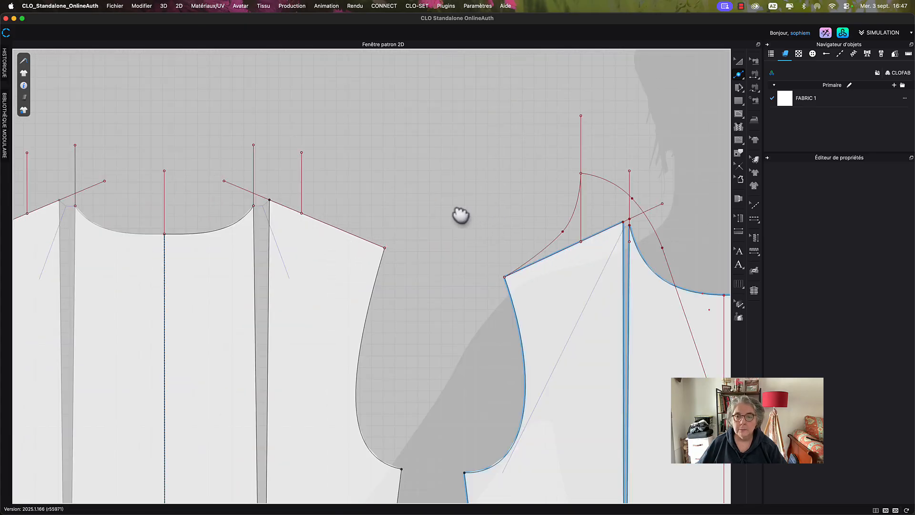
scroll(582, 224, "up", 6)
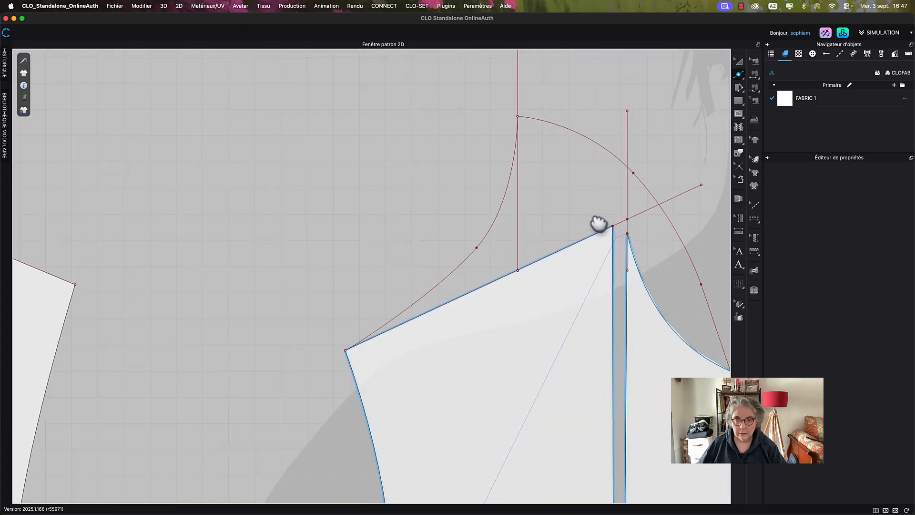
middle_click_drag(599, 221, 594, 245)
key("z")
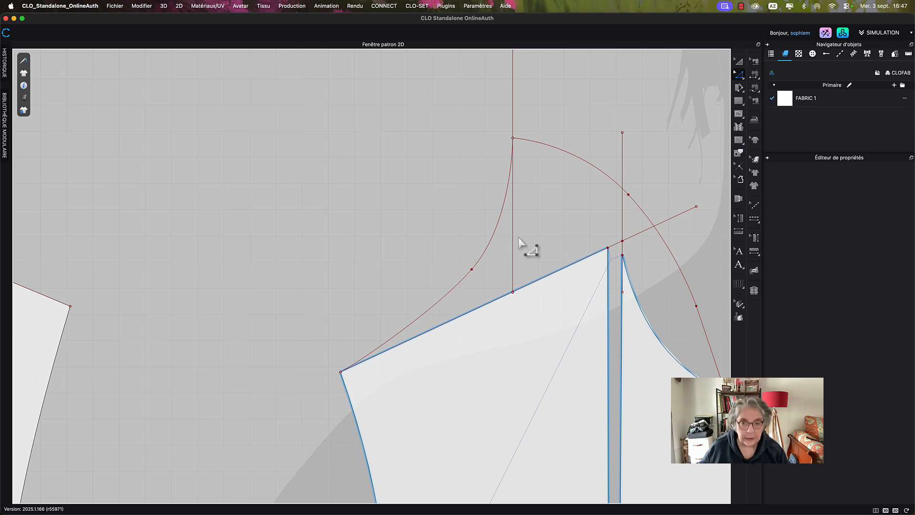
left_click(514, 240)
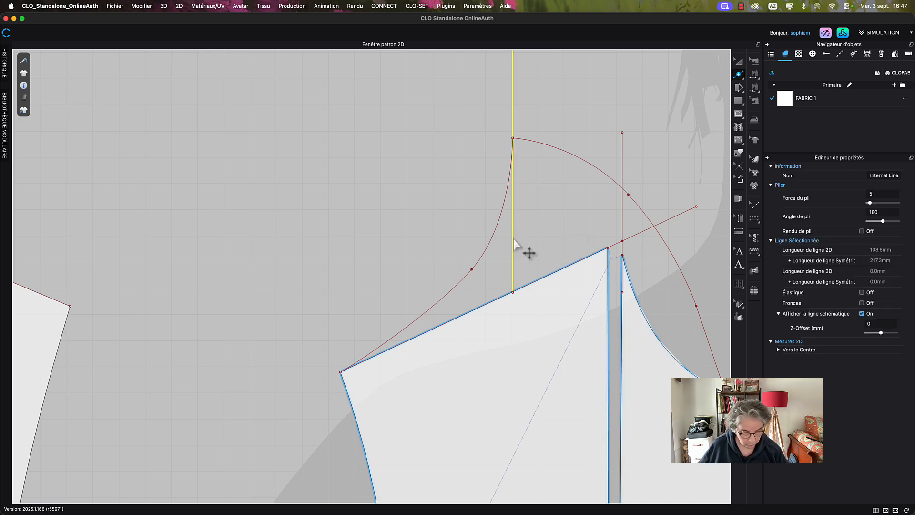
key("x")
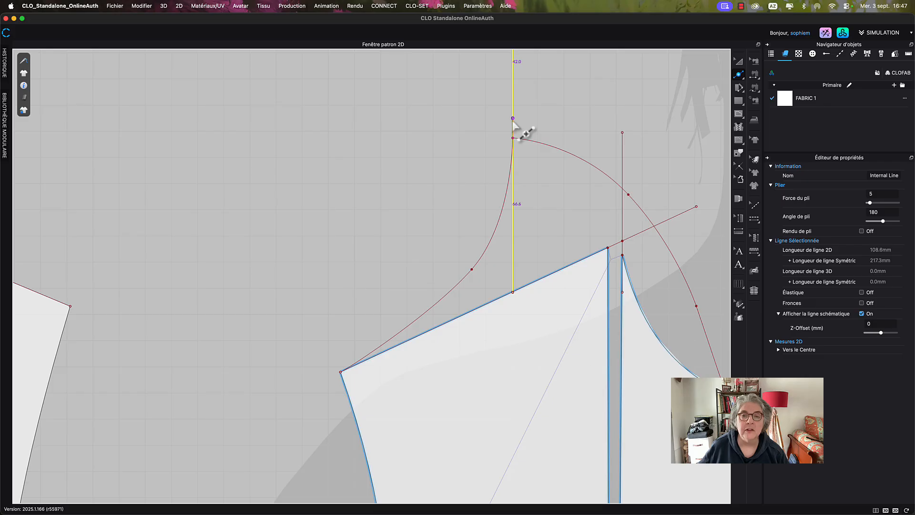
key("g")
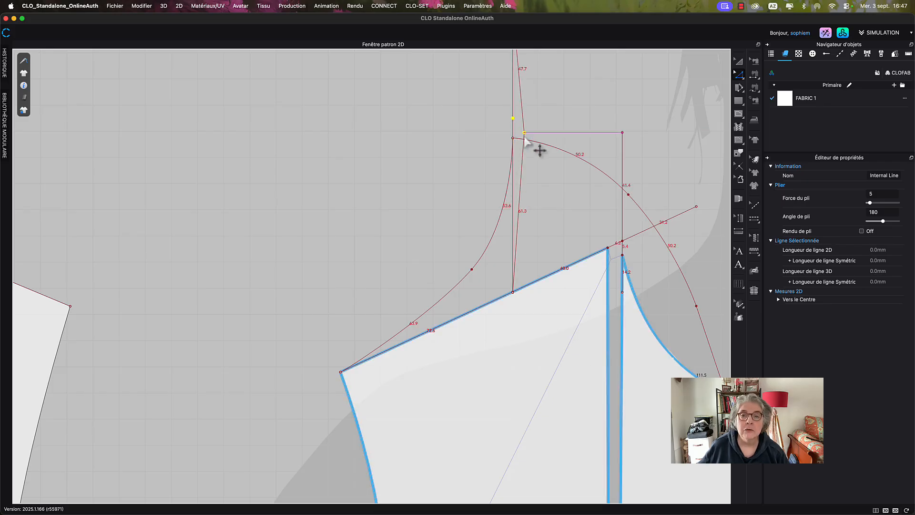
left_click(513, 216)
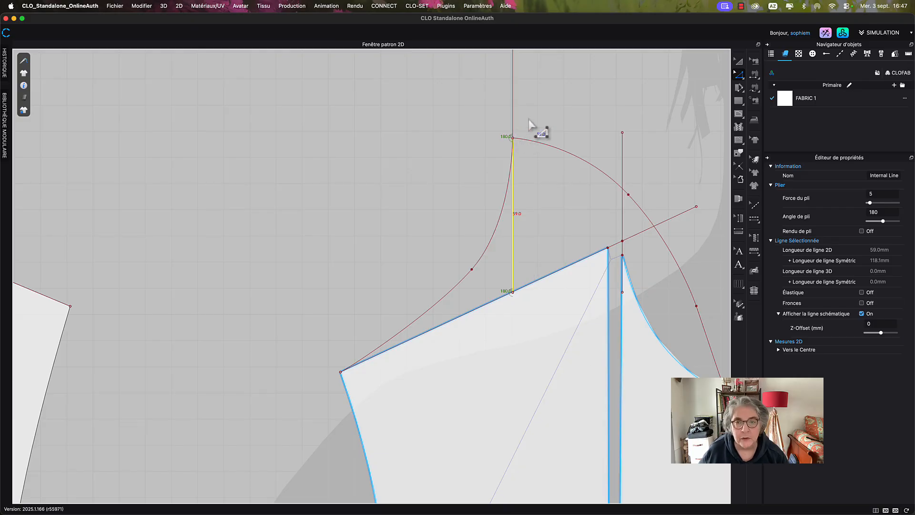
scroll(373, 179, "down", 10)
middle_click_drag(443, 189, 628, 202)
scroll(339, 210, "up", 10)
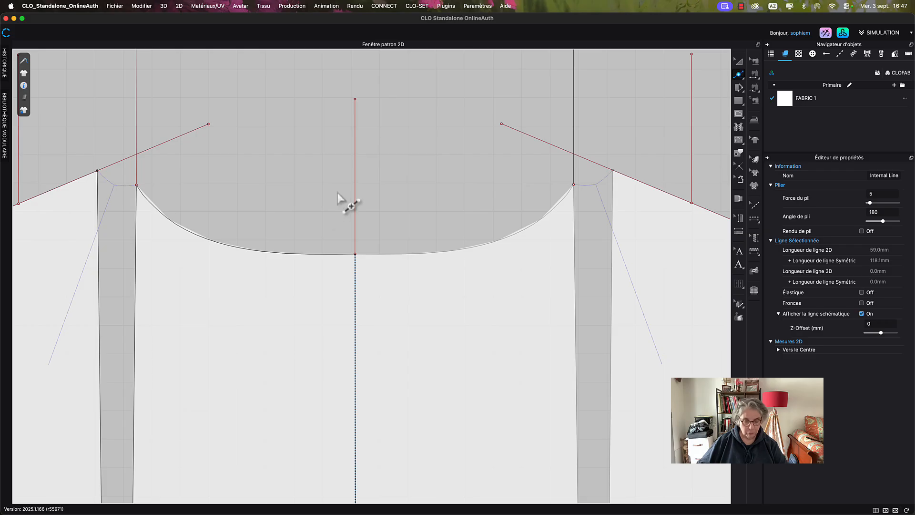
left_click(354, 176)
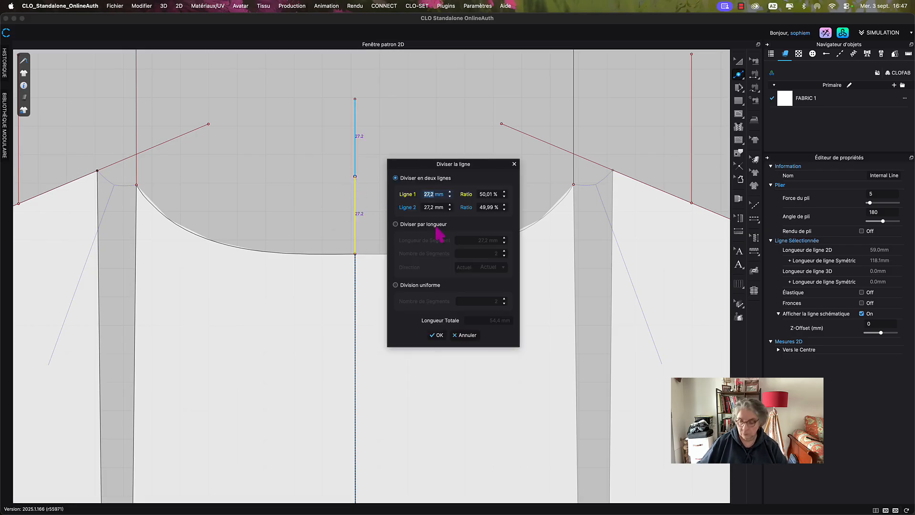
type("5")
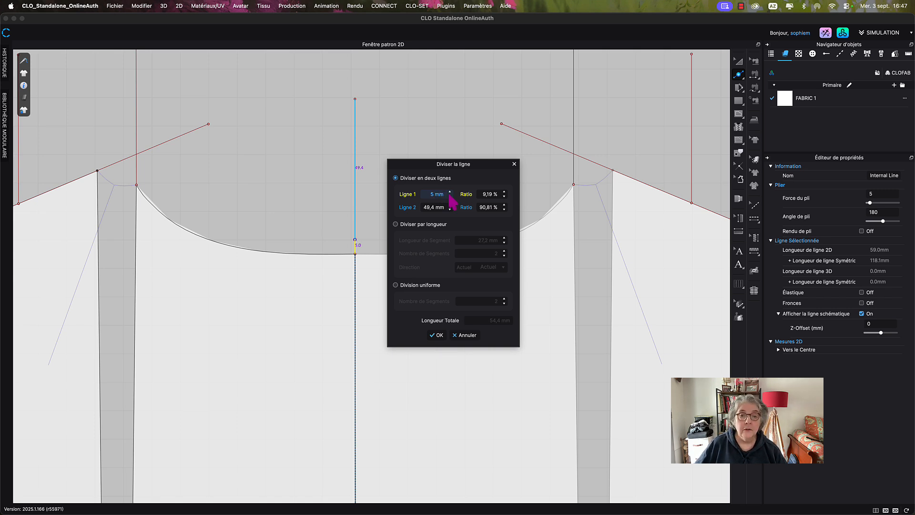
left_click(463, 337)
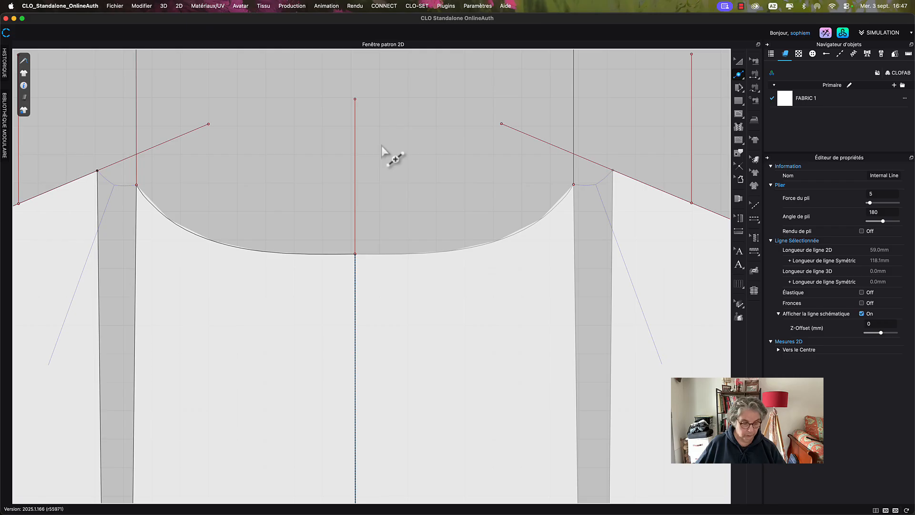
- Set the length of the vertical line above the centre back neckline to 59 mm, lengthening it from its start
key("z")
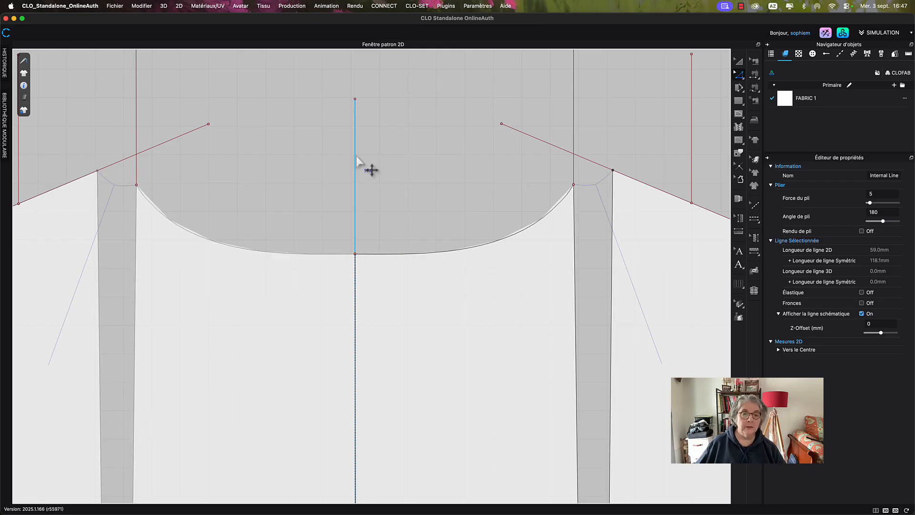
left_click(356, 157)
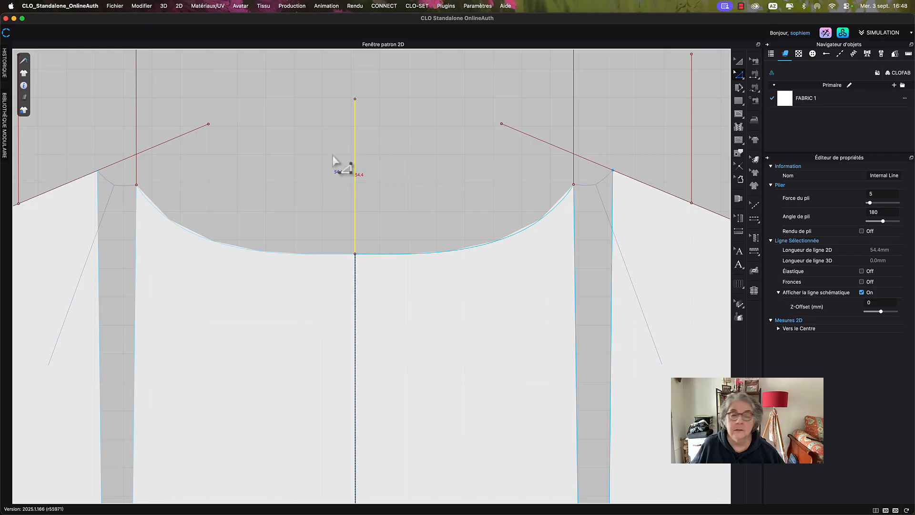
right_click_drag(353, 149, 374, 225)
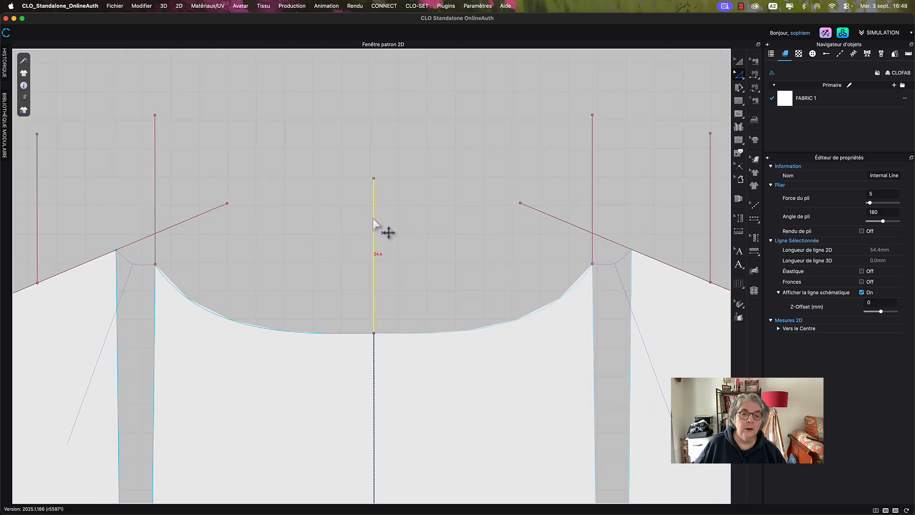
right_click(374, 220)
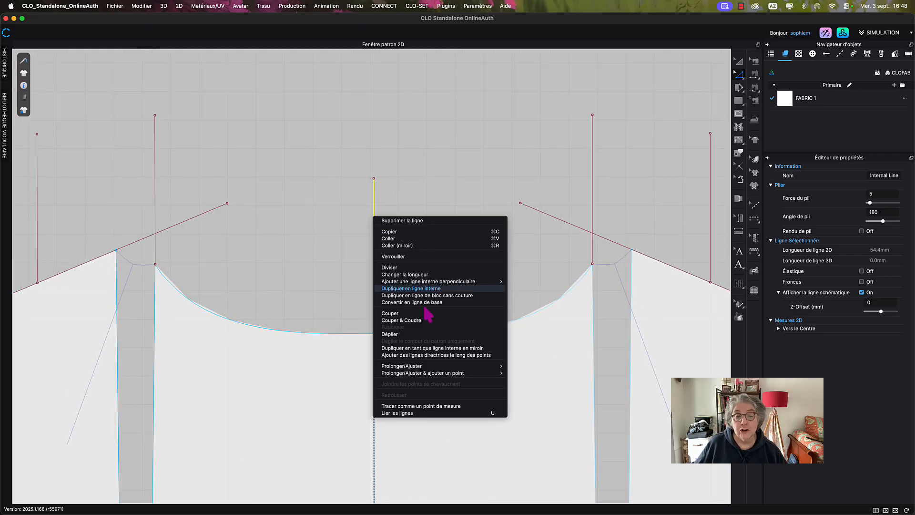
left_click(418, 275)
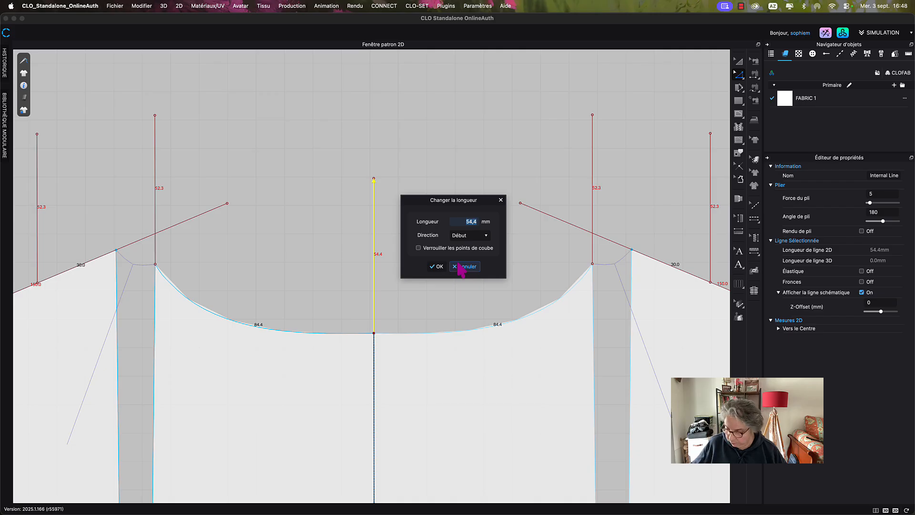
type("59")
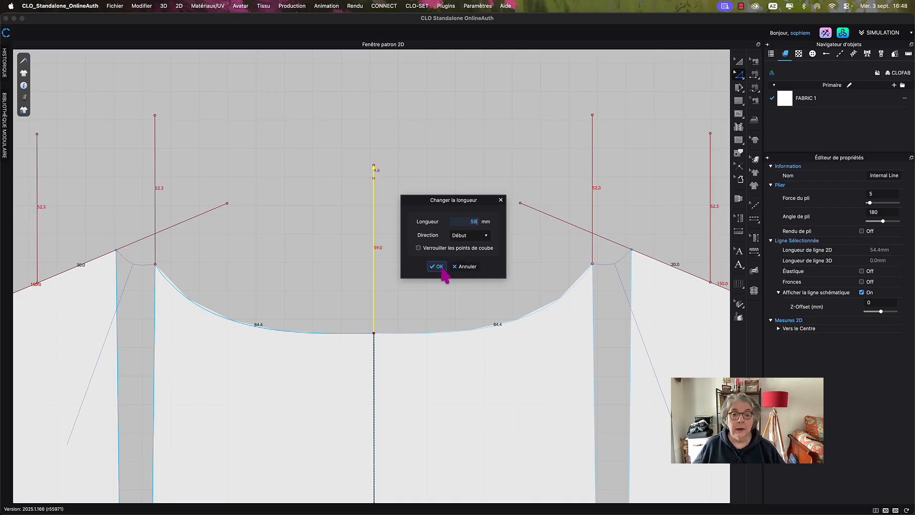
left_click(441, 268)
left_click(413, 237)
middle_click_drag(396, 178, 392, 221)
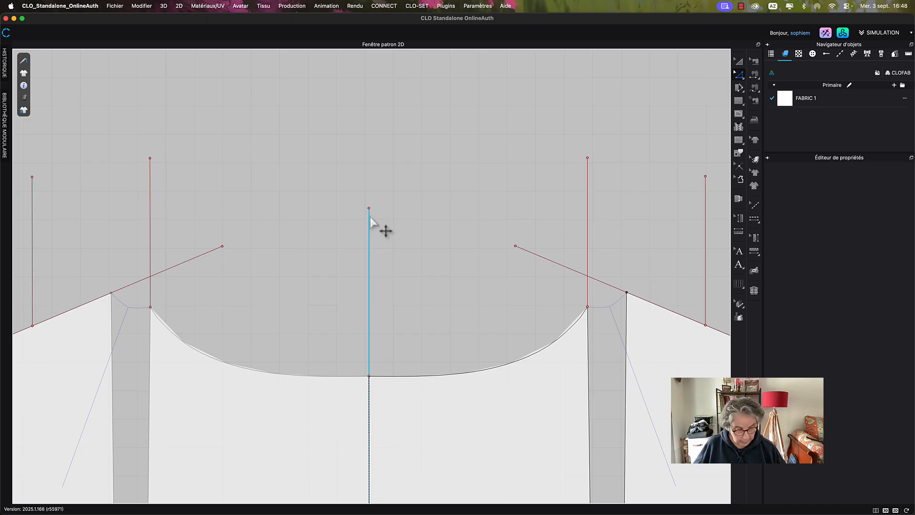
- Set the length of the vertical line at the back neck point beside the dart to 59 mm, extending it from its start
scroll(436, 280, "down", 2)
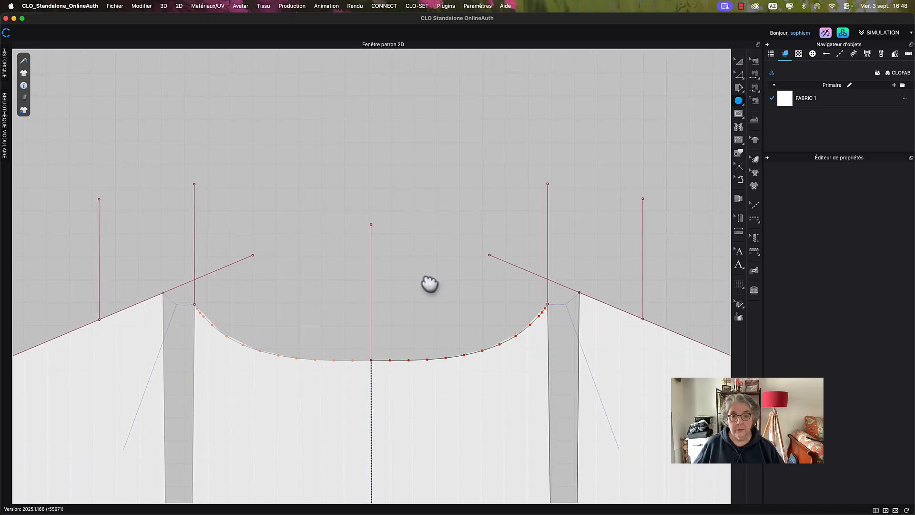
middle_click_drag(429, 282, 398, 286)
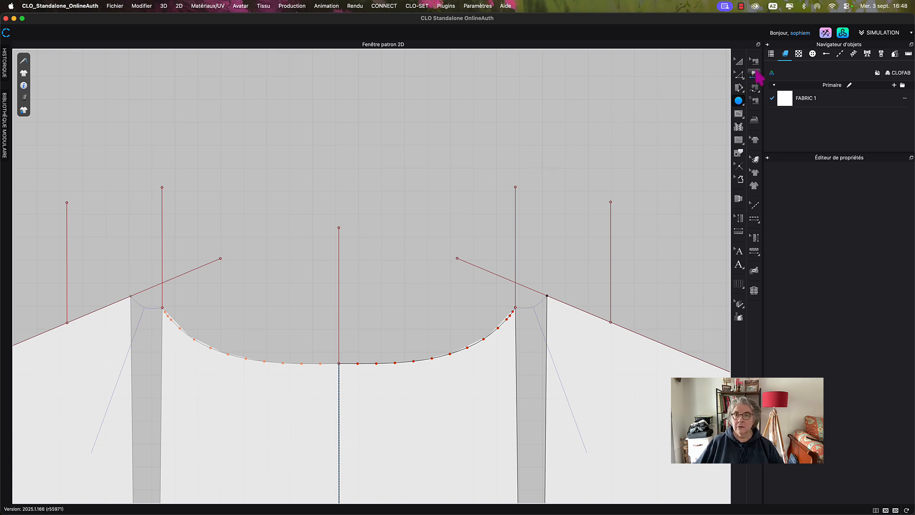
left_click(740, 63)
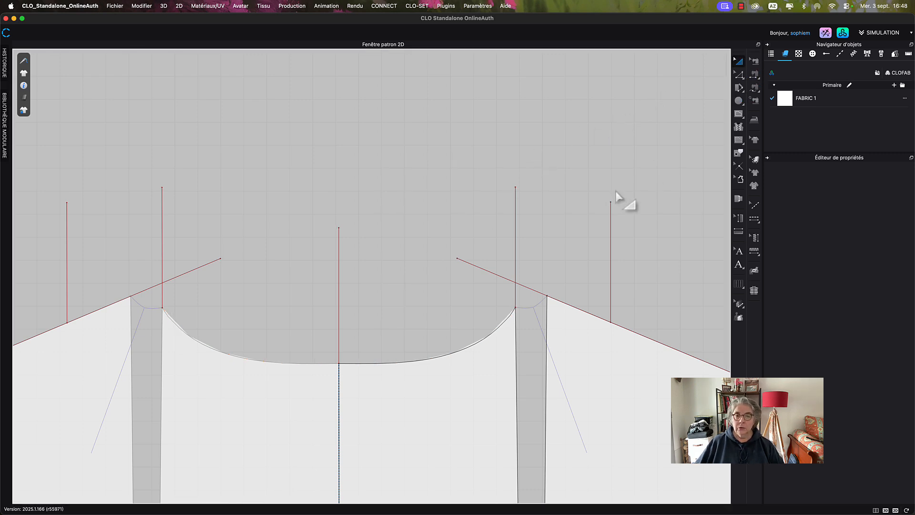
left_click(516, 251)
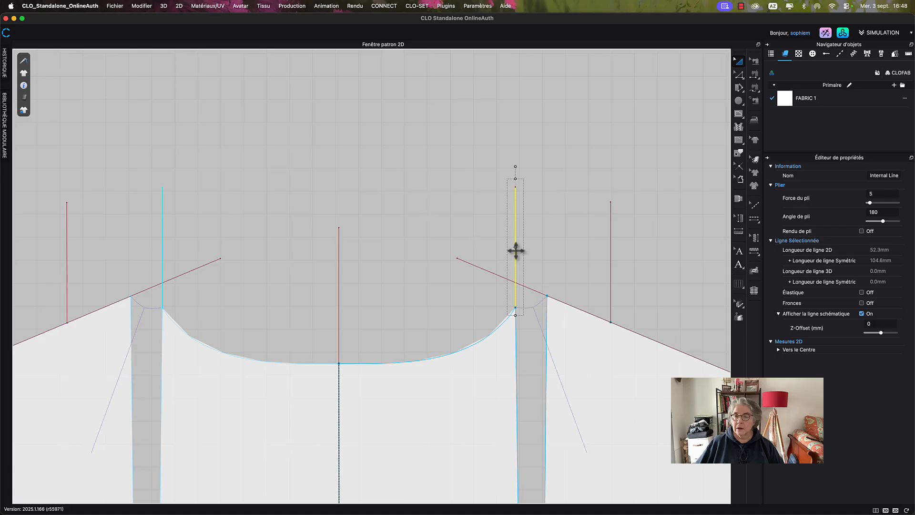
right_click(516, 251)
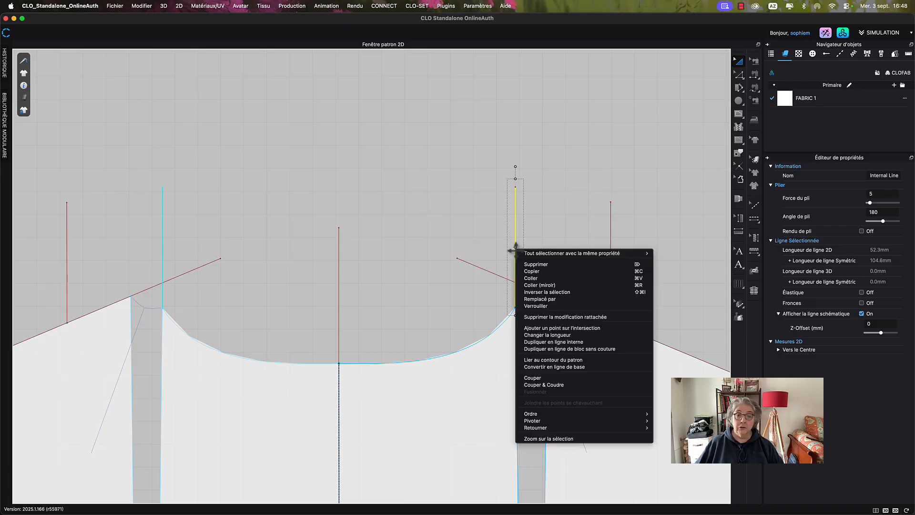
left_click(550, 335)
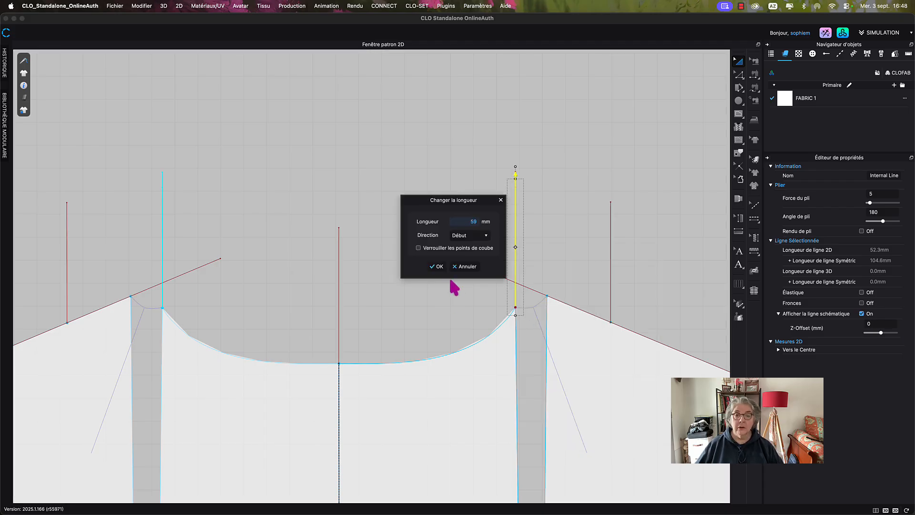
left_click(437, 267)
left_click(569, 226)
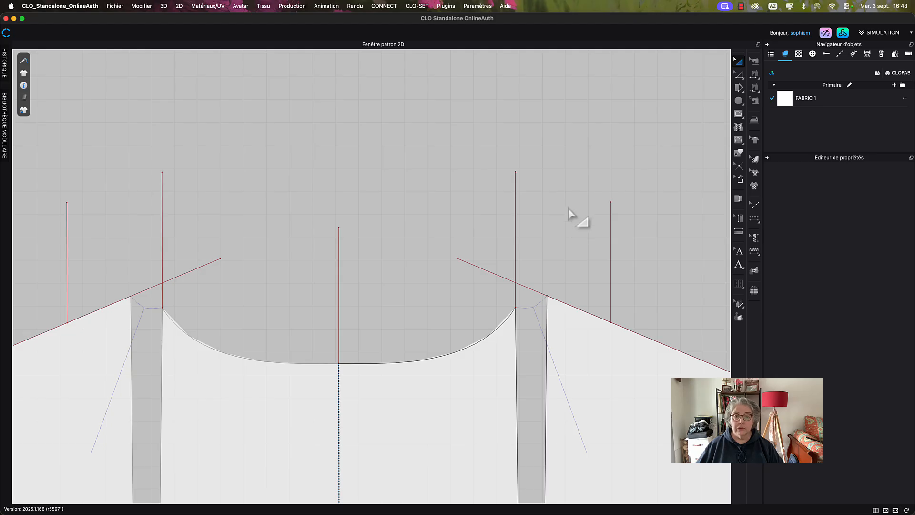
middle_click_drag(568, 209, 573, 202)
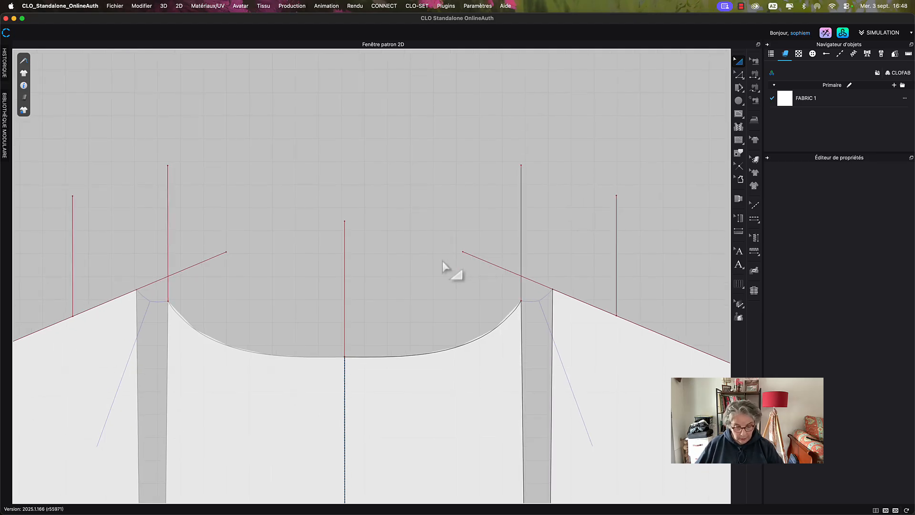
- Draw the collar's upper edge from the centre back line's top, about 22 mm horizontal, then curving about 63 mm to the top of the dart-side vertical line
key("v")
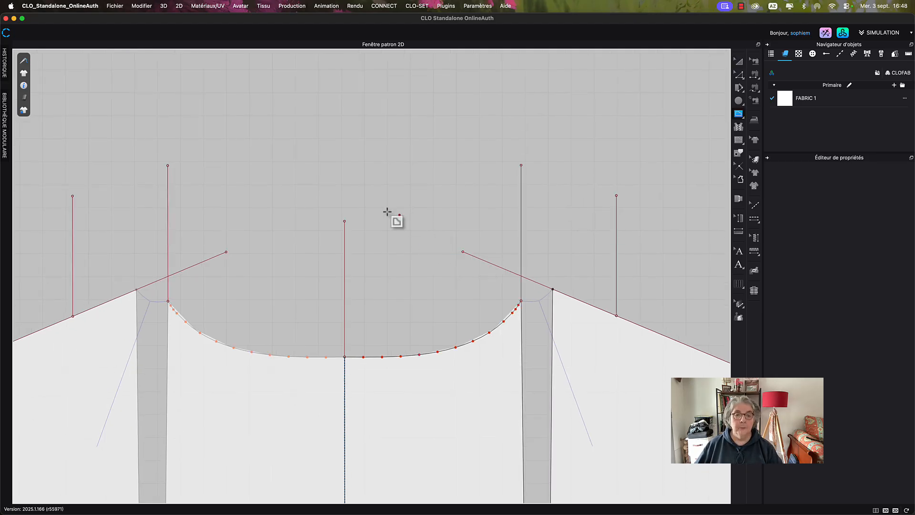
left_click(345, 222)
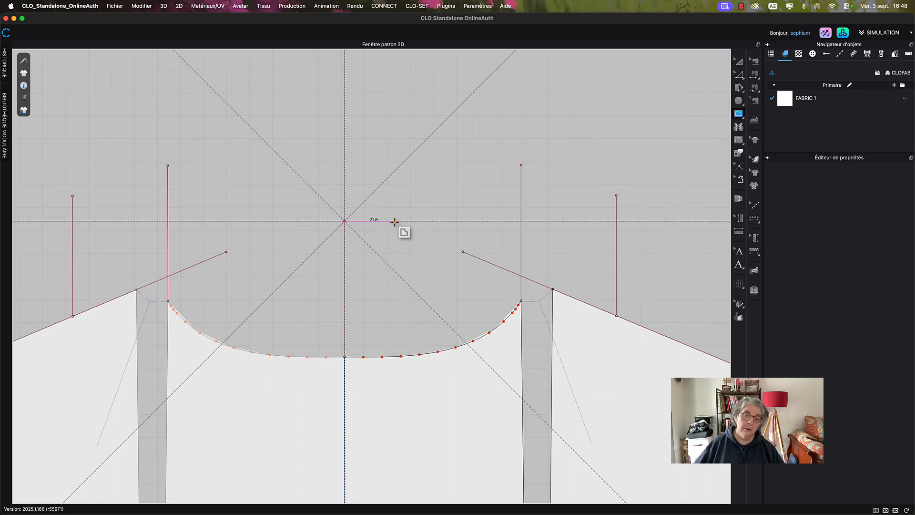
left_click(395, 222)
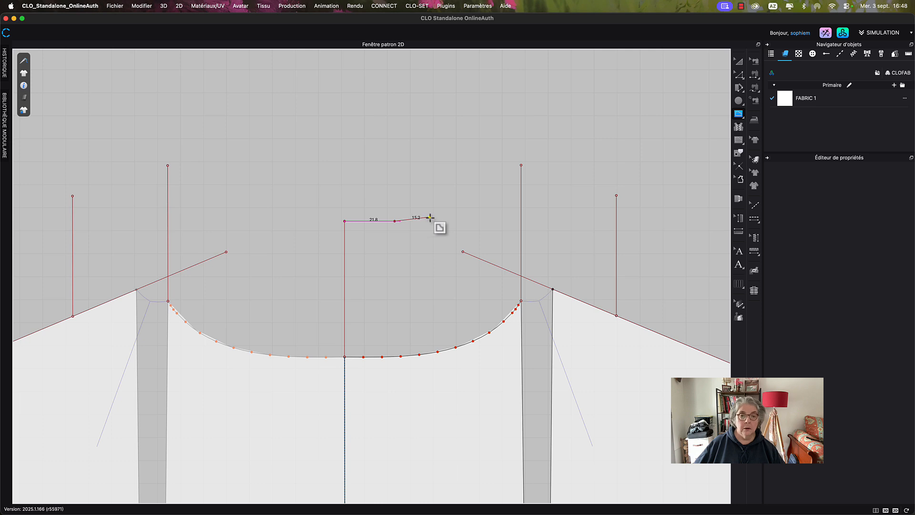
left_click(430, 217, "super")
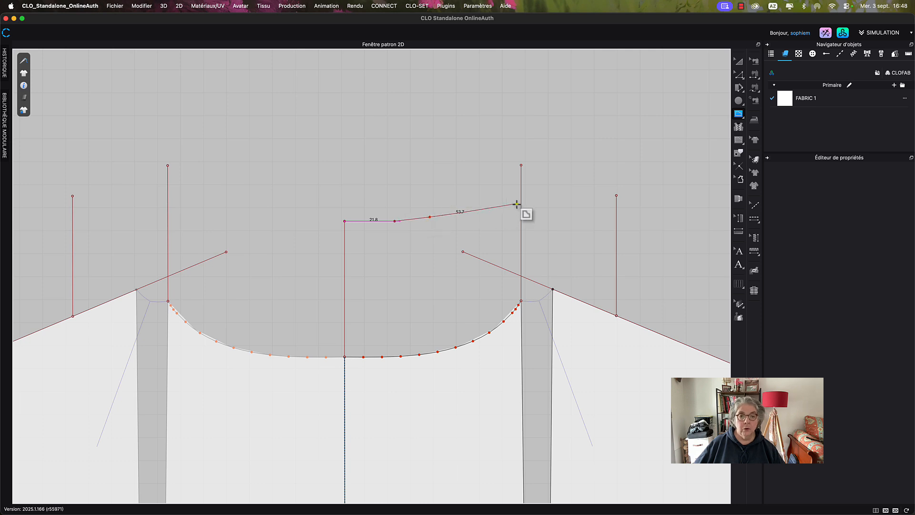
left_click(485, 203, "super")
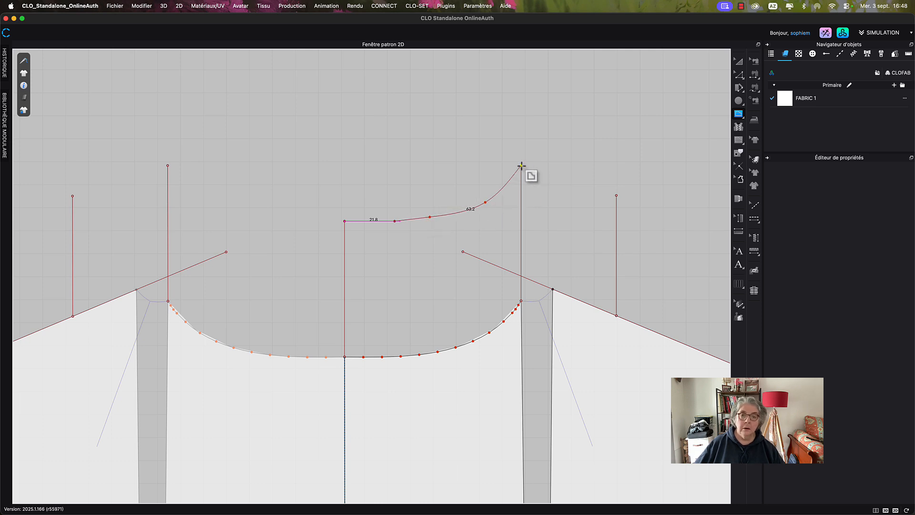
double_click(521, 166)
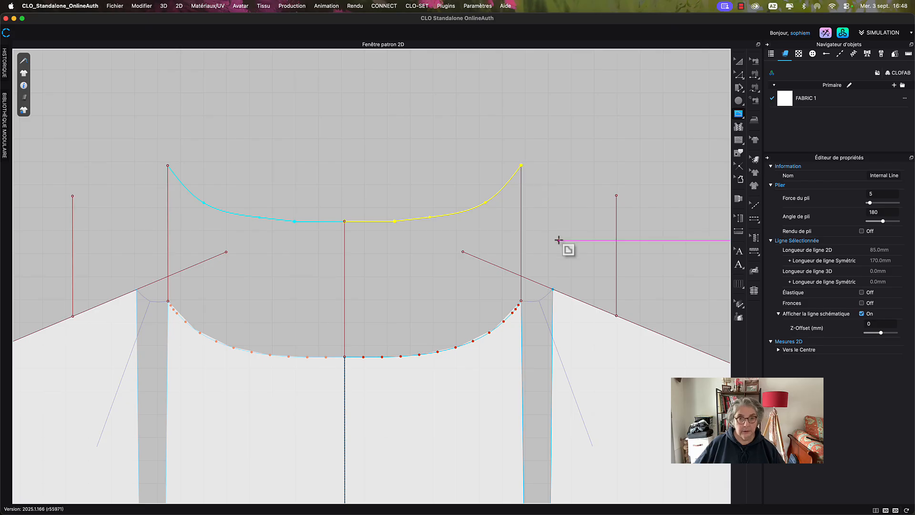
- Draw a curved internal line about 154 mm long from the top of the dart-side vertical line down to the outer shoulder point
middle_click_drag(573, 225, 505, 224)
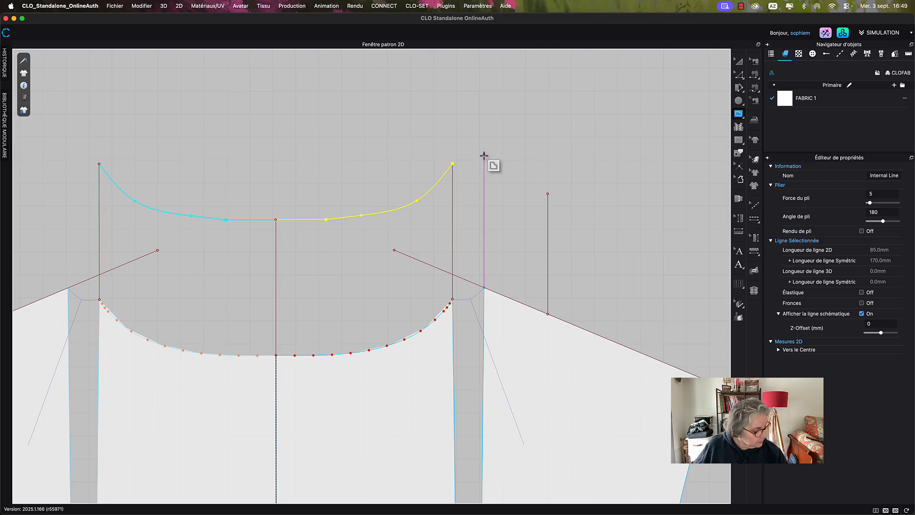
left_click(453, 163)
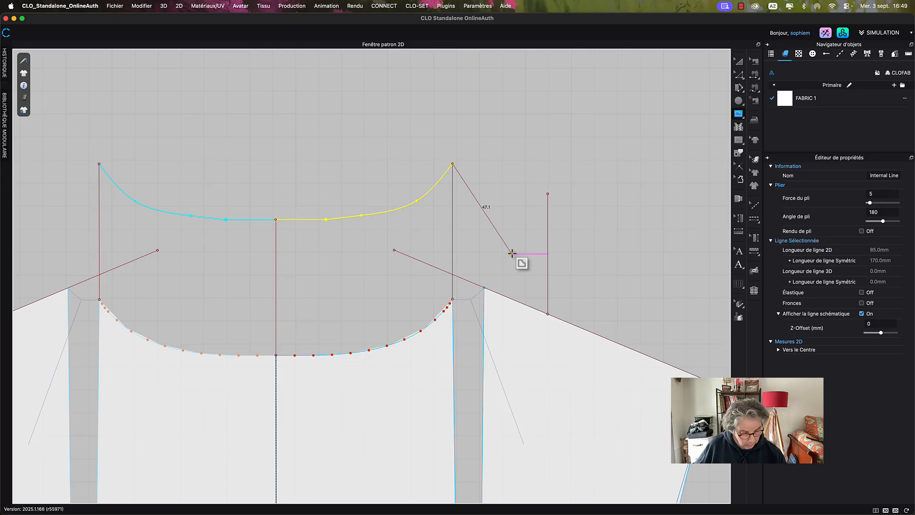
left_click(488, 232)
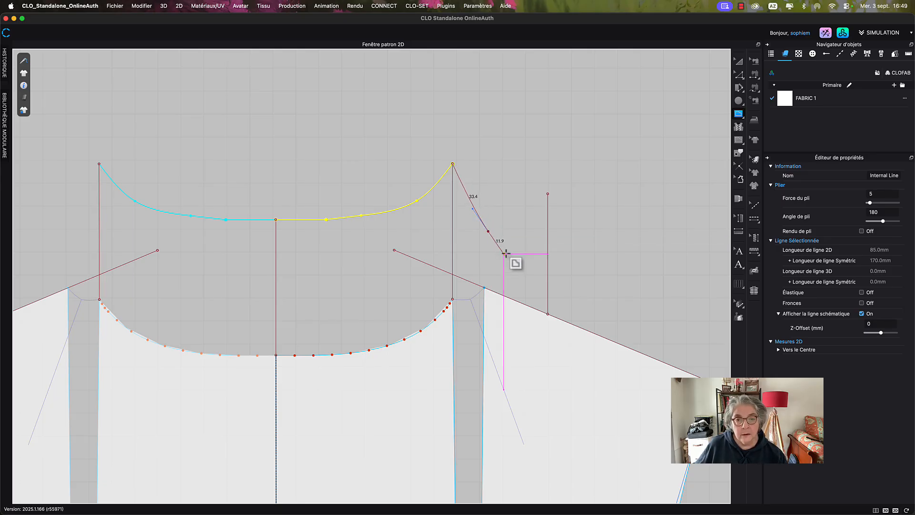
left_click(539, 299)
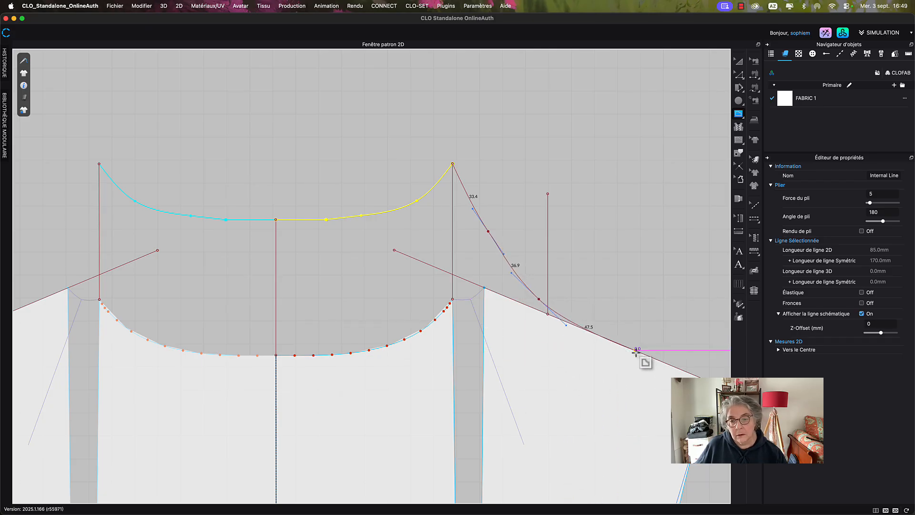
left_click(713, 385)
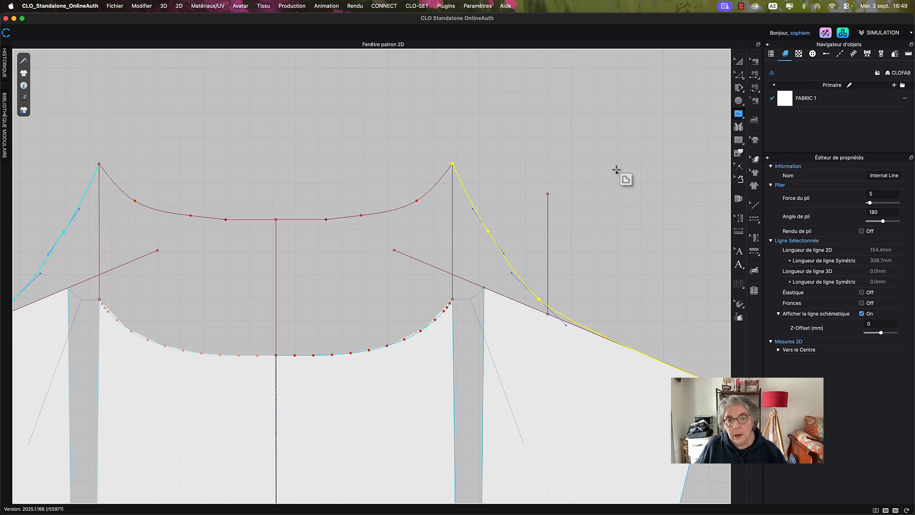
- Move the upper intermediate point of the collar's side curve slightly inward toward the neck to hollow the curve
left_click(738, 73)
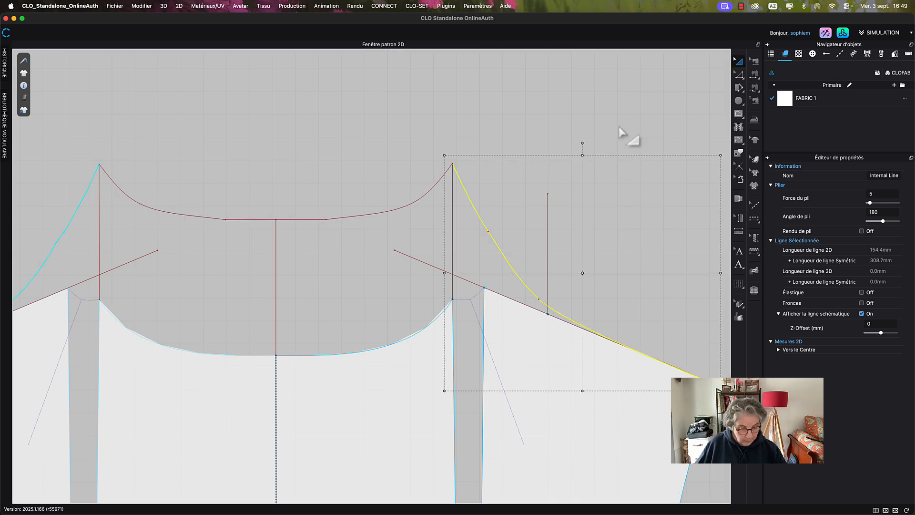
left_click(506, 240)
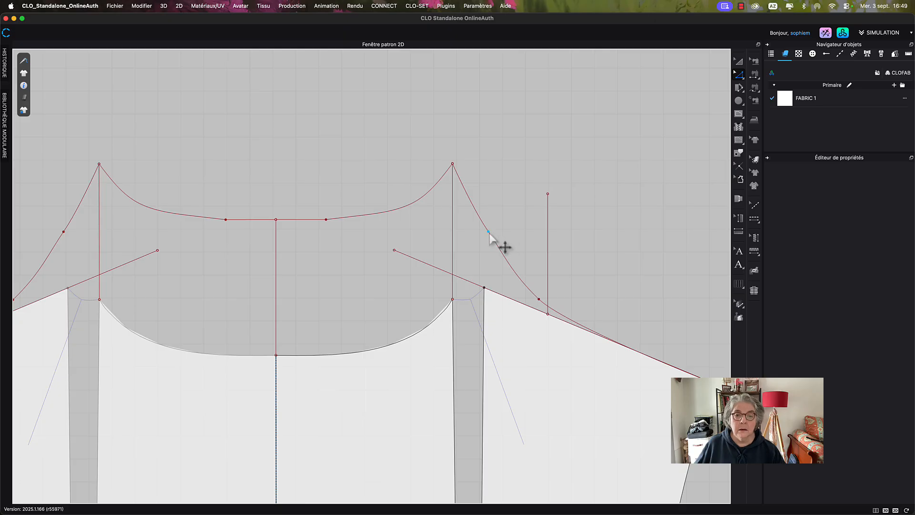
left_click_drag(488, 233, 484, 238)
left_click(500, 234)
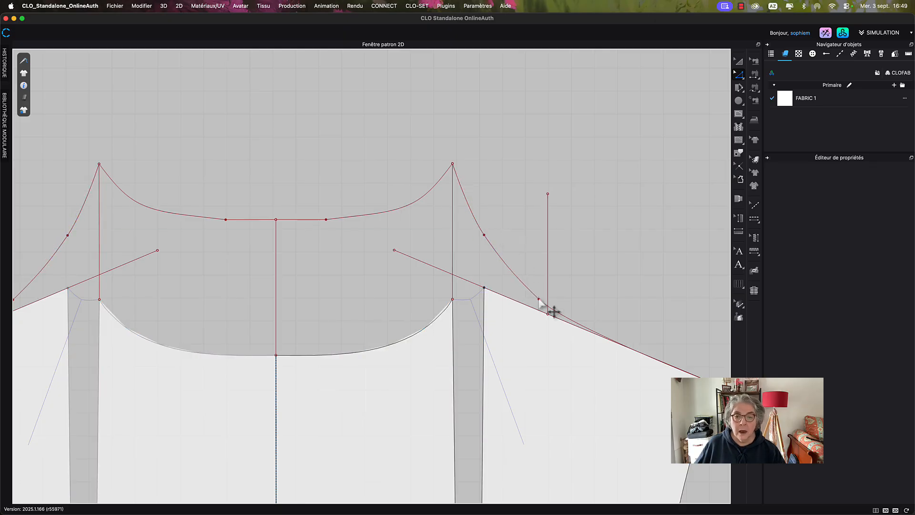
- Move the side curve's lower intermediate point onto the base of the vertical shoulder line
left_click_drag(539, 300, 542, 299)
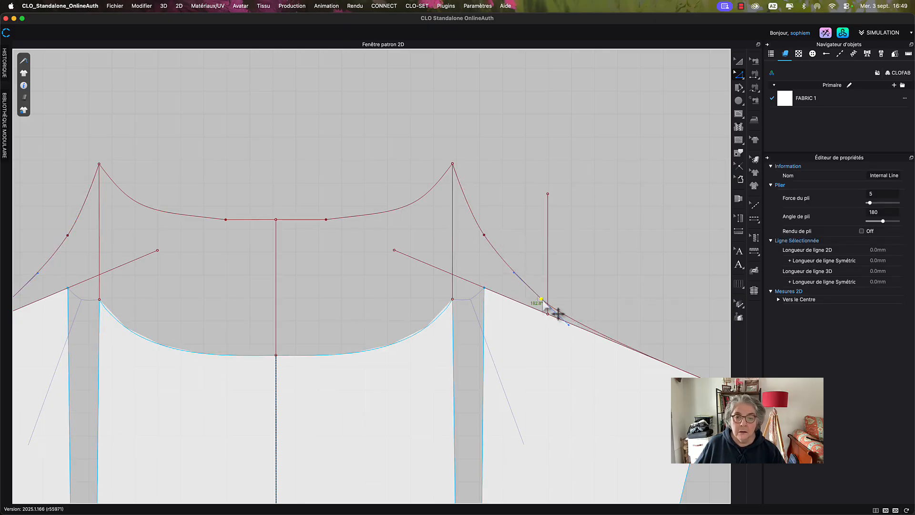
left_click(592, 323)
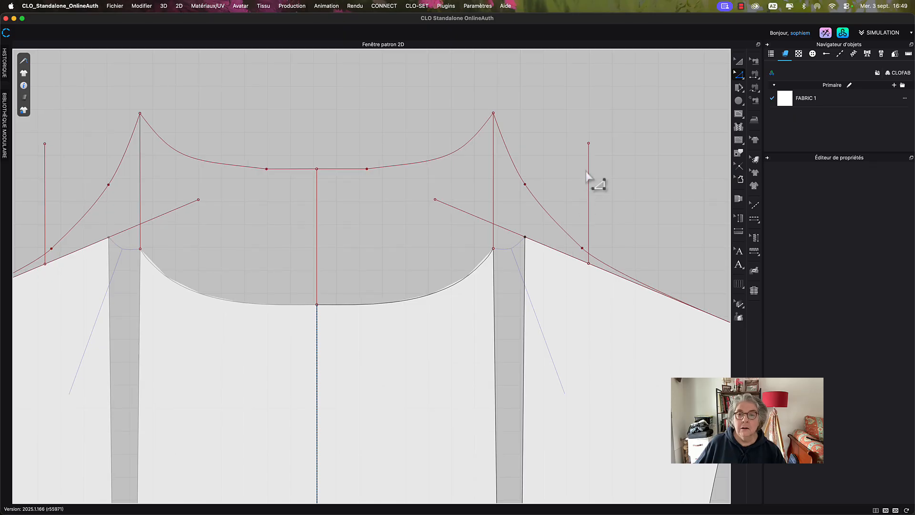
left_click(582, 251)
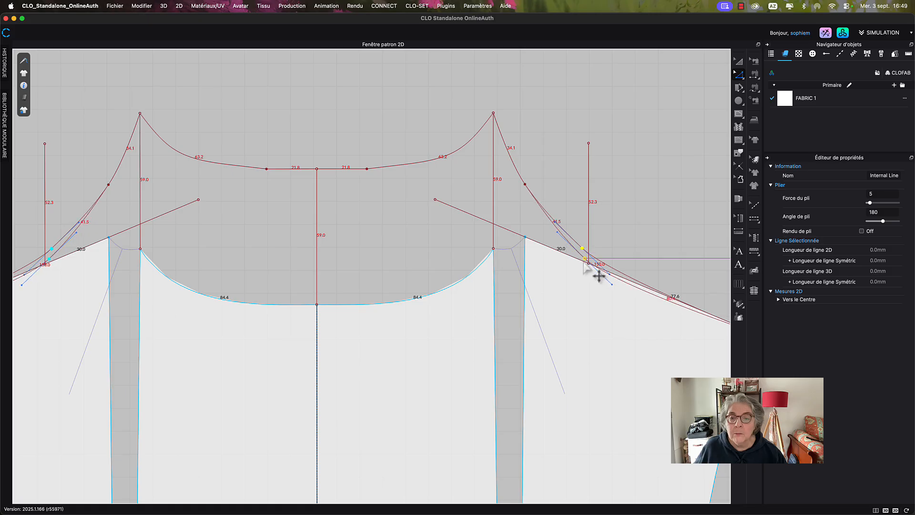
left_click_drag(585, 262, 588, 263)
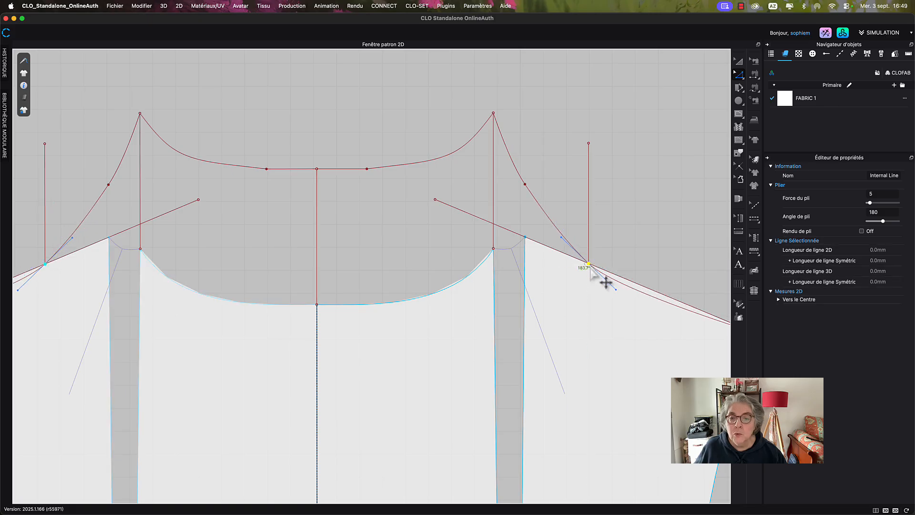
- Adjust the curve handle at the base of the vertical shoulder line so the outer segment follows the shoulder seam
scroll(604, 286, "down", 3)
middle_click_drag(629, 329, 568, 329)
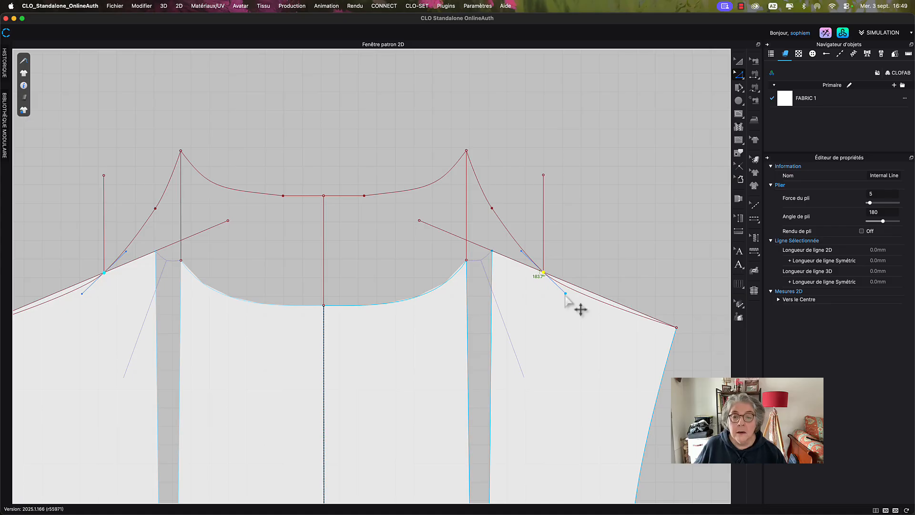
left_click_drag(565, 296, 567, 286)
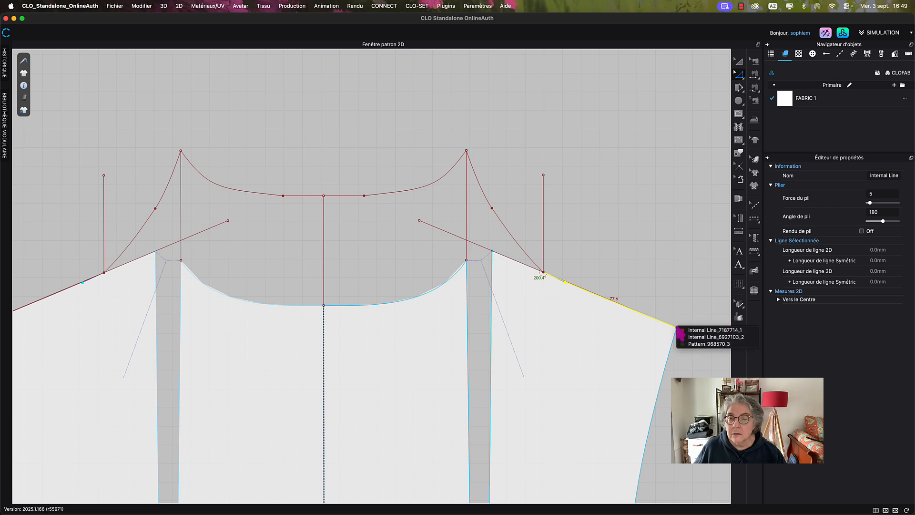
left_click(646, 252)
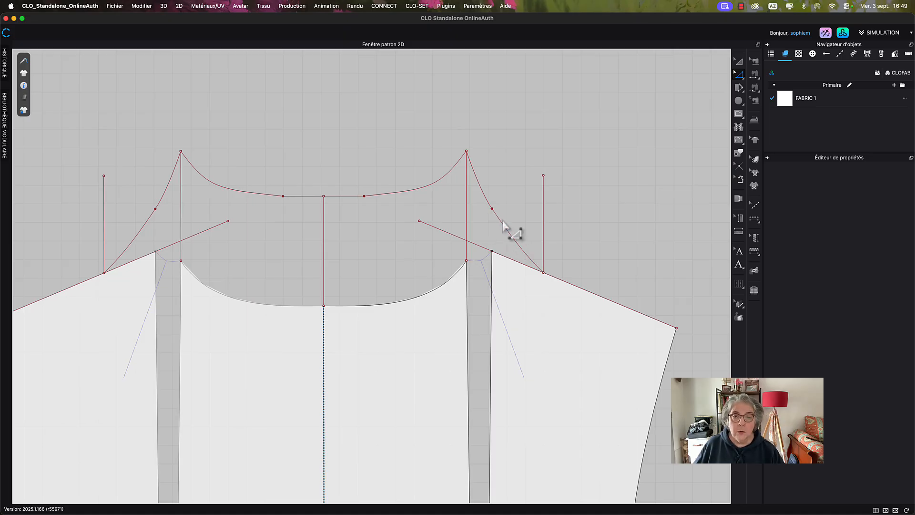
- Adjust the curve handle at the side curve's middle point to hollow the segment running down to the shoulder
left_click(492, 209)
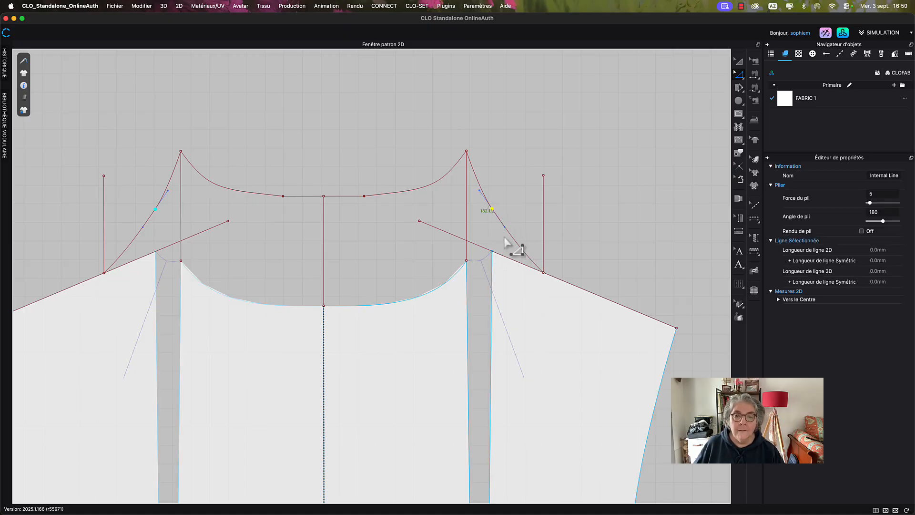
left_click_drag(506, 229, 504, 240)
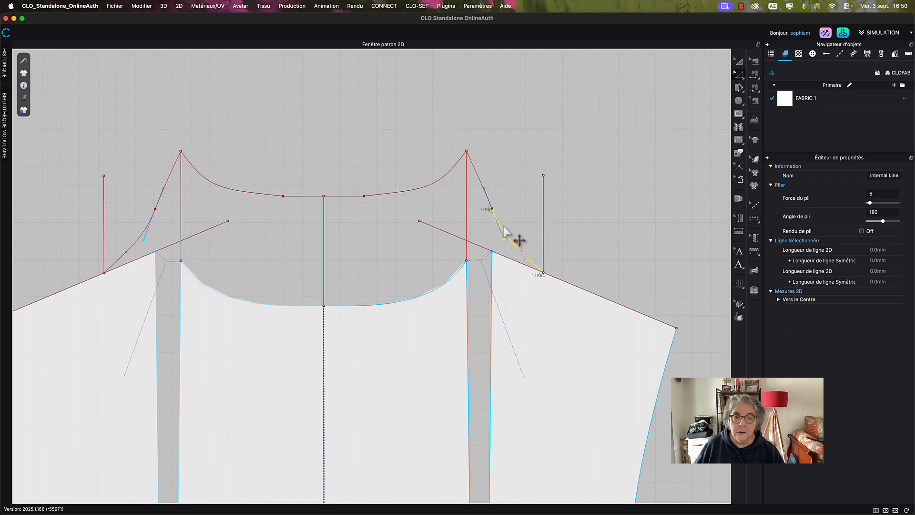
left_click(503, 217)
left_click(486, 195)
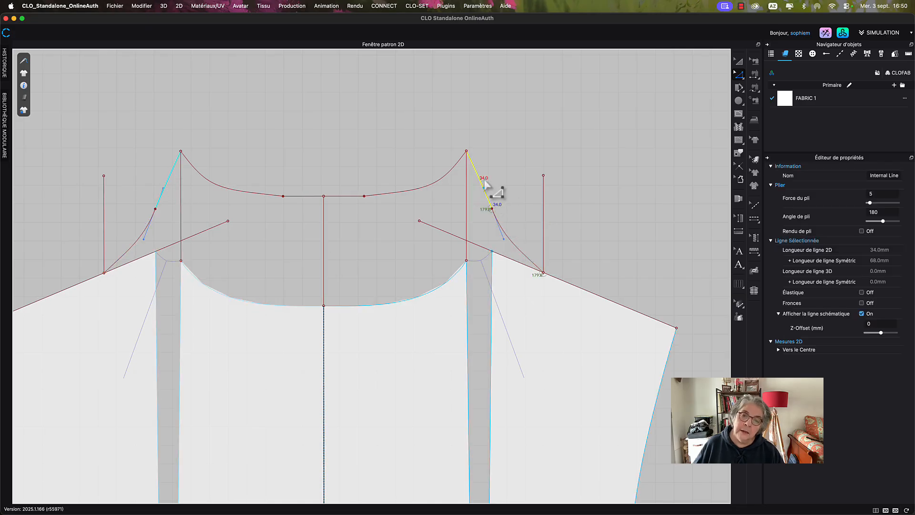
- Reshape the back collar's right side curve by shifting its middle point inward and adding a curve point on the lower segment
left_click(491, 211)
left_click_drag(490, 215, 487, 215)
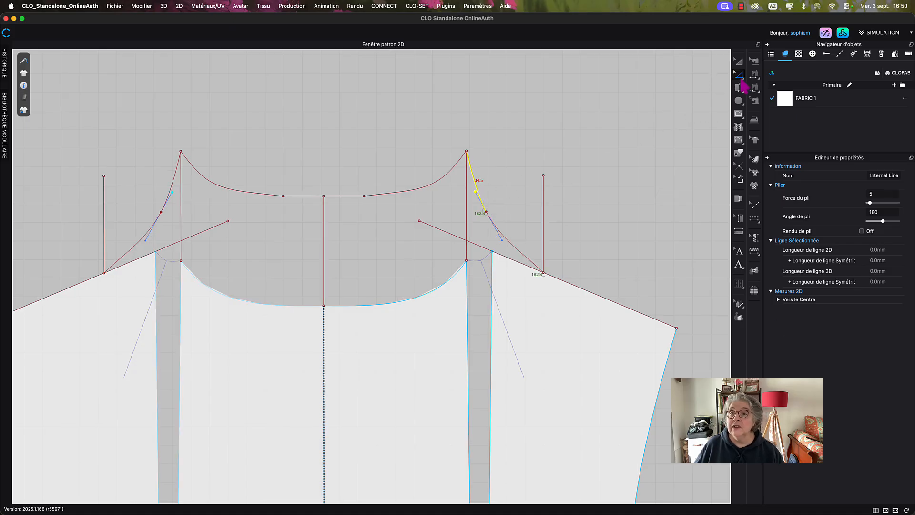
left_click(740, 76)
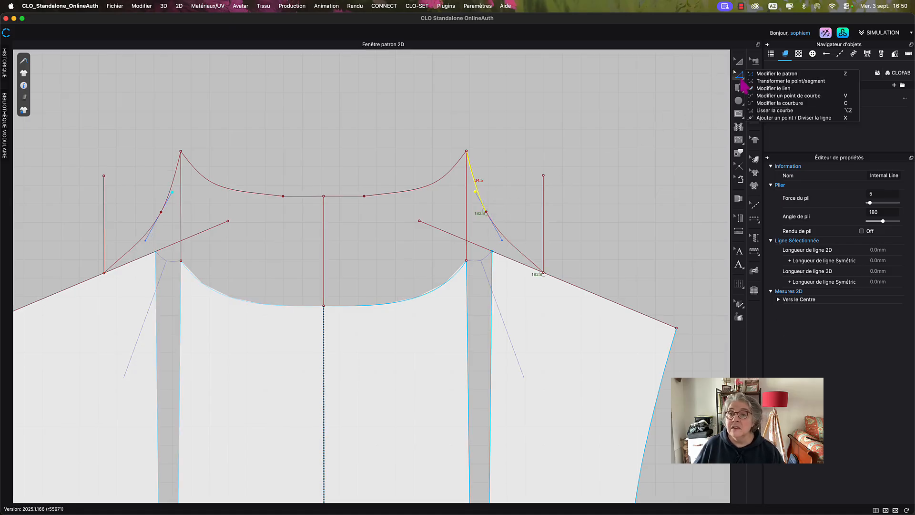
left_click(763, 96)
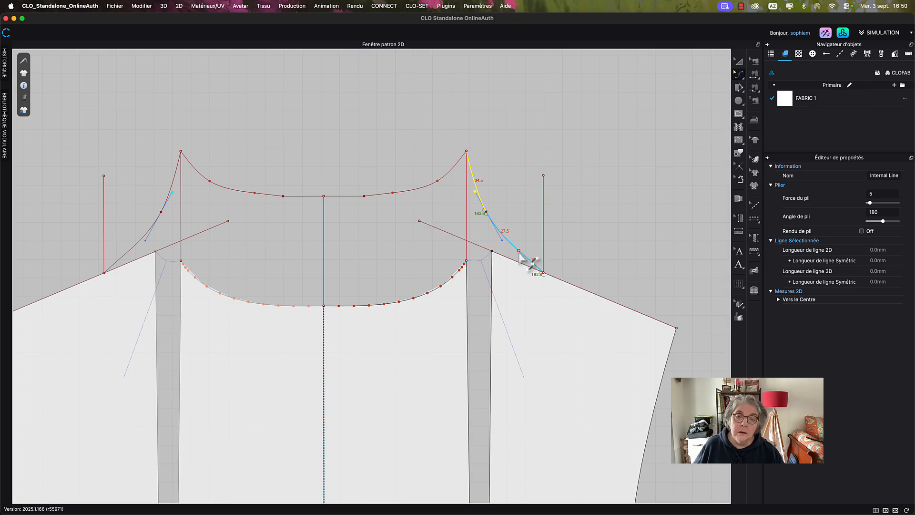
left_click(518, 252)
key("z")
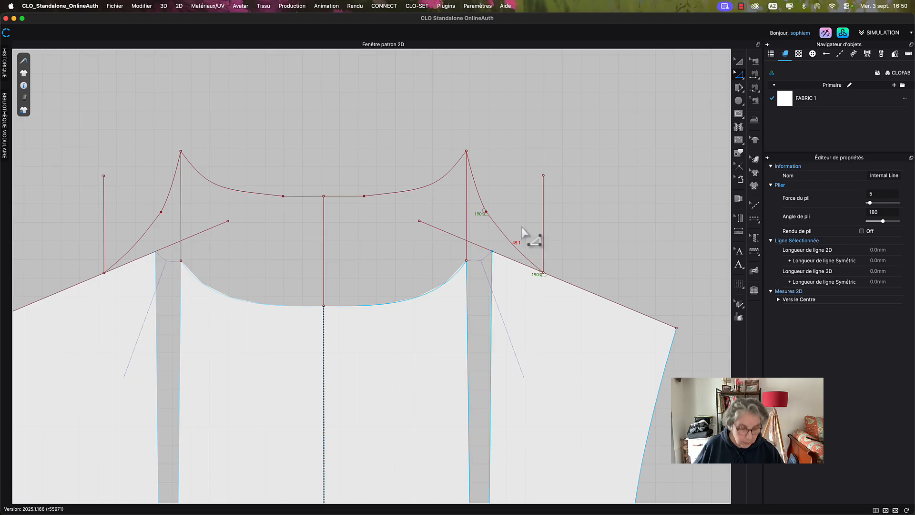
- Adjust the curvature of the back collar's lower side segment at its curve point near the shoulder line
left_click(740, 76)
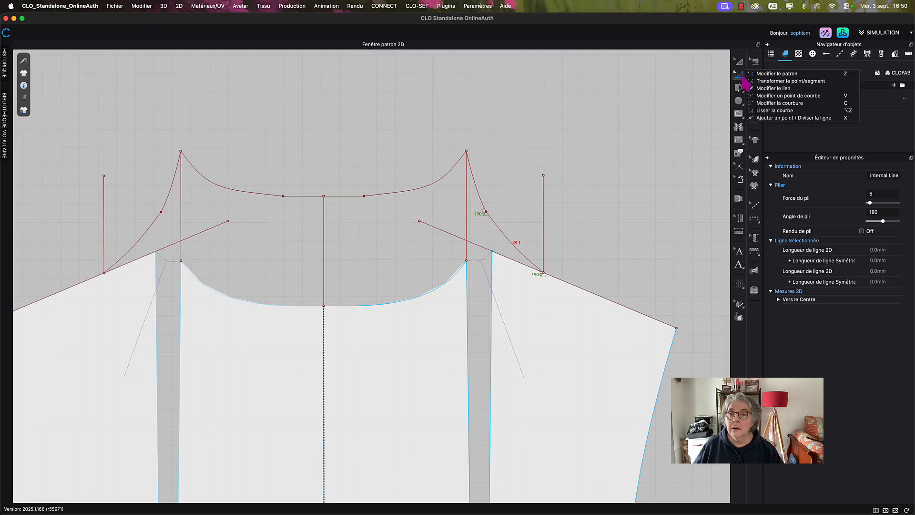
left_click(767, 104)
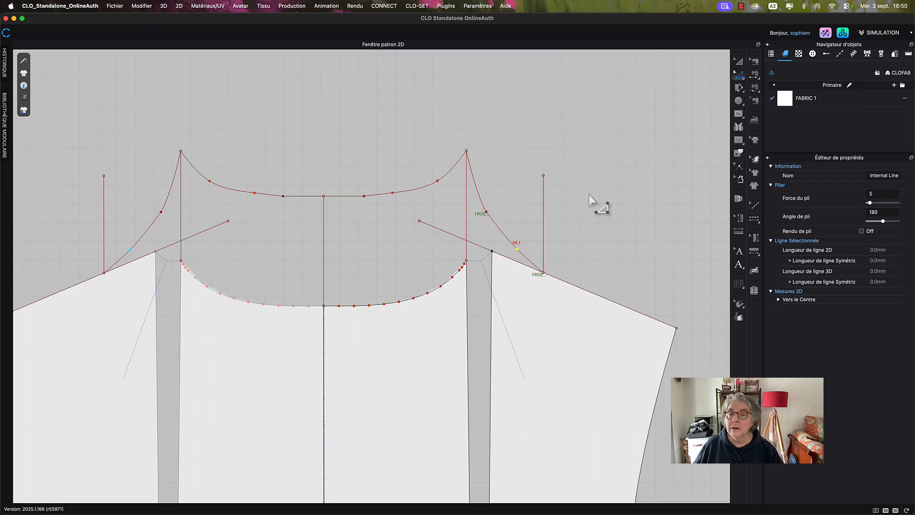
left_click(517, 251)
left_click(508, 219)
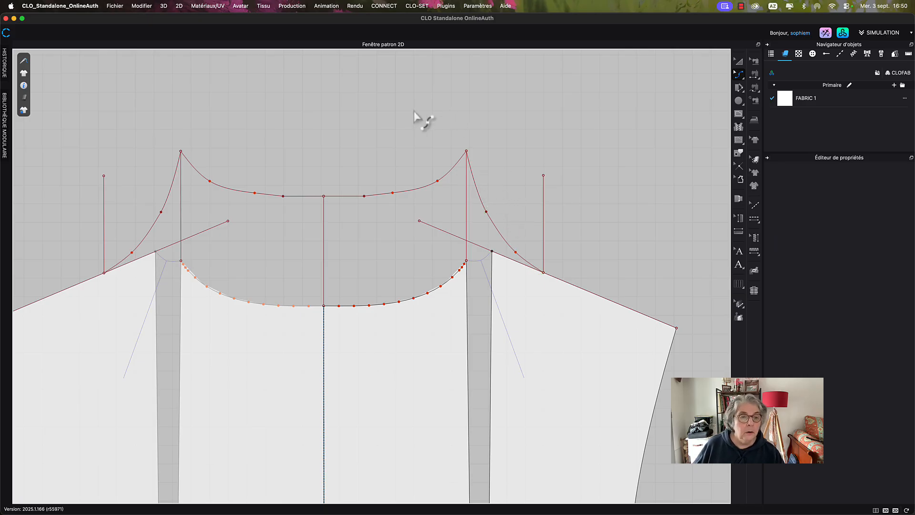
- Examine the collar and neckline curves drawn on the back and front bodice pieces
middle_click_drag(419, 119, 439, 135)
scroll(458, 92, "down", 3)
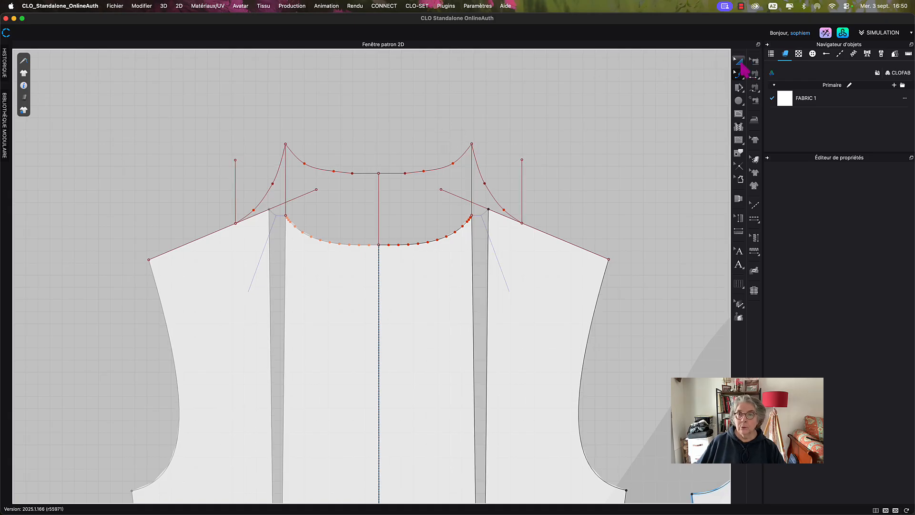
left_click(739, 62)
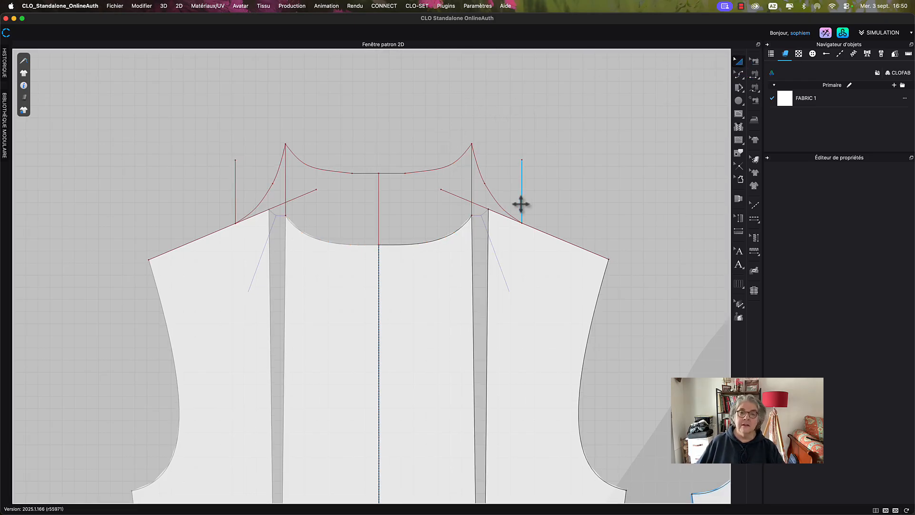
scroll(525, 199, "down", 5)
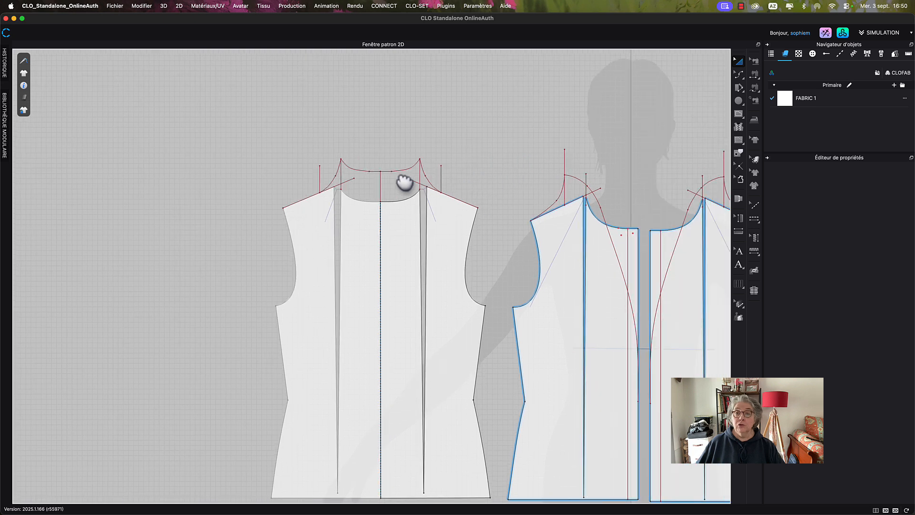
scroll(500, 198, "up", 5)
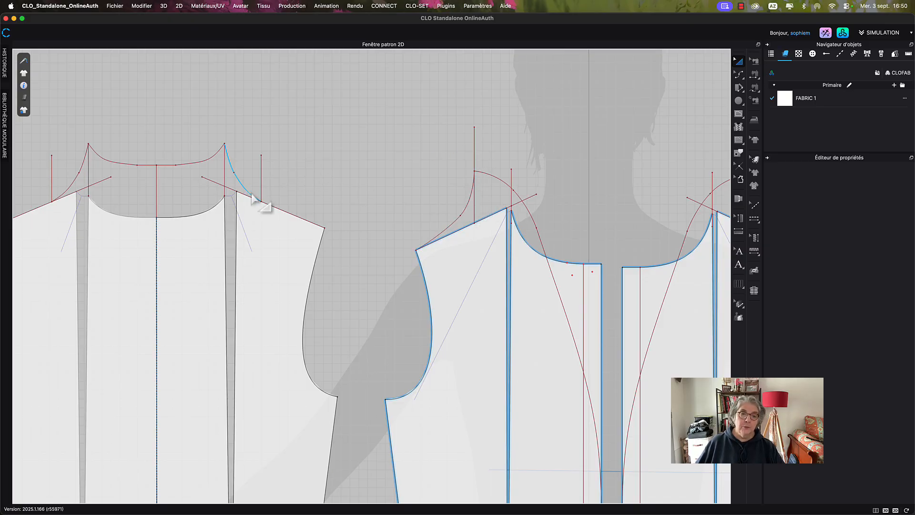
scroll(507, 211, "up", 3)
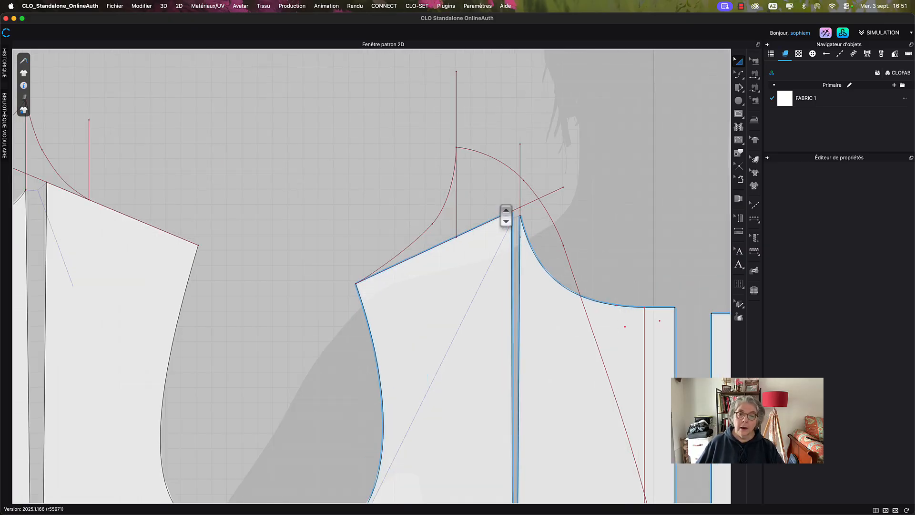
scroll(307, 190, "down", 1)
middle_click_drag(339, 179, 442, 195)
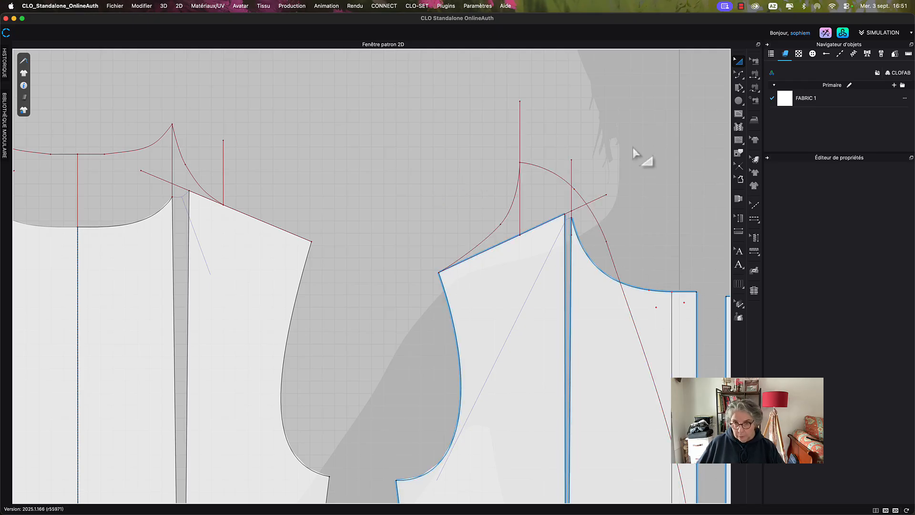
left_click(753, 62)
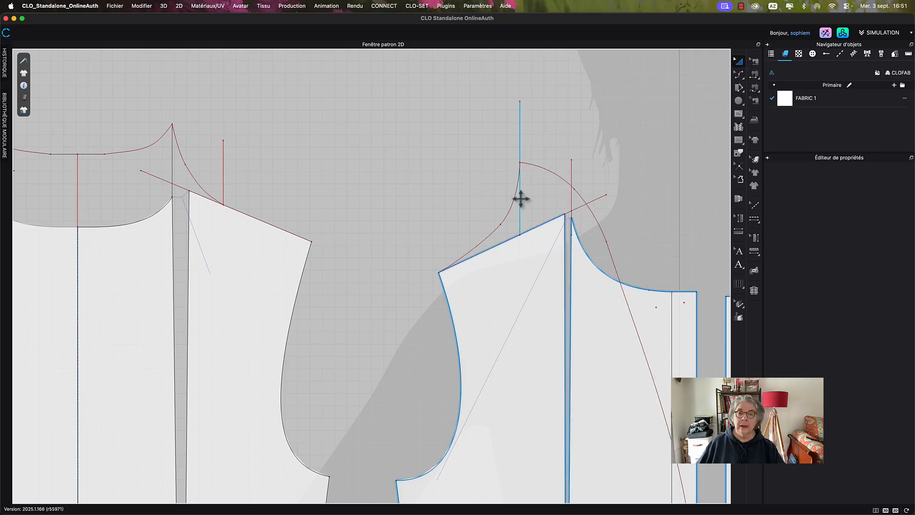
scroll(467, 207, "down", 3)
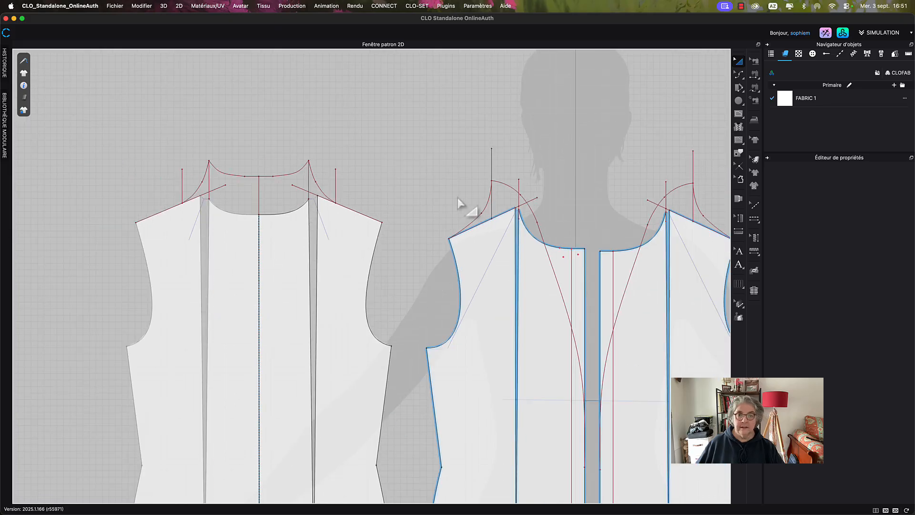
left_click(739, 74)
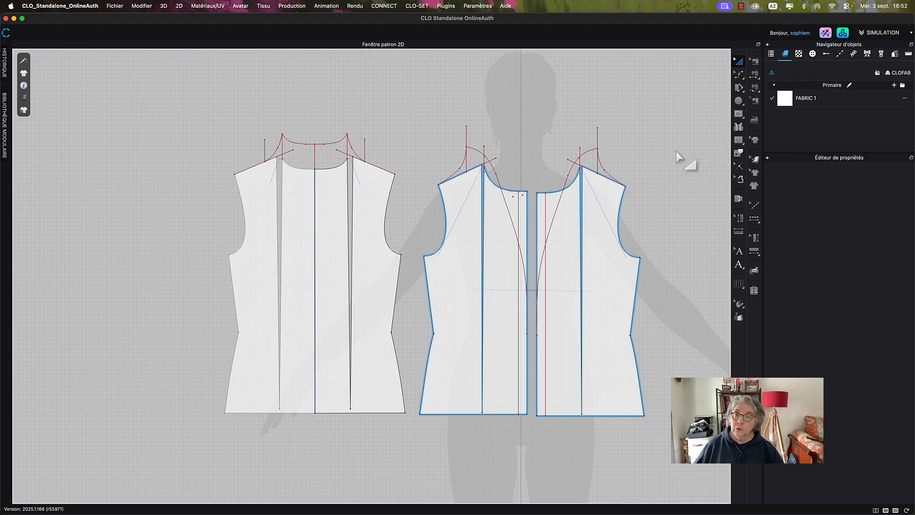
- With the Trace tool, select the left-hand front piece's lapel curve, the collar-to-shoulder curve and the armhole
left_click(738, 153)
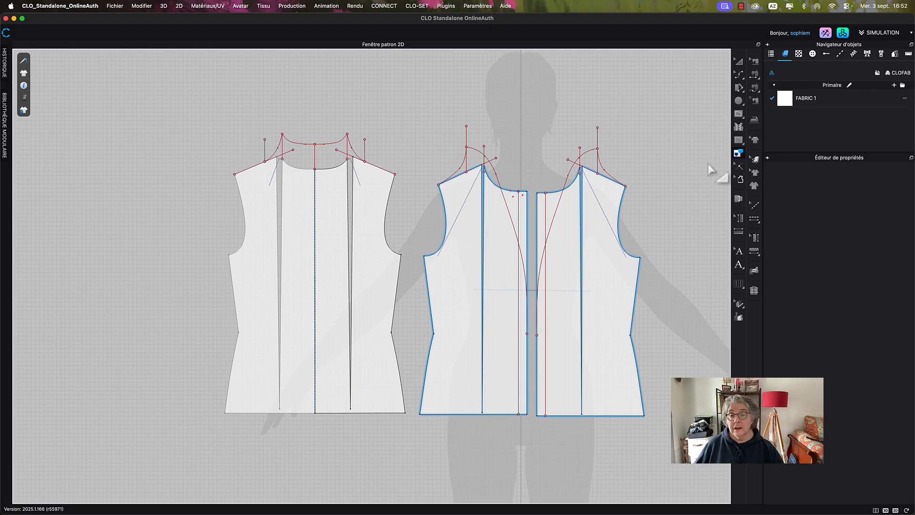
left_click(473, 149)
scroll(474, 152, "up", 3)
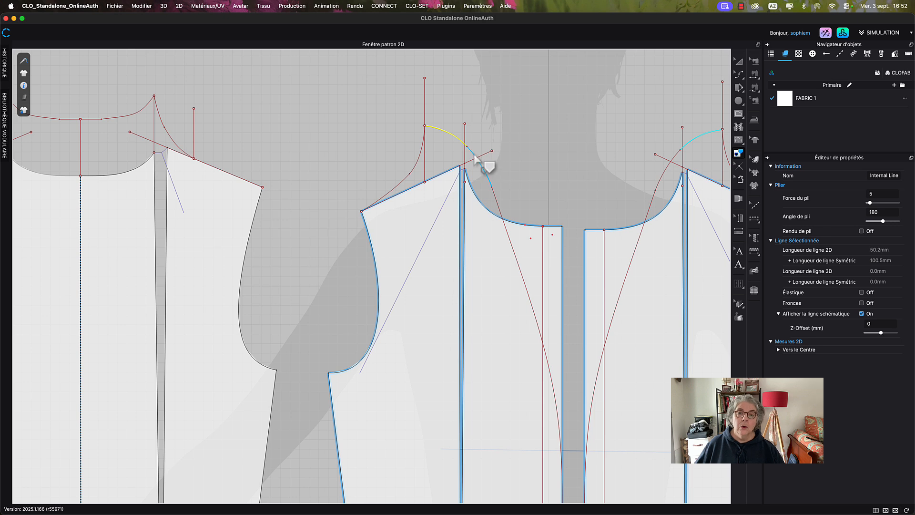
left_click(477, 159, "shift")
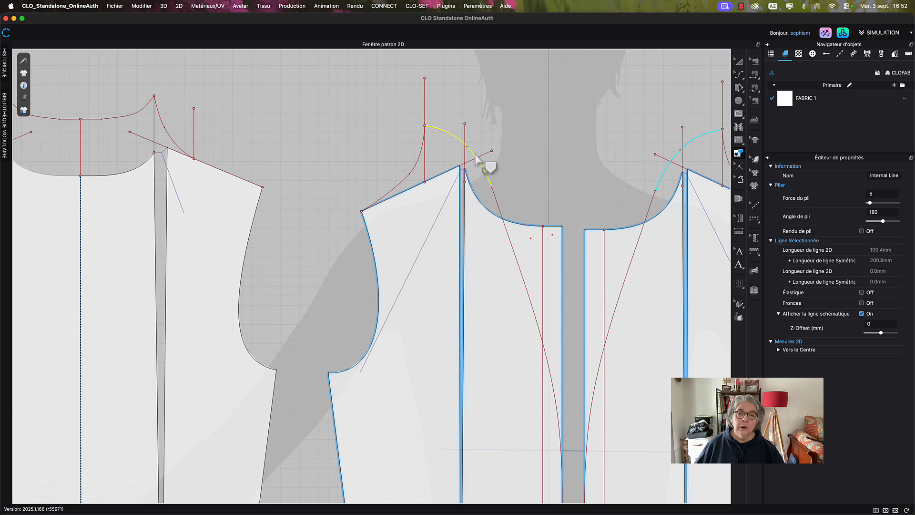
left_click(496, 203, "shift")
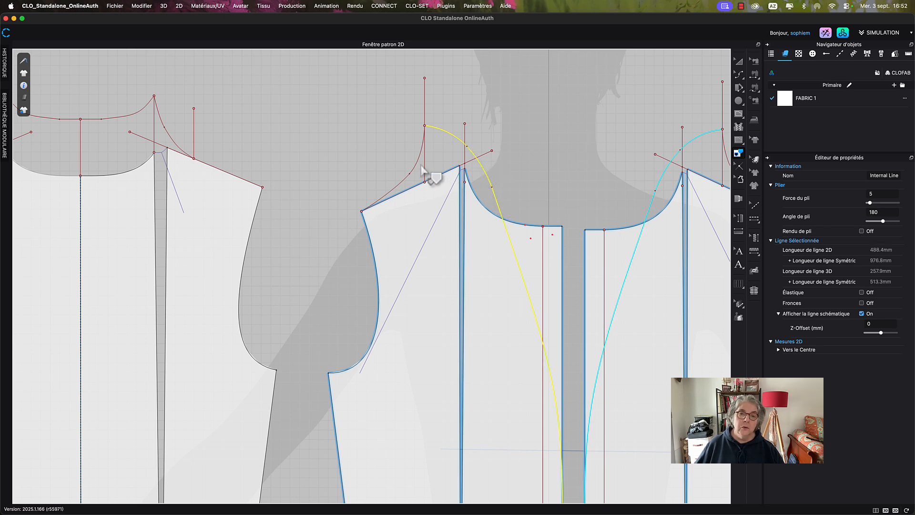
left_click(409, 175, "shift")
left_click(408, 179, "shift")
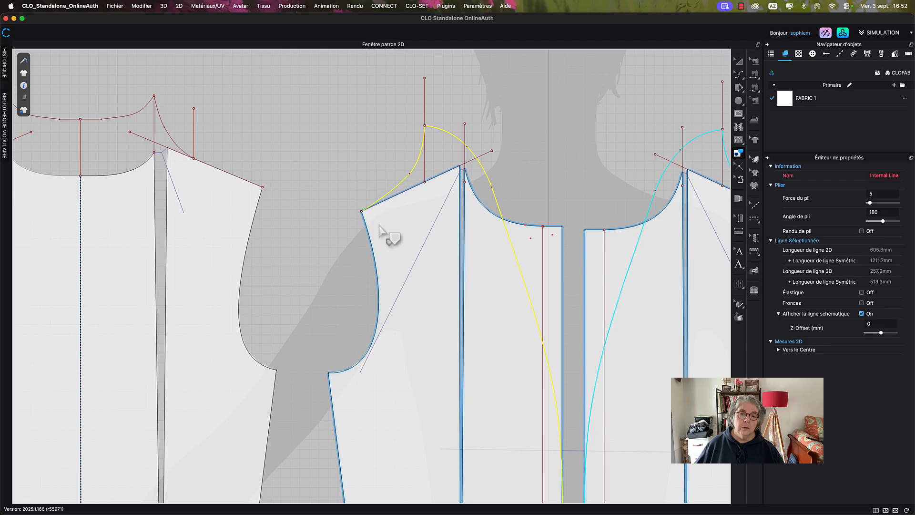
left_click(376, 240, "shift")
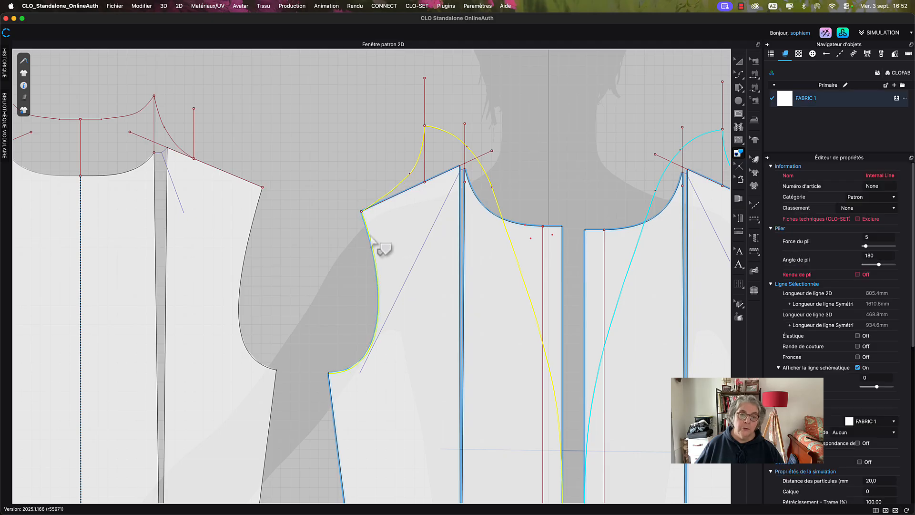
- Add the left-hand front piece's side seam, hem and lower centre-front edge to the Trace selection
right_click_drag(378, 245, 442, 61)
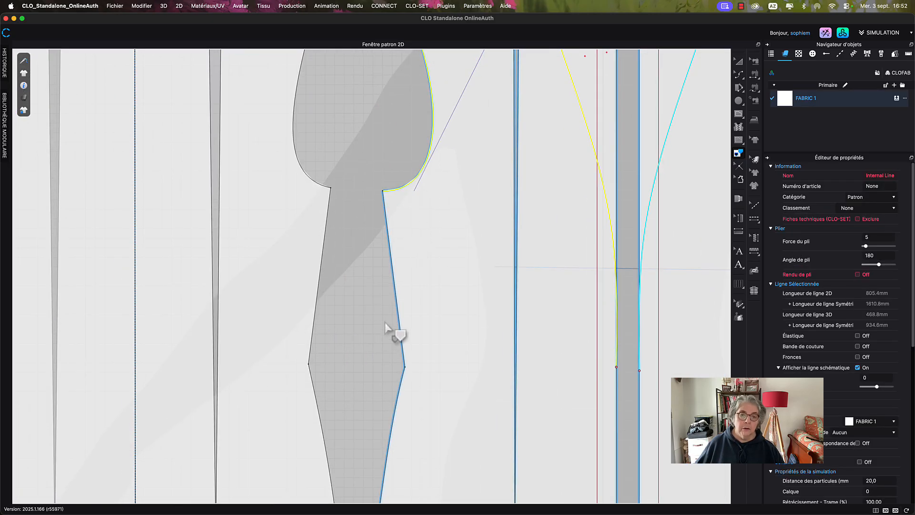
left_click(402, 322, "shift")
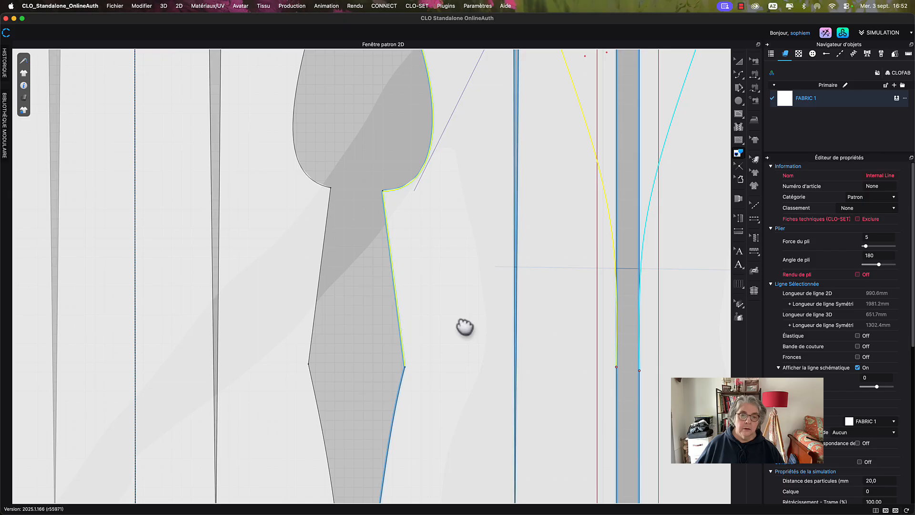
right_click_drag(465, 327, 475, 112)
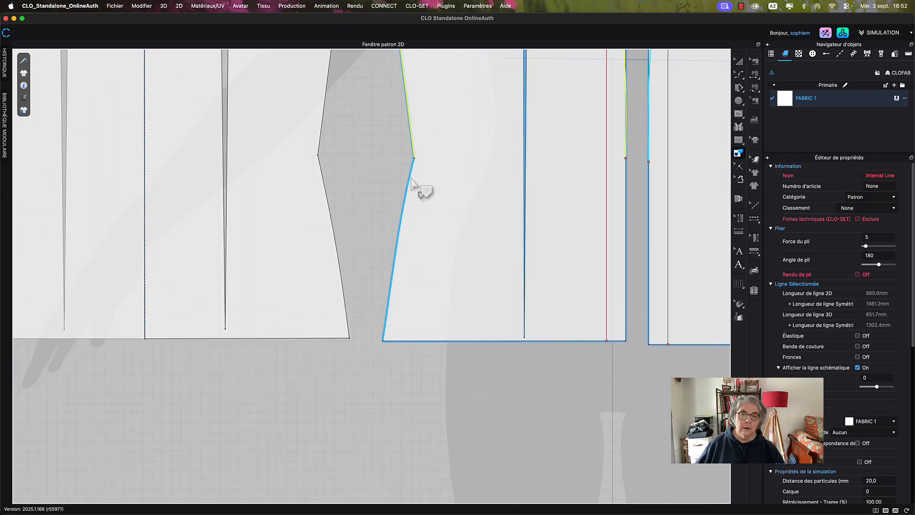
left_click(414, 185, "shift")
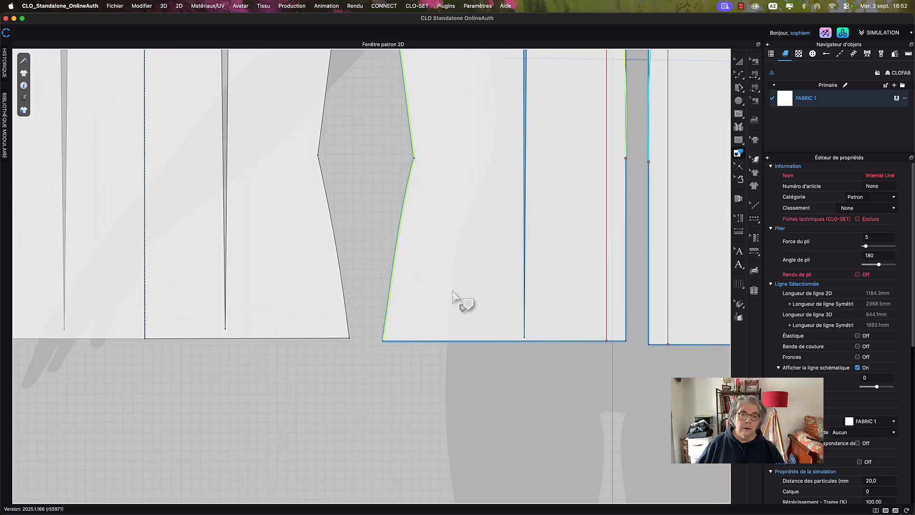
left_click(511, 340, "shift")
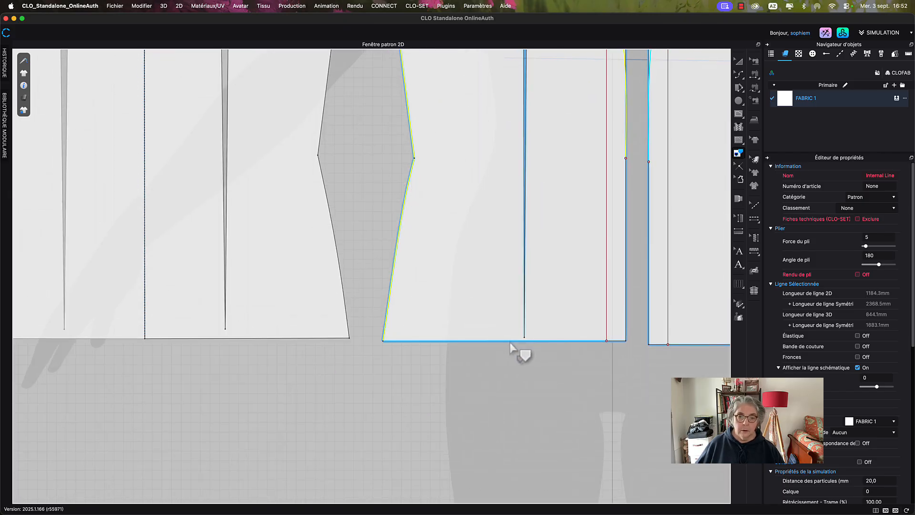
left_click(620, 343, "shift")
left_click(627, 324, "shift")
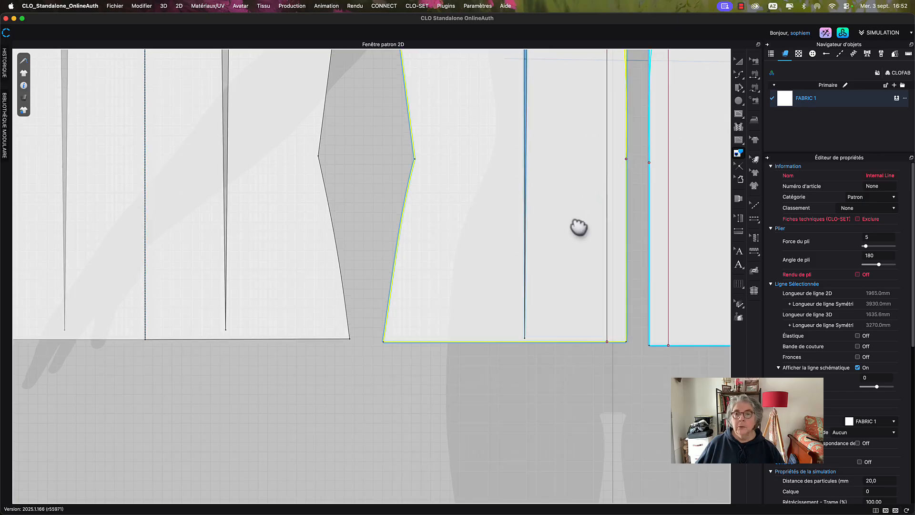
- Try to trace the selected front outline as a new shape and clear the selection
scroll(579, 224, "down", 5)
middle_click_drag(567, 256, 552, 331)
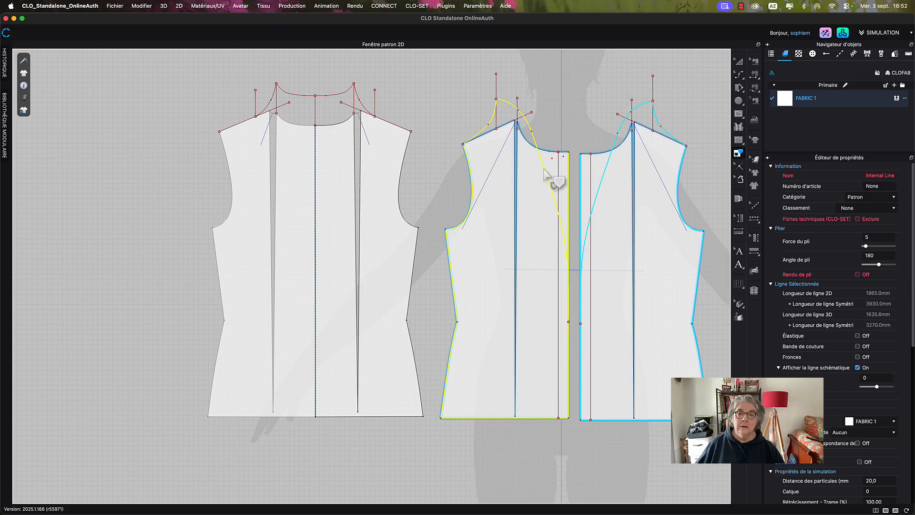
right_click(545, 170)
left_click(553, 171)
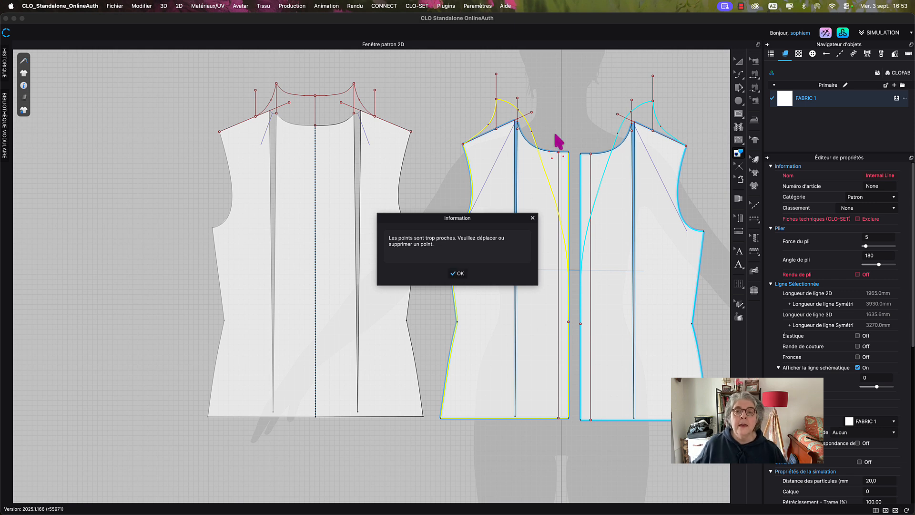
left_click(459, 274)
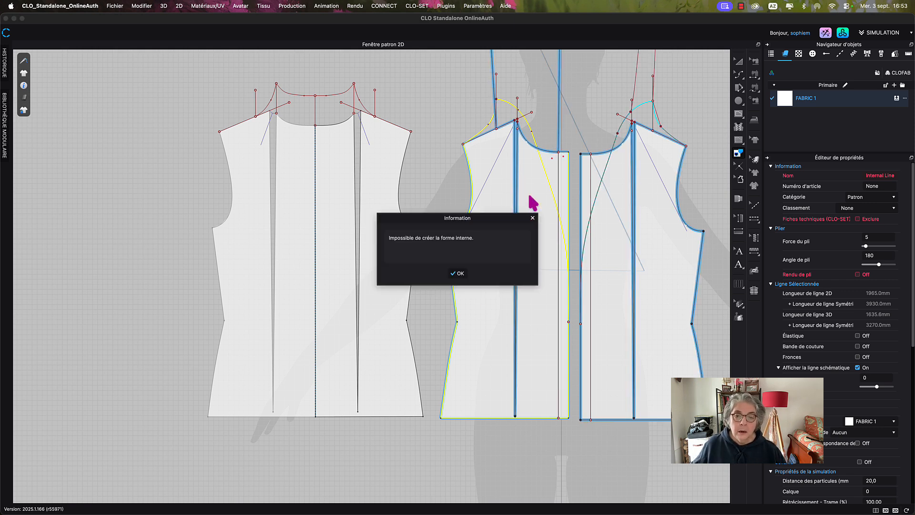
left_click(459, 274)
scroll(548, 118, "down", 3)
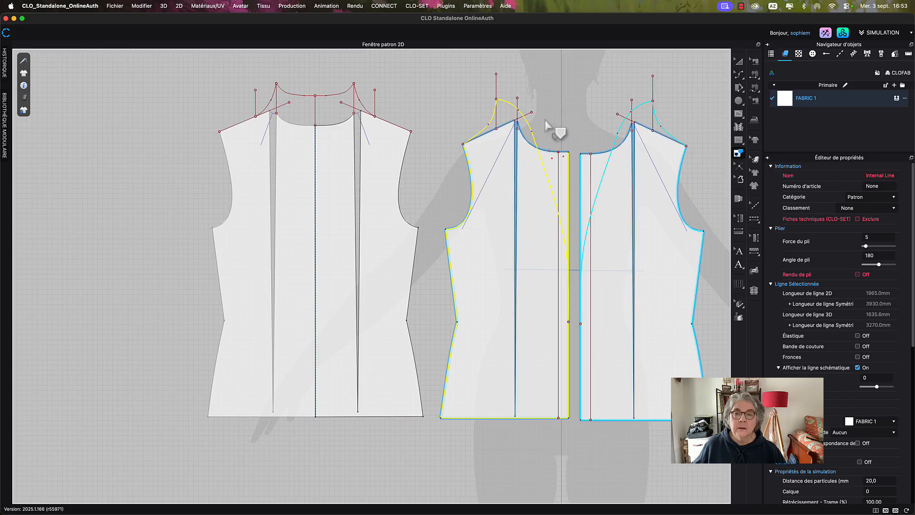
middle_click_drag(555, 128, 545, 182)
left_click(549, 154)
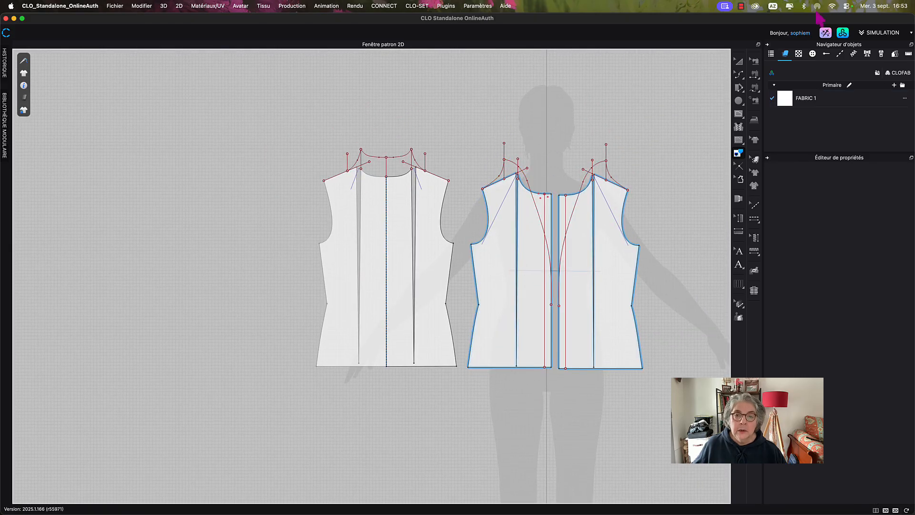
- Delete the two vertical construction lines and the oblique extension line around the left-hand front piece's collar curve
left_click(739, 61)
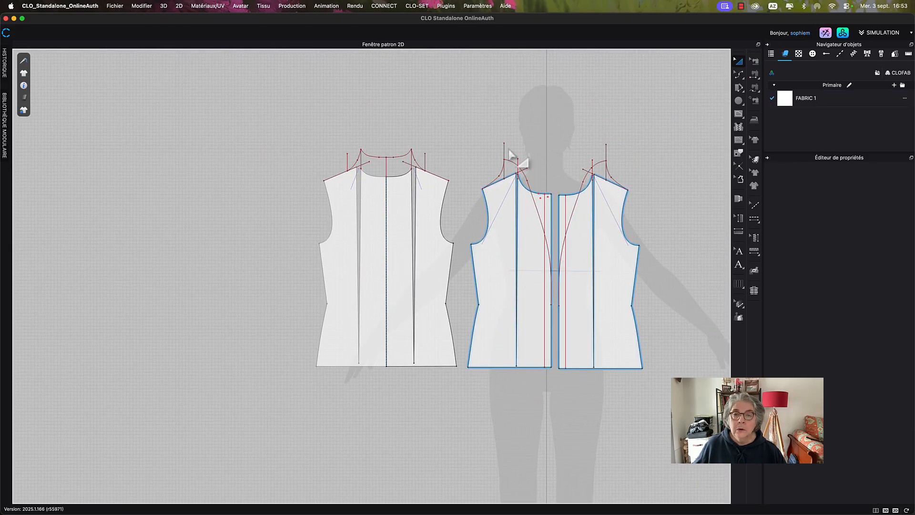
scroll(508, 156, "up", 5)
left_click(498, 152)
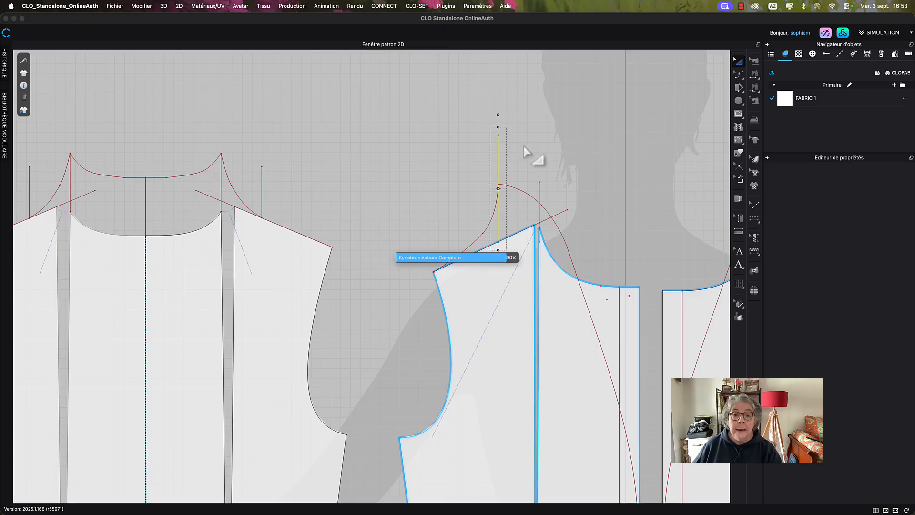
left_click(540, 192)
key("Delete")
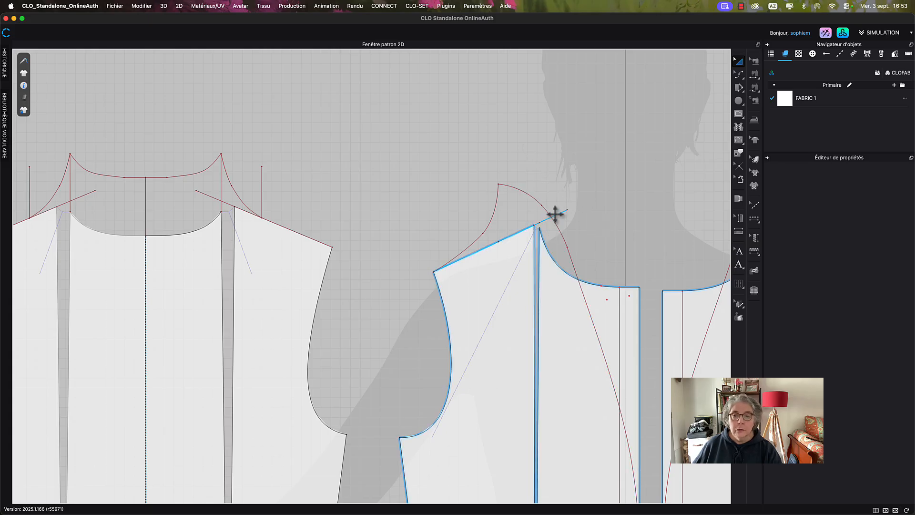
left_click(560, 213)
key("Delete")
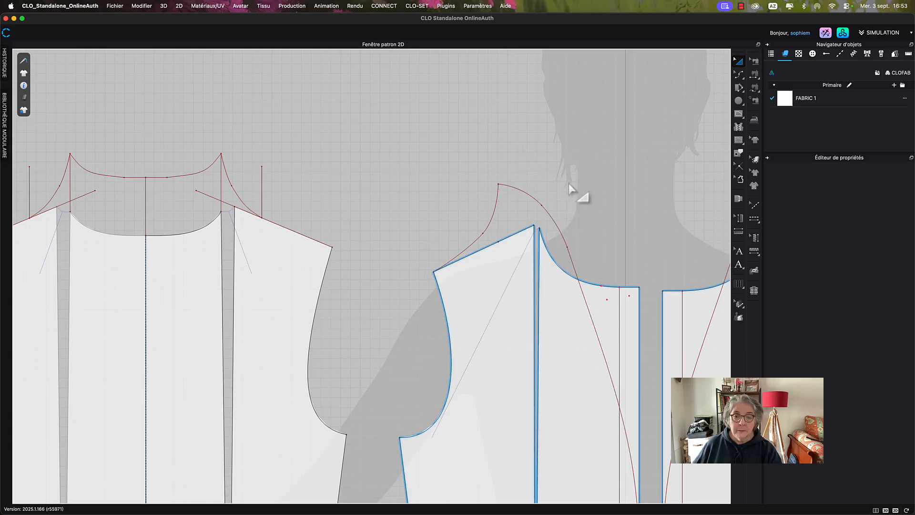
- With the Trace tool, select the left-hand front piece's outline, collar and lapel curves, dart and internal lines, excluding the neckline
scroll(568, 184, "down", 5)
middle_click_drag(579, 191, 572, 151)
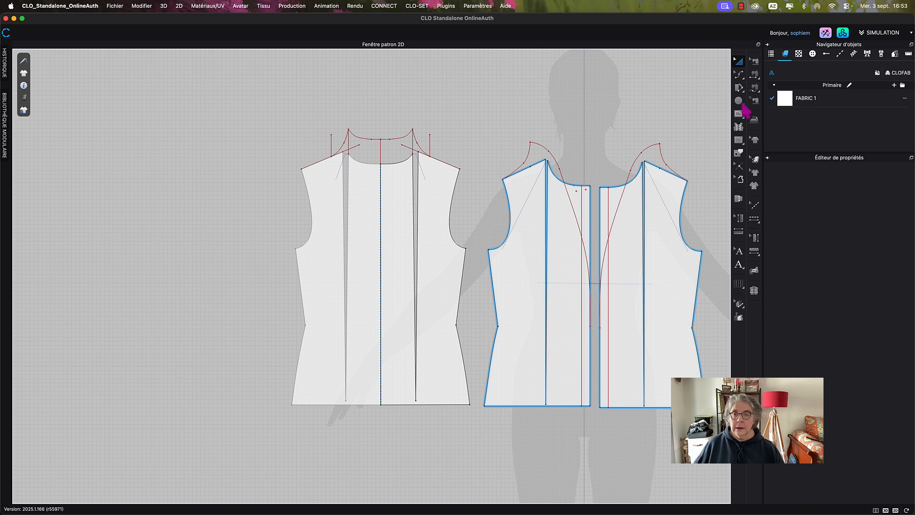
left_click(738, 153)
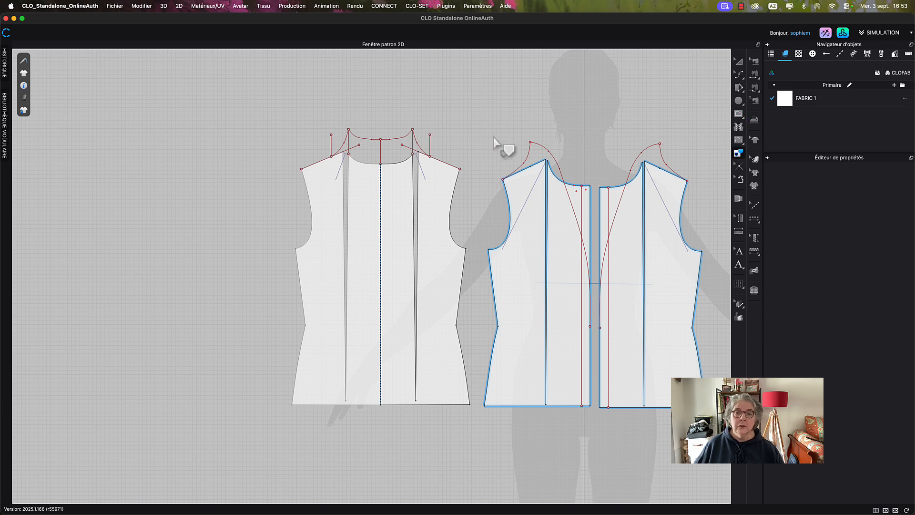
left_click_drag(475, 122, 595, 421)
scroll(576, 220, "up", 5)
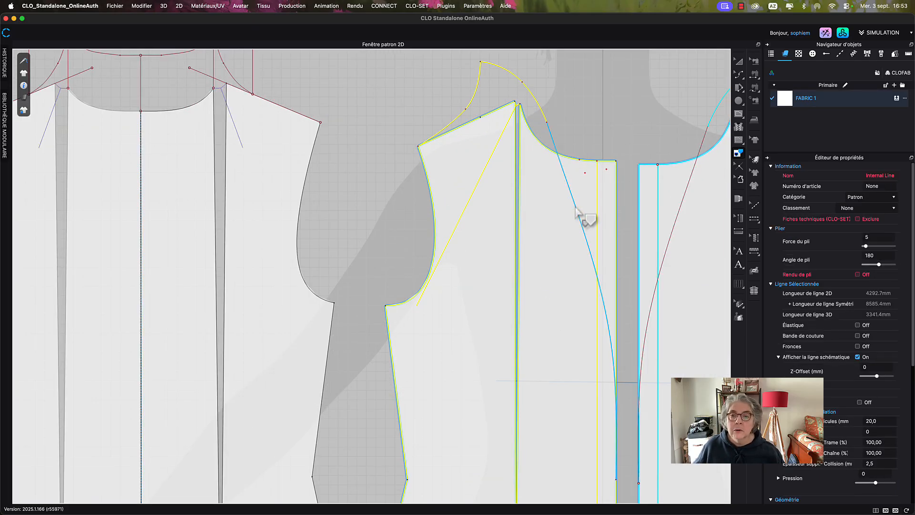
left_click(574, 162)
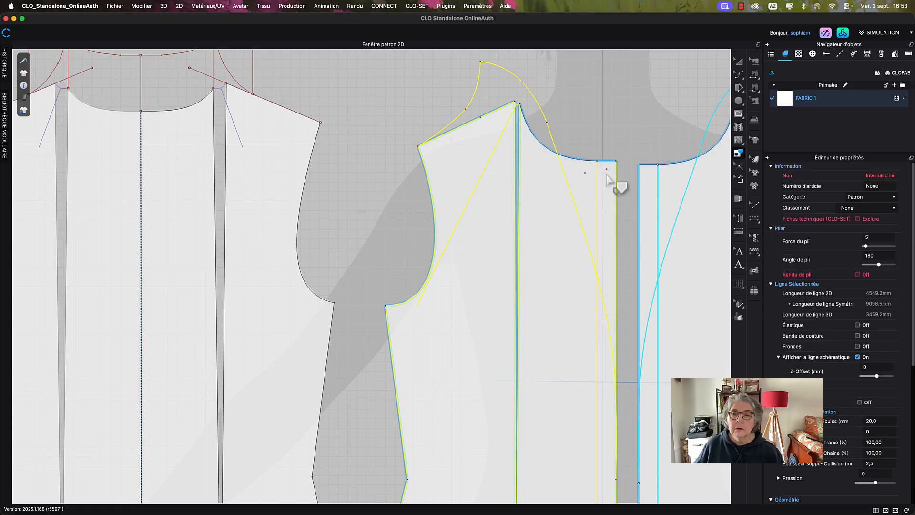
left_click(617, 248)
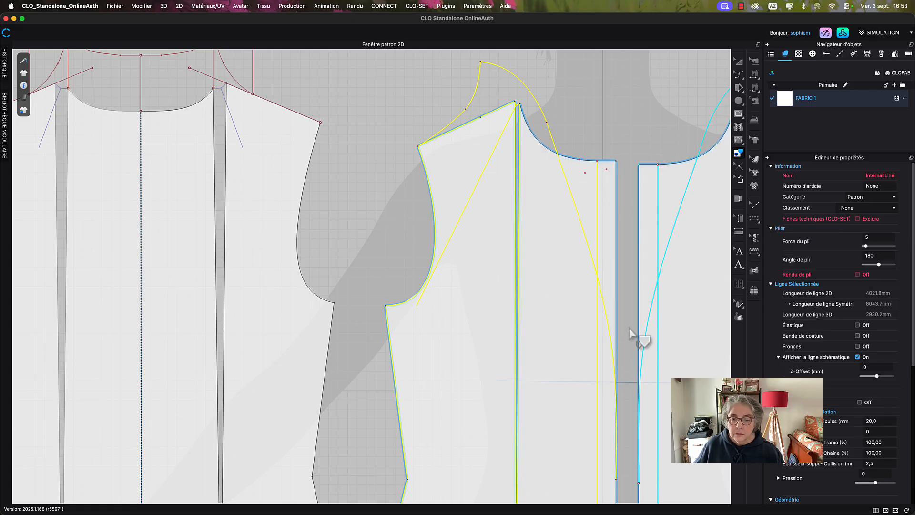
scroll(628, 328, "down", 2)
middle_click_drag(627, 328, 608, 193)
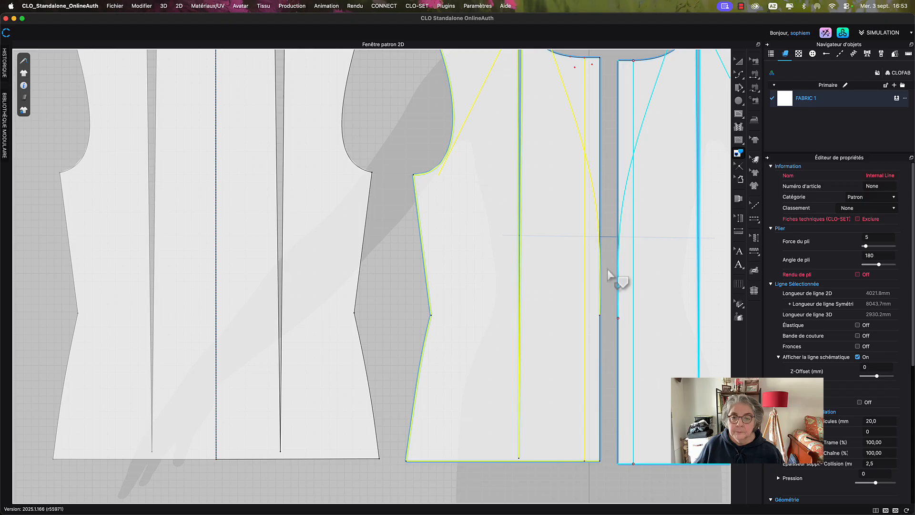
left_click(600, 350)
scroll(549, 261, "down", 3)
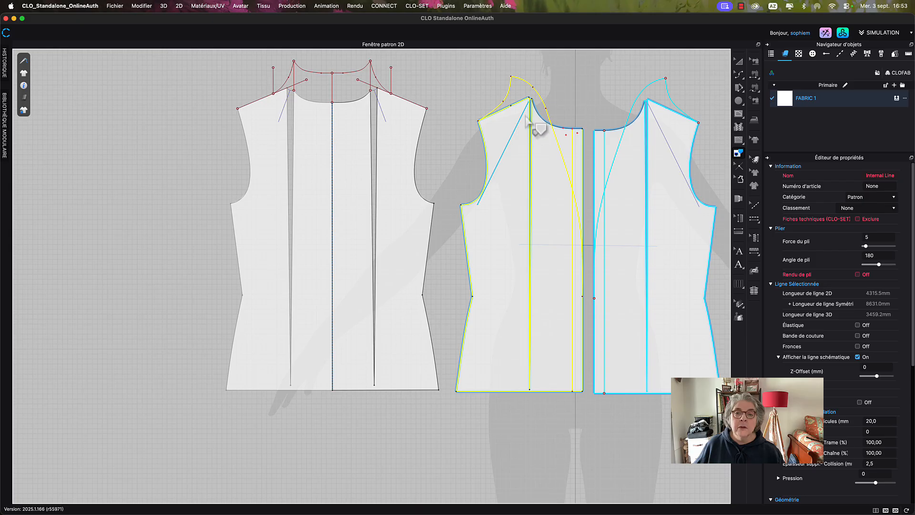
- Remove the short baselines across the top of the left-hand front's shoulder dart from the Trace selection
scroll(531, 98, "up", 10)
scroll(532, 110, "up", 3)
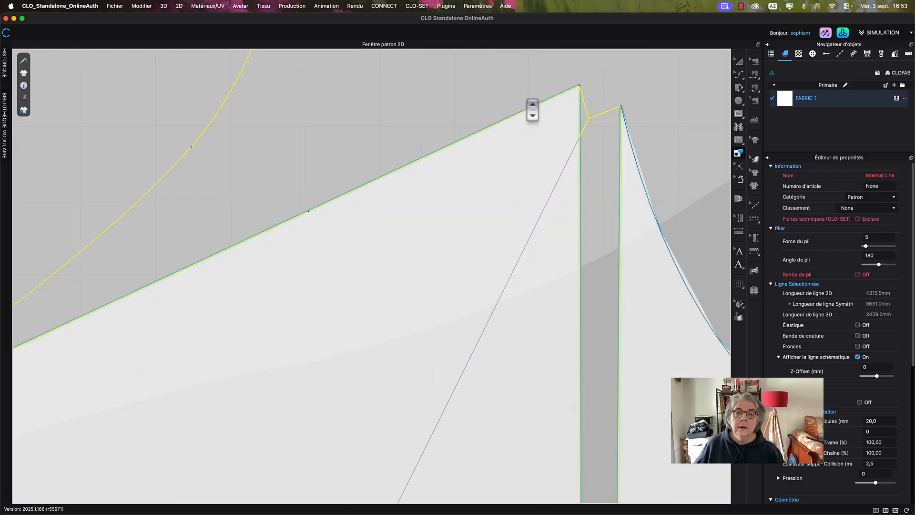
scroll(532, 115, "down", 3)
scroll(533, 116, "down", 5)
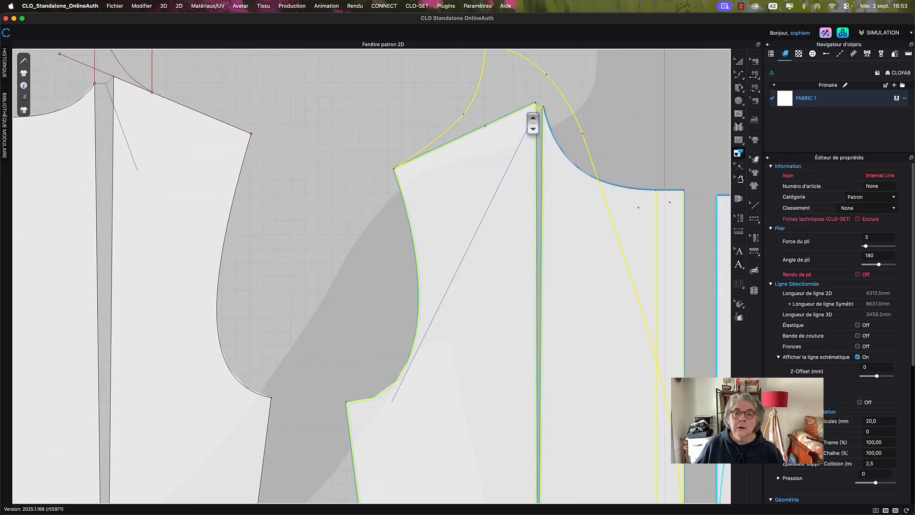
scroll(570, 125, "up", 5)
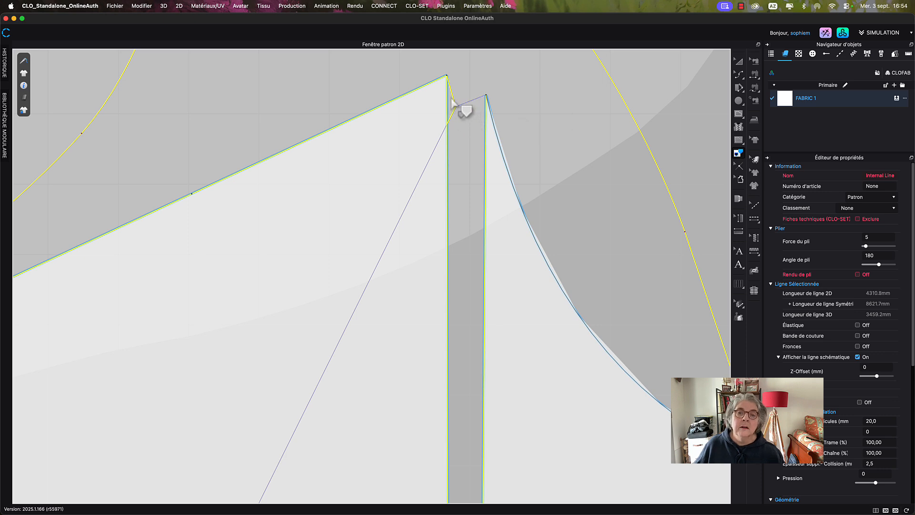
left_click_drag(452, 99, 454, 118)
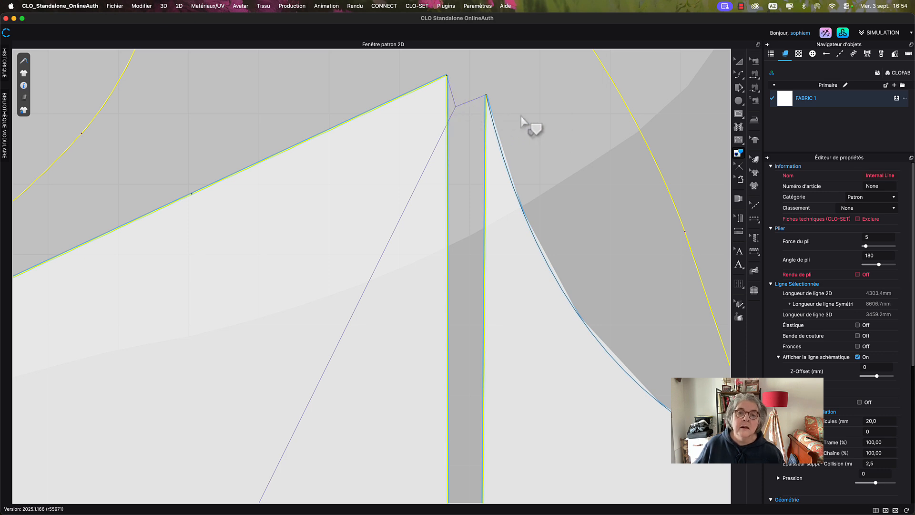
- Try to trace the full left-hand front outline selection as a pattern, and clear the selection
scroll(534, 127, "down", 5)
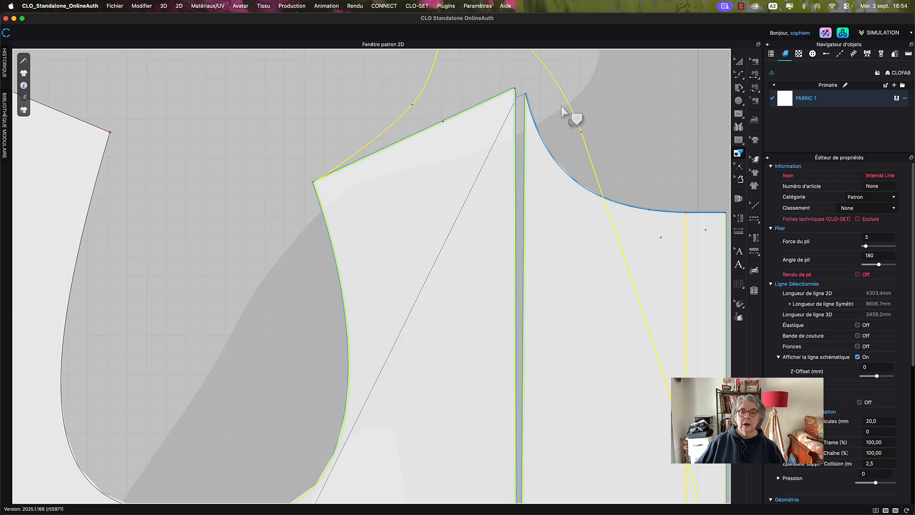
right_click(574, 117)
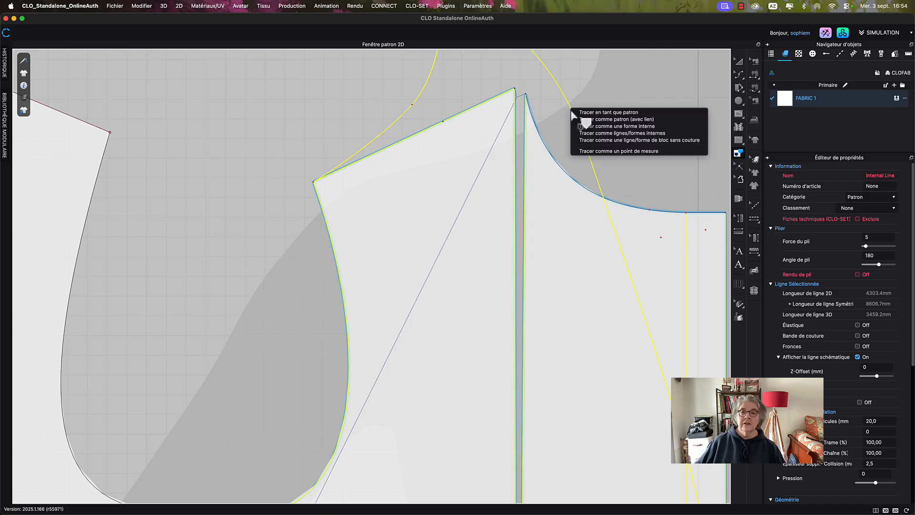
left_click(587, 117)
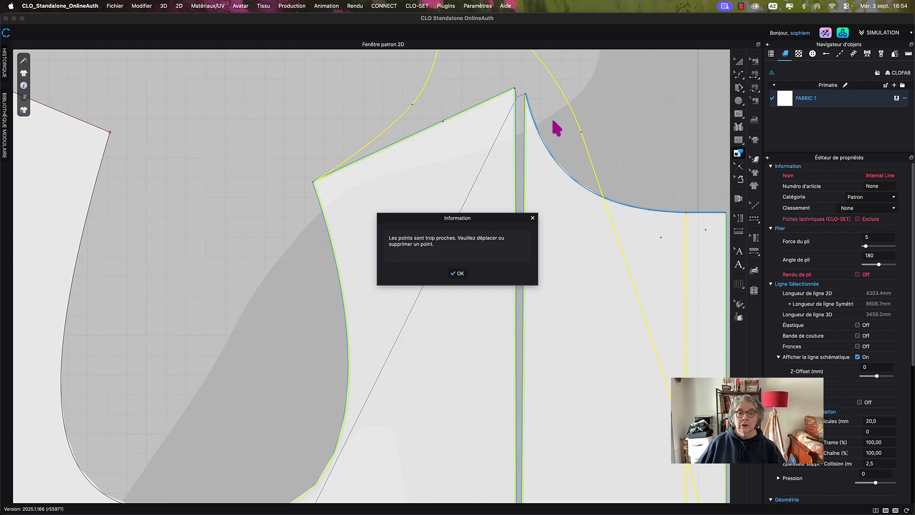
left_click(457, 274)
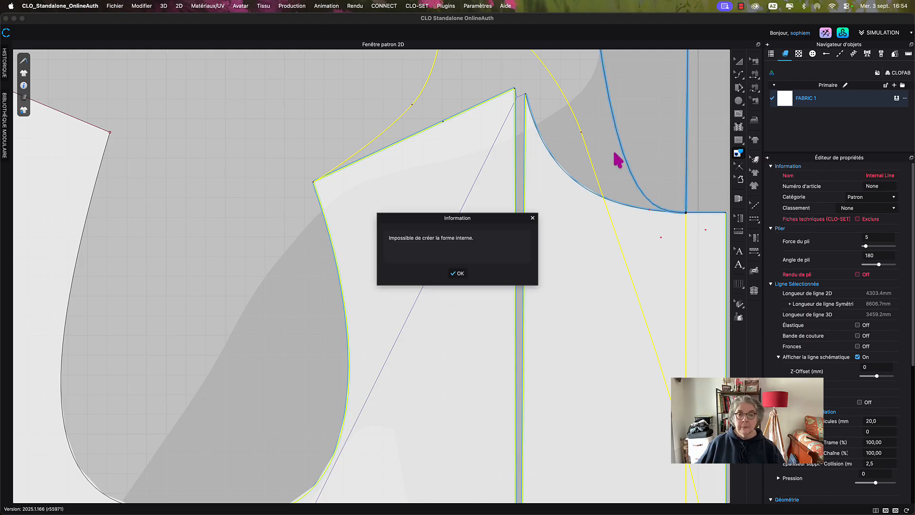
left_click(459, 275)
scroll(475, 266, "down", 5)
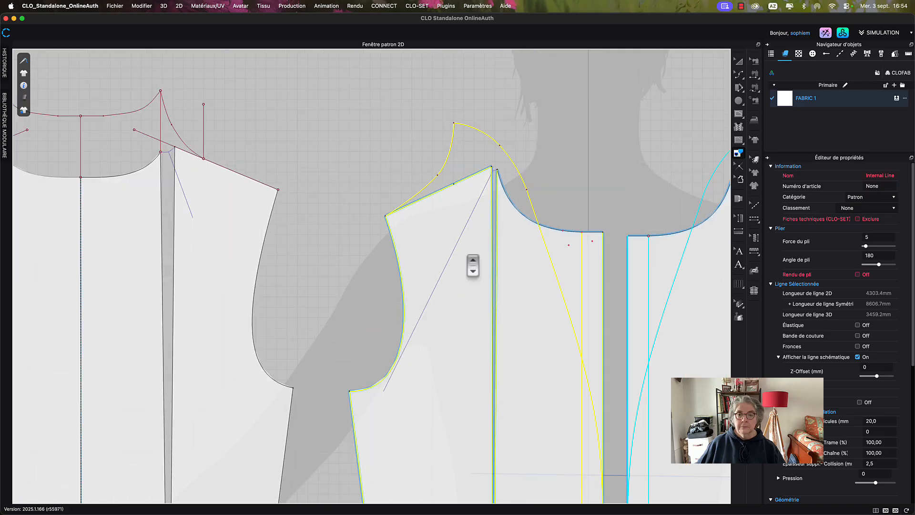
middle_click_drag(563, 160, 578, 127)
left_click(577, 129)
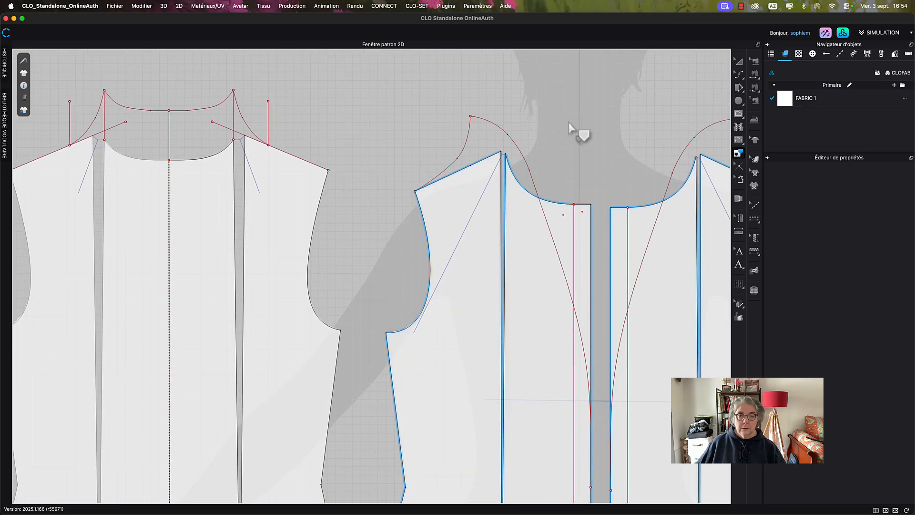
- Select the left-hand front's shoulder line, dart edges, neckline, lapel curve and collar-to-shoulder curve for tracing
left_click(450, 177)
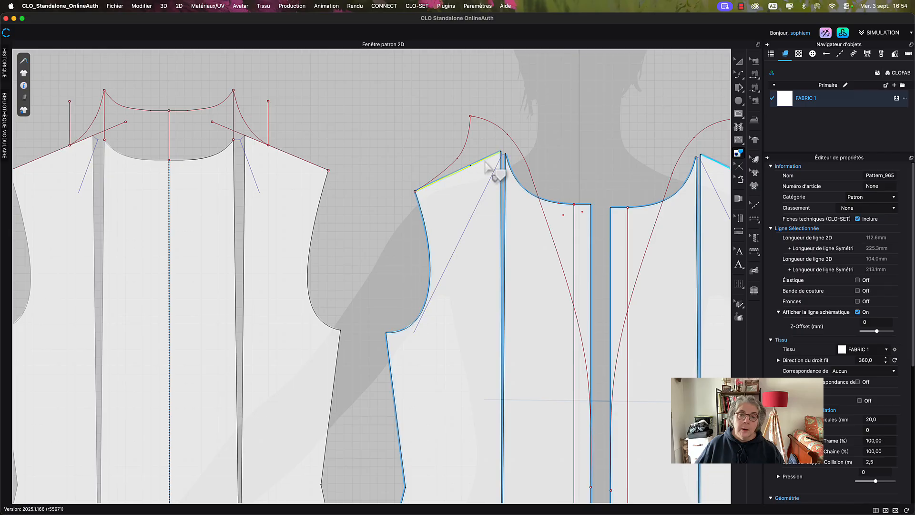
left_click(504, 181, "shift")
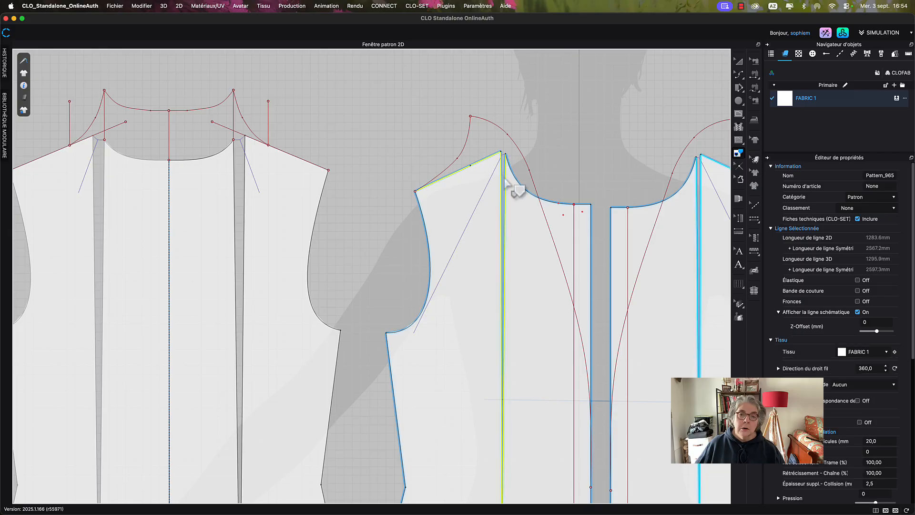
left_click(524, 185, "shift")
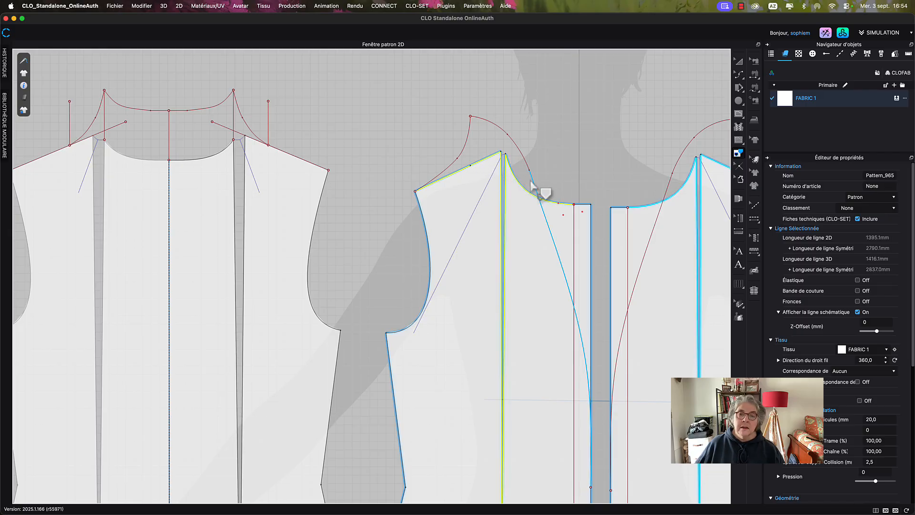
left_click(535, 187, "shift")
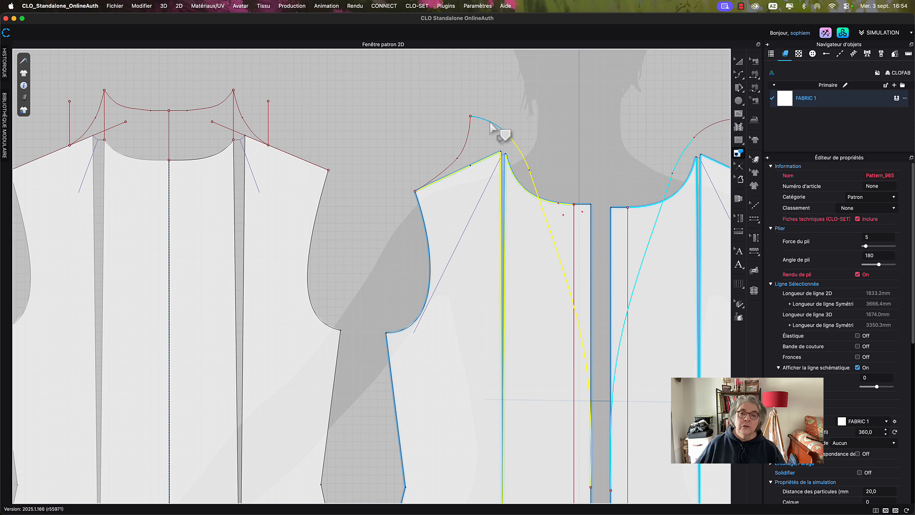
left_click(506, 136, "shift")
left_click(461, 151, "shift")
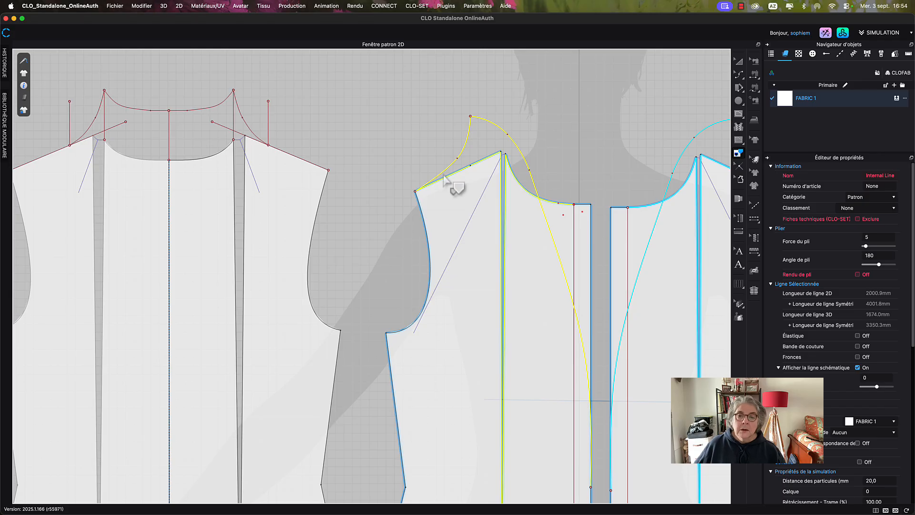
- Try to trace the selected shoulder, dart, neckline, lapel and collar lines as a pattern, and clear the selection
right_click(446, 178)
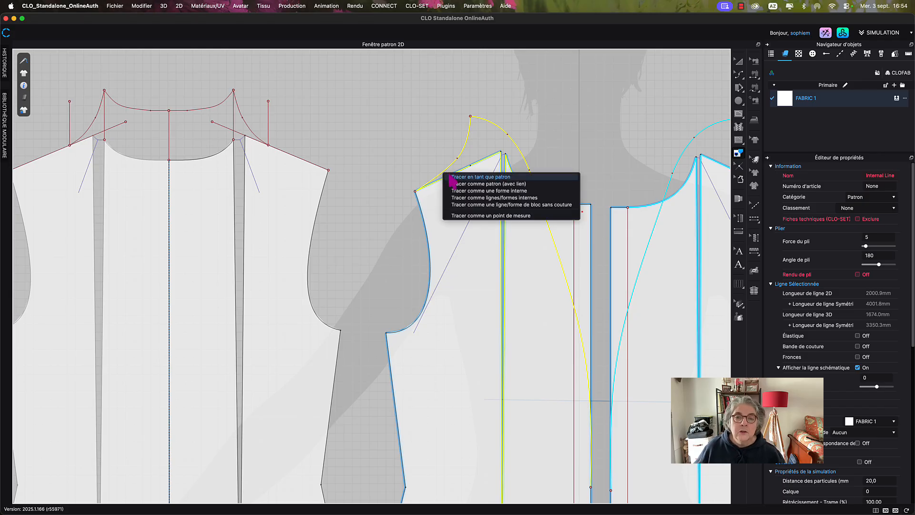
left_click(452, 178)
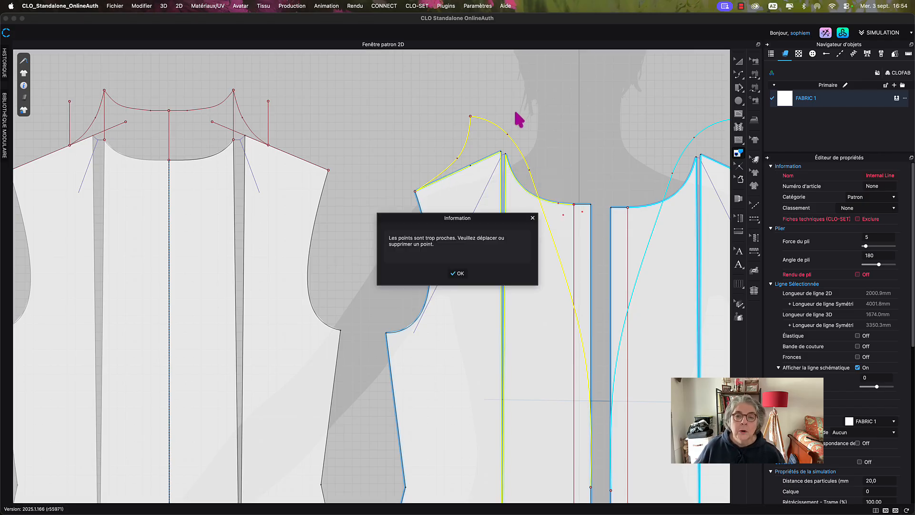
left_click(460, 273)
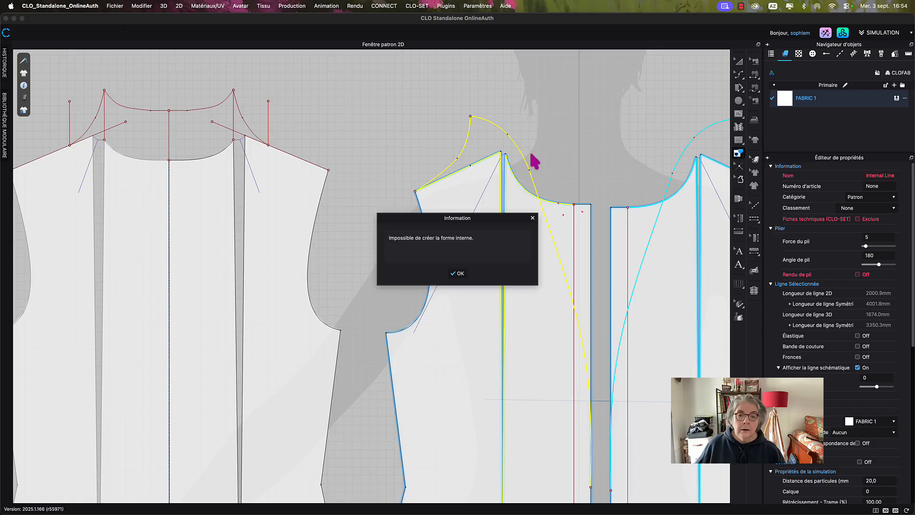
left_click(459, 273)
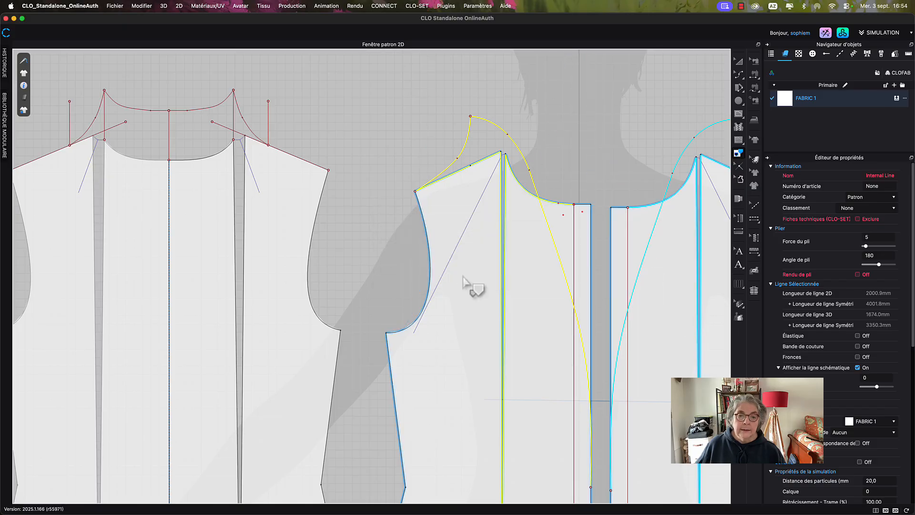
left_click(562, 145)
- Delete the diagonal baseline running from the shoulder dart to the armhole on the left-hand front piece
scroll(563, 147, "down", 2)
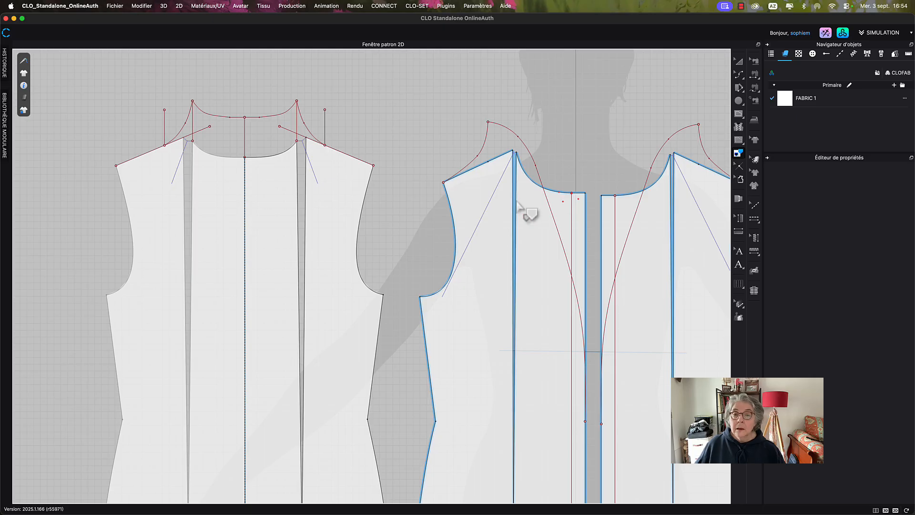
left_click(495, 196)
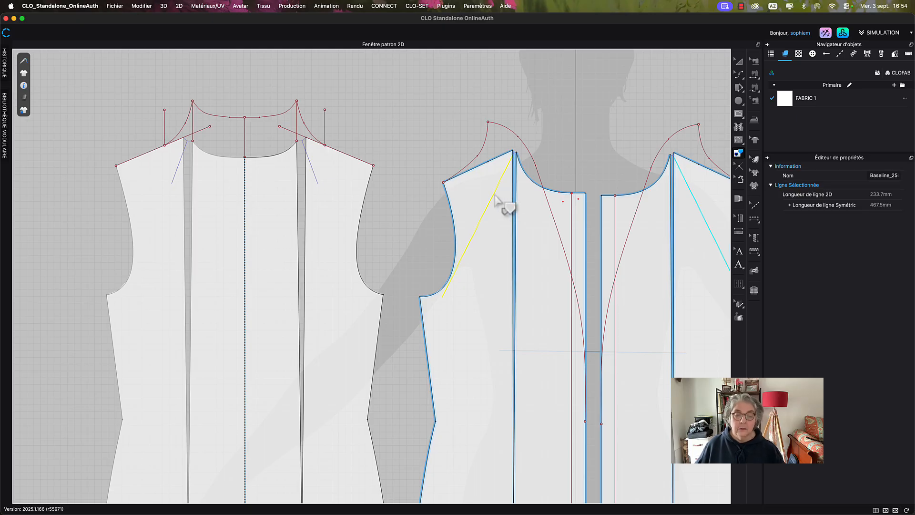
key("Delete")
- Delete the dart's end point near the hem of the left-hand front piece to remove the long dart
middle_click_drag(496, 193, 500, 185)
middle_click_drag(493, 251, 527, 141)
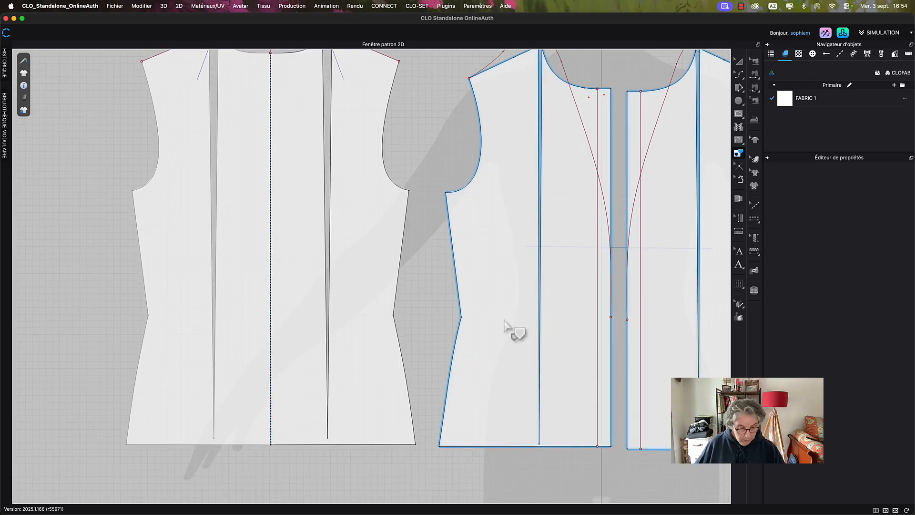
key("z")
key("v")
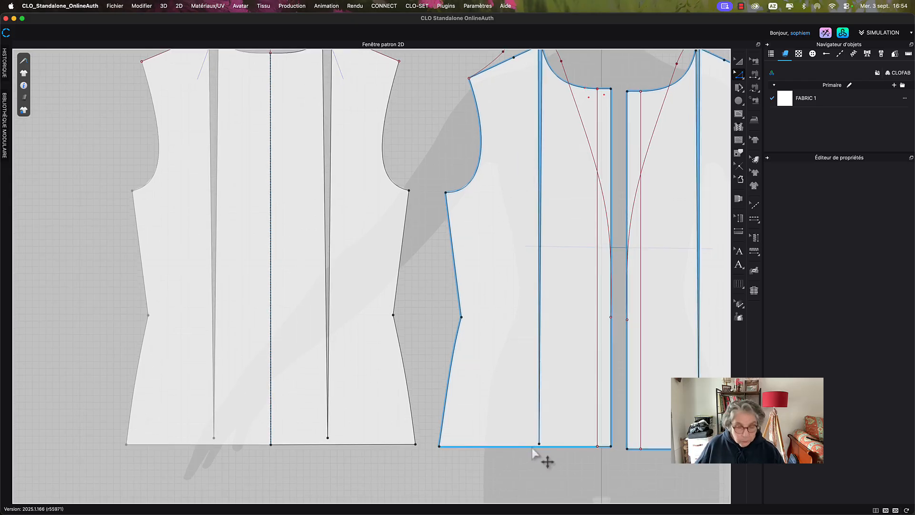
left_click(540, 447)
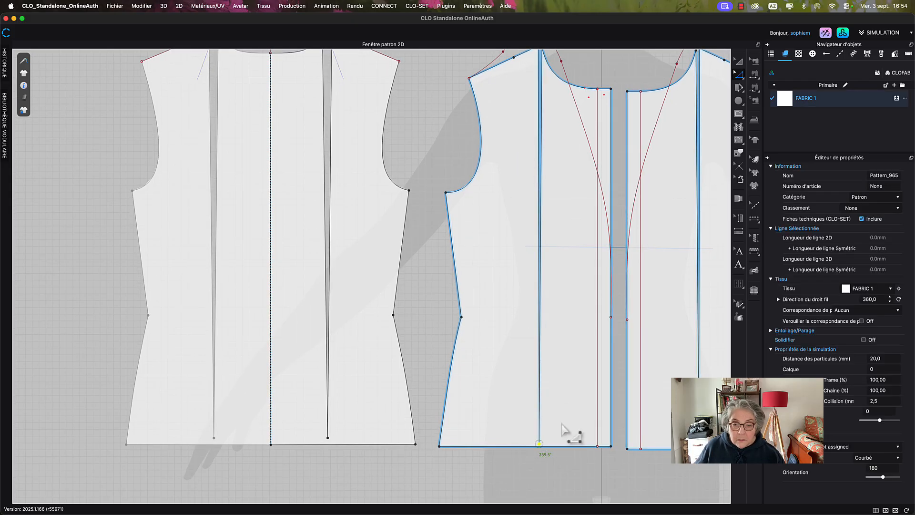
key("Delete")
middle_click_drag(559, 253, 558, 284)
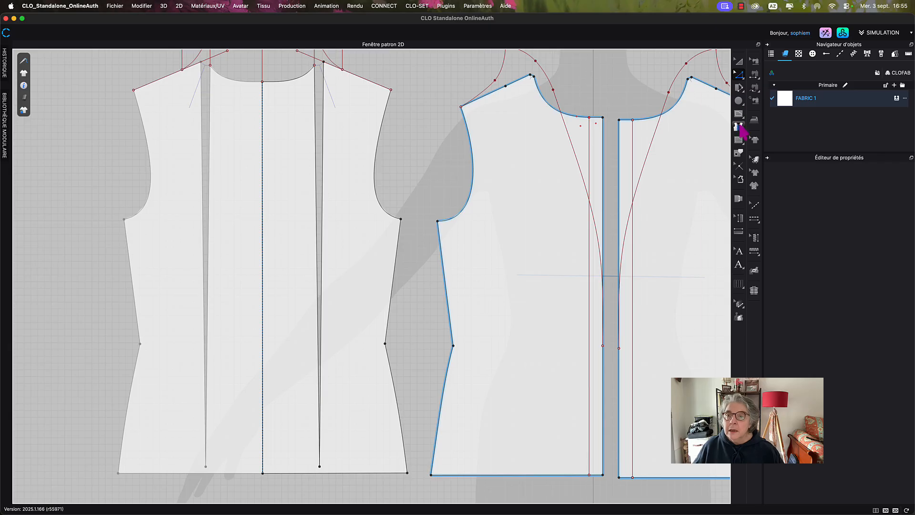
- Select the left-hand front's collar-to-shoulder curve, collar curve and lapel curve for tracing
left_click(738, 154)
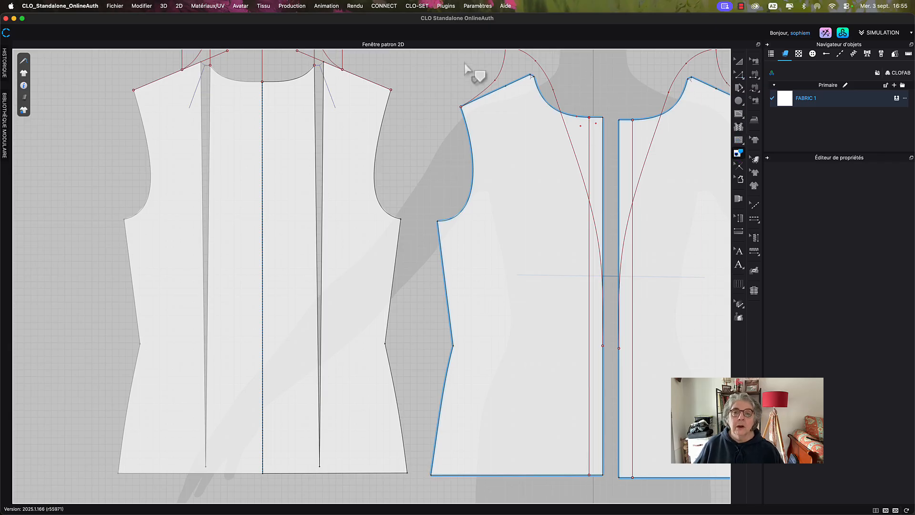
left_click(491, 91)
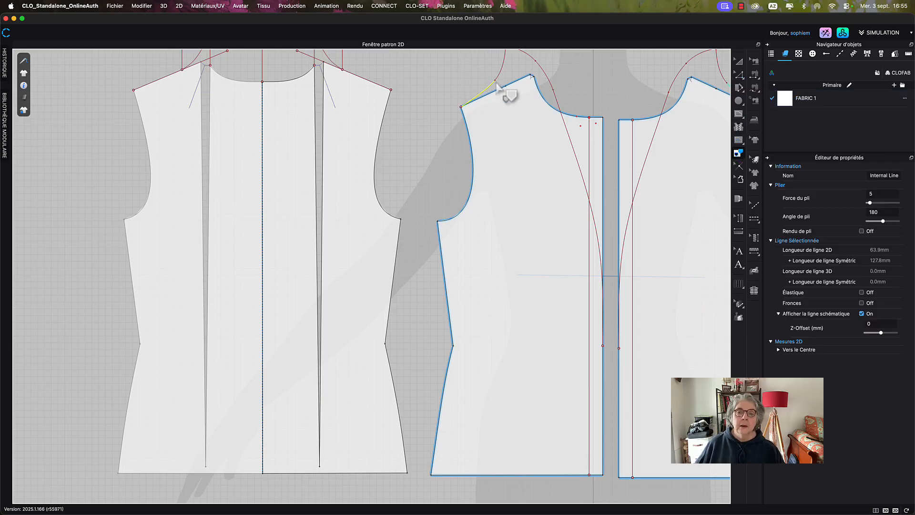
middle_click_drag(501, 85, 489, 130)
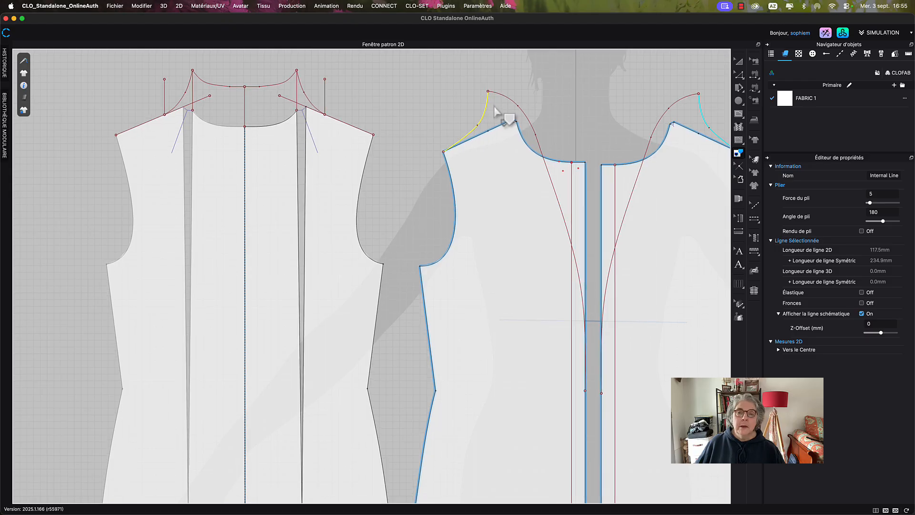
left_click(518, 107, "shift")
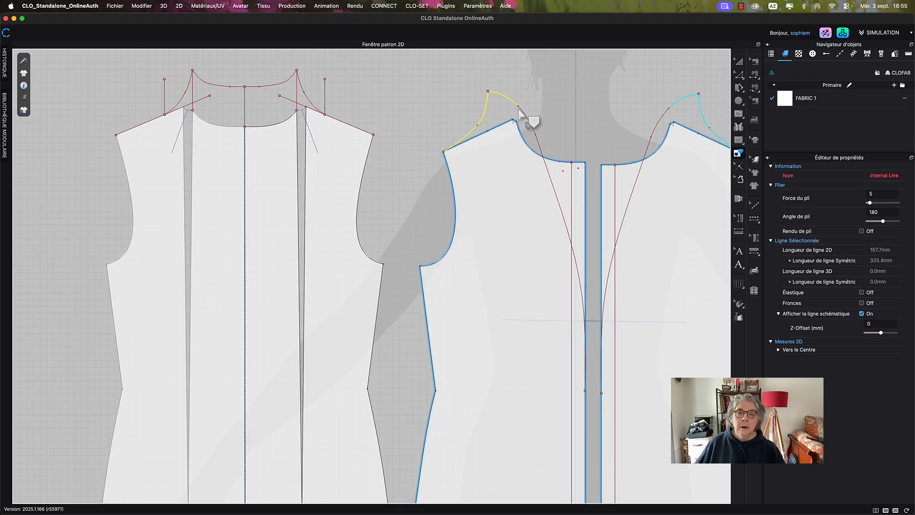
left_click(544, 151, "shift")
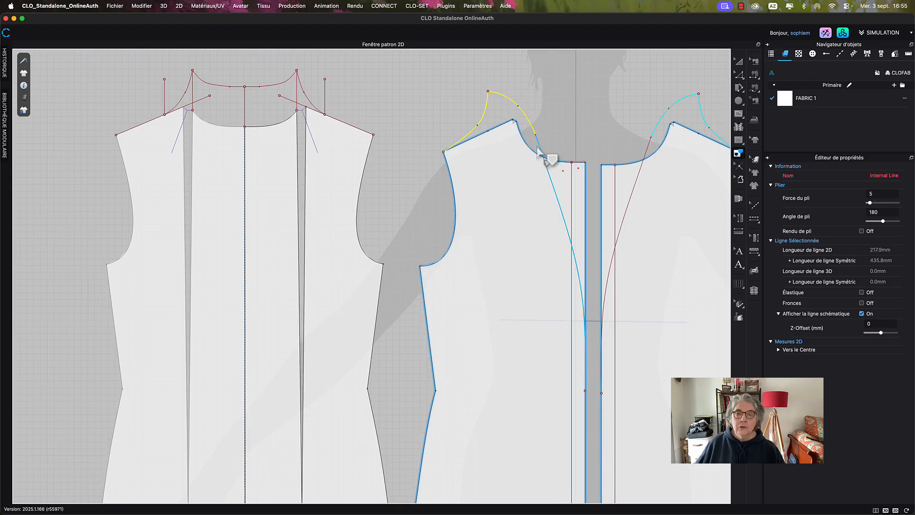
middle_click_drag(537, 270, 538, 119)
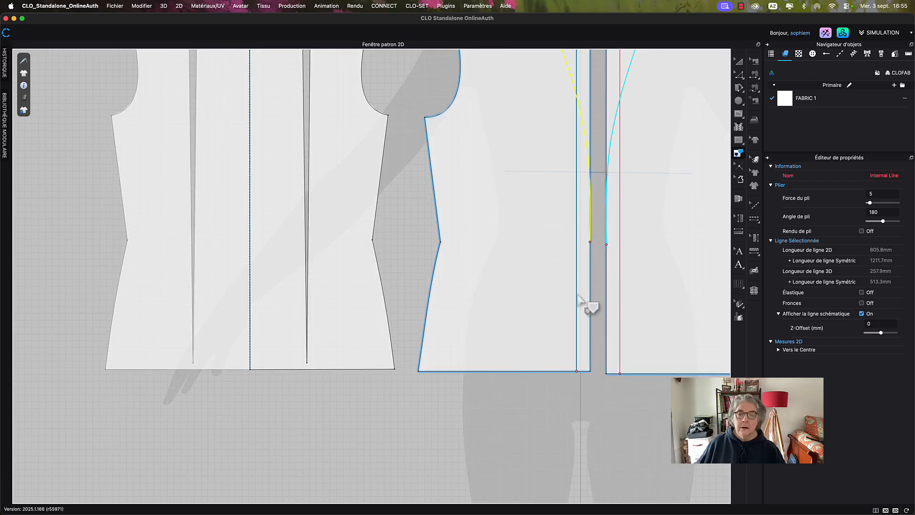
- Add the left-hand front's center front edge, hem, both side seam segments and armhole to the trace selection
left_click(591, 315, "shift")
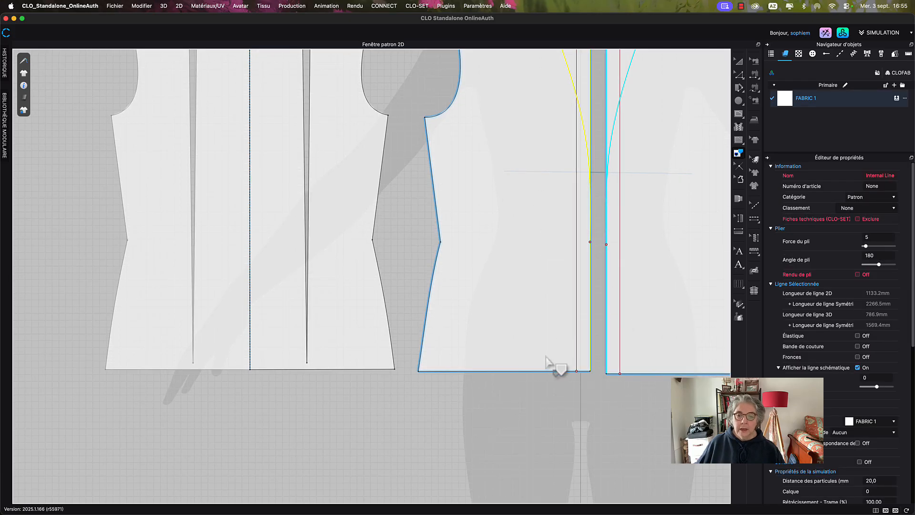
left_click(556, 373, "shift")
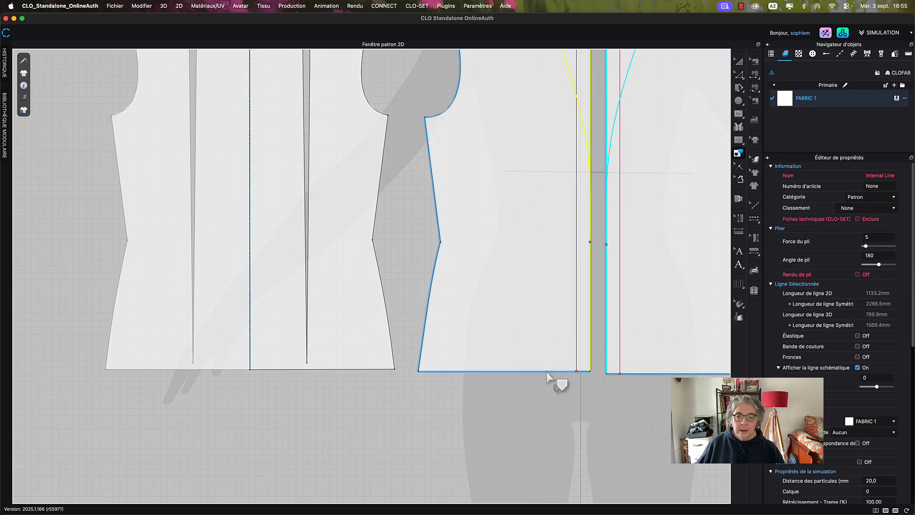
left_click(584, 371, "shift")
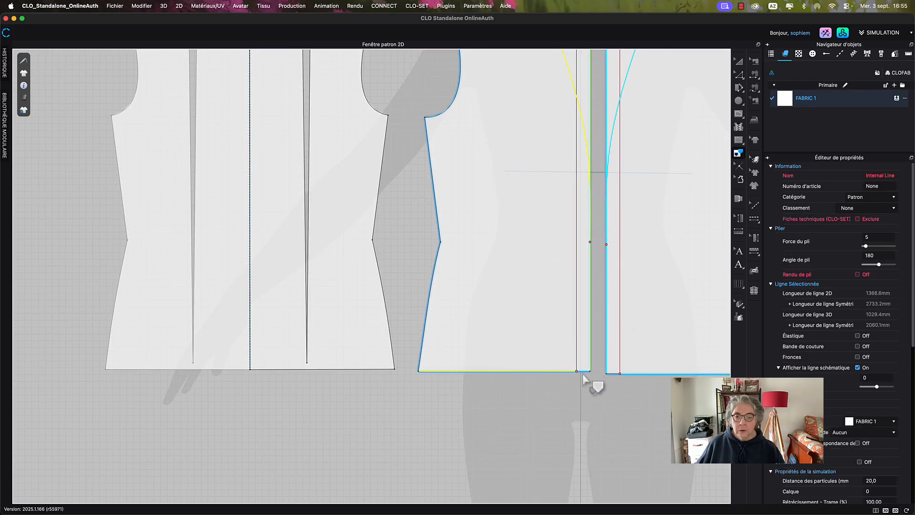
left_click(432, 293, "shift")
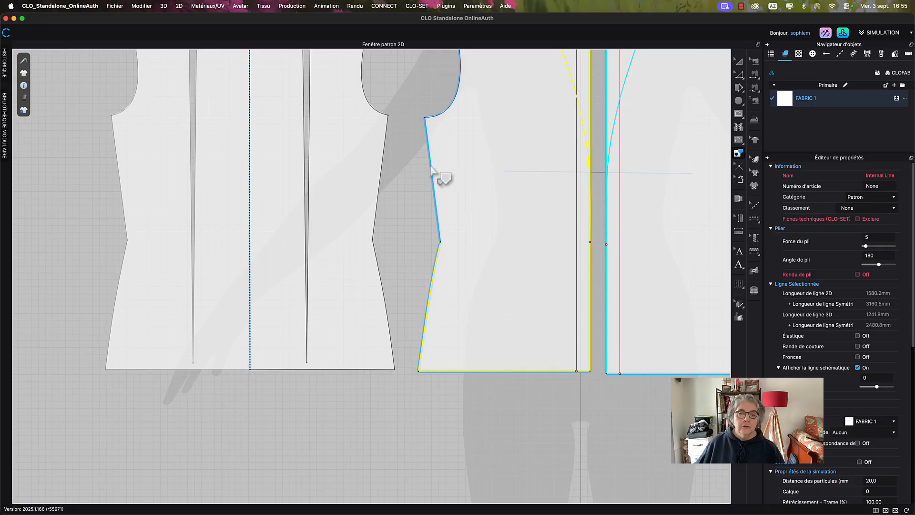
left_click(431, 166, "shift")
middle_click_drag(464, 170, 435, 286)
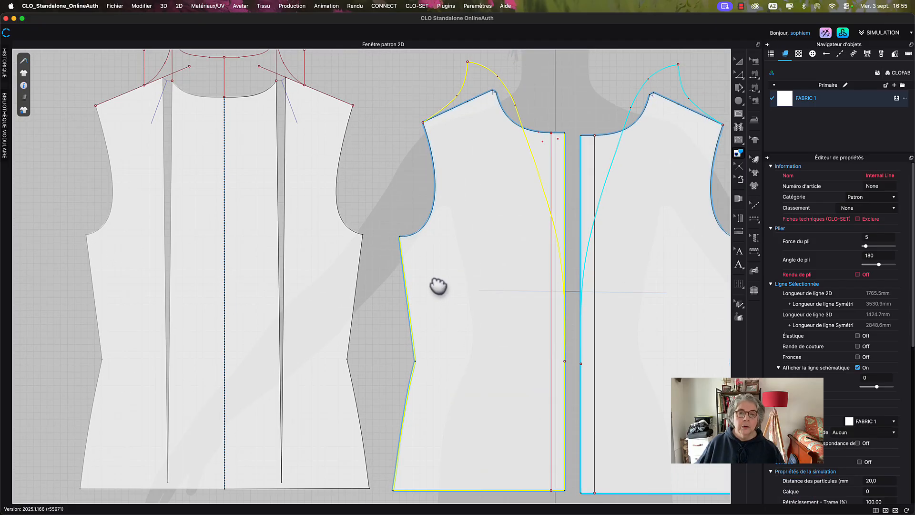
left_click(426, 228, "shift")
- Try to trace the selected left-hand front outline with collar and lapel as a pattern
right_click(426, 225)
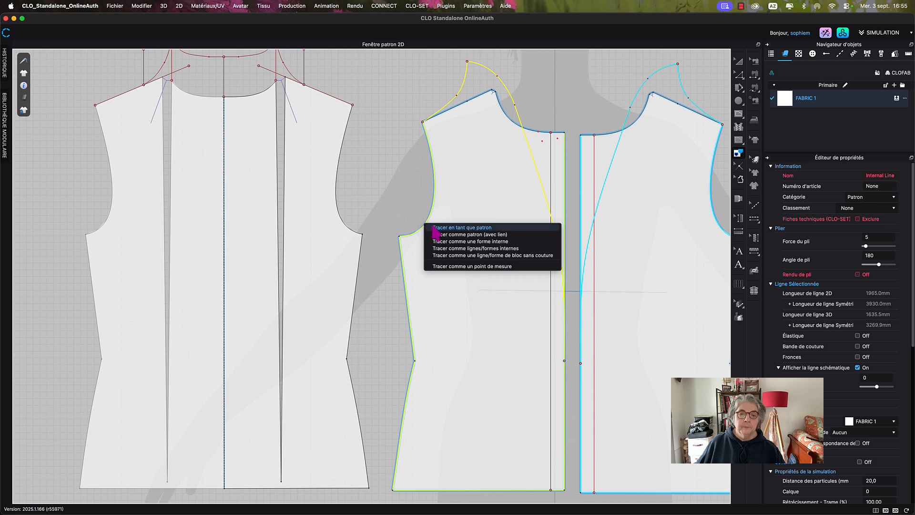
left_click(434, 228)
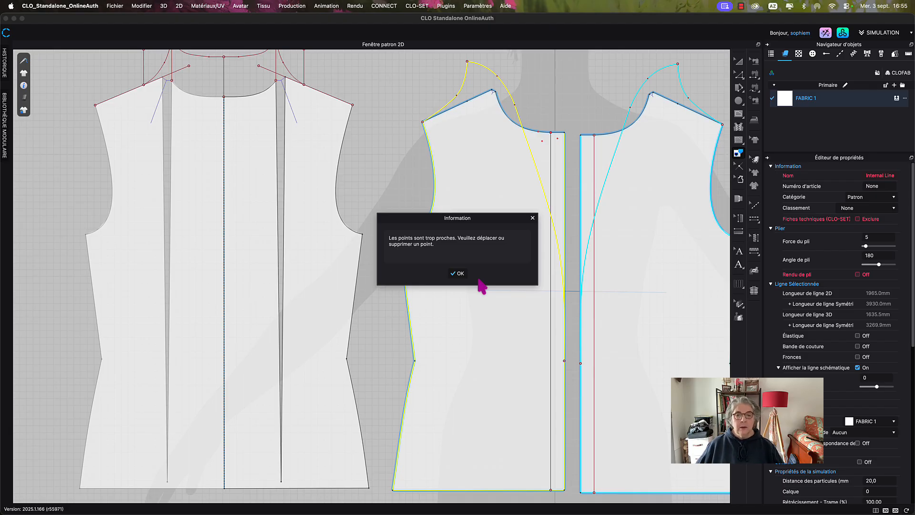
left_click(458, 273)
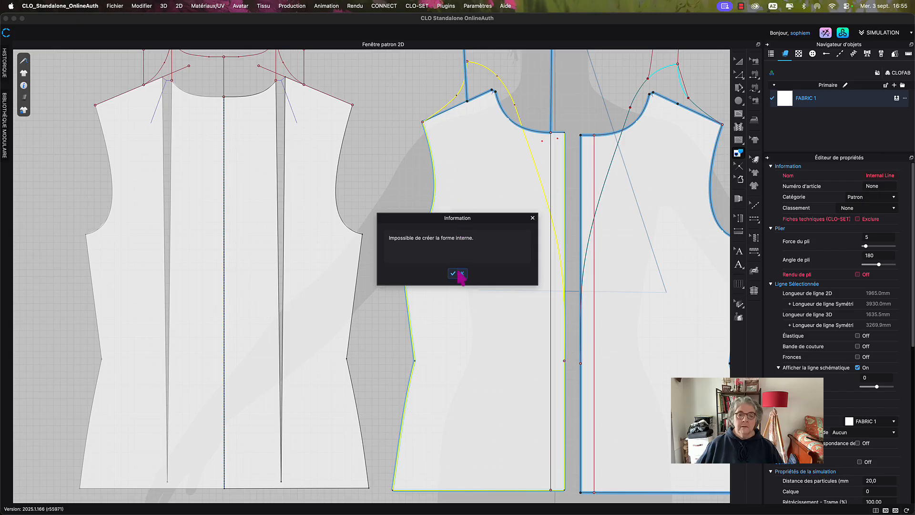
left_click(458, 273)
- Delete the two closely spaced outline points at the neck end of the left-hand front's shoulder
scroll(470, 241, "up", 5)
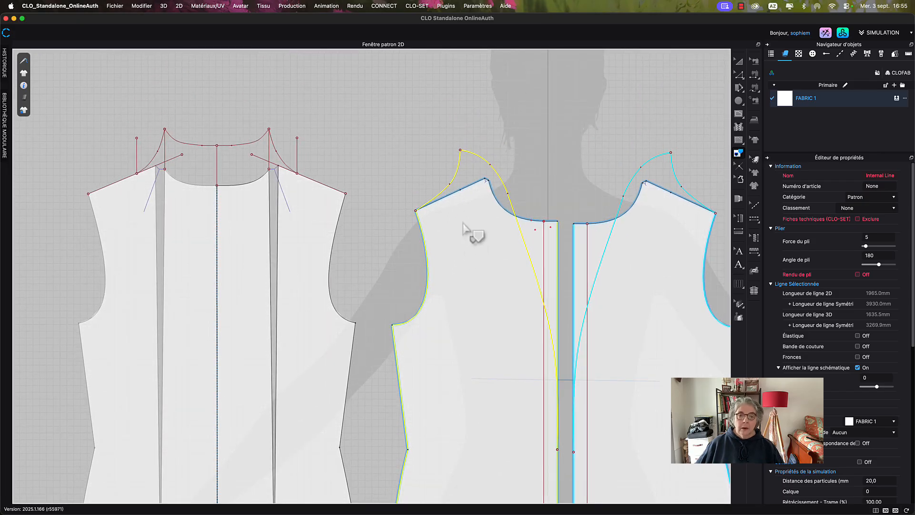
middle_click_drag(485, 225, 472, 257)
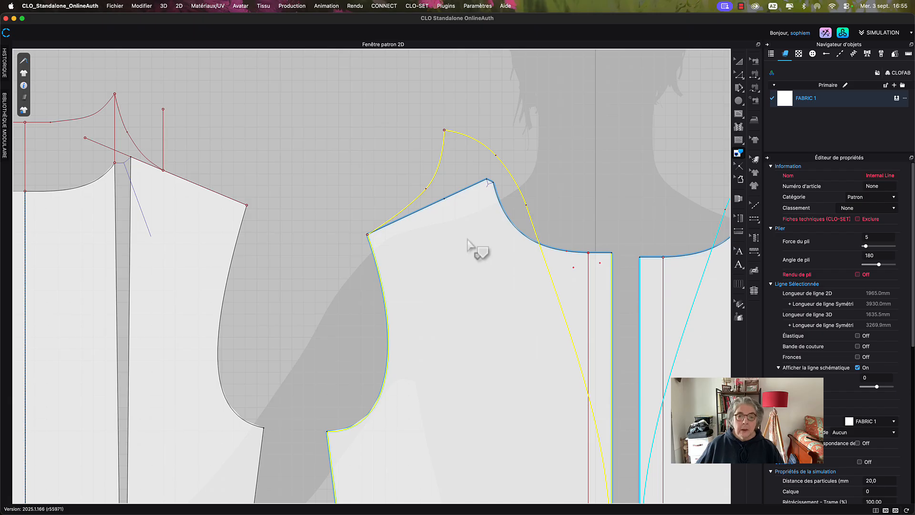
key("e")
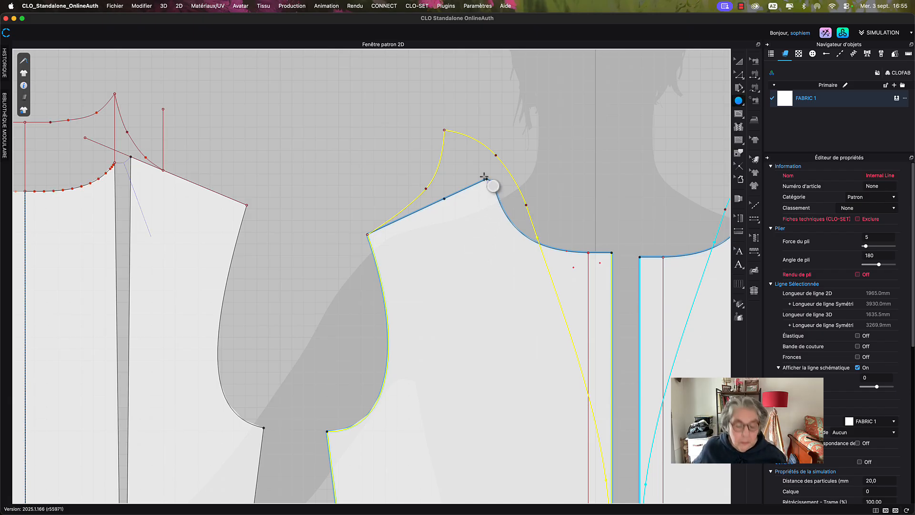
key("z")
left_click(503, 194)
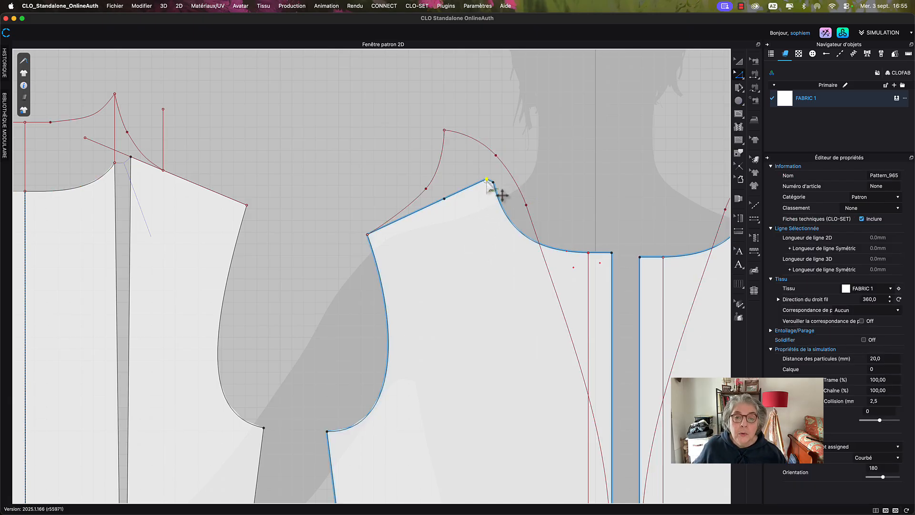
key("Delete")
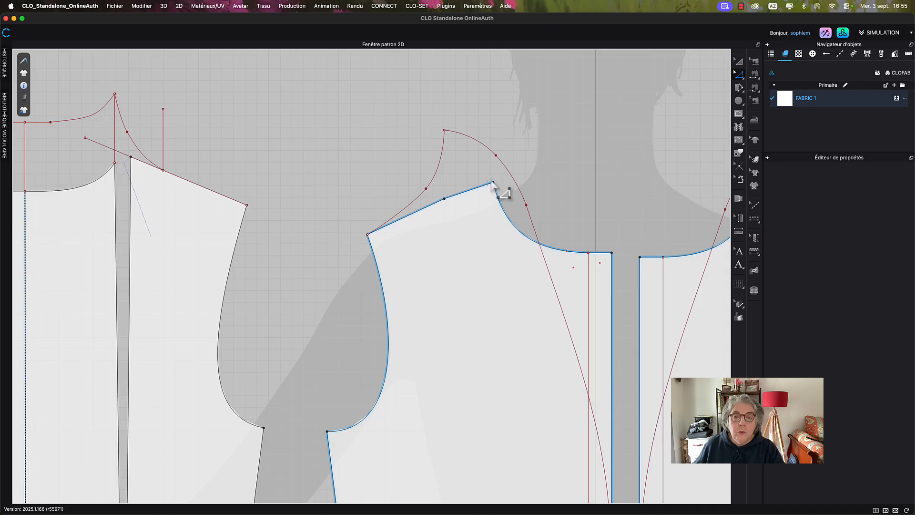
left_click(493, 183)
key("Delete")
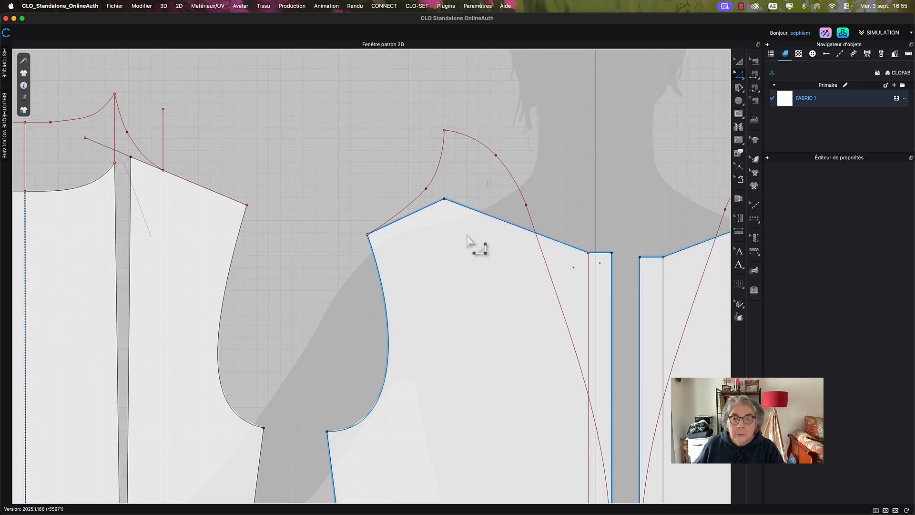
- Delete the mid-shoulder point on the left-hand front's outline
left_click(479, 212)
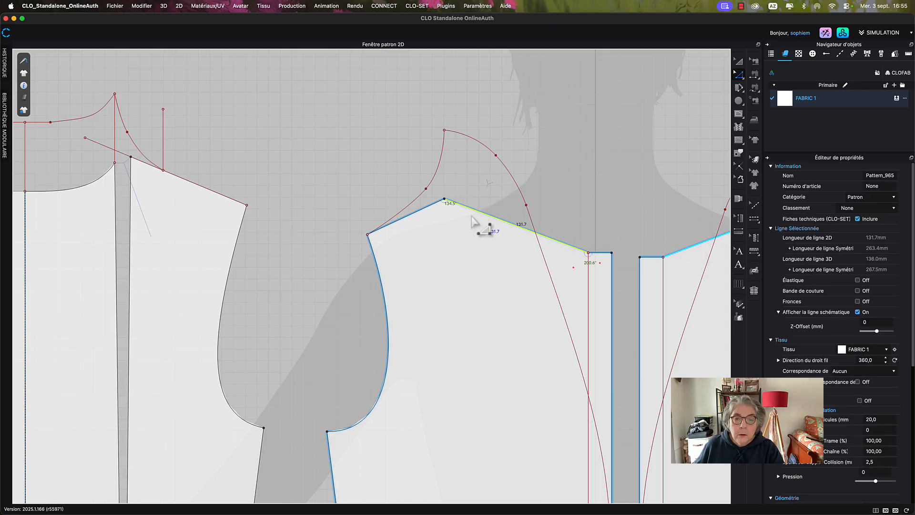
left_click(444, 199)
key("Delete")
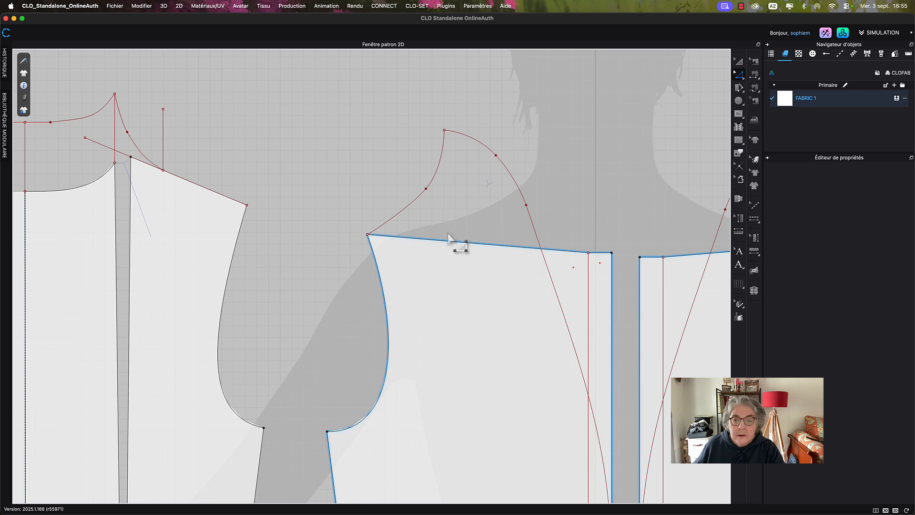
- Select the left-hand front's upper lapel curve, collar curve and collar-to-shoulder curve for tracing
scroll(457, 237, "down", 5)
right_click_drag(480, 271, 479, 256)
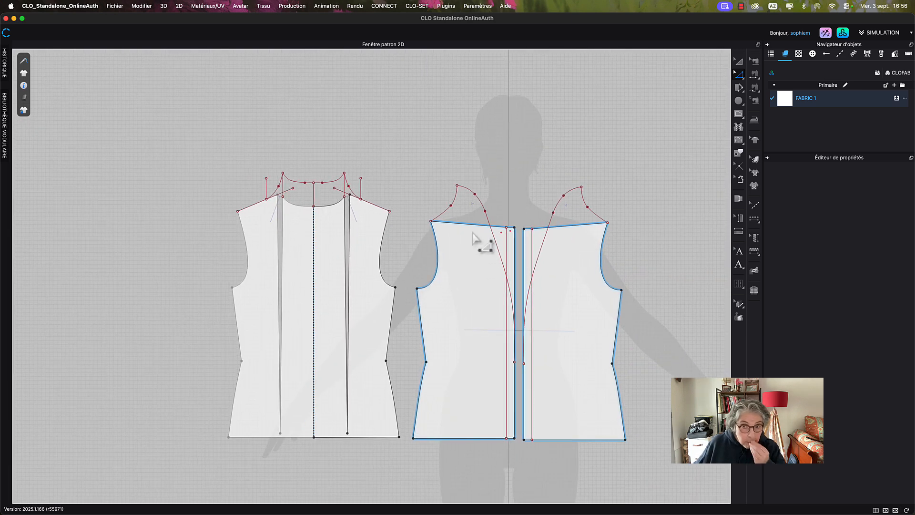
left_click(739, 153)
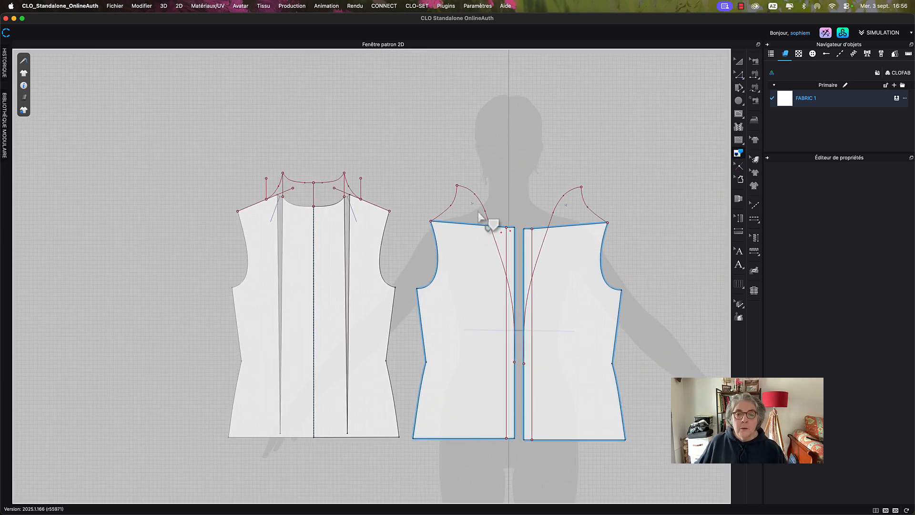
left_click(481, 202)
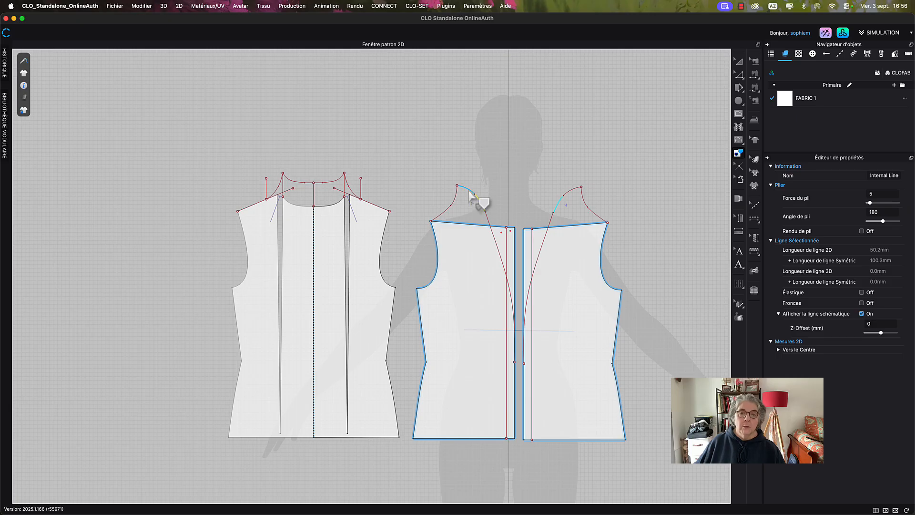
left_click(469, 191, "shift")
left_click(455, 195, "shift")
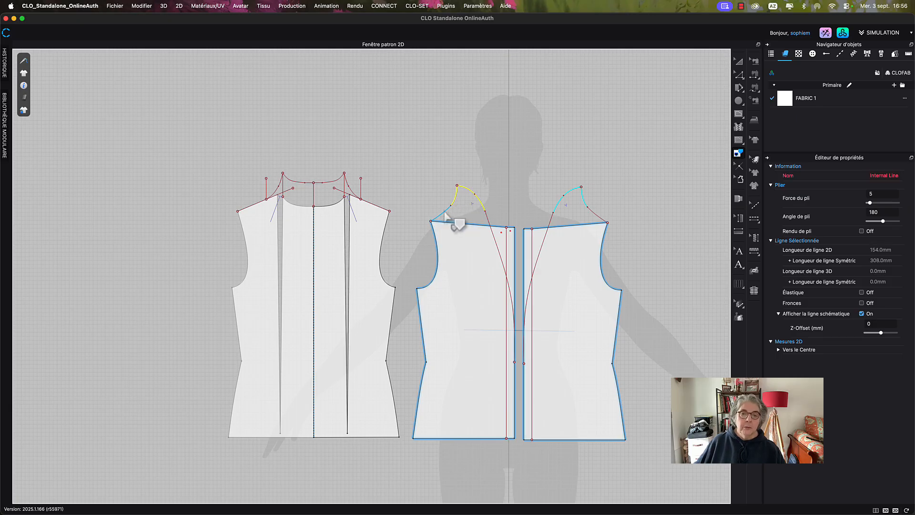
- Add the left-hand front's armhole, both side seam segments, hem and center front edge to the trace selection
left_click(436, 259, "shift")
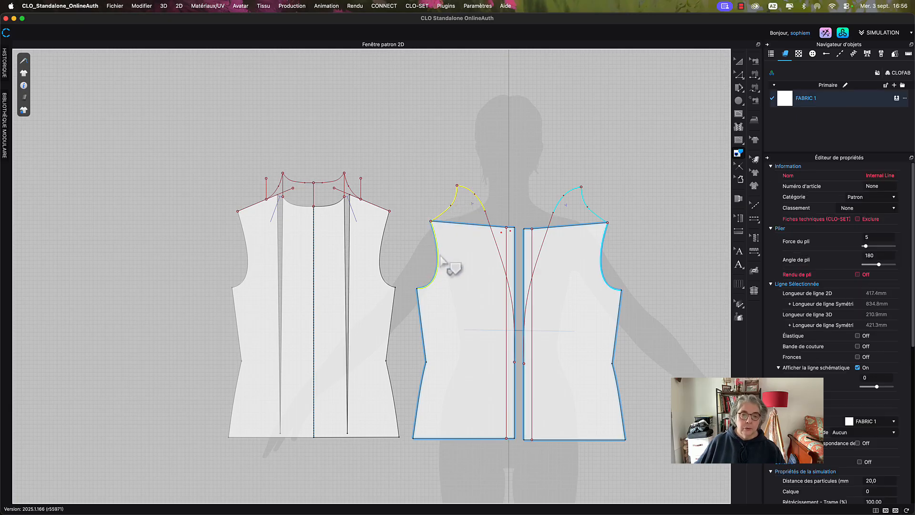
left_click(421, 334, "shift")
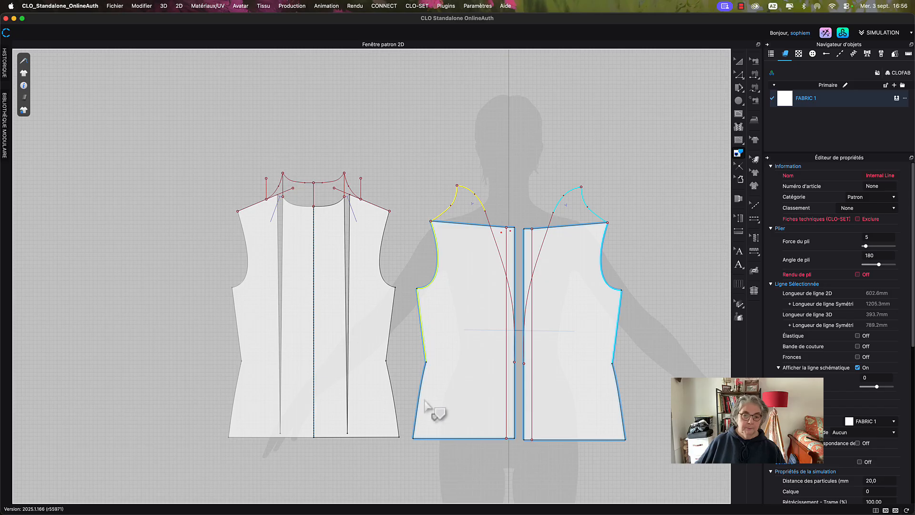
left_click(421, 404, "shift")
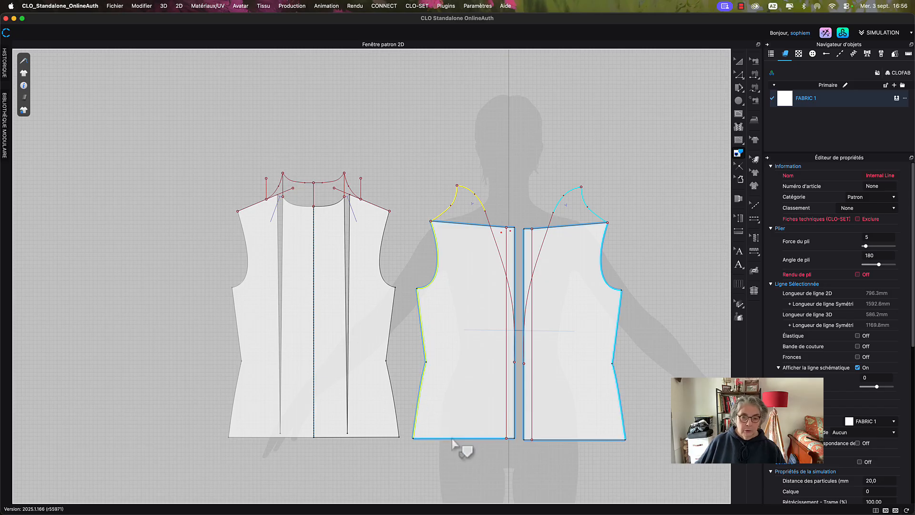
left_click(452, 440, "shift")
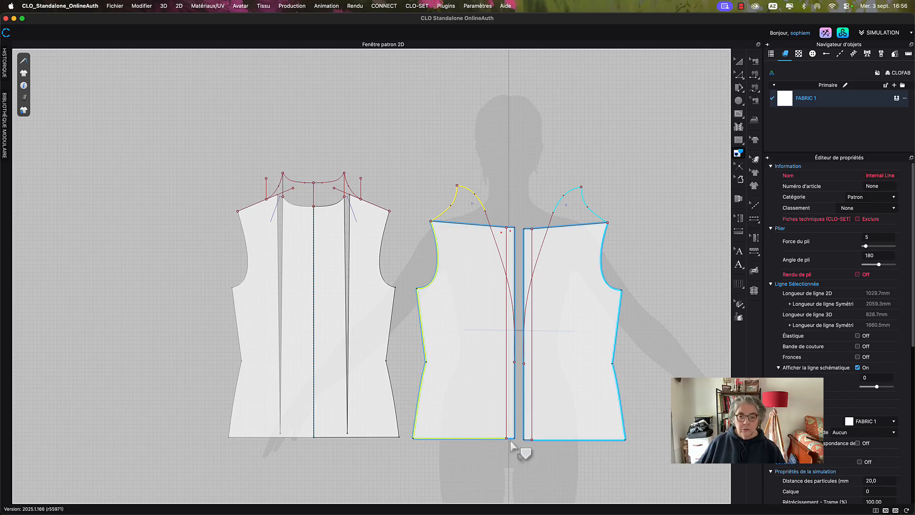
left_click(512, 438, "shift")
left_click(515, 425, "shift")
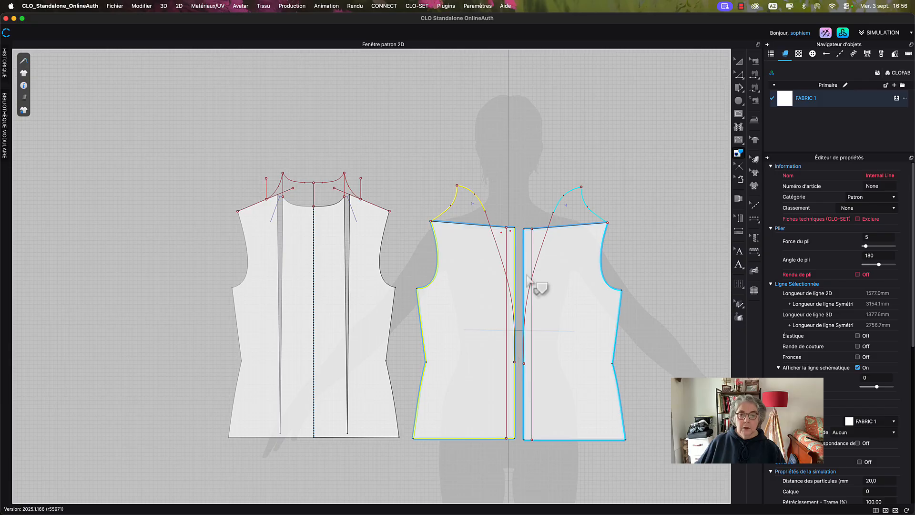
- Add the left-hand front's long lapel curve to the selection and try to trace the selected lines as a new pattern
left_click(503, 262, "shift")
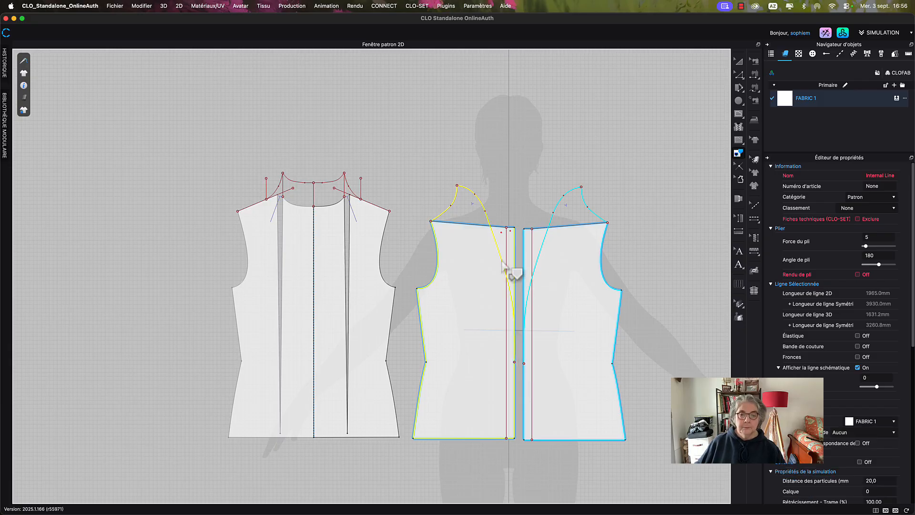
right_click(502, 262)
left_click(511, 264)
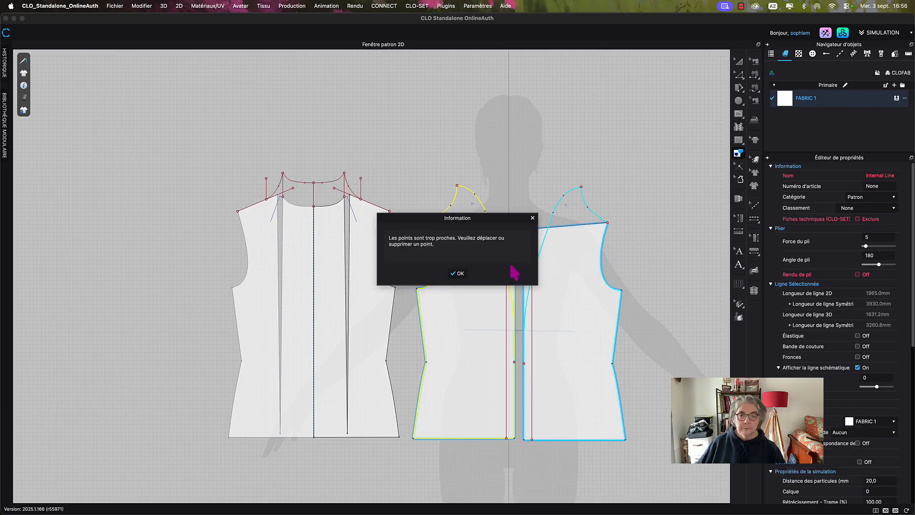
left_click(457, 276)
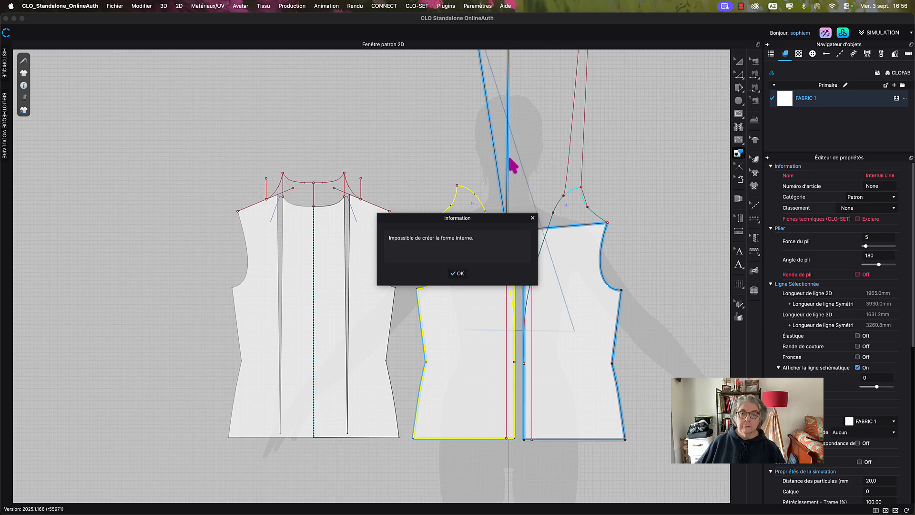
left_click(459, 274)
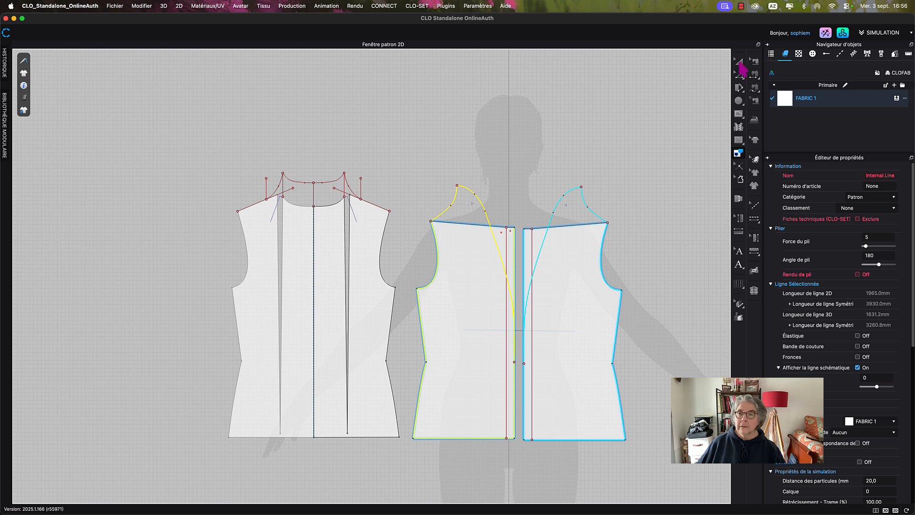
left_click(738, 62)
left_click(501, 148)
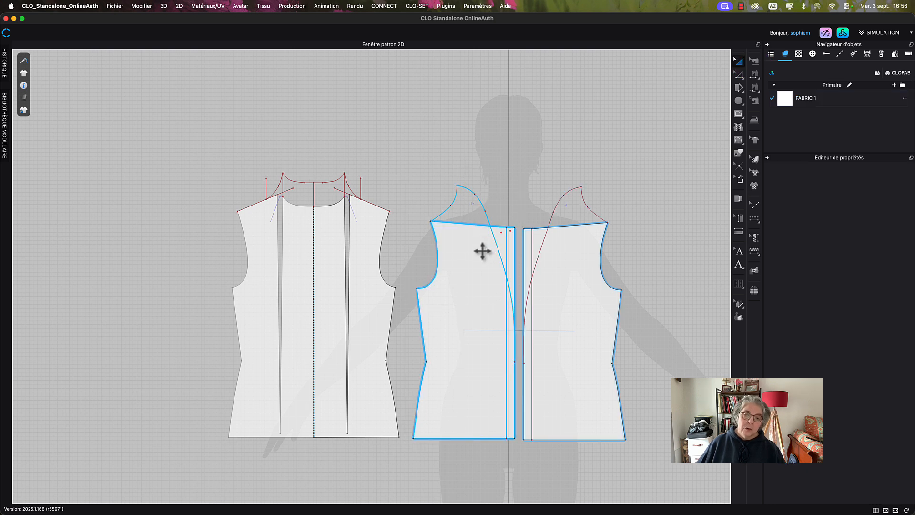
- Add a point on the left-hand front's shoulder line and move it up onto the peak of the collar curve
middle_click_drag(480, 254, 499, 286)
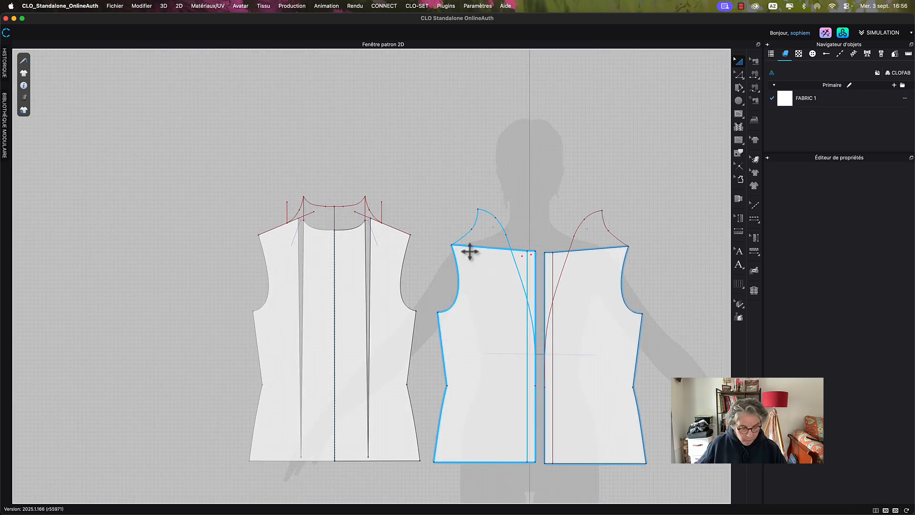
key("z")
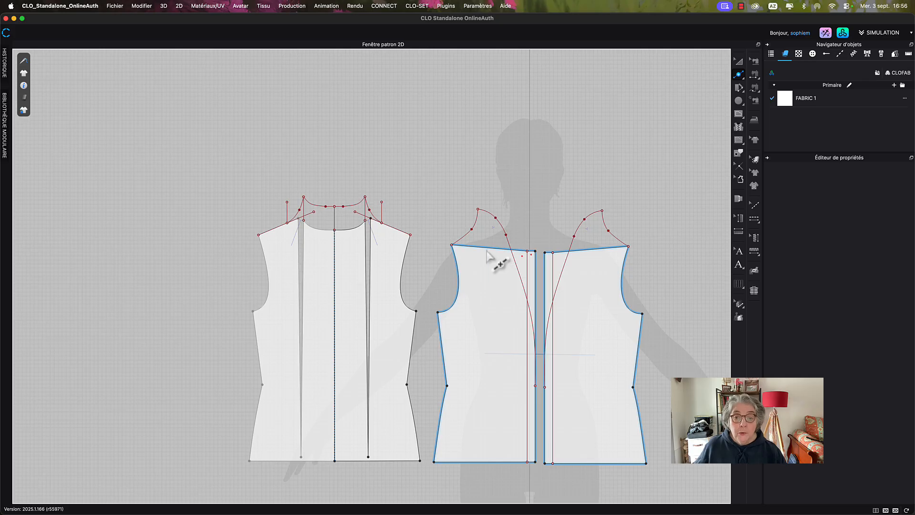
left_click(485, 249)
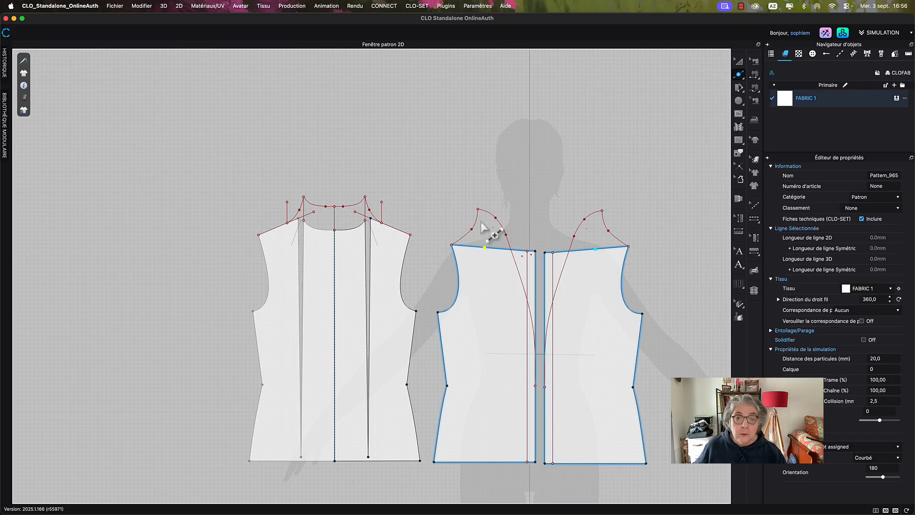
key("z")
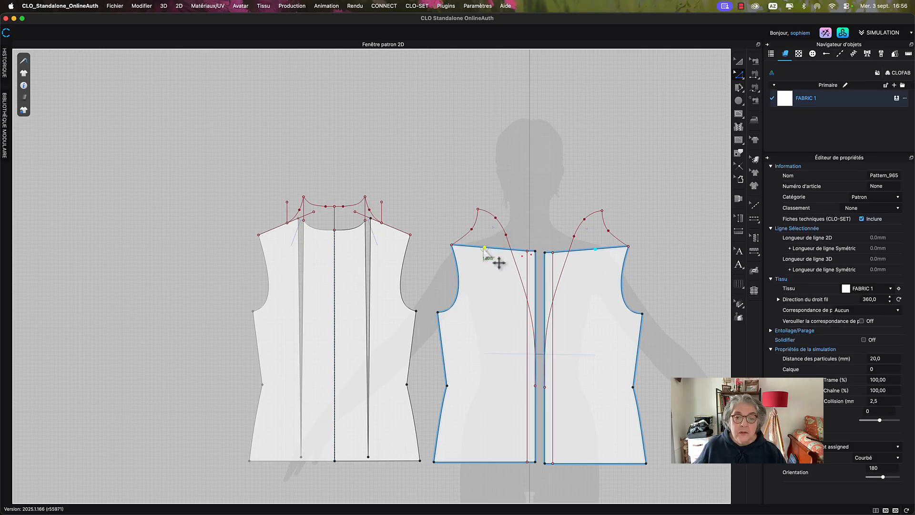
left_click_drag(485, 248, 491, 224)
- Move the short upper outline segment at the center front down to the level where the lapel curve starts
scroll(491, 238, "up", 5)
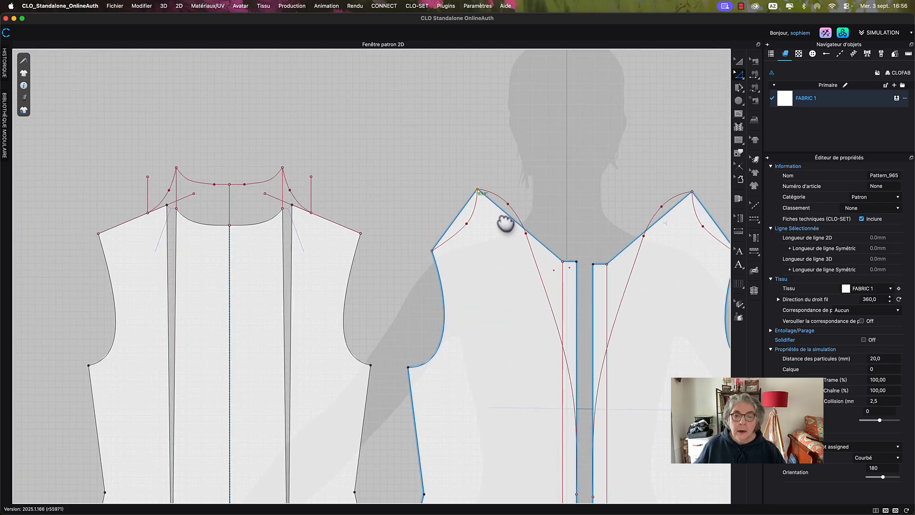
left_click_drag(561, 205, 553, 221)
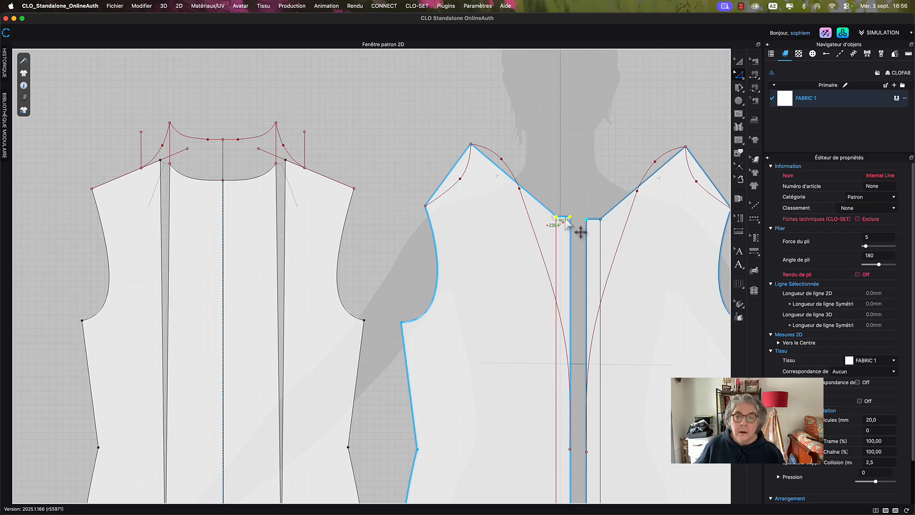
left_click_drag(567, 222, 564, 387)
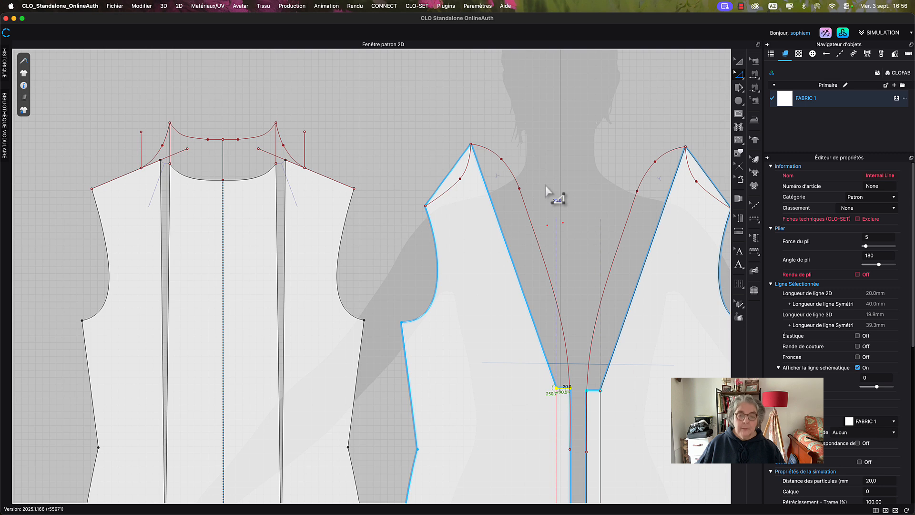
- Curve the slanted front neck edge outward toward the drawn lapel curve
key("c")
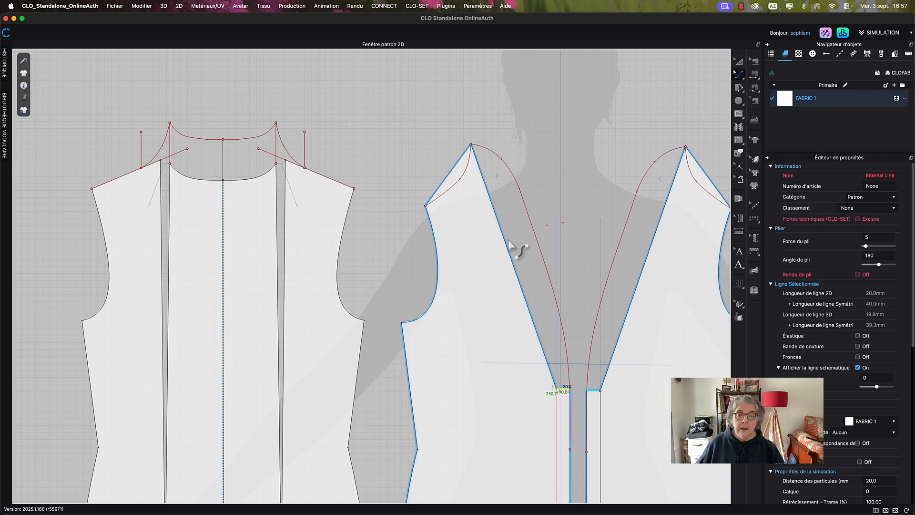
left_click_drag(520, 252, 517, 199)
- Delete the pattern outline's corner point at the upper end of the left-hand front's vertical internal line
key("z")
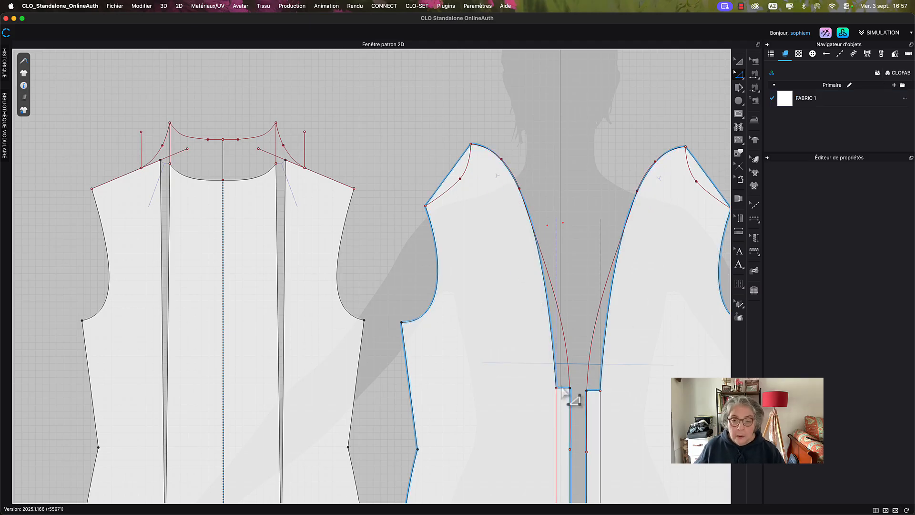
scroll(562, 387, "up", 5)
middle_click_drag(563, 385, 570, 286)
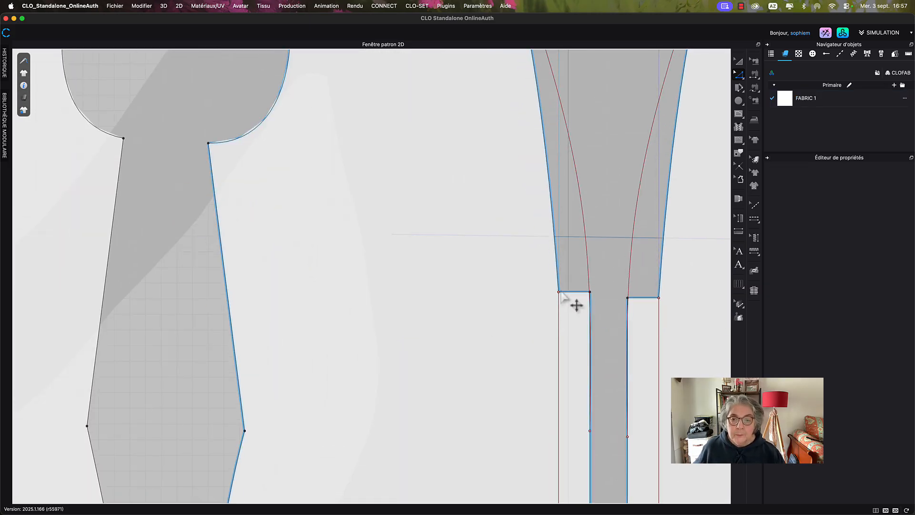
left_click(561, 293)
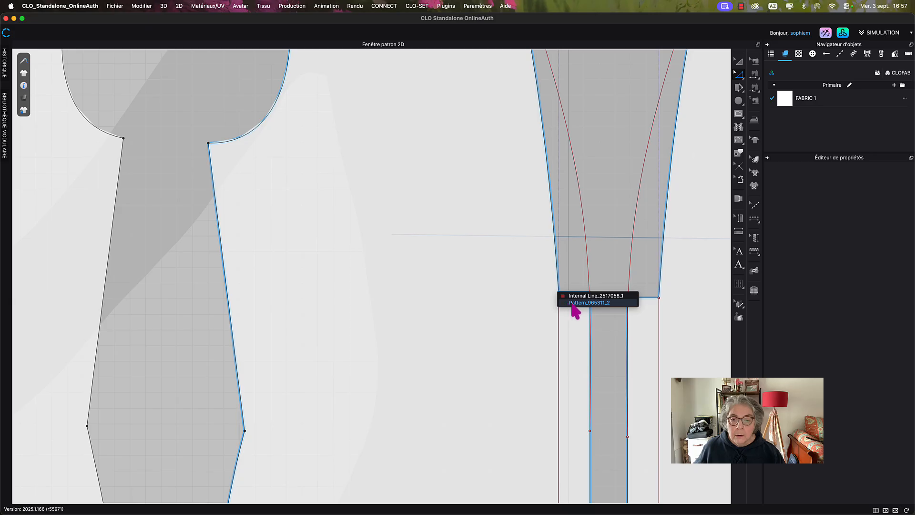
left_click(574, 304)
key("Delete")
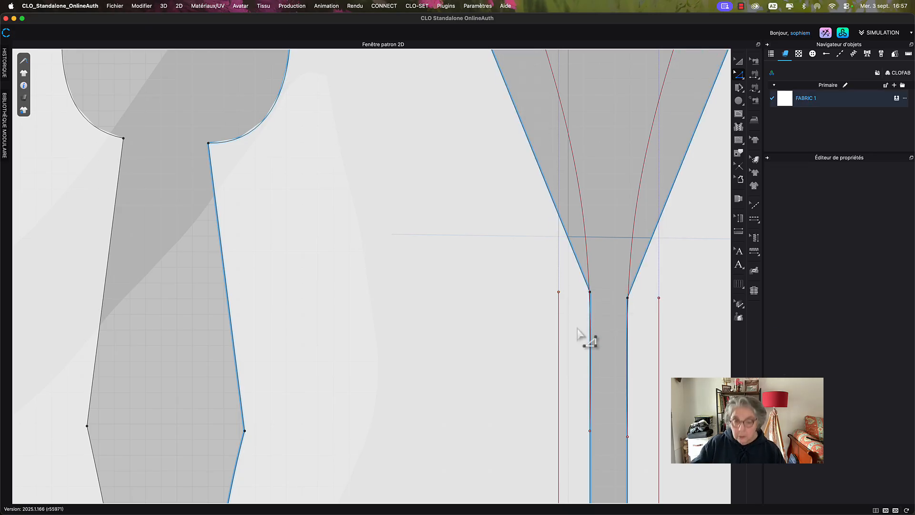
- Curve the straight edge between the collar peak and the center front outward to follow the drawn lapel curve
scroll(515, 160, "down", 5)
middle_click_drag(502, 191, 495, 307)
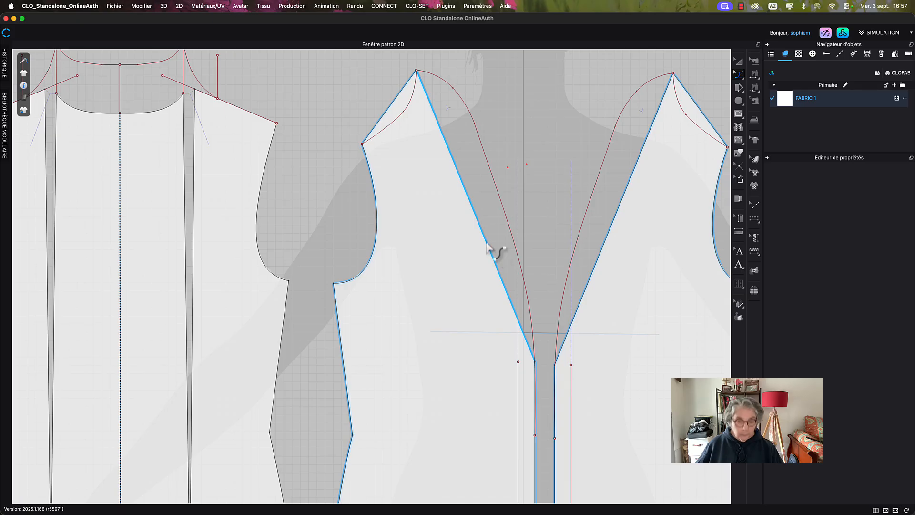
key("c")
left_click_drag(495, 249, 499, 200)
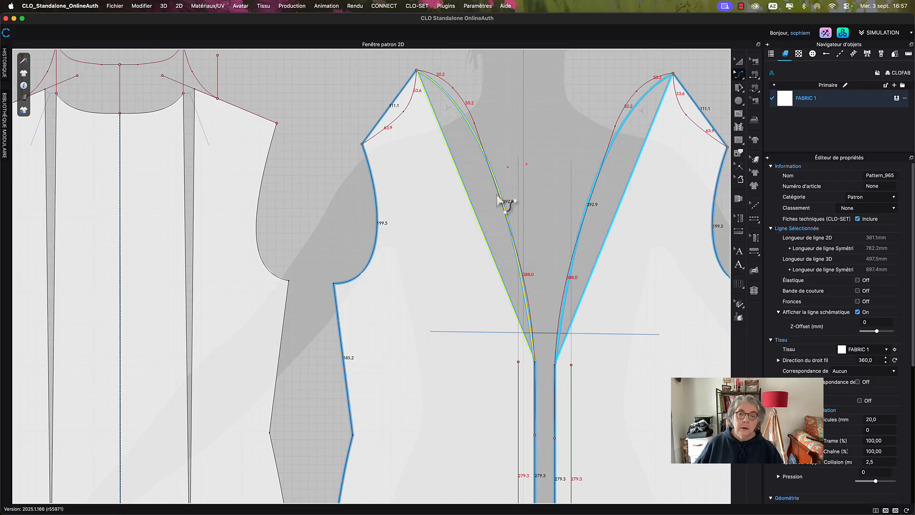
- Adjust both curve handles of the lapel edge so it rounds out at the collar peak and toward the center front
middle_click_drag(458, 116, 473, 200)
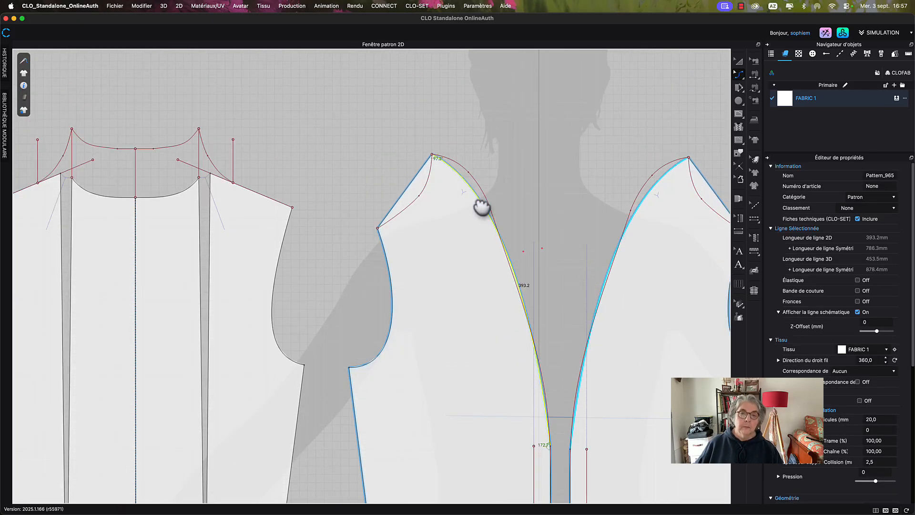
key("z")
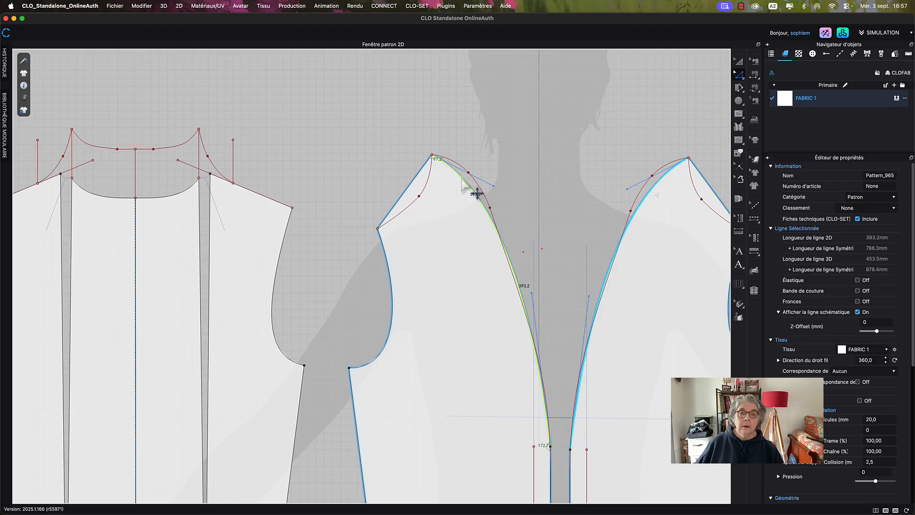
left_click_drag(493, 186, 493, 156)
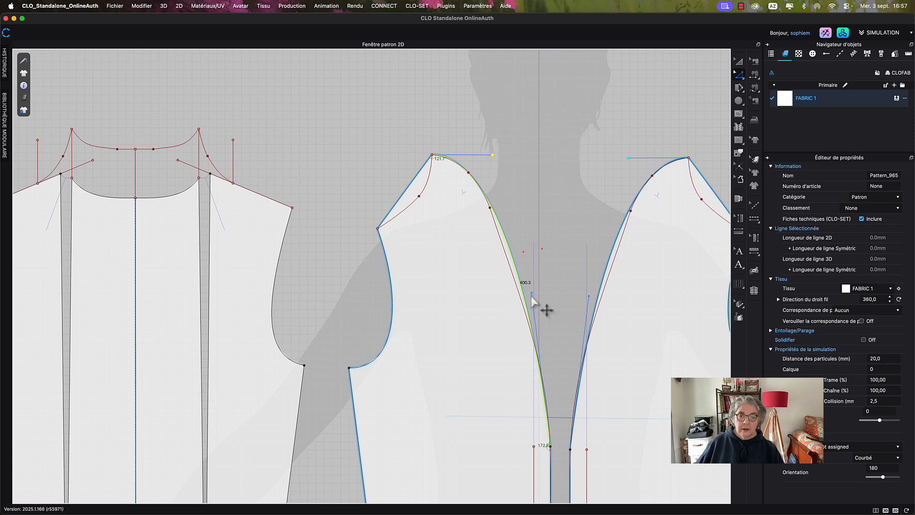
left_click_drag(532, 293, 536, 297)
- Curve the edge between the shoulder tip and the collar peak inward to match the drawn shoulder-to-collar curve
middle_click_drag(482, 222, 491, 234)
key("c")
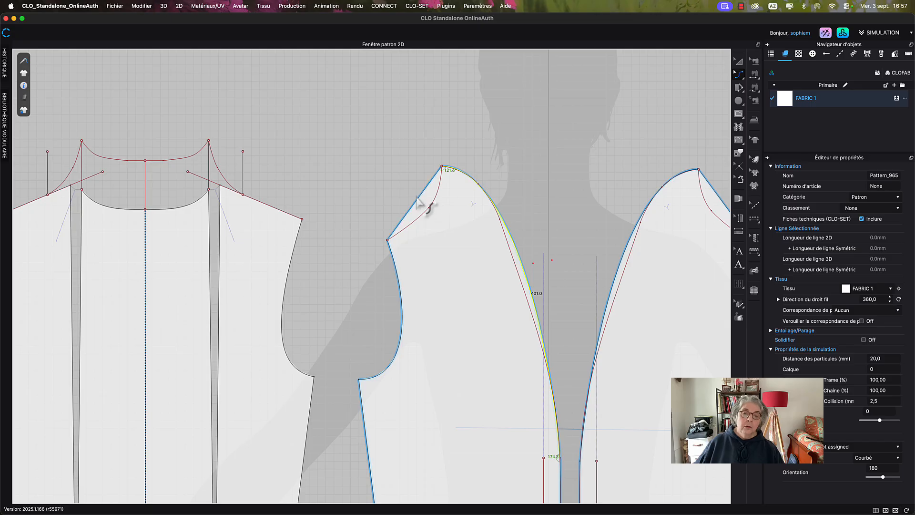
left_click(419, 201)
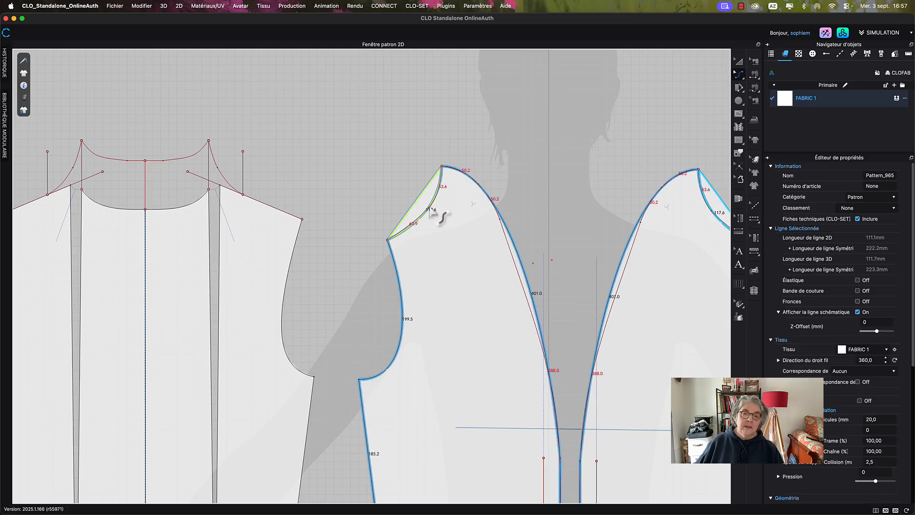
left_click(431, 210)
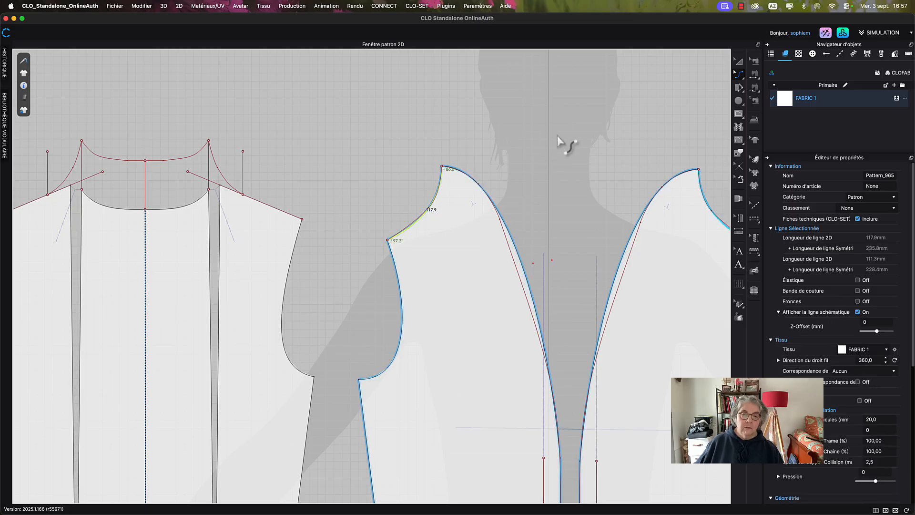
- Delete the drawn lapel and shoulder-to-collar internal lines from the left-hand front
left_click(738, 62)
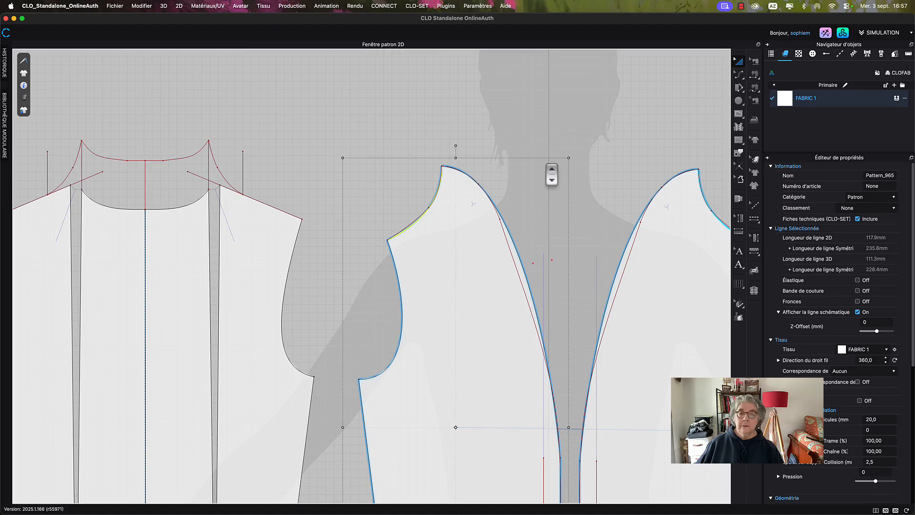
scroll(547, 173, "down", 5)
left_click(531, 191)
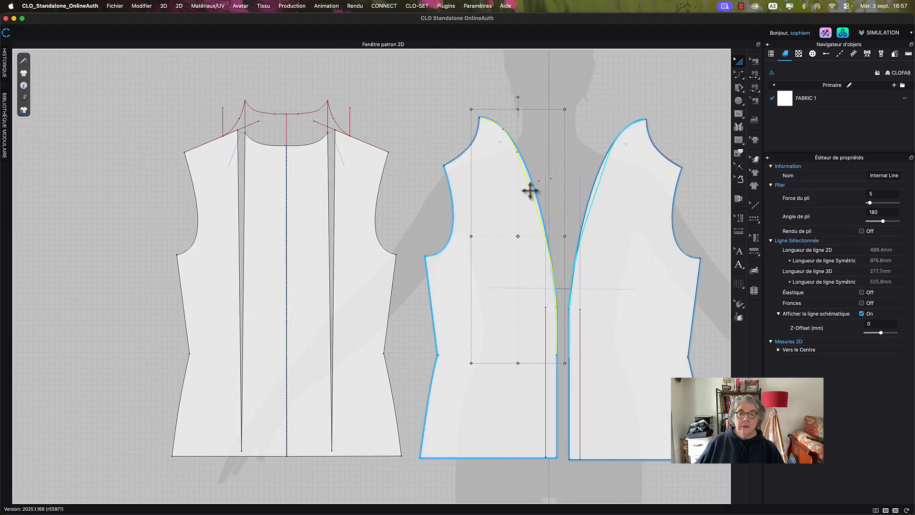
key("Delete")
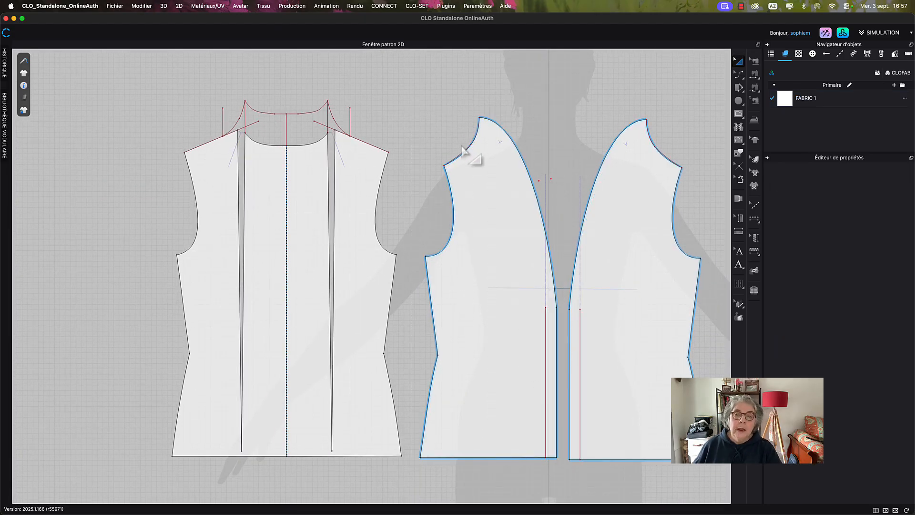
left_click(468, 150)
key("Delete")
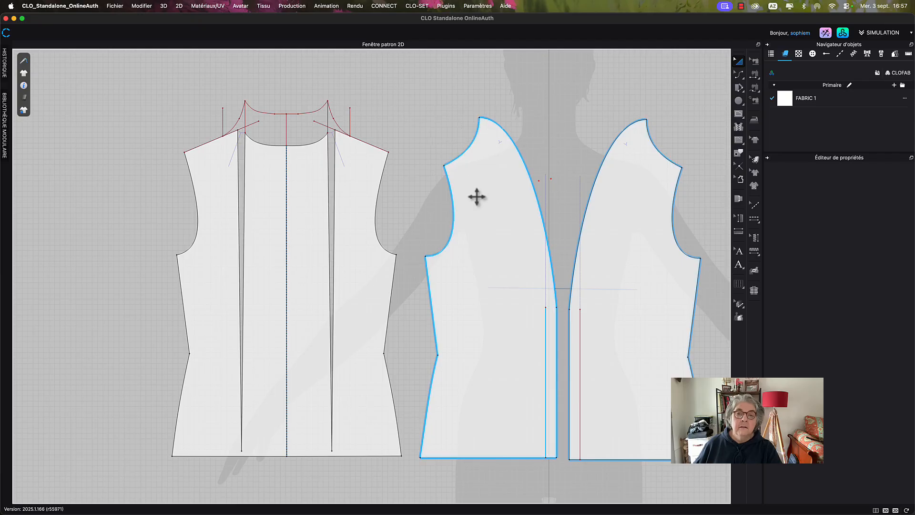
- Select all the internal collar, neck and shoulder construction lines on the back bodice and lock them
middle_click_drag(497, 196, 545, 251)
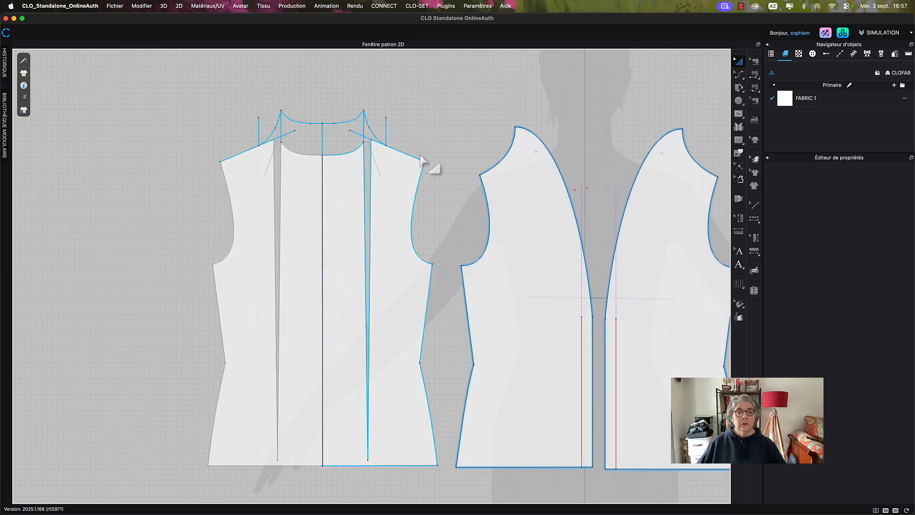
middle_click_drag(427, 140, 539, 184)
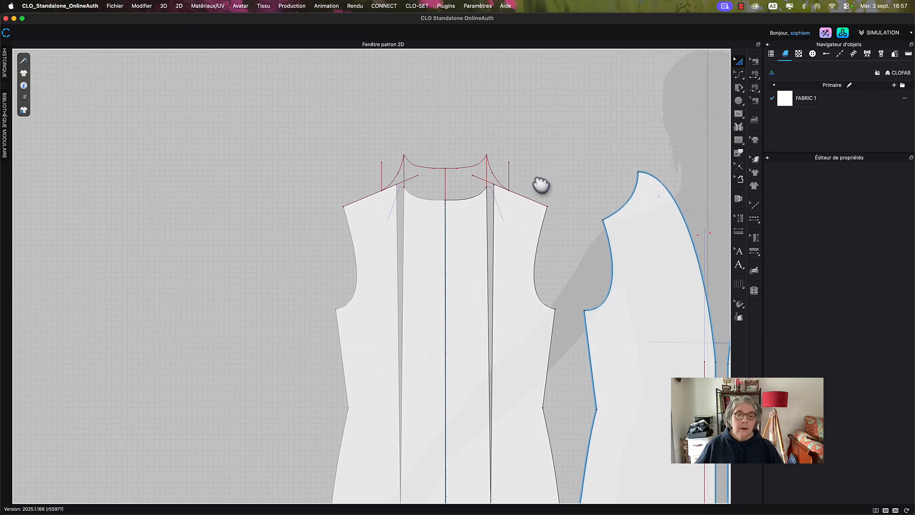
left_click(490, 172)
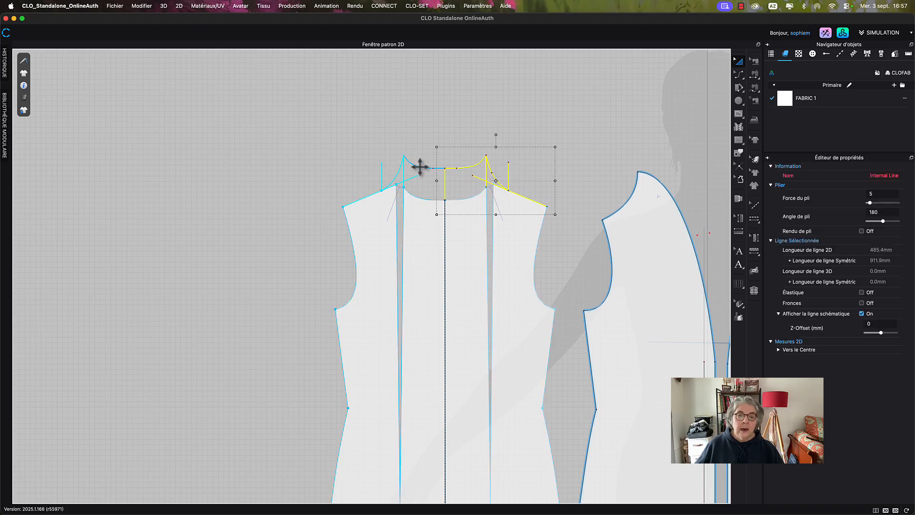
right_click(449, 169)
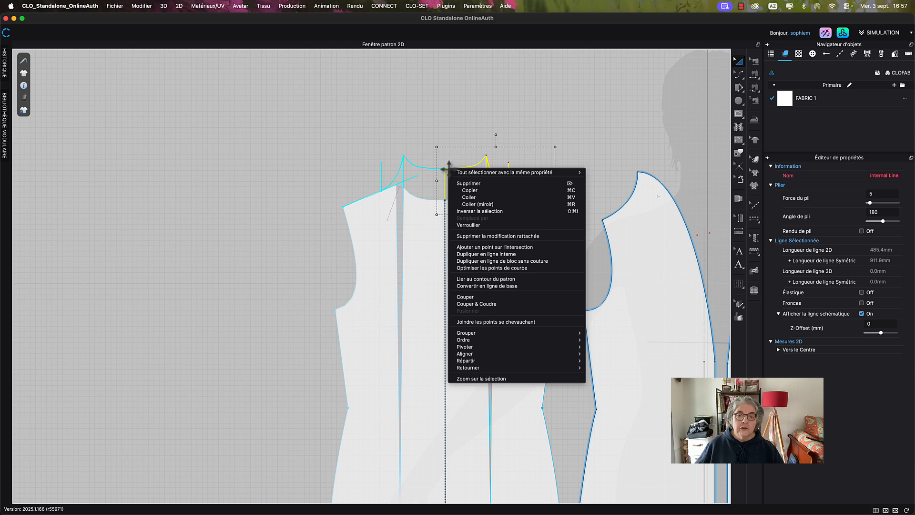
left_click(472, 234)
left_click(448, 138)
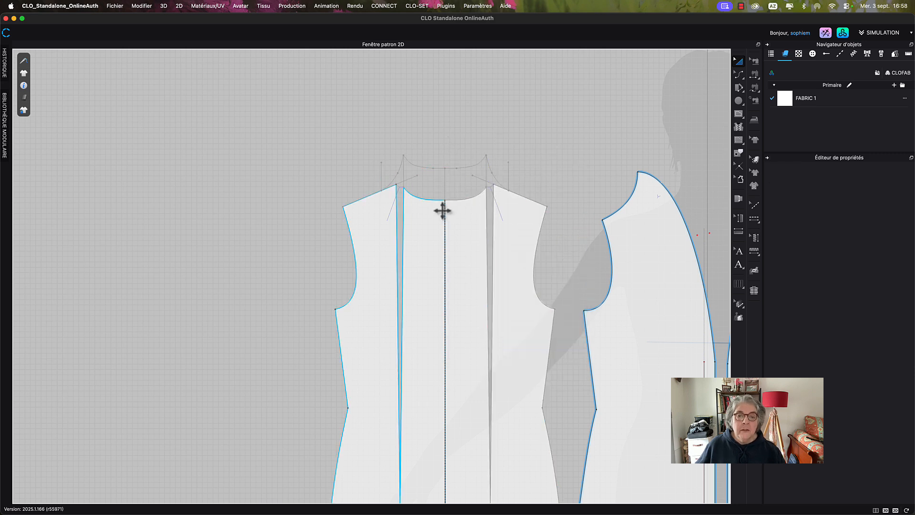
scroll(443, 210, "up", 8)
middle_click_drag(448, 228, 449, 136)
scroll(438, 324, "down", 10)
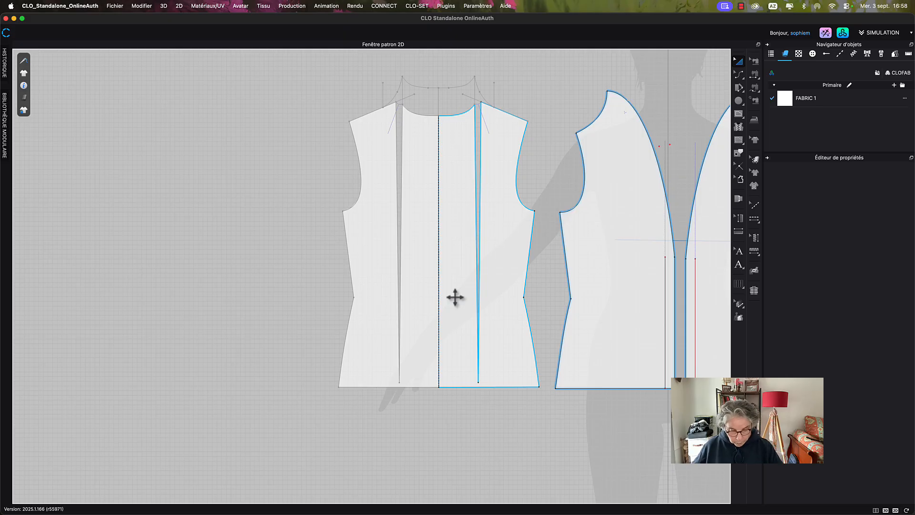
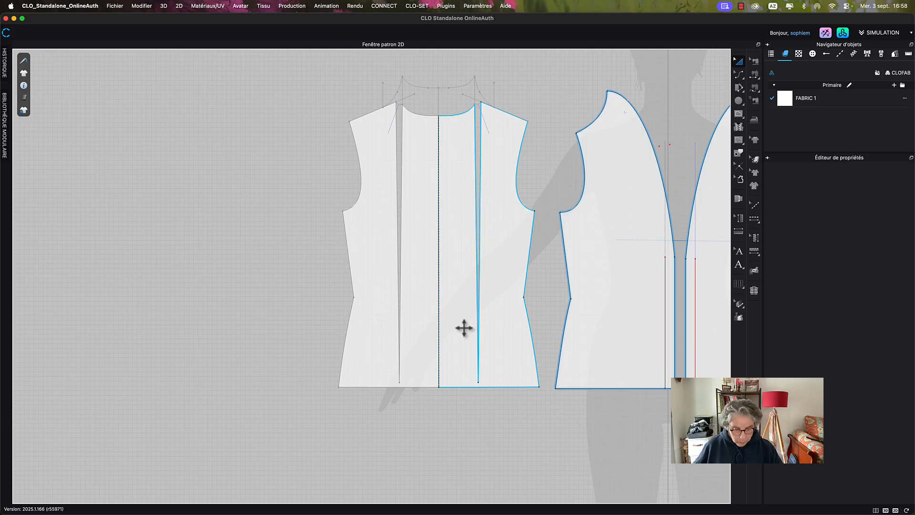
- Delete the dart tip points on the back bodice to remove both long neck darts
key("n")
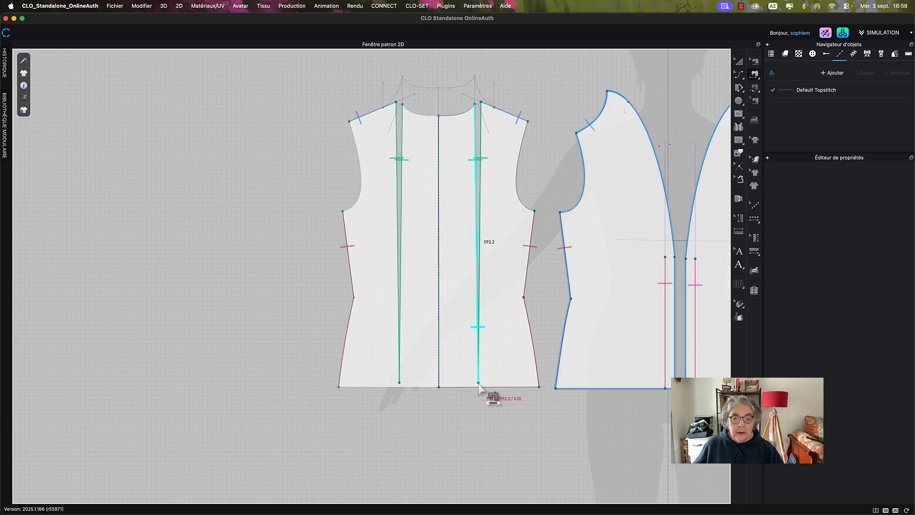
key("z")
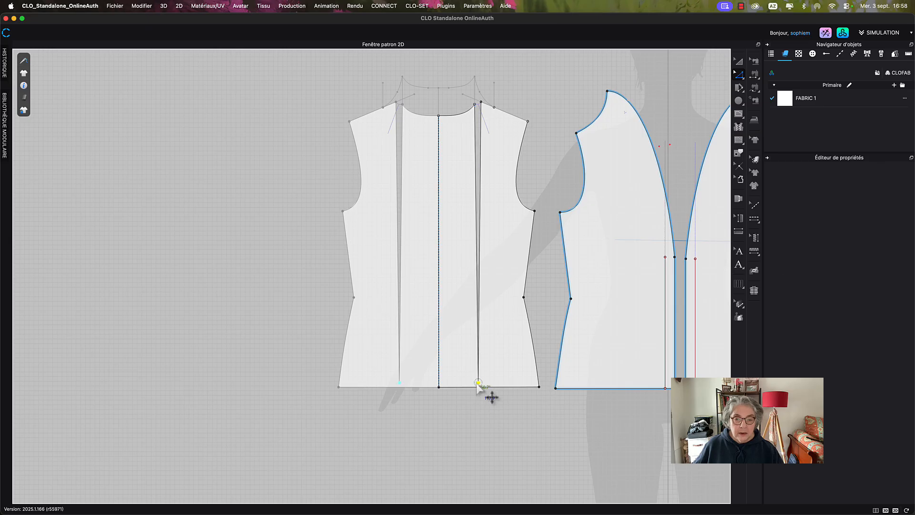
left_click(479, 382)
key("Delete")
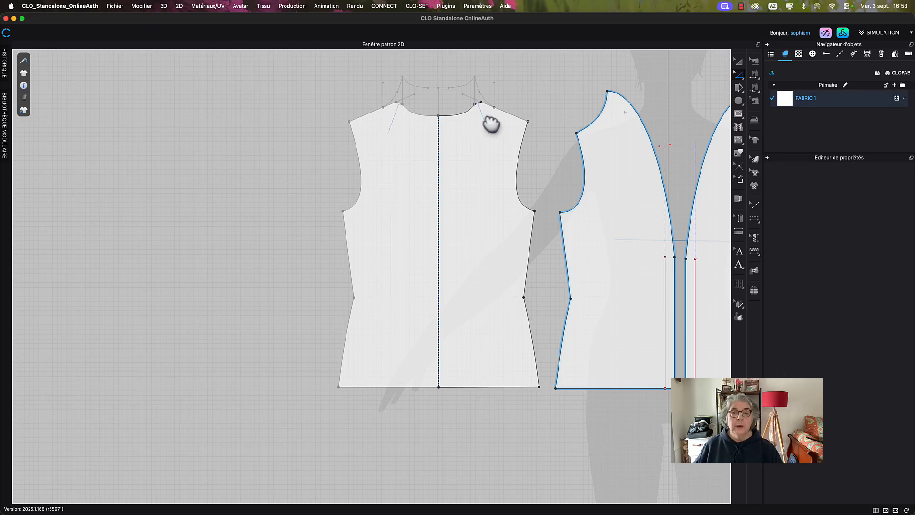
- Move the back's inner shoulder points up to the drawn collar peaks and delete the leftover neckline points beside them
scroll(474, 159, "up", 5)
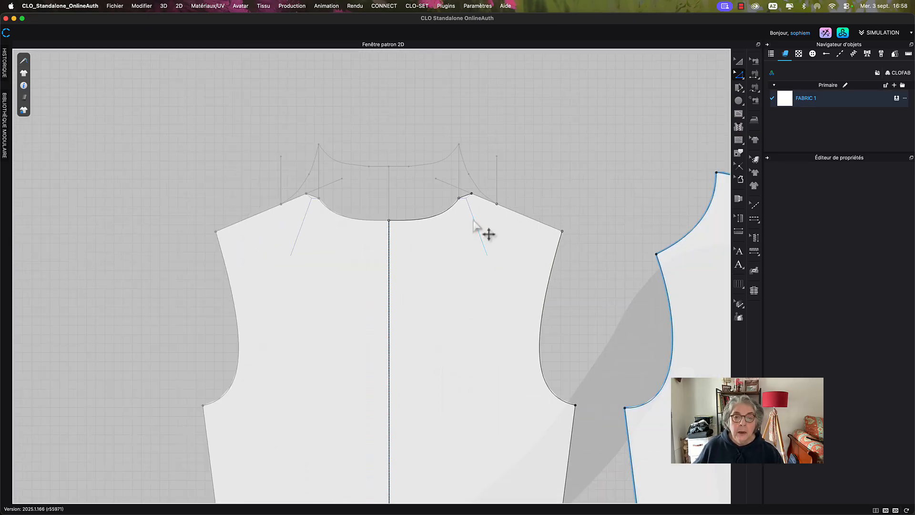
middle_click_drag(478, 219, 491, 251)
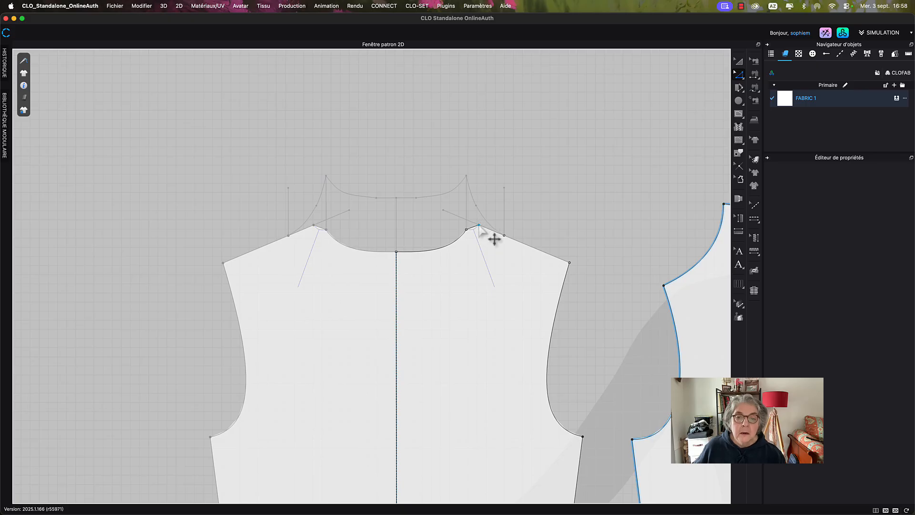
left_click_drag(495, 239, 485, 190)
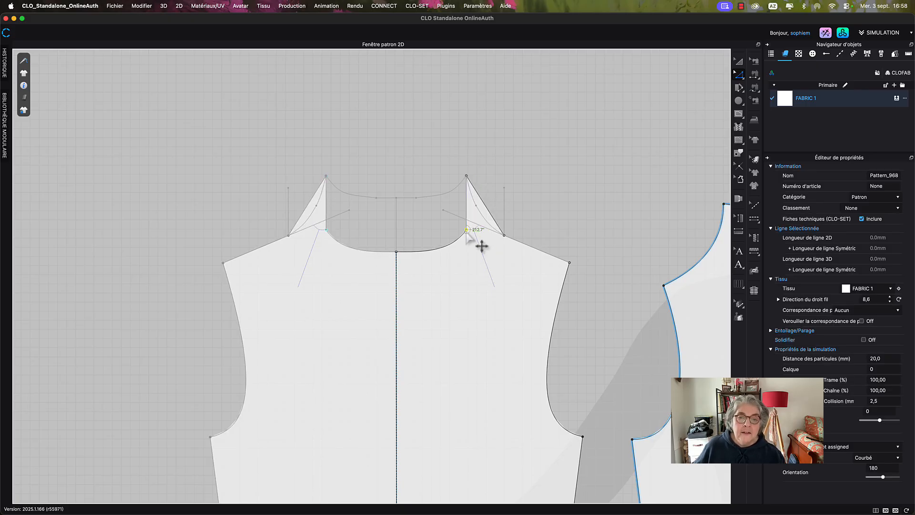
key("Delete")
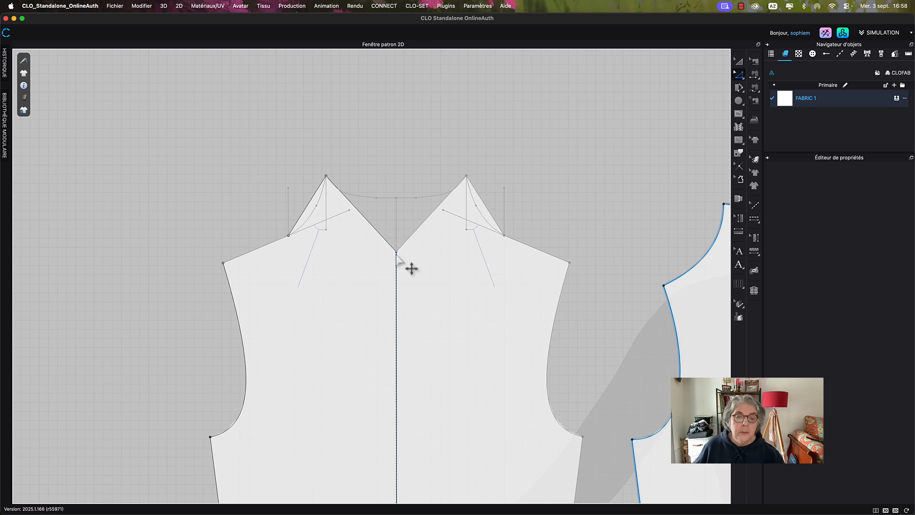
- Raise the center-back neck point to the drawn collar line and curve the collar's top edge along it
left_click_drag(412, 268, 411, 212)
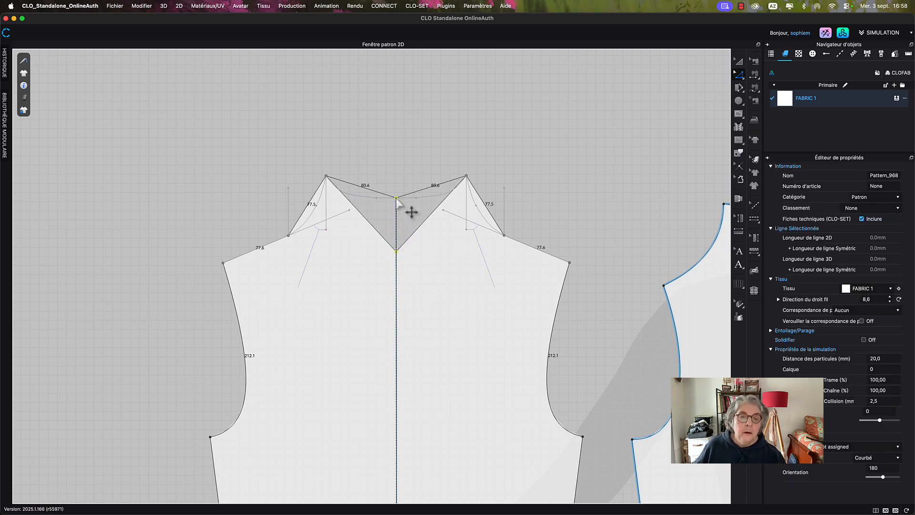
middle_click_drag(380, 229, 439, 236)
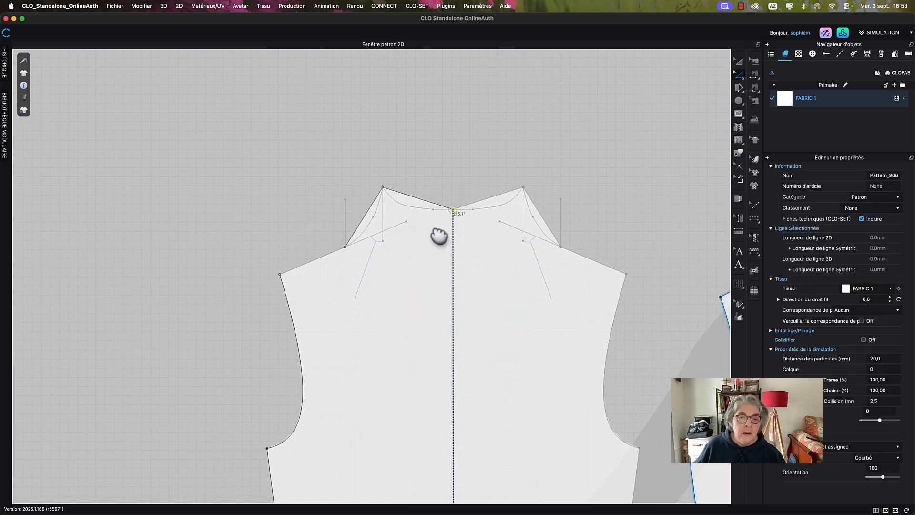
key("c")
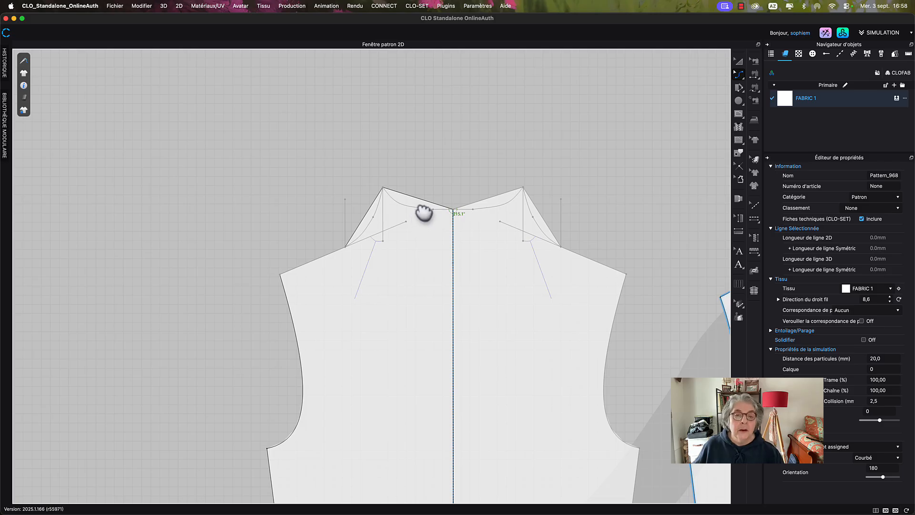
left_click(413, 197)
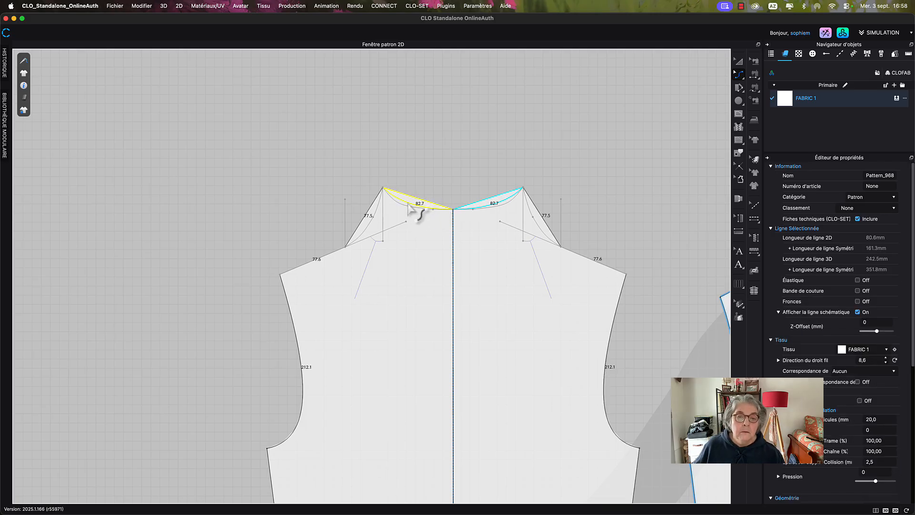
left_click_drag(375, 219, 374, 219)
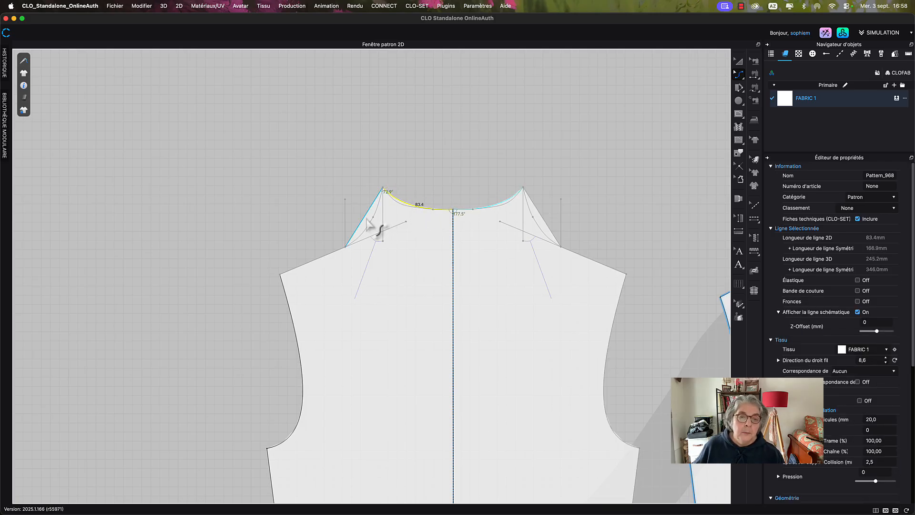
- Curve the back's shoulder-to-collar edges along the drawn lines and refine the top edge's curve
left_click(370, 220)
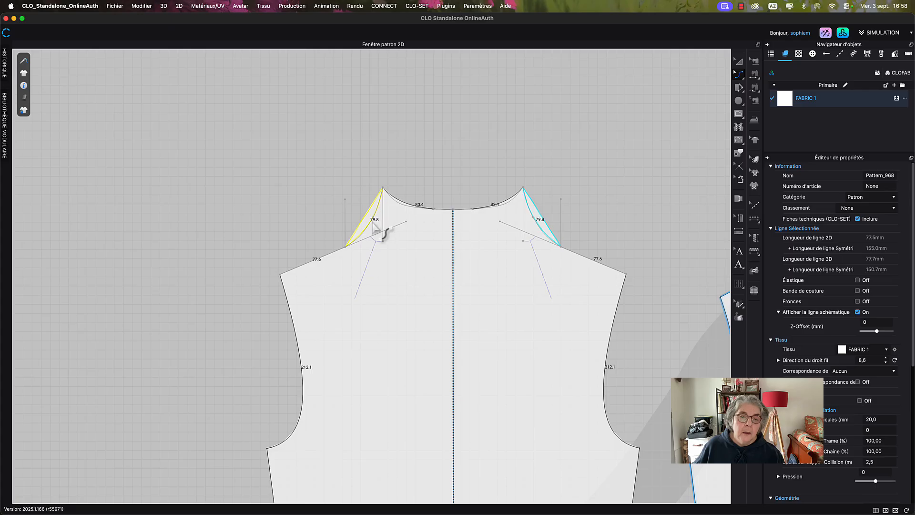
left_click(423, 204)
scroll(475, 216, "up", 3)
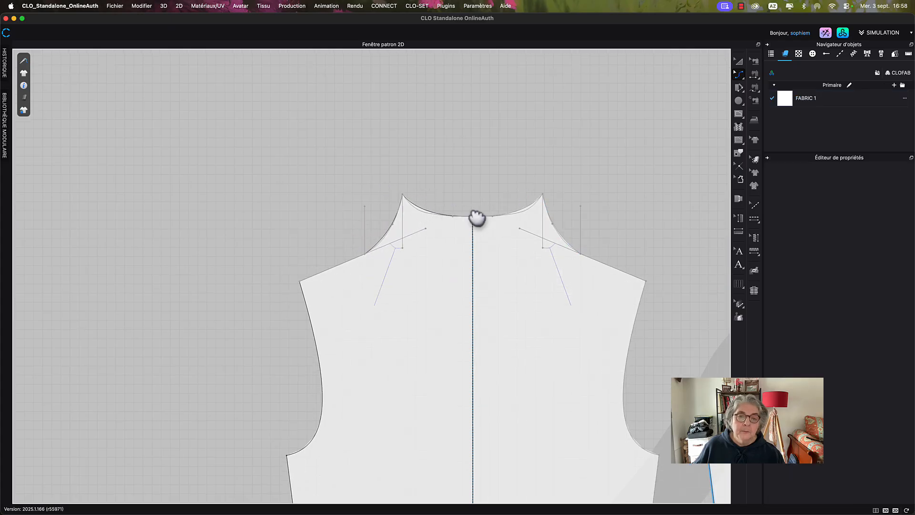
left_click(508, 236)
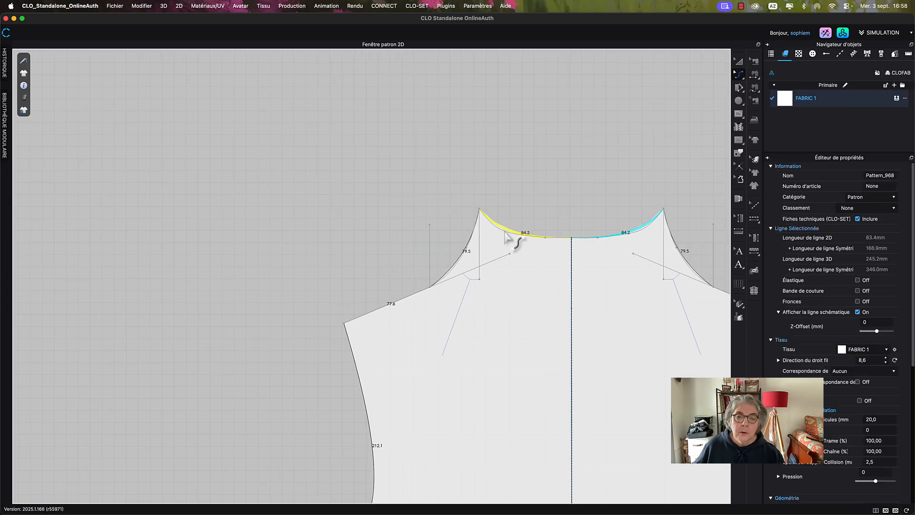
left_click(547, 215)
- Display the 3D garment beside the 2D pattern and turn the avatar to a more frontal view
scroll(568, 225, "down", 5)
scroll(535, 142, "down", 5)
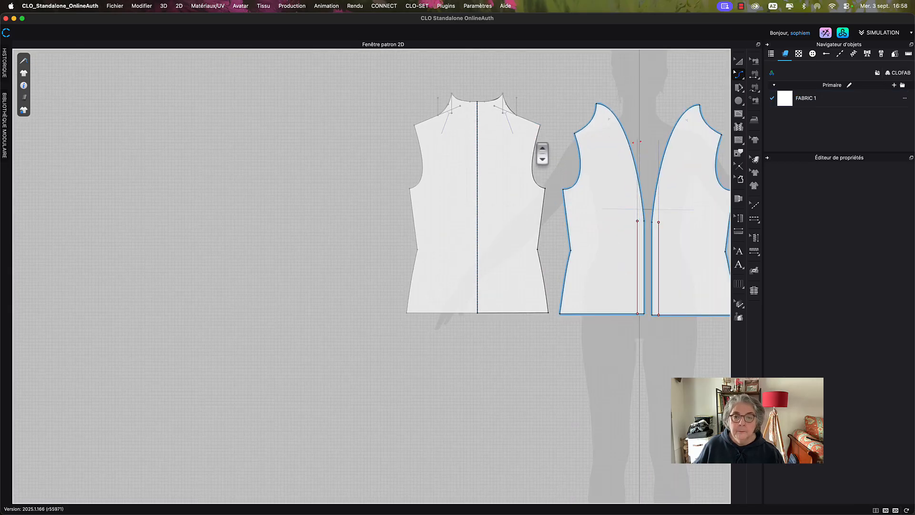
middle_click_drag(563, 185, 436, 251)
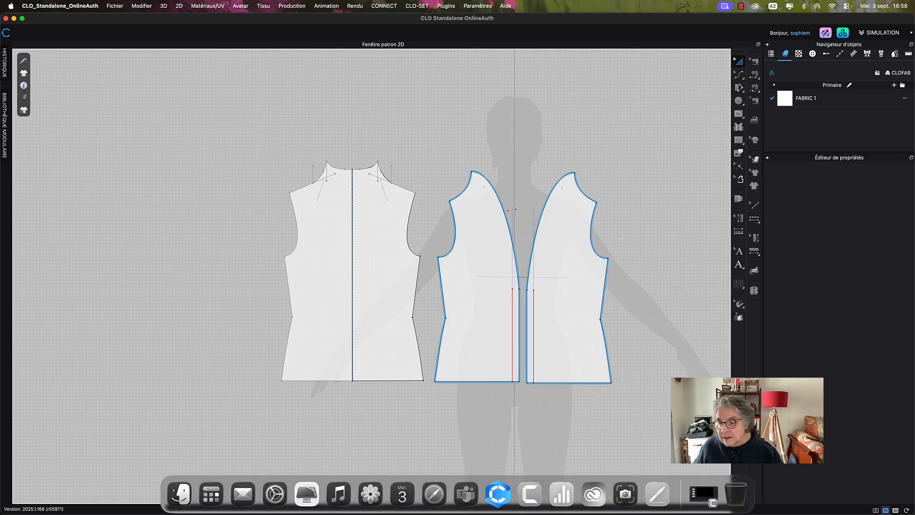
left_click(876, 510)
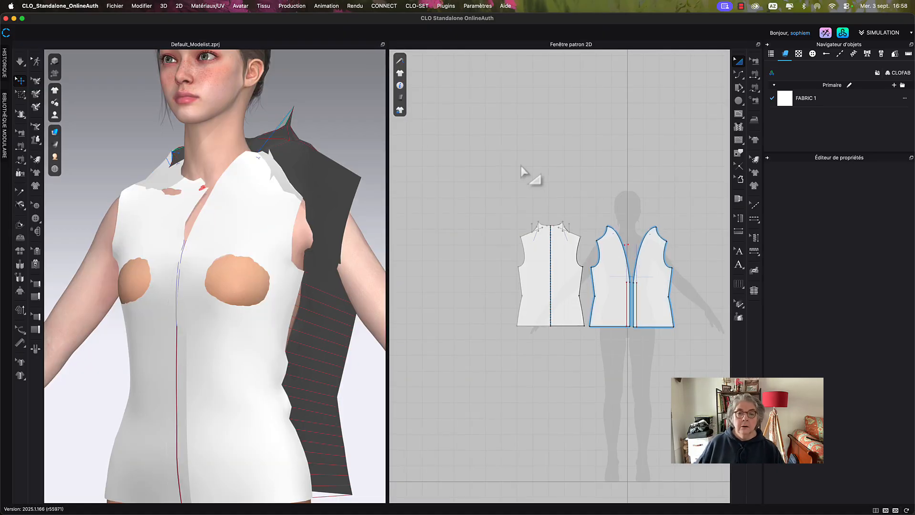
right_click_drag(353, 139, 369, 139)
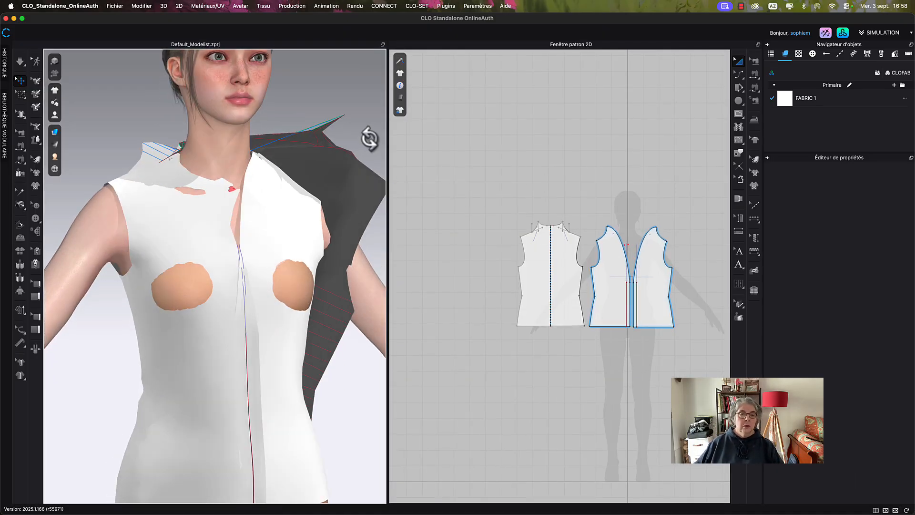
- Delete the leftover dart sewing at the collar of the back piece
middle_click_drag(611, 190, 619, 201)
key("b")
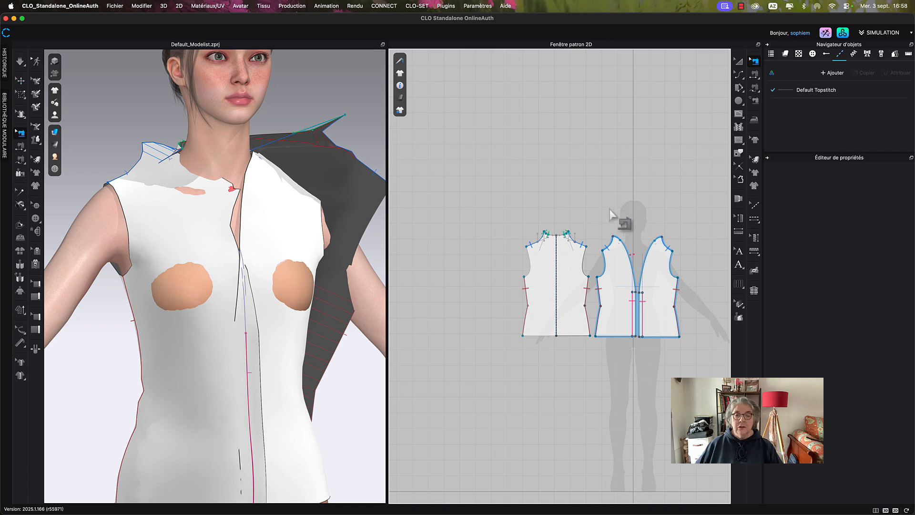
scroll(612, 219, "up", 10)
middle_click_drag(614, 232, 709, 192)
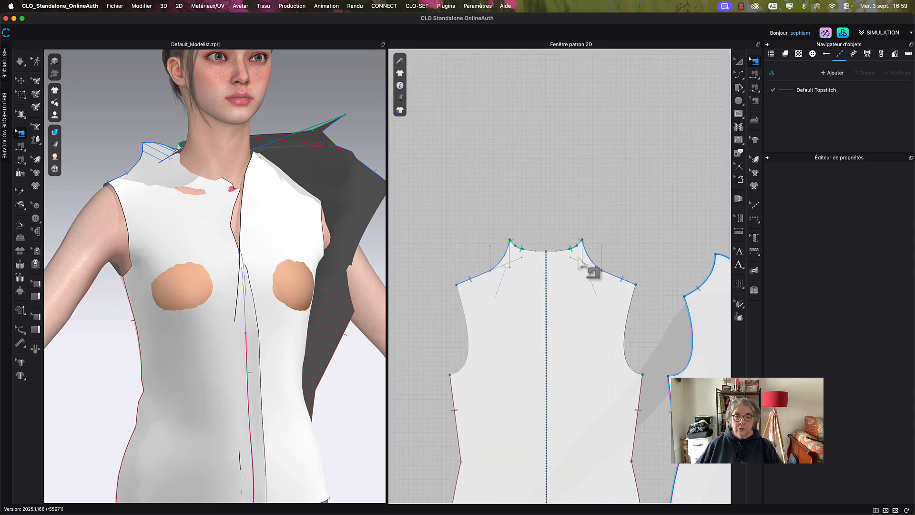
left_click(575, 251)
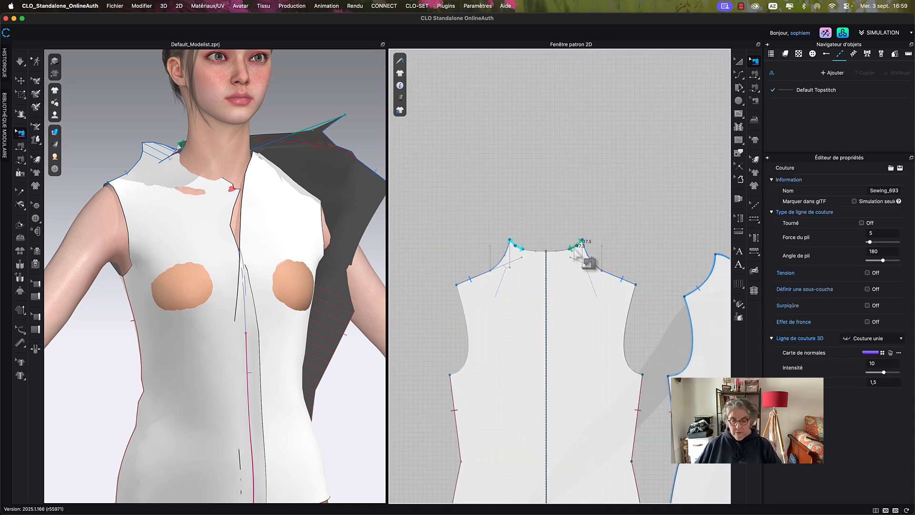
key("Delete")
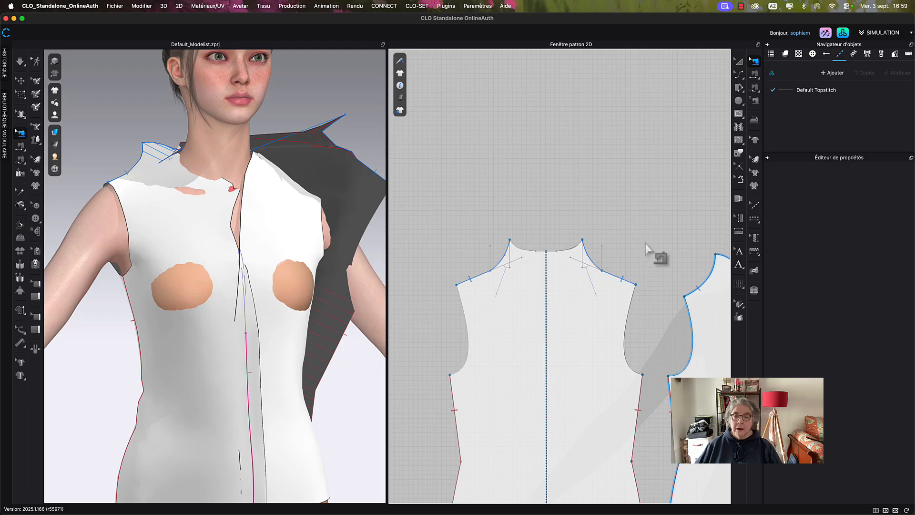
- Shift the end of the front shoulder seam from the lapel edge to the collar peak
scroll(653, 250, "down", 3)
middle_click_drag(652, 245, 570, 247)
scroll(599, 259, "up", 4)
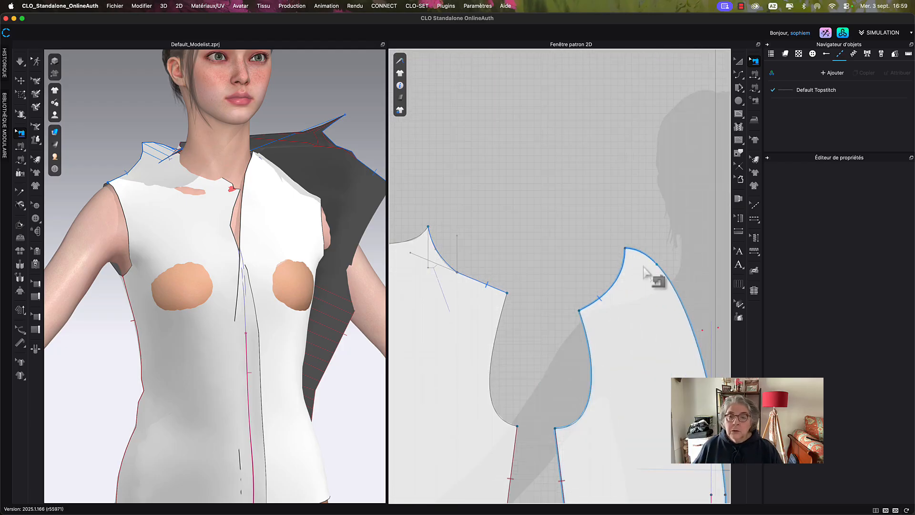
left_click(665, 276)
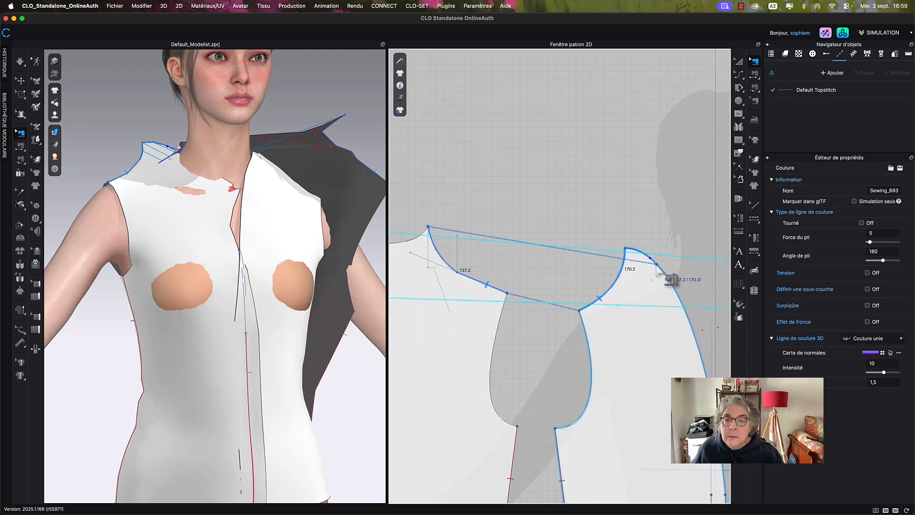
left_click_drag(666, 277, 628, 250)
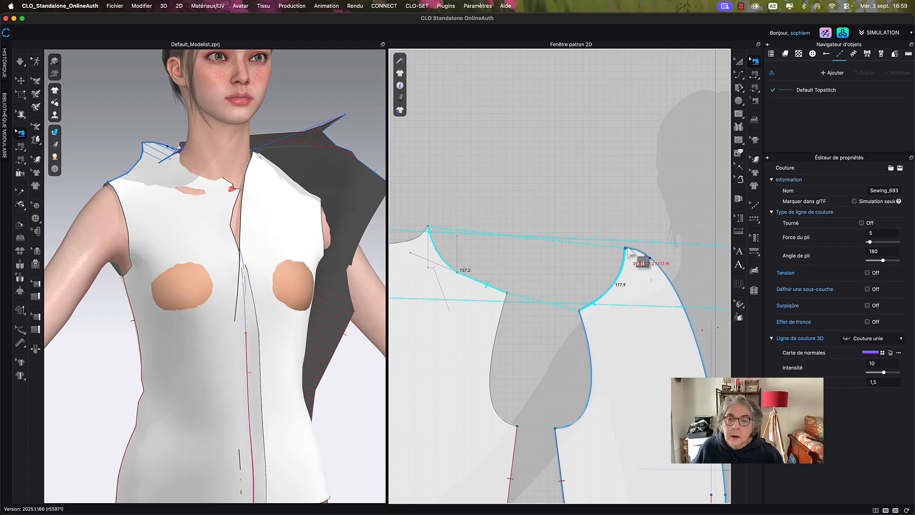
left_click(650, 202)
- Simulate the garment and pull the back collar into place at the avatar's shoulder, then view it from behind
scroll(652, 200, "down", 2)
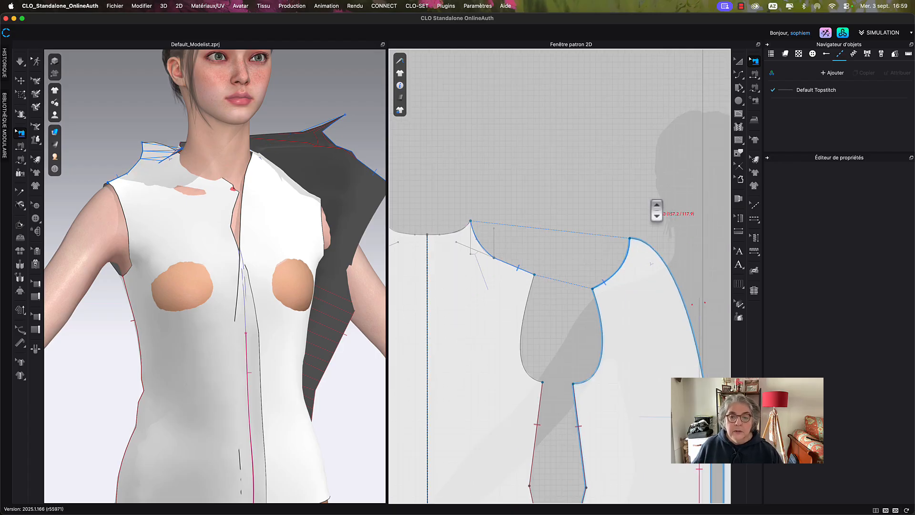
scroll(657, 210, "down", 2)
right_click_drag(670, 222, 654, 184)
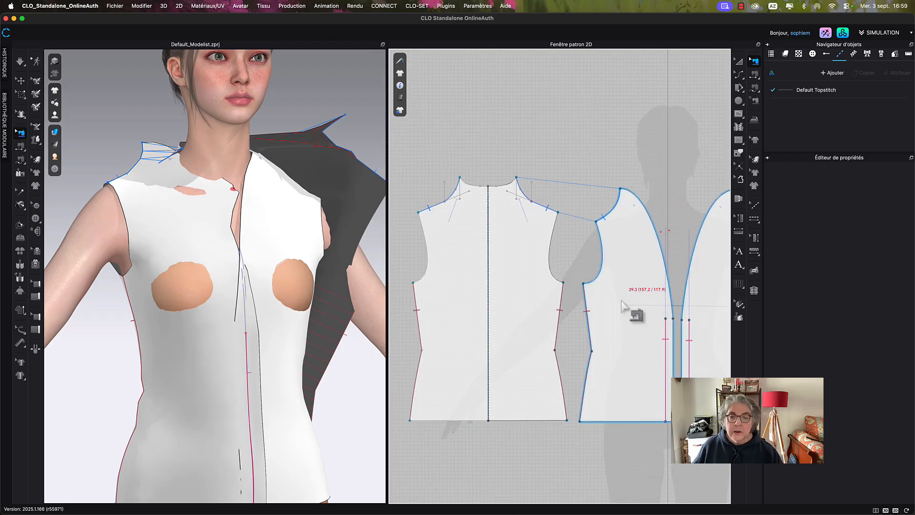
scroll(624, 312, "down", 2)
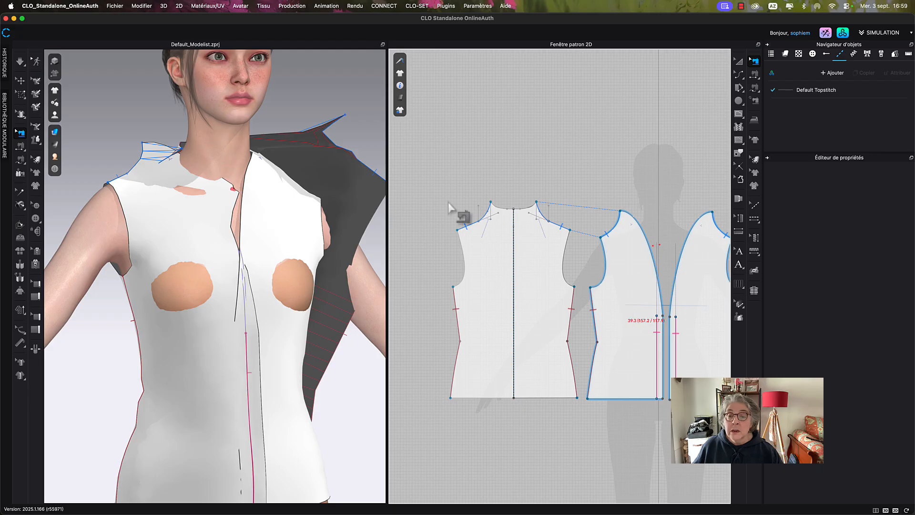
key("space")
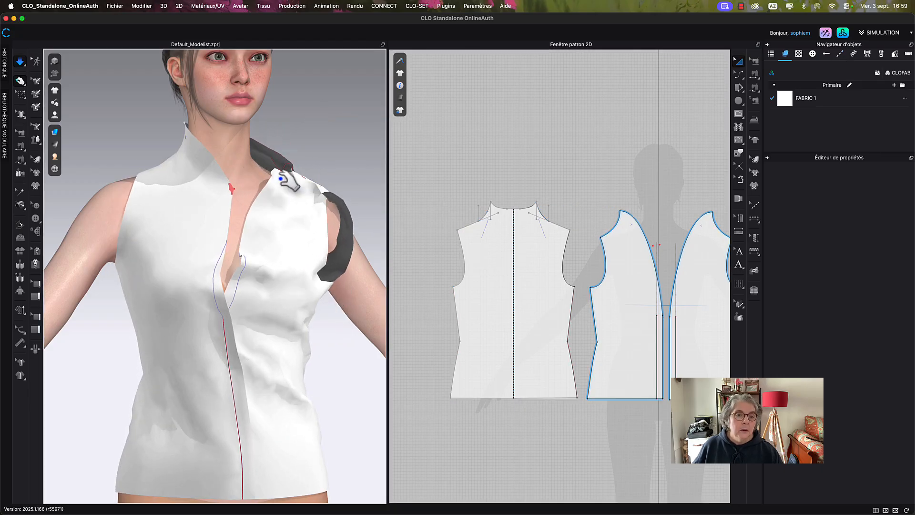
left_click_drag(279, 161, 275, 131)
right_click_drag(285, 140, 211, 164)
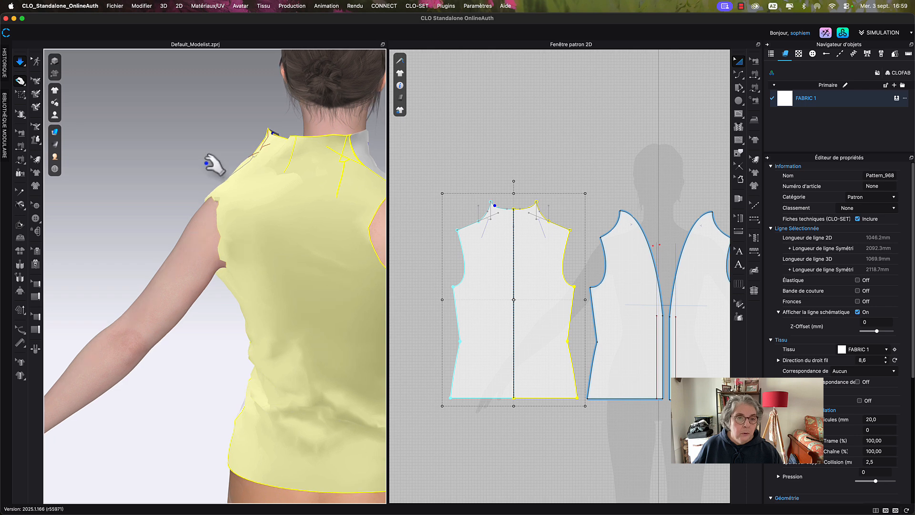
- Stop the simulation and reset the 3D arrangement of the back piece so it lies flat again
key("b")
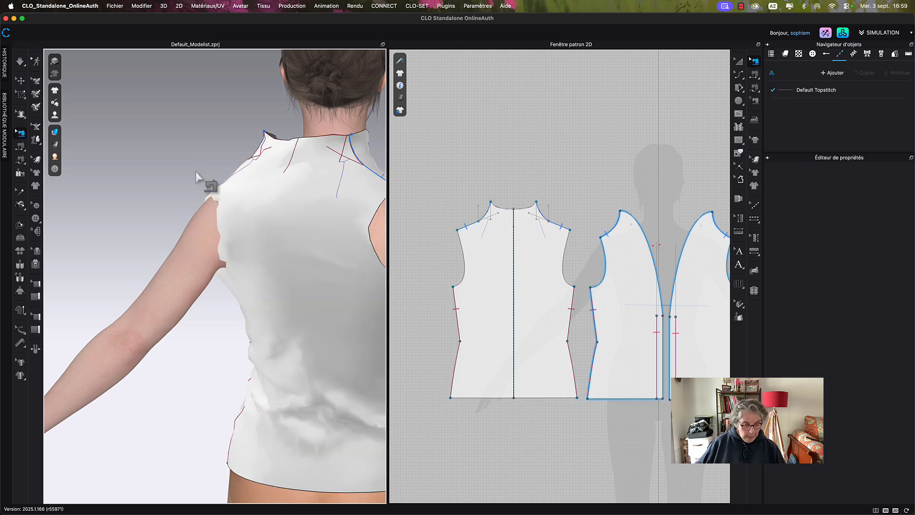
key("q")
left_click(265, 222)
left_click(265, 222)
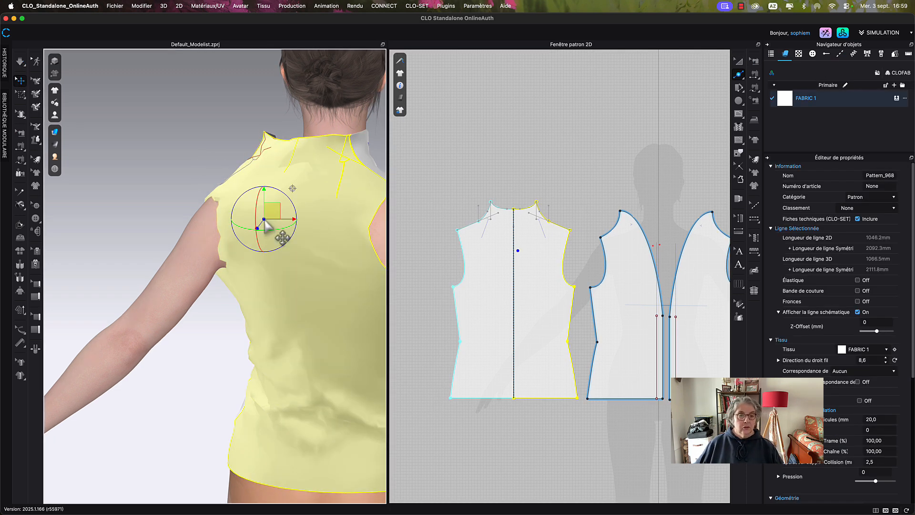
right_click(265, 221)
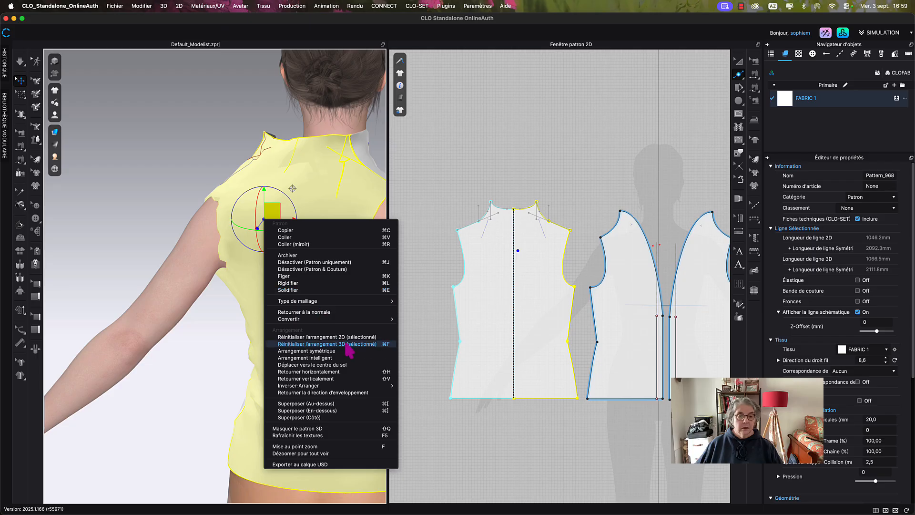
left_click(324, 344)
scroll(319, 287, "down", 5)
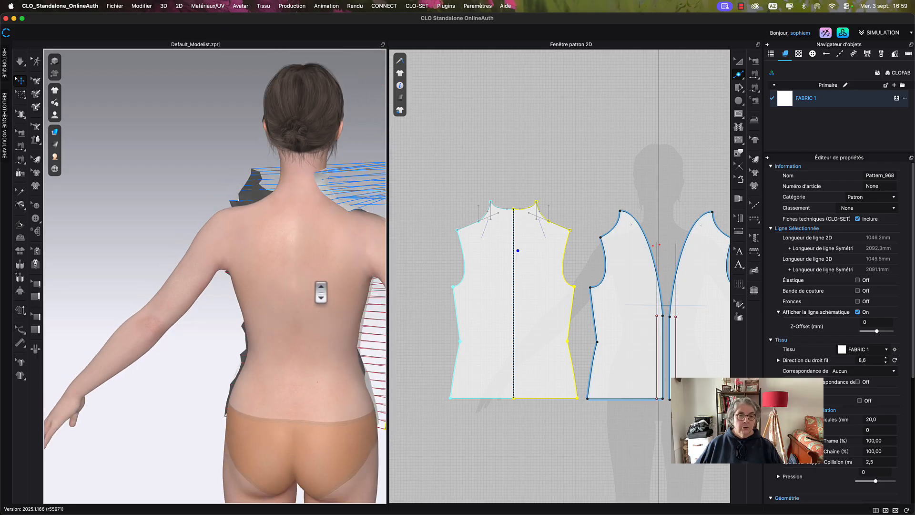
- Reset the 3D arrangement of both front pieces together
right_click_drag(333, 255, 399, 248)
left_click(280, 327)
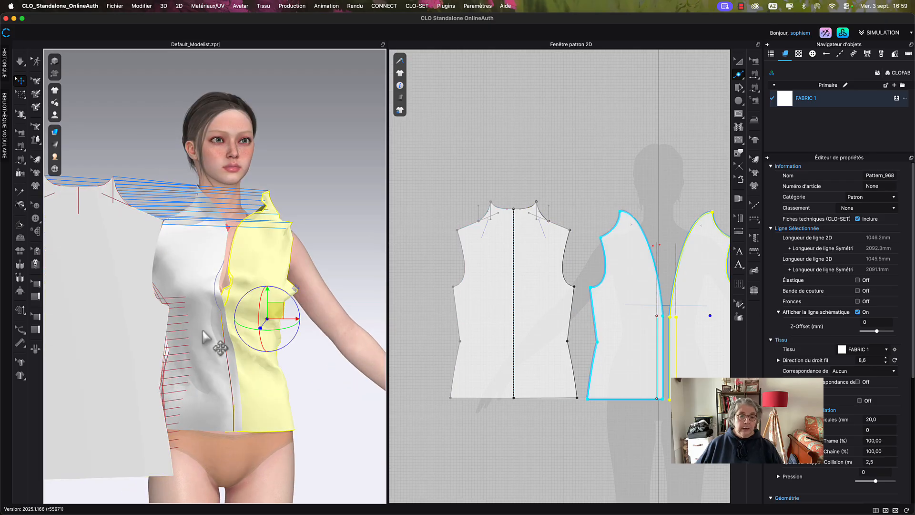
left_click(197, 336, "shift")
right_click(197, 336)
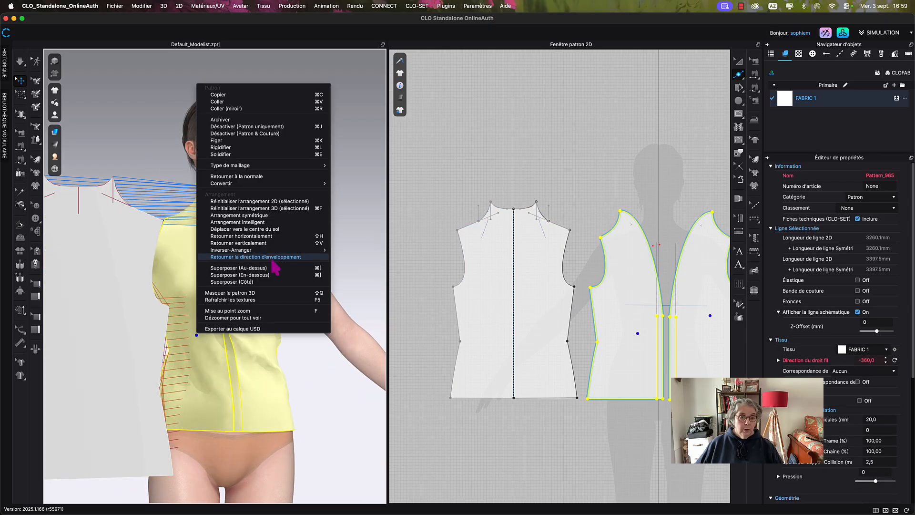
left_click(288, 212)
left_click(315, 197)
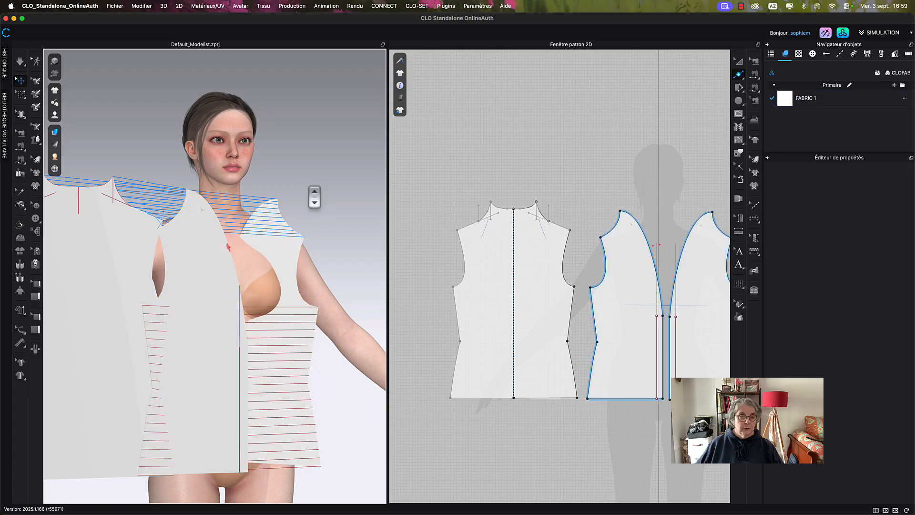
scroll(314, 196, "down", 3)
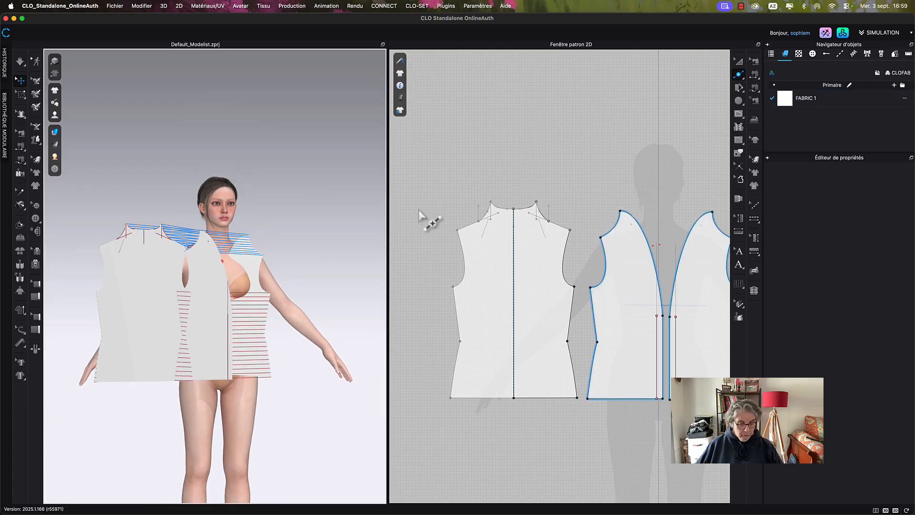
- Move all garment pieces down beside the avatar's hips and display the avatar's arrangement points
key("super+a")
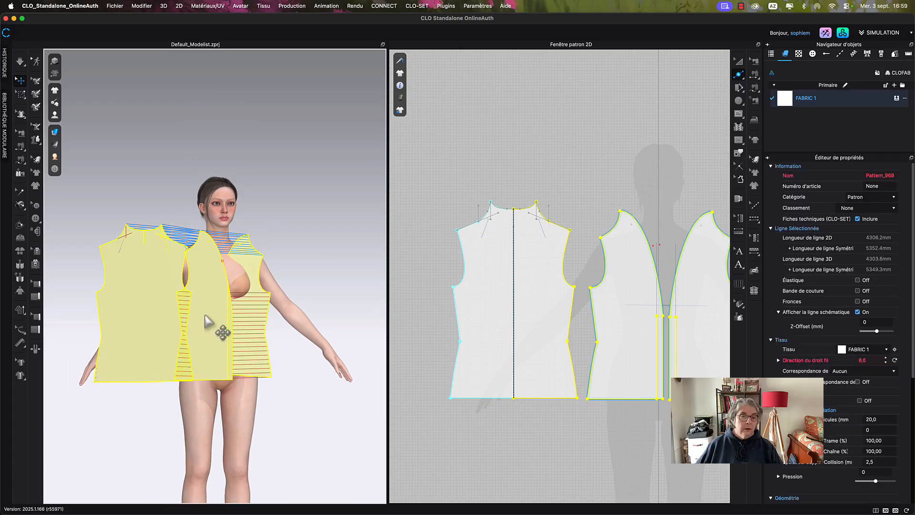
left_click_drag(201, 404, 201, 425)
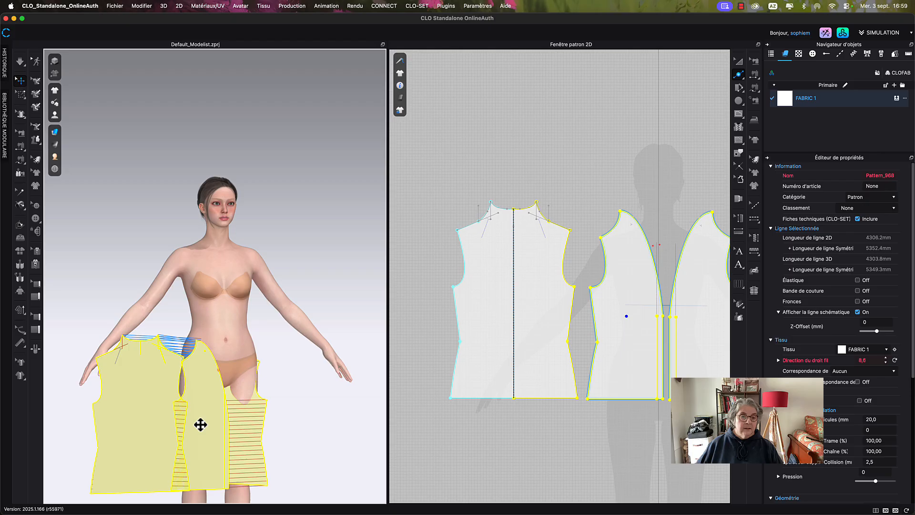
left_click(192, 337)
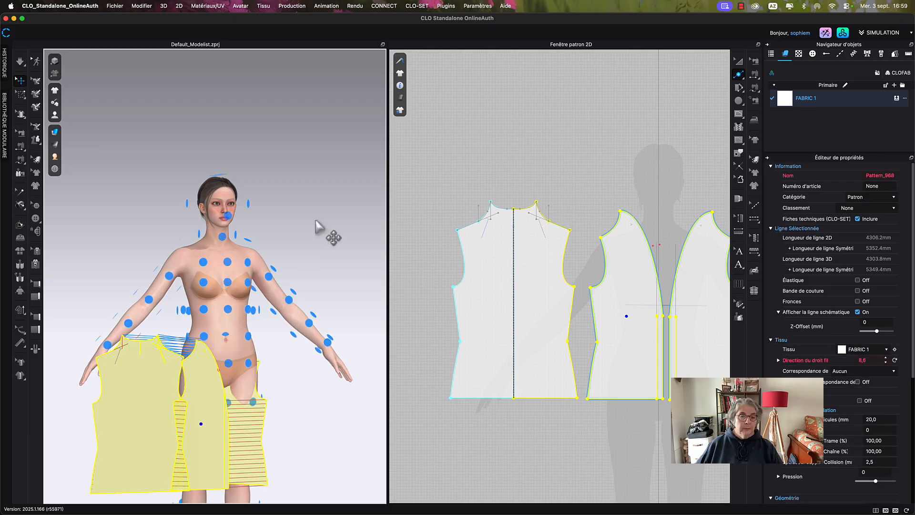
- Place the front pieces around the avatar's torso using the front arrangement point at the waist side
left_click(303, 219)
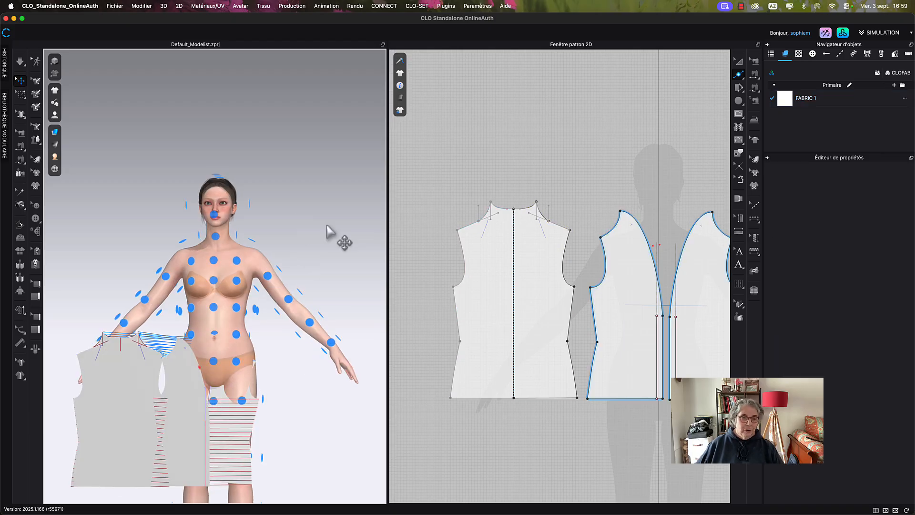
left_click(181, 446)
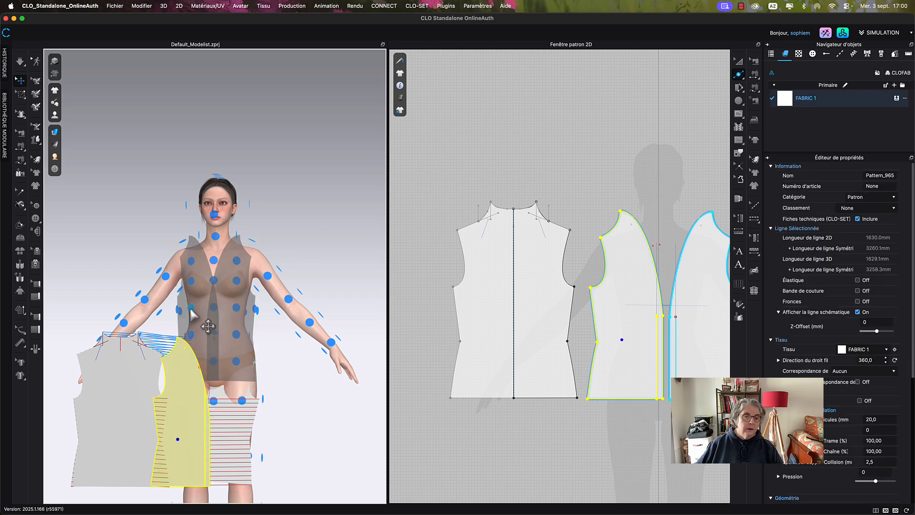
left_click(191, 312)
- Place the back piece behind the avatar at the centre-back arrangement point, hide the points and check the garment in side view
right_click_drag(313, 265, 313, 379)
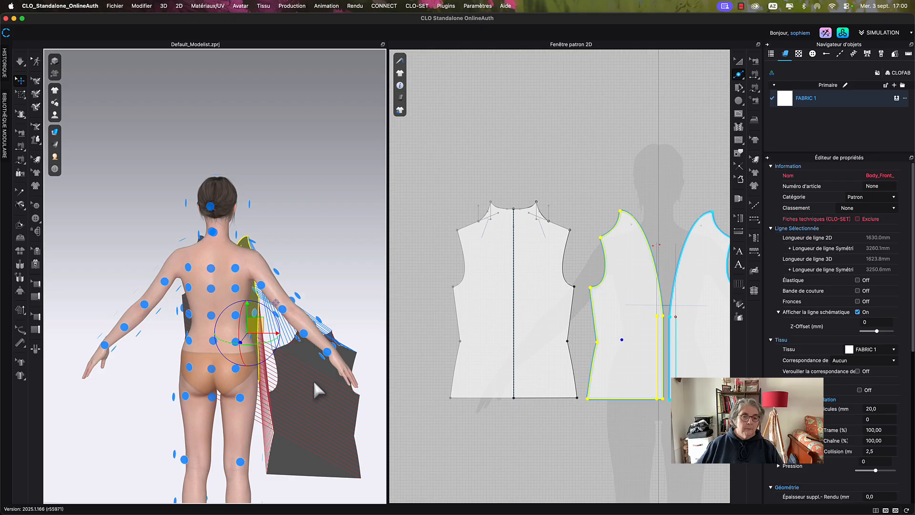
left_click(341, 420)
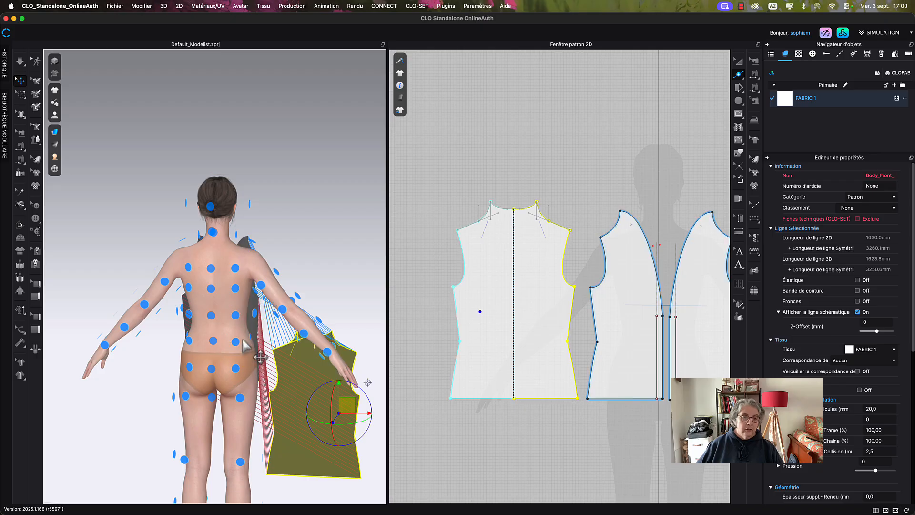
left_click(211, 310)
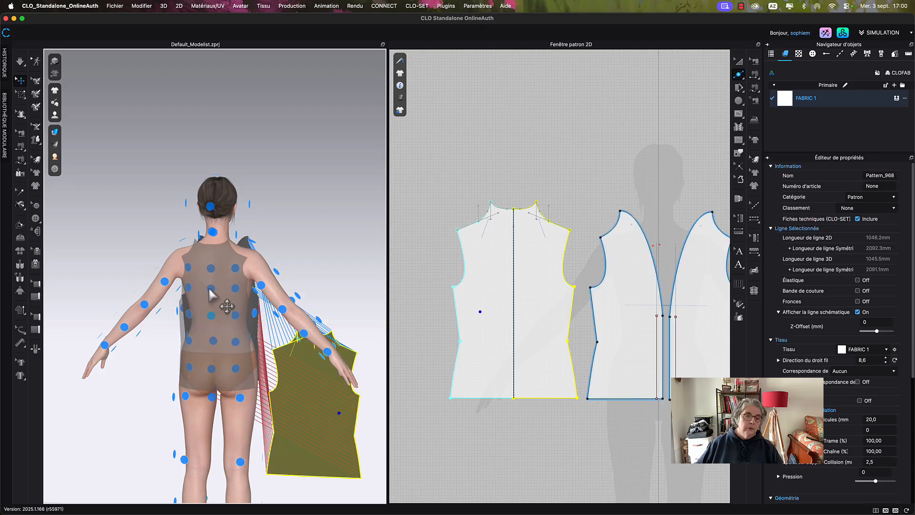
key("super+z")
left_click(211, 317)
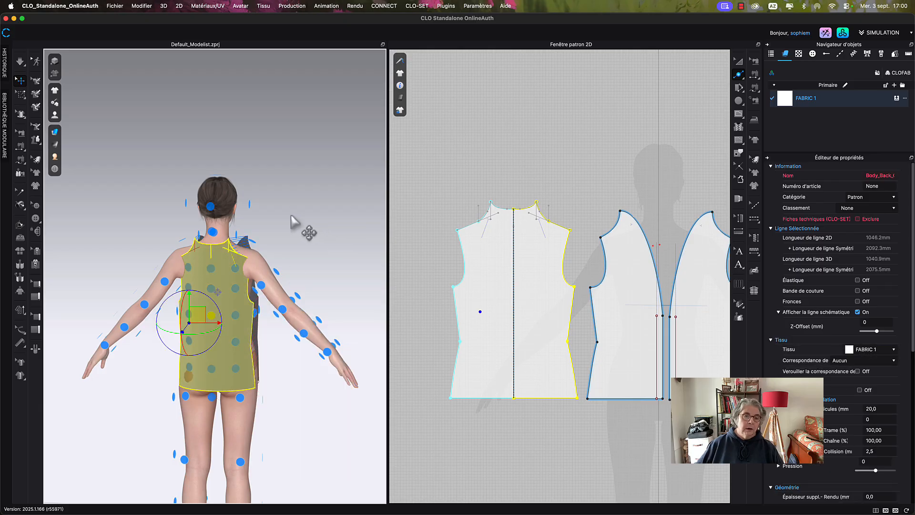
key("6")
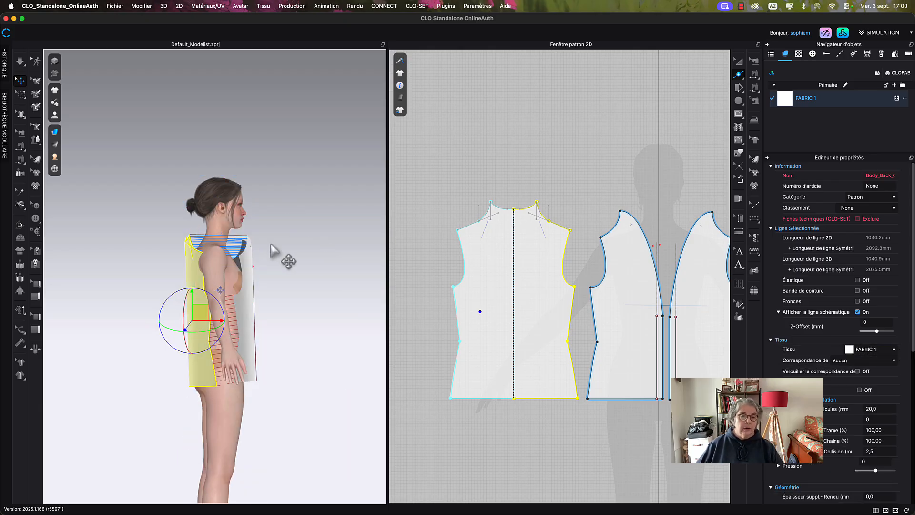
mouse_move(269, 245)
right_mouse_down()
mouse_move(246, 247)
mouse_move(268, 247)
right_mouse_up()
- Bring the front piece on the avatar's right forward in 3D so it overlaps the other front piece
left_click(284, 258)
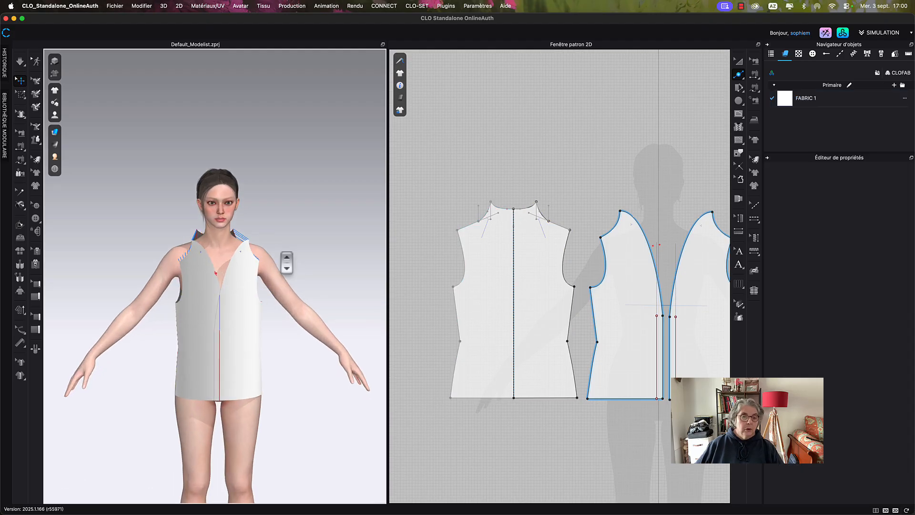
scroll(358, 259, "up", 5)
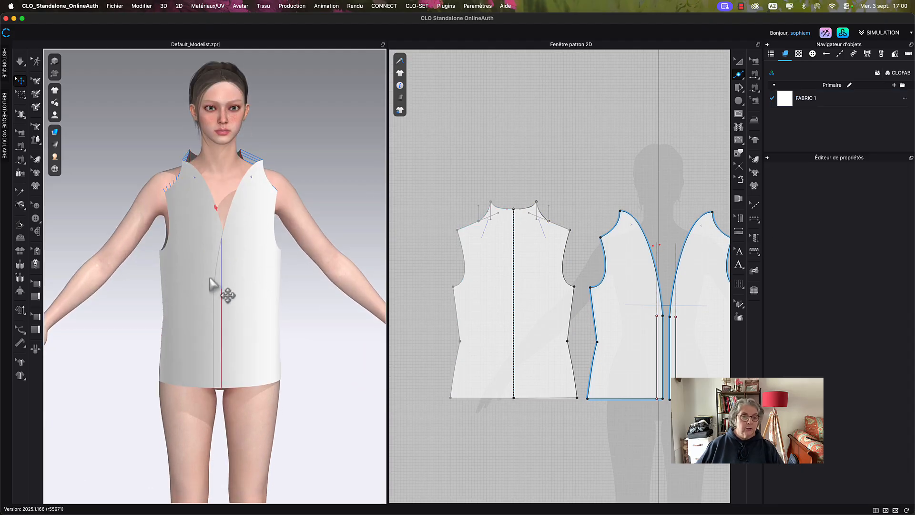
left_click(211, 284)
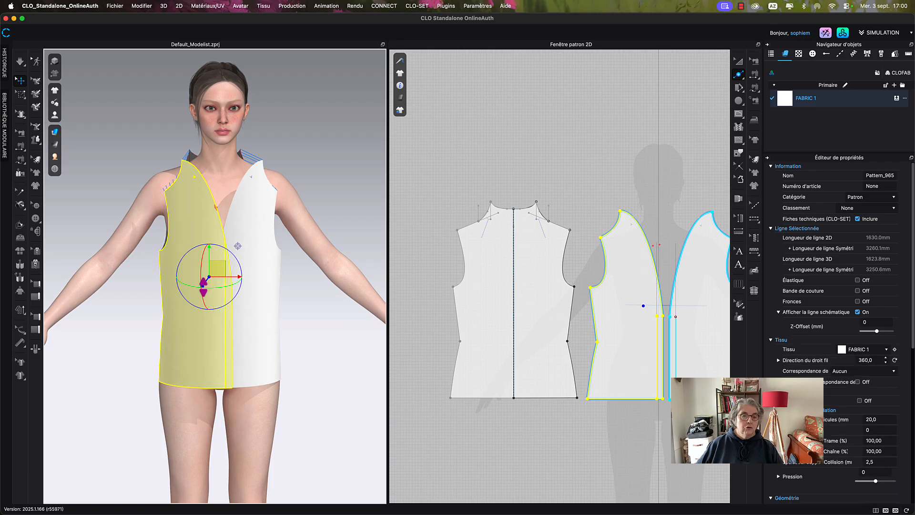
left_click(294, 170)
middle_click_drag(294, 170, 295, 239)
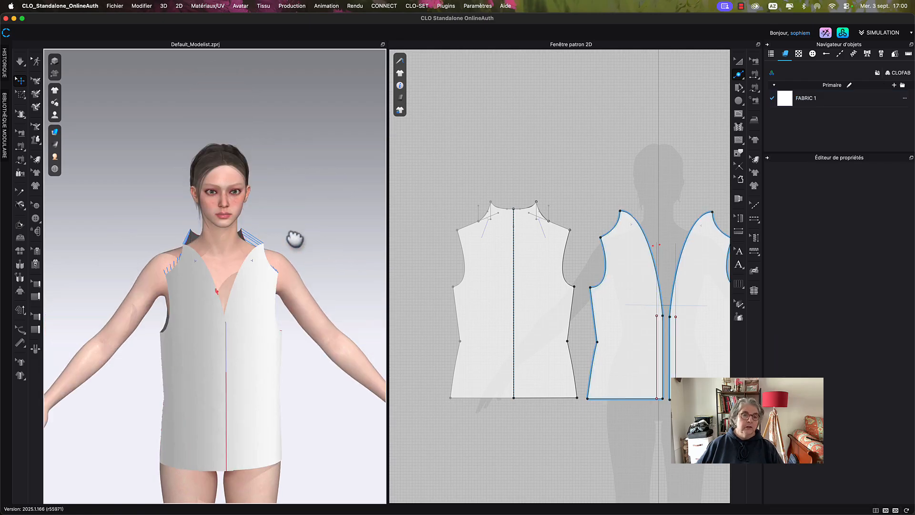
- Simulate the garment and pull the hems of both front pieces downward to settle them on the avatar
key("space")
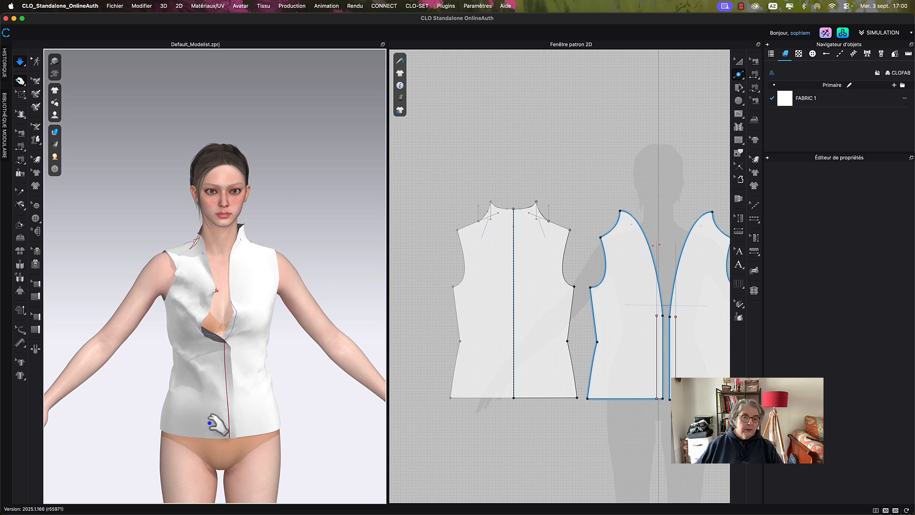
left_click_drag(232, 404, 233, 463)
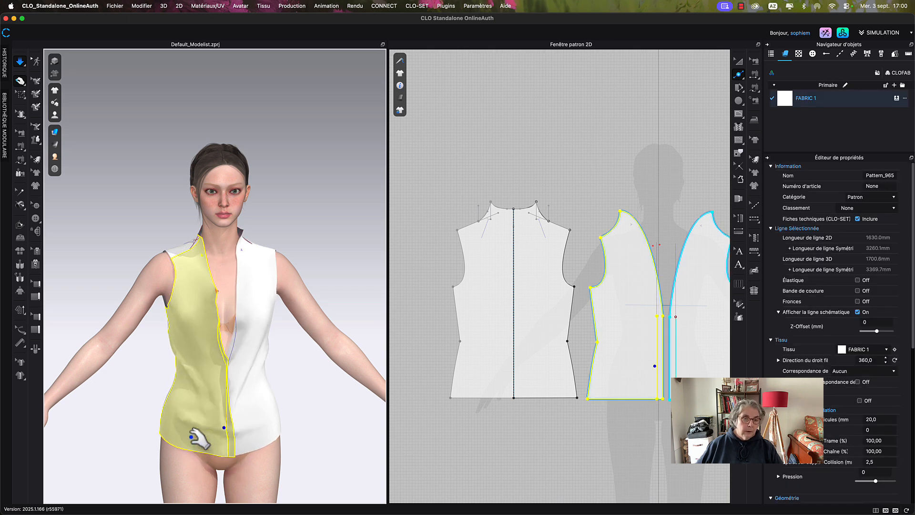
left_click_drag(193, 437, 160, 465)
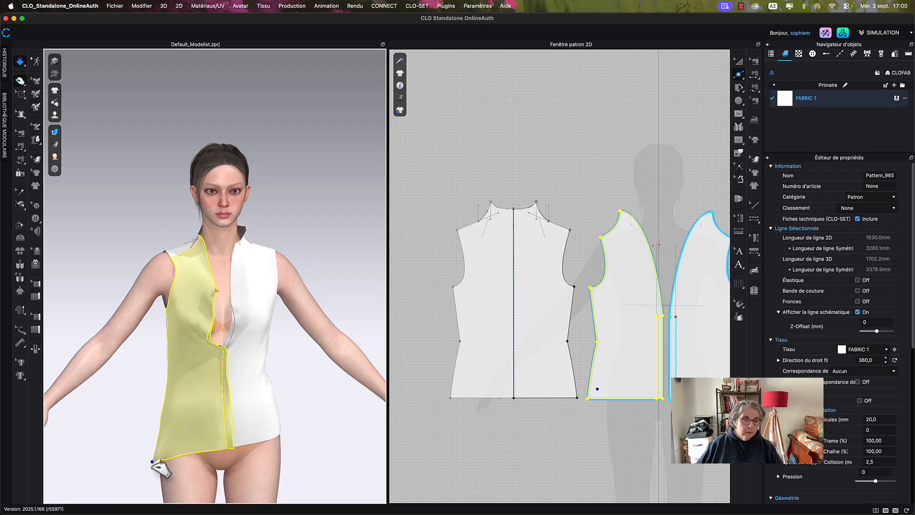
left_click_drag(273, 445, 275, 487)
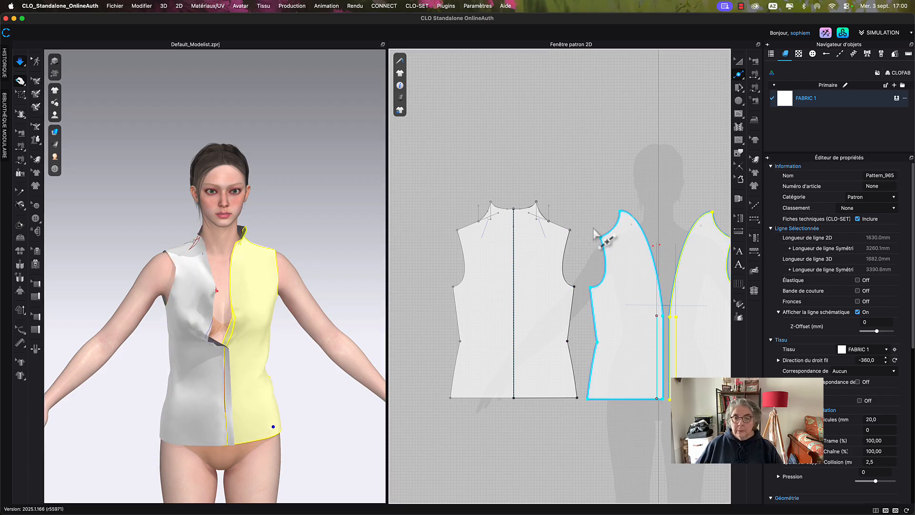
- Select the centre-front seam of the front pieces and adjust its end so the sewn length is 269.9 mm
middle_click_drag(602, 239, 527, 248)
scroll(574, 316, "up", 5)
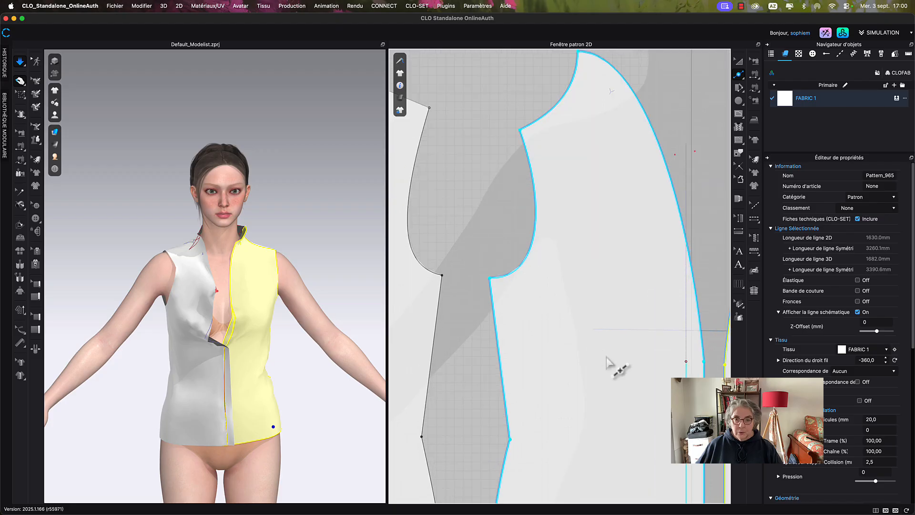
middle_click_drag(599, 344, 533, 256)
key("b")
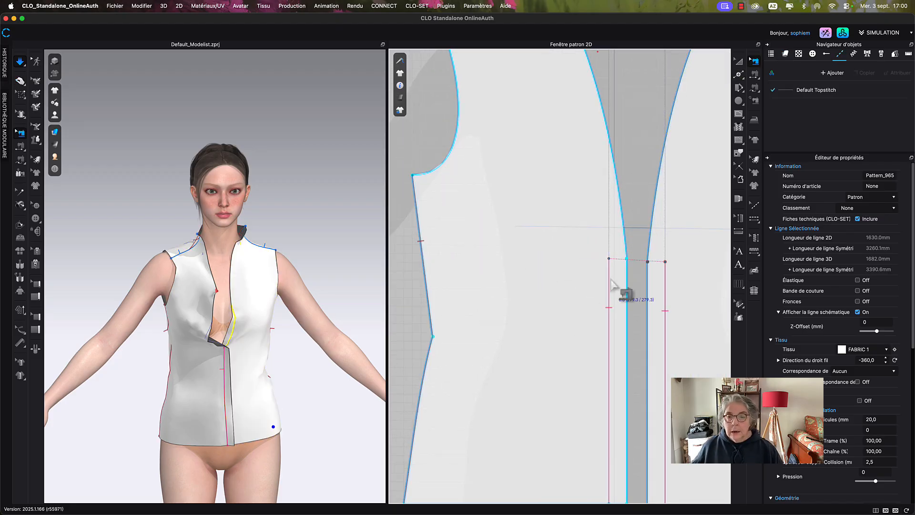
left_click(609, 259)
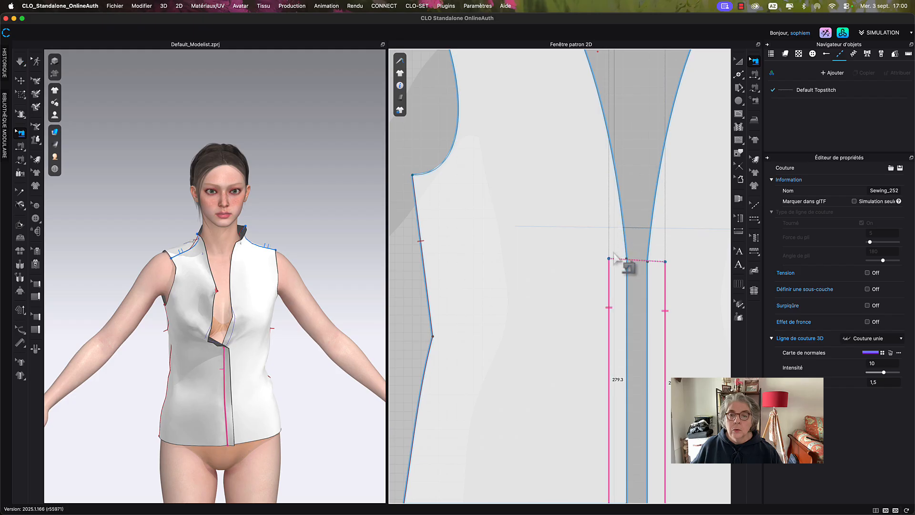
left_click(604, 279)
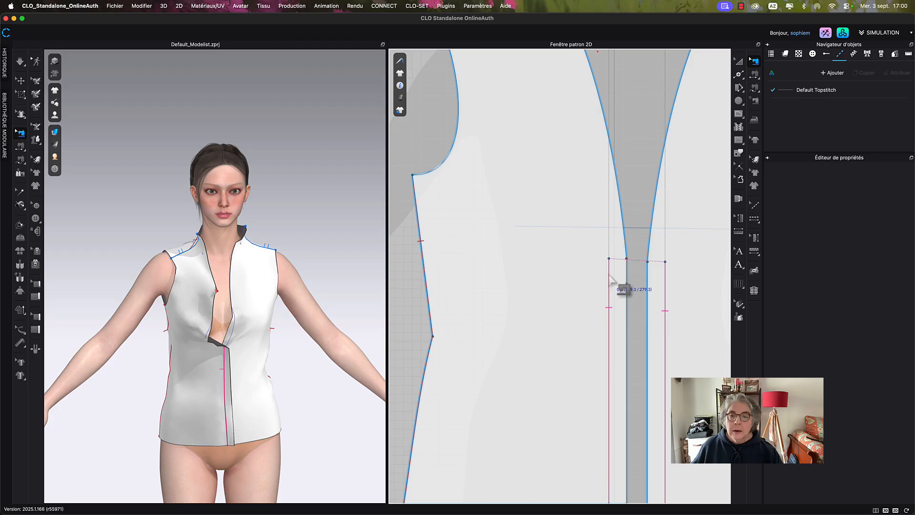
left_click(611, 276)
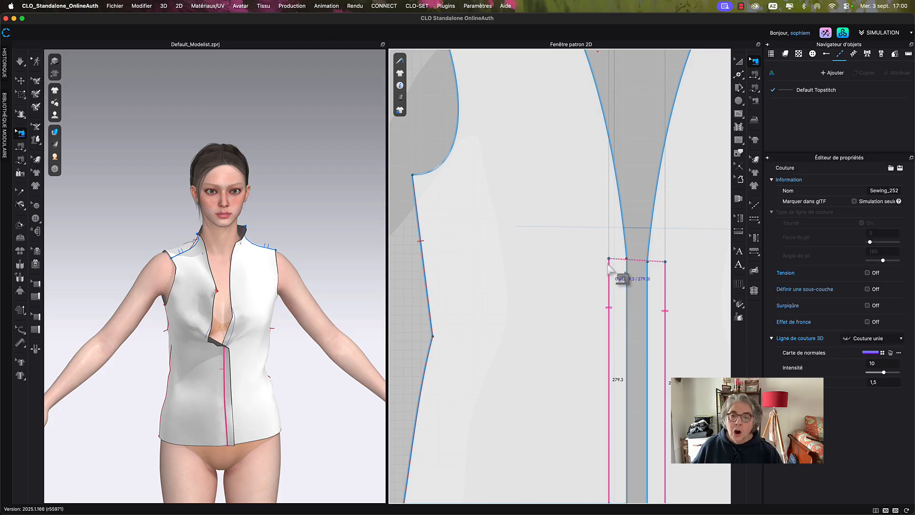
left_click_drag(608, 263, 630, 264)
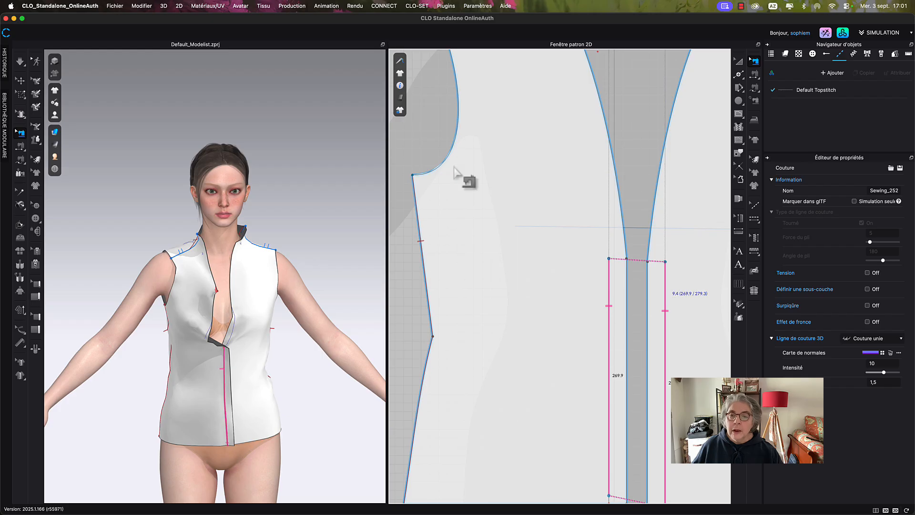
- Select the full-length centre-front baseline with the Trace tool and remove it from the front pieces
mouse_move(400, 110)
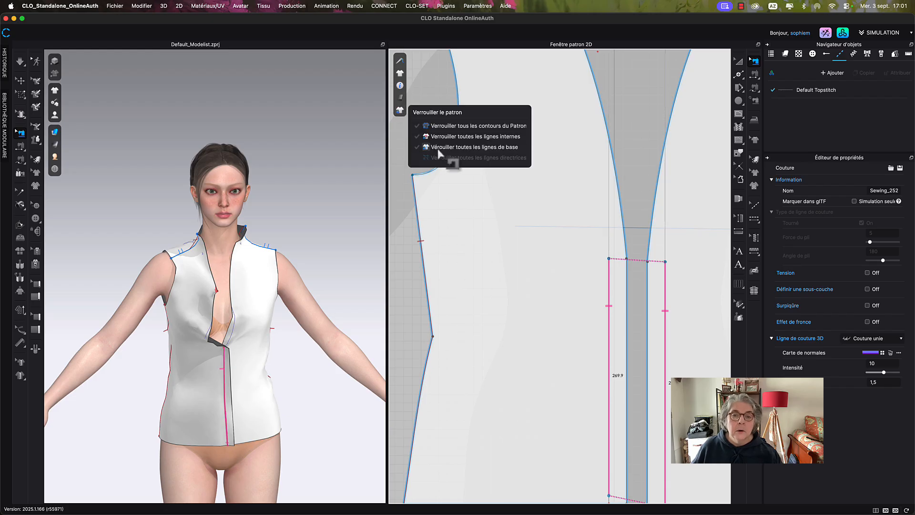
left_click(738, 154)
left_click(610, 236)
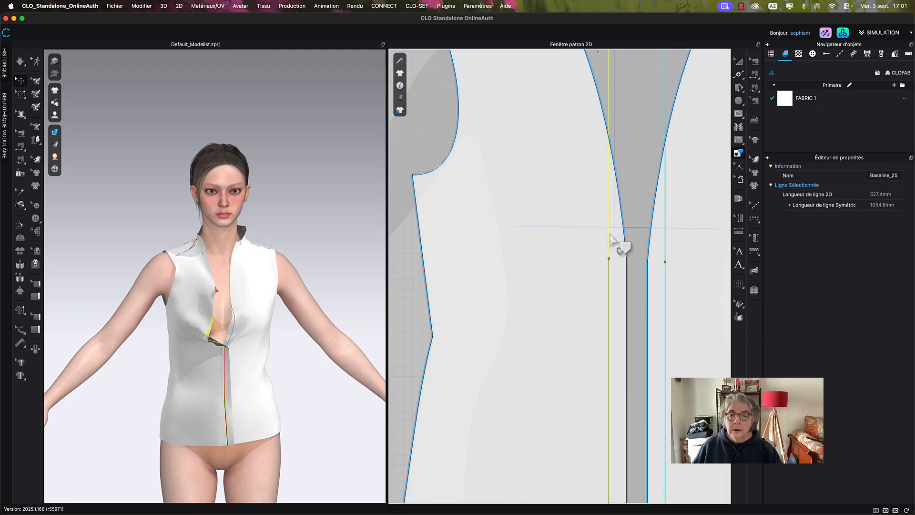
key("Escape")
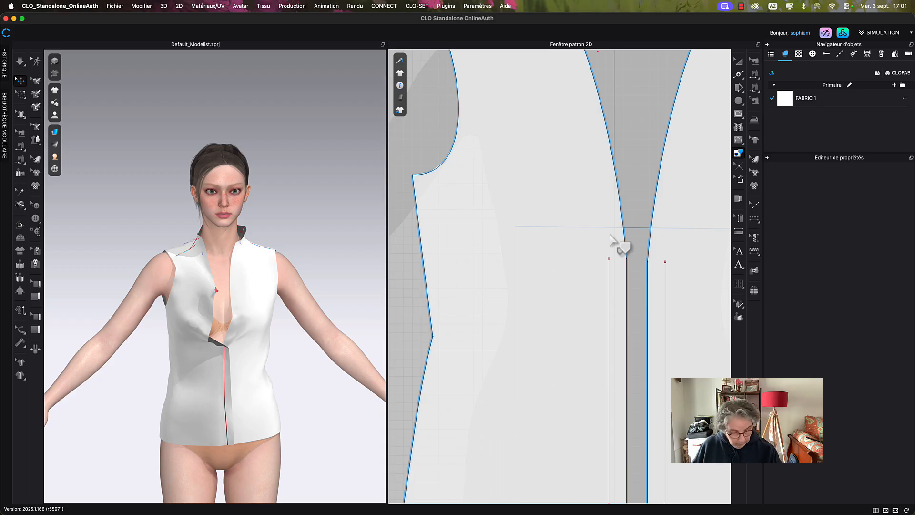
- Extend the upper ends of the centre-front internal lines on both front pieces up to the neckline edge
key("z")
left_click(609, 260)
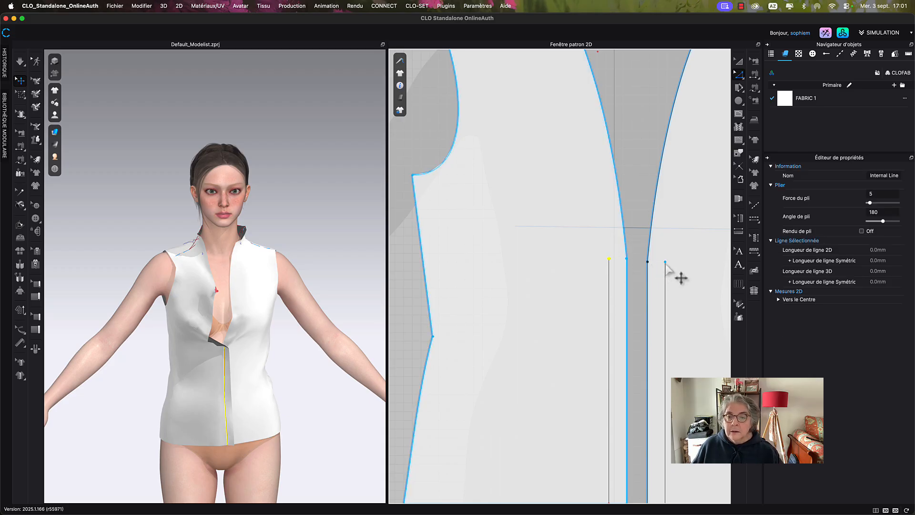
left_click_drag(666, 263, 666, 142)
left_click(643, 176)
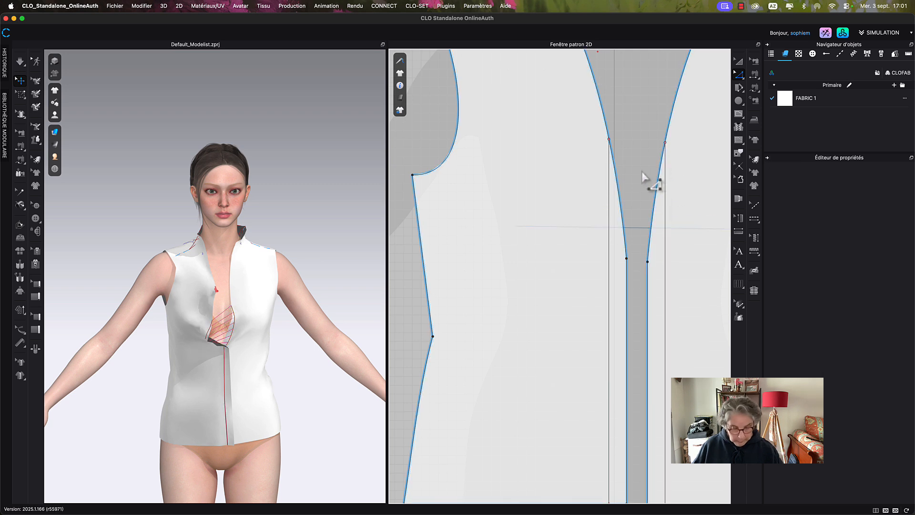
- Check the centre-front sewing on both front pieces and simulate the garment to close the overlap
key("b")
scroll(596, 229, "down", 5)
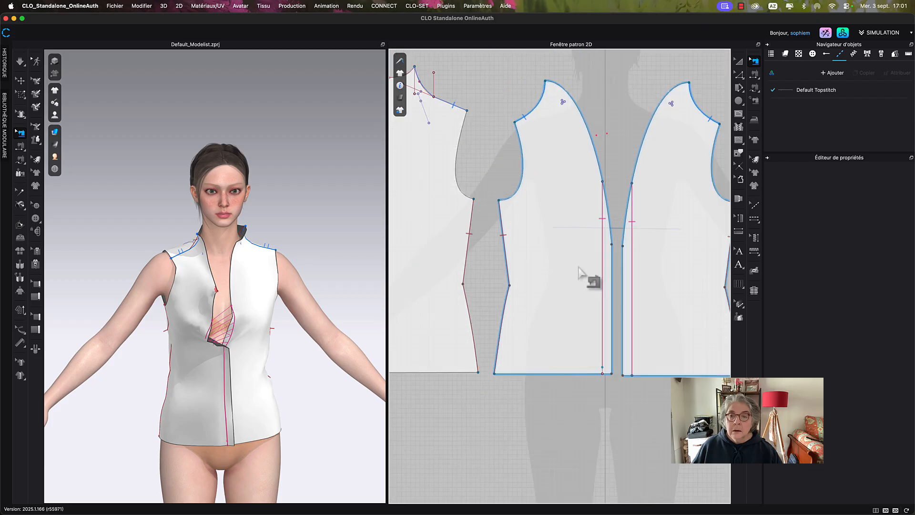
scroll(579, 267, "down", 2)
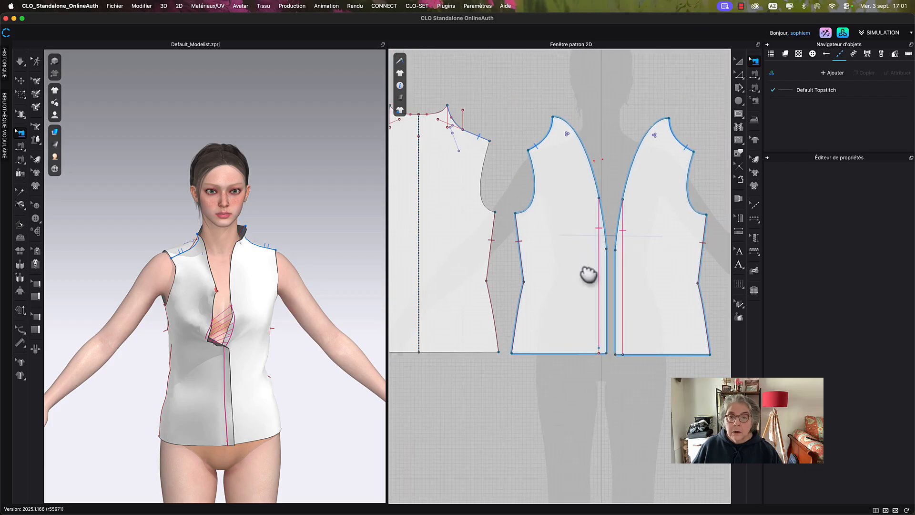
left_click(290, 219)
key("space")
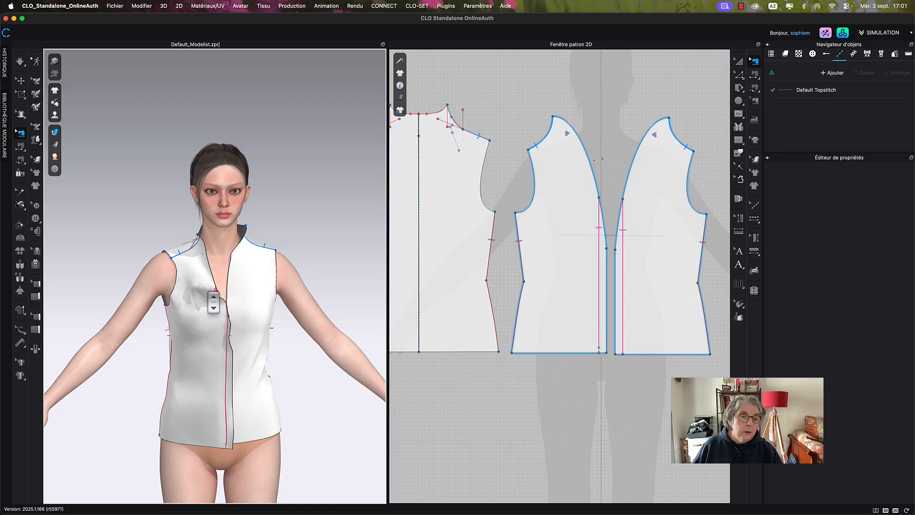
scroll(213, 302, "up", 3)
scroll(213, 301, "up", 3)
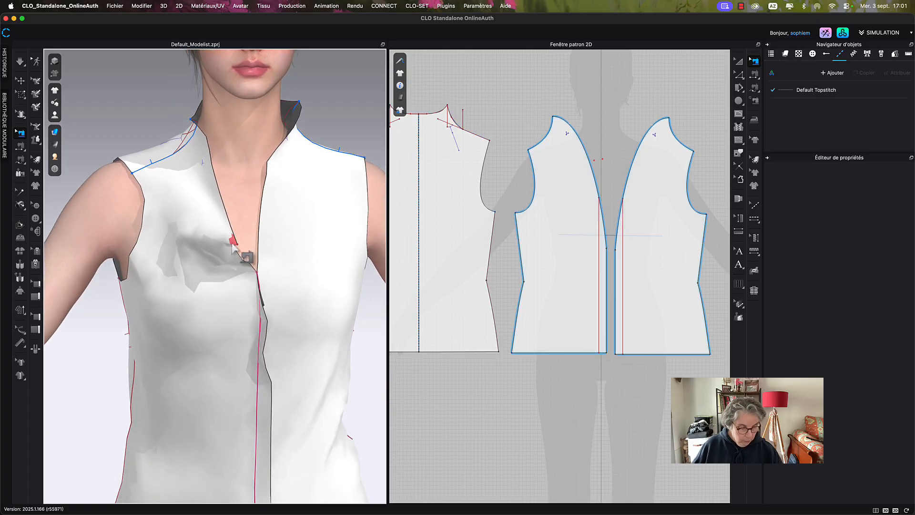
- Remove all pins from the garment, including the one on the front neckline edge
key("q")
left_click(233, 242)
right_click(234, 242)
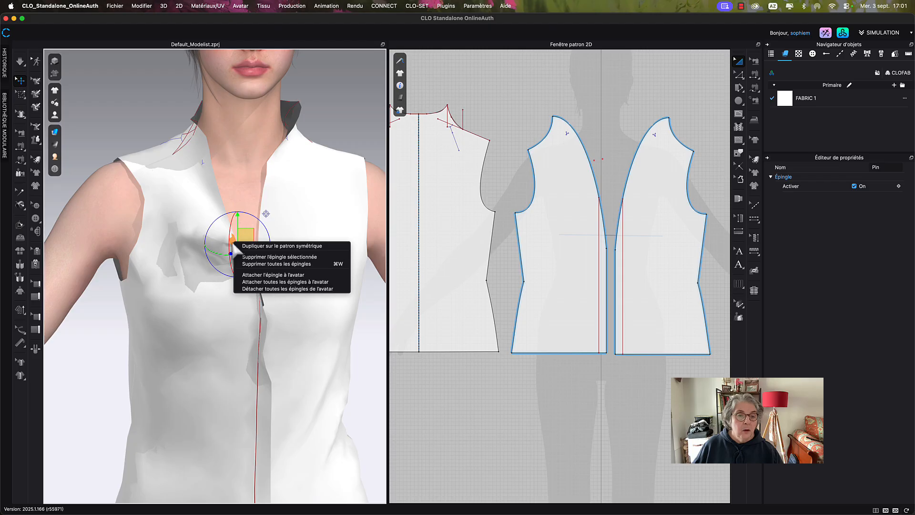
left_click(276, 264)
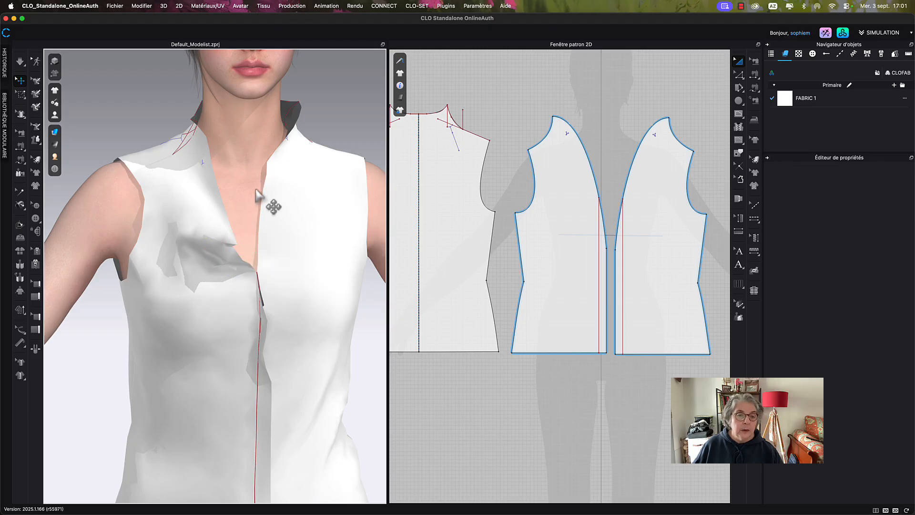
- Simulate the garment, pull the centre-front edge upward to smooth the overlap, and stop the simulation
key("space")
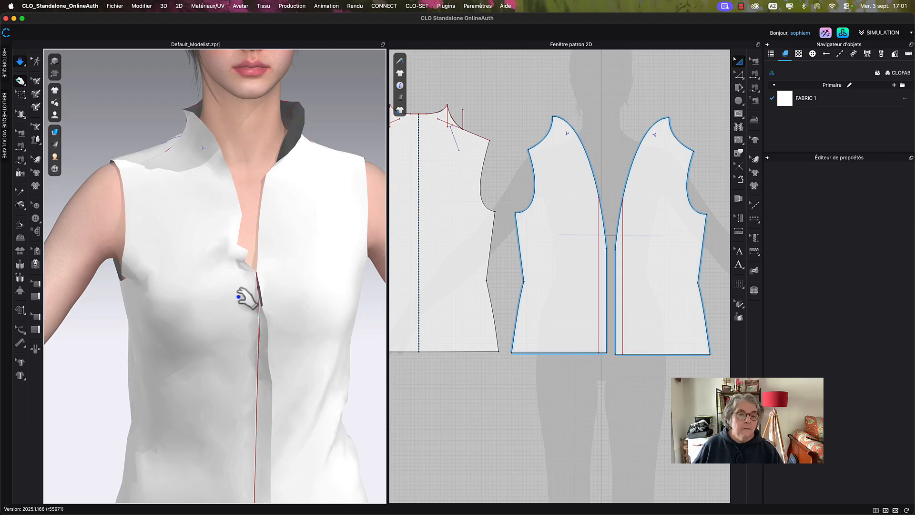
left_click_drag(270, 378, 256, 335)
middle_click_drag(261, 362, 266, 343)
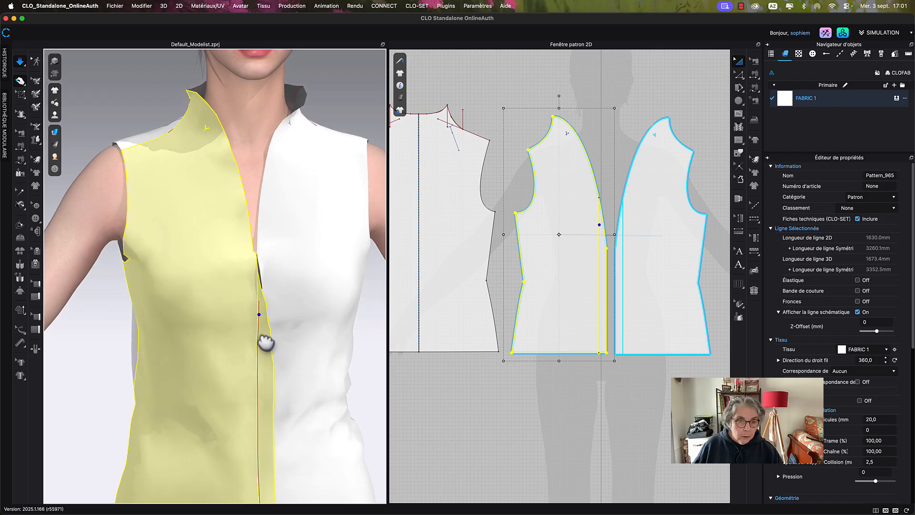
key("space")
- Shift the front piece on the avatar's left slightly toward the centre front in 3D
left_click(231, 331)
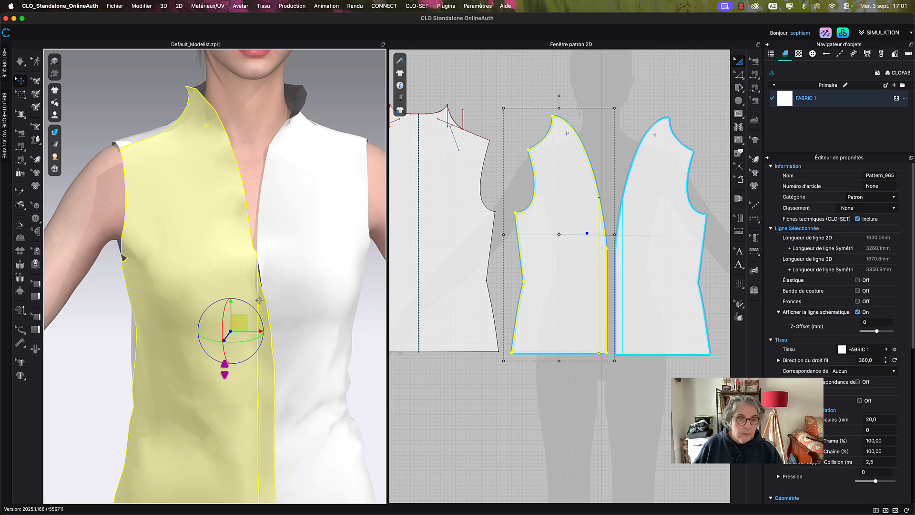
right_click_drag(221, 377, 205, 375)
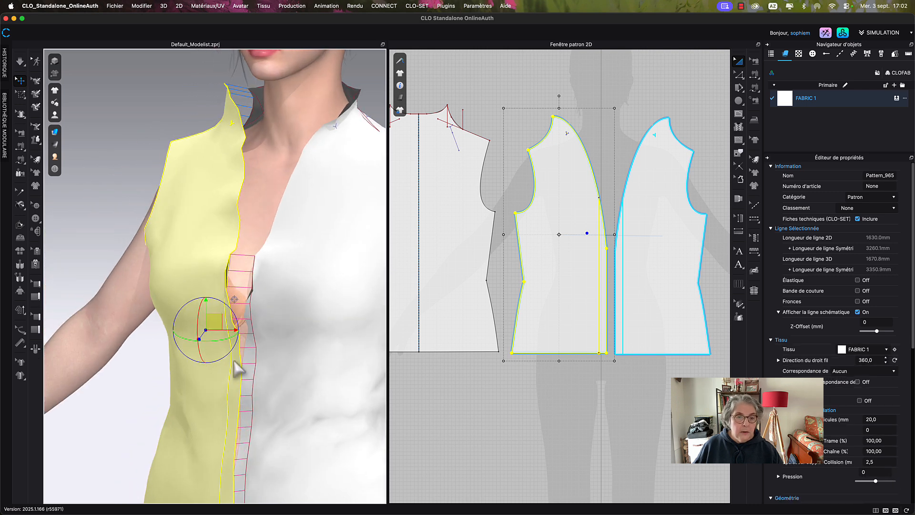
left_click(276, 315)
left_click_drag(274, 310, 267, 302)
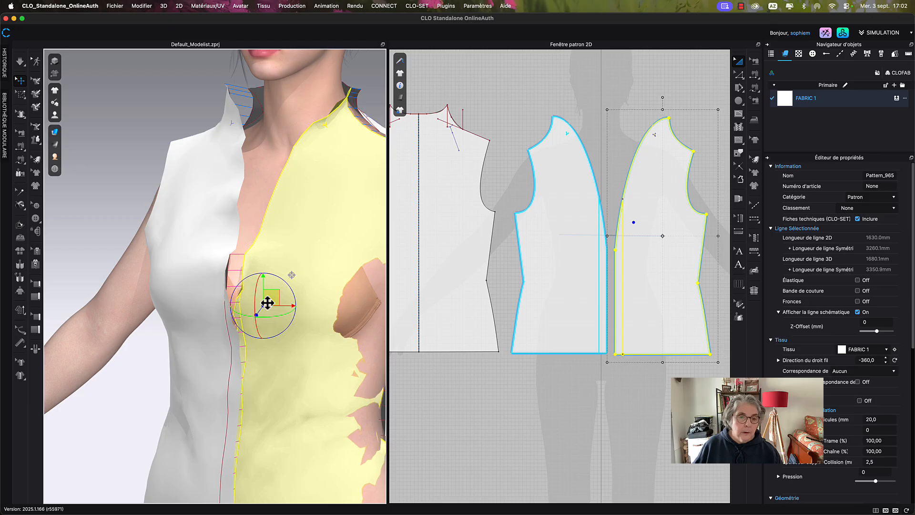
right_click_drag(267, 302, 287, 308)
- Rigidify both front pieces and simulate, pulling the shoulder on the avatar's left into position
left_click(222, 308, "shift")
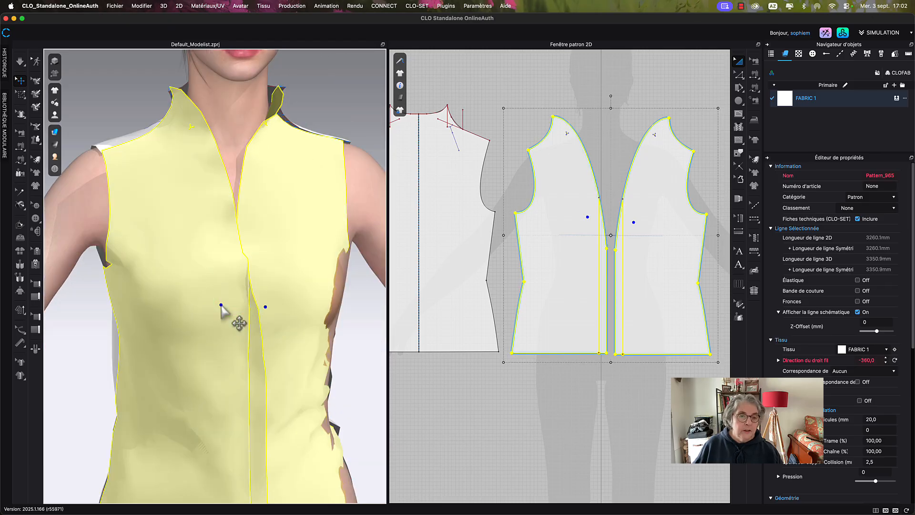
right_click(221, 306)
left_click(234, 118)
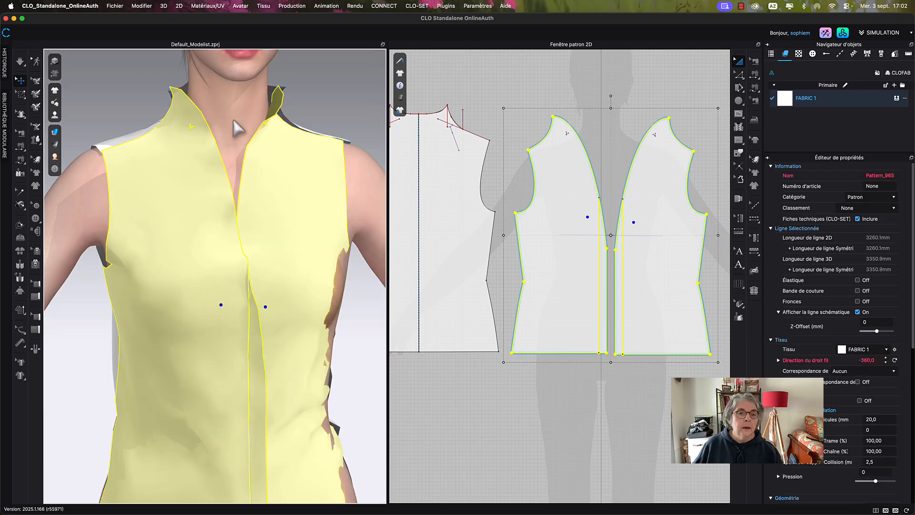
key("space")
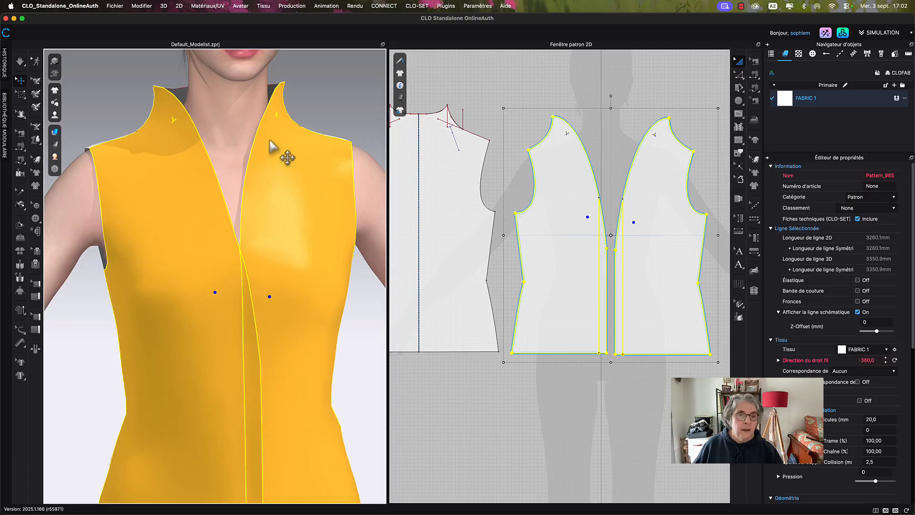
mouse_move(335, 152)
left_mouse_down()
mouse_move(371, 151)
mouse_move(337, 147)
left_mouse_up()
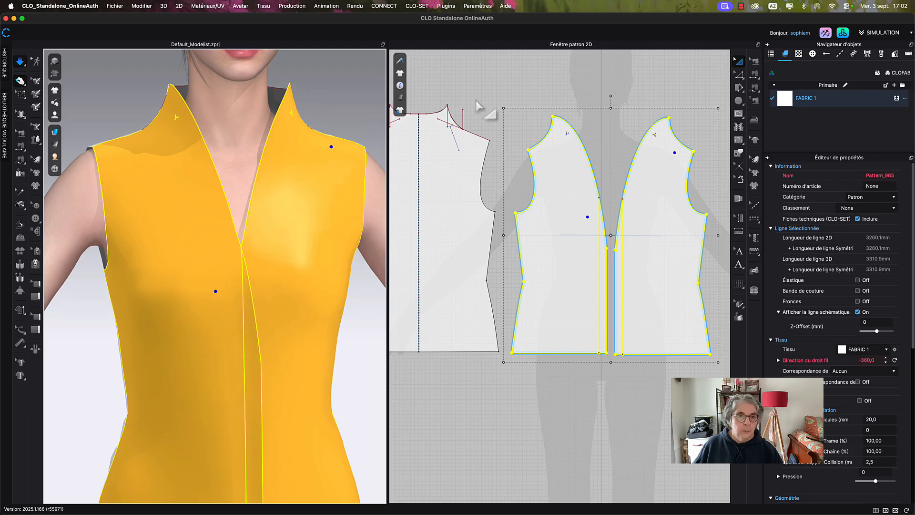
- Rigidify the back piece in 3D
right_click_drag(545, 104, 547, 192)
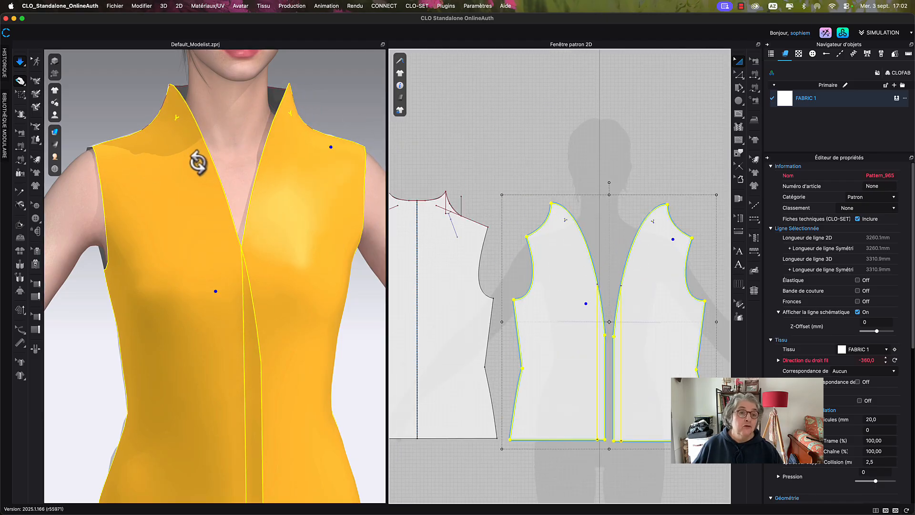
right_click_drag(199, 155, 98, 190)
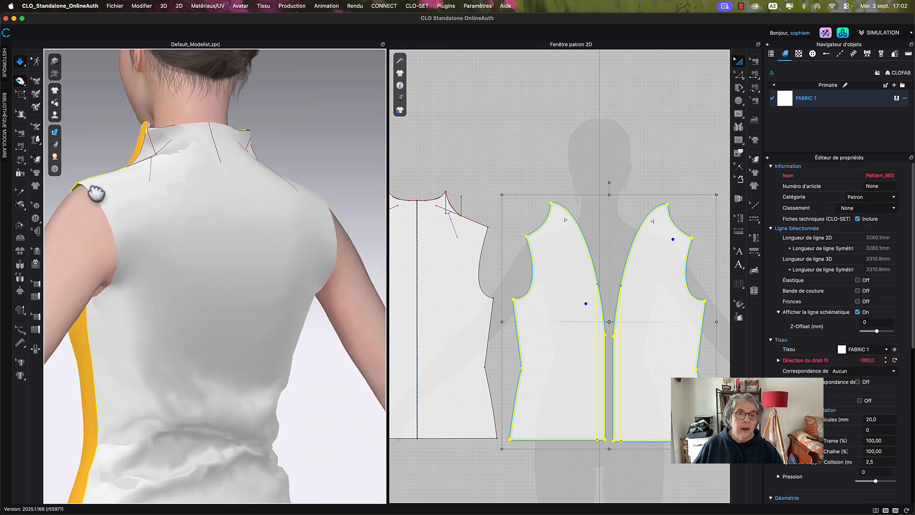
left_click(184, 208)
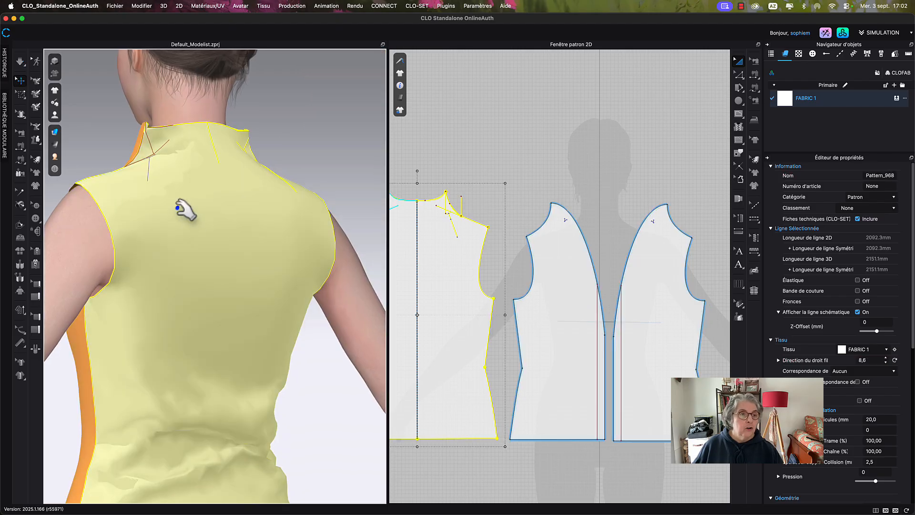
right_click(179, 211)
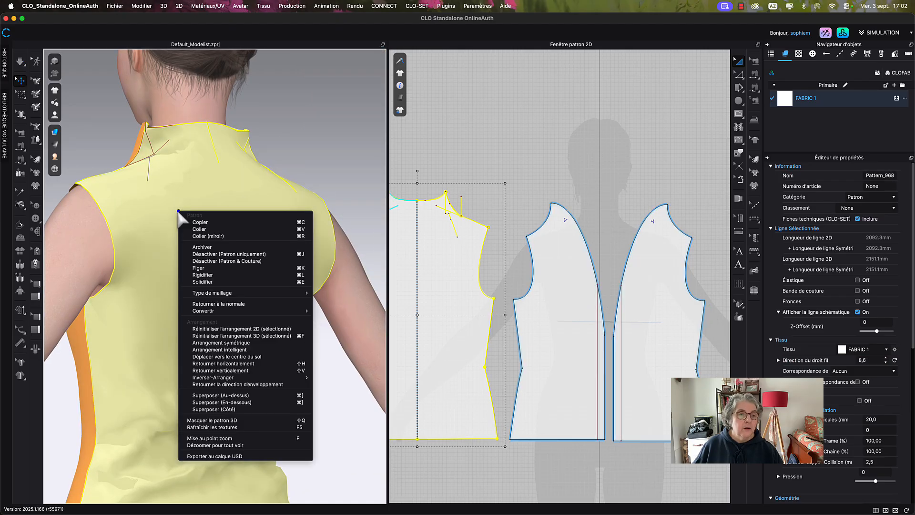
left_click(227, 275)
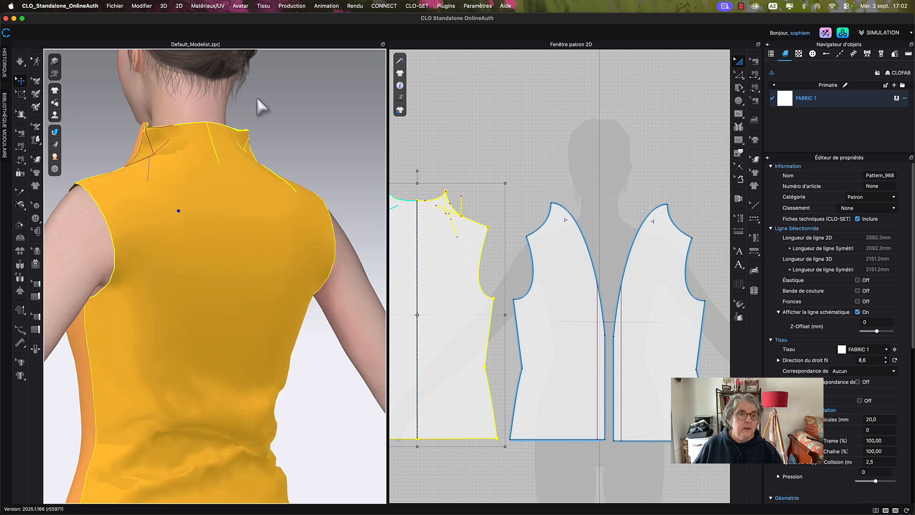
- Simulate the garment and pull the back hem downward to smooth the folds at the waist
key("space")
middle_click_drag(220, 334, 219, 151)
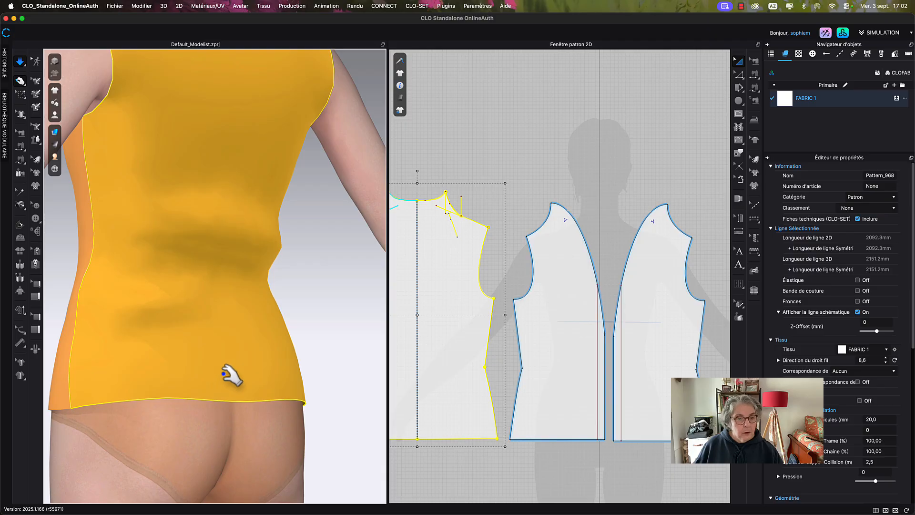
left_click_drag(226, 372, 232, 446)
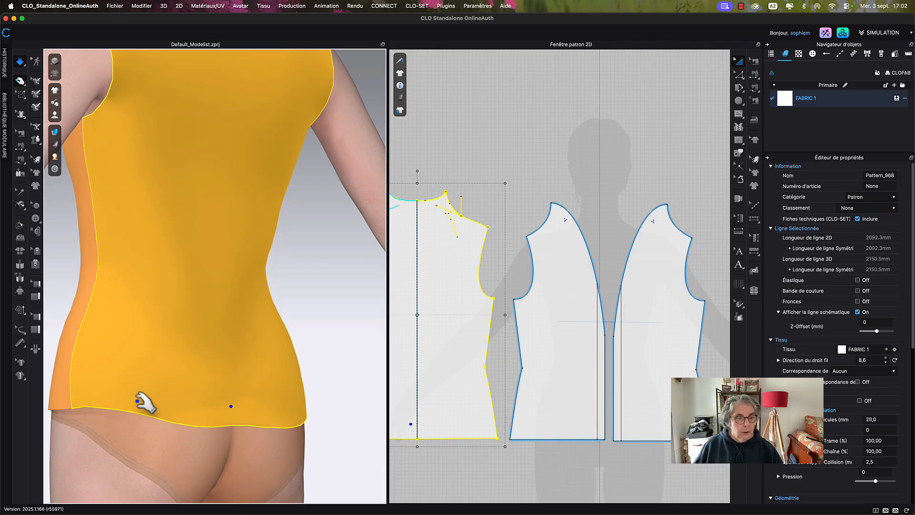
left_click_drag(133, 423, 134, 484)
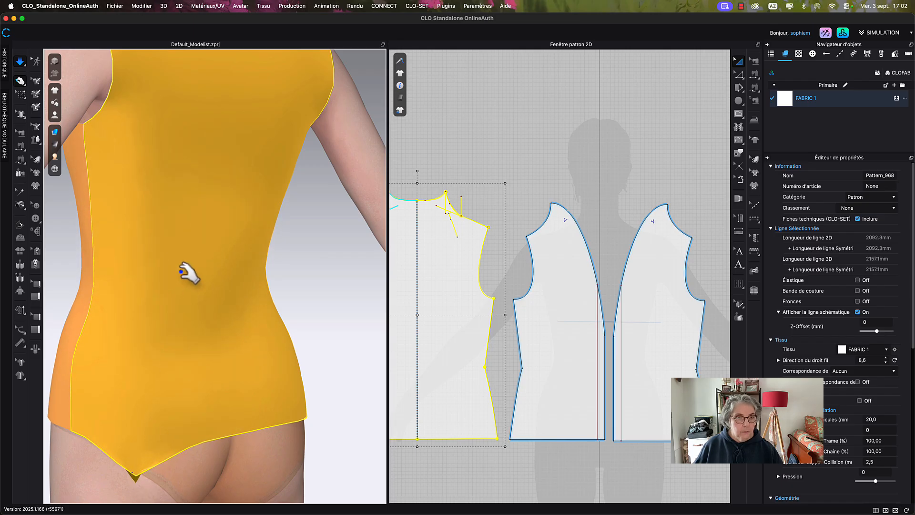
scroll(209, 241, "down", 10)
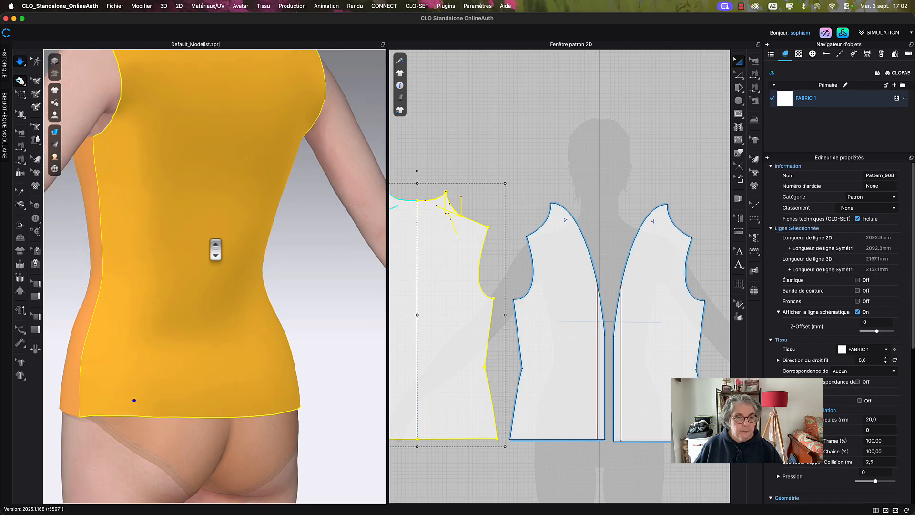
- Delete the internal lines and the leftover baselines around the neckline and shoulders of the back piece
mouse_move(202, 240)
right_mouse_down()
mouse_move(176, 242)
mouse_move(188, 239)
right_mouse_up()
middle_click_drag(471, 151, 495, 156)
left_click(480, 171)
scroll(484, 176, "up", 5)
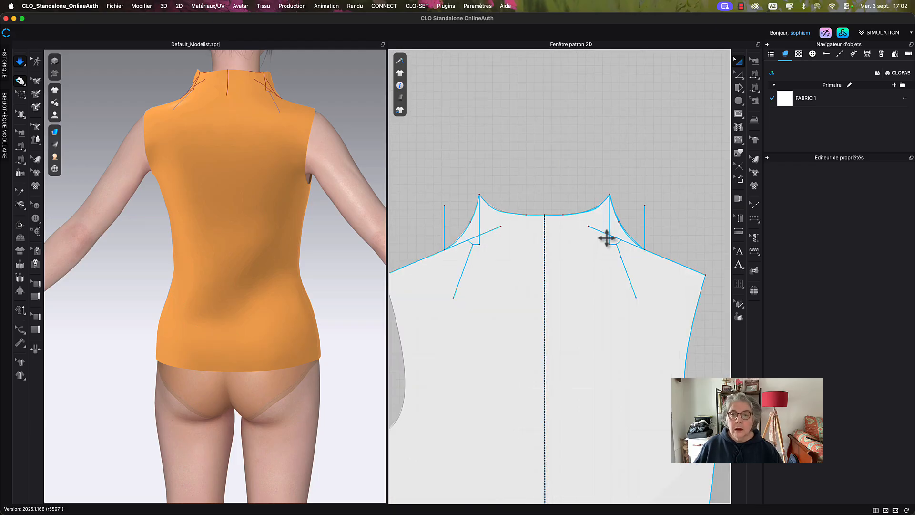
left_click(603, 232)
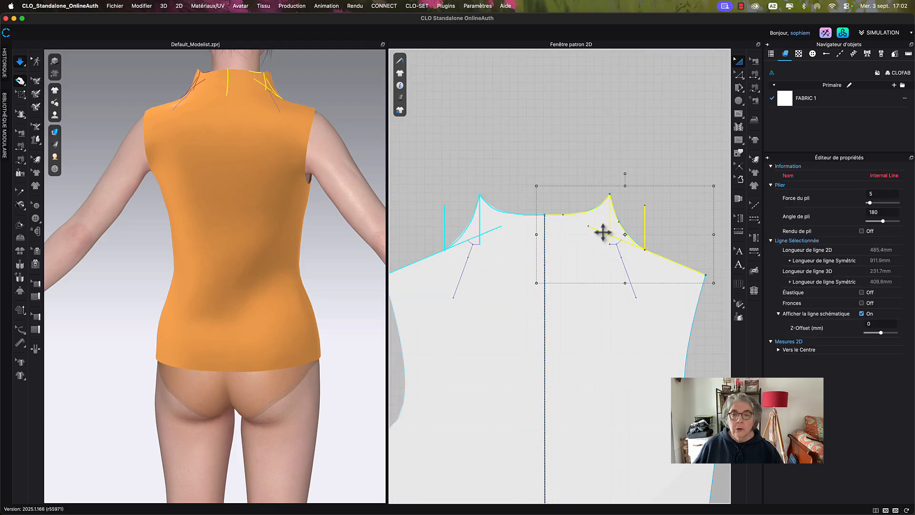
key("Delete")
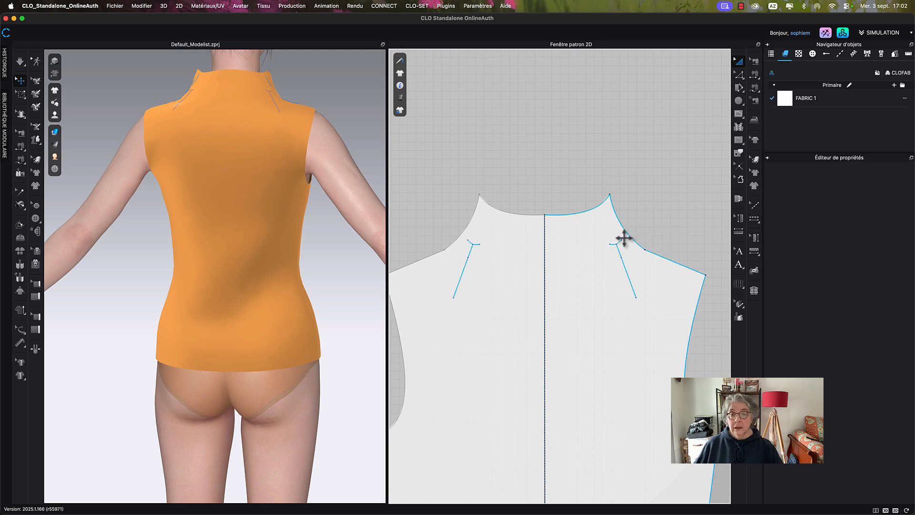
left_click(621, 255)
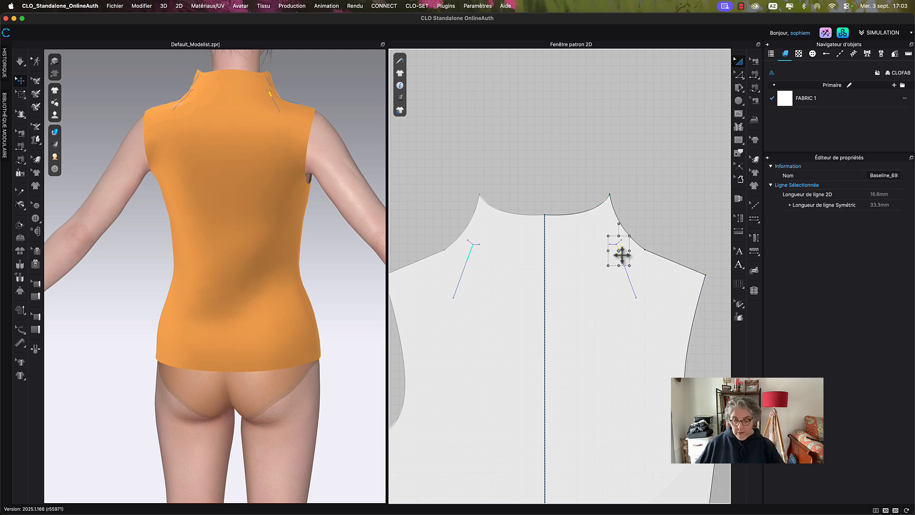
key("Delete")
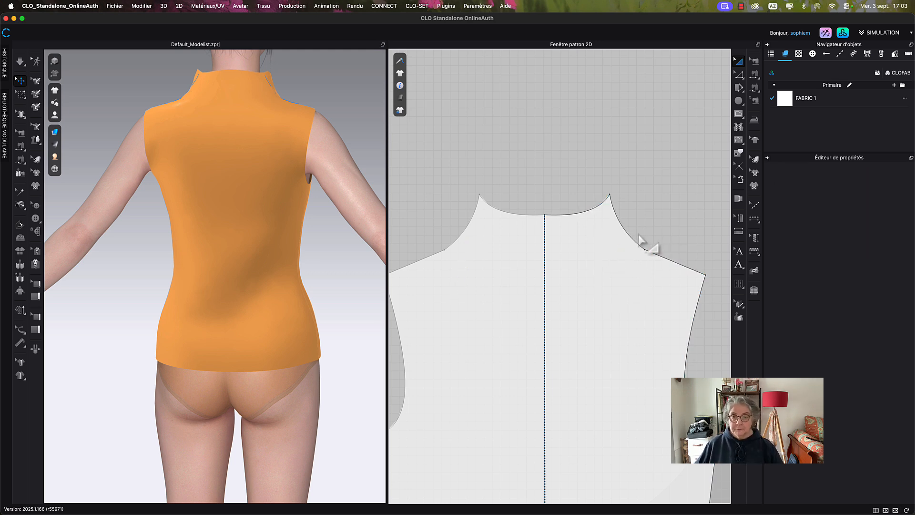
- Move the back piece's upper collar point 12 mm horizontally inward toward the centre back, keeping both halves symmetrical
key("z")
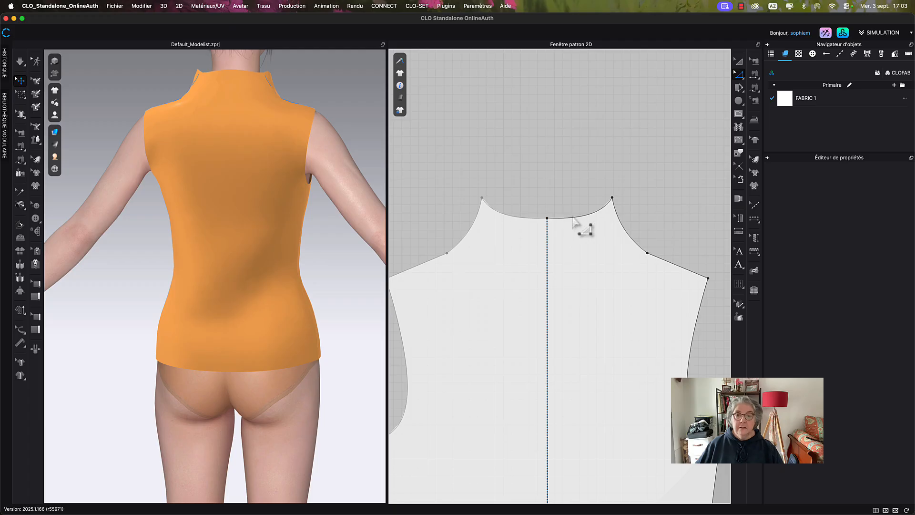
left_click(575, 218)
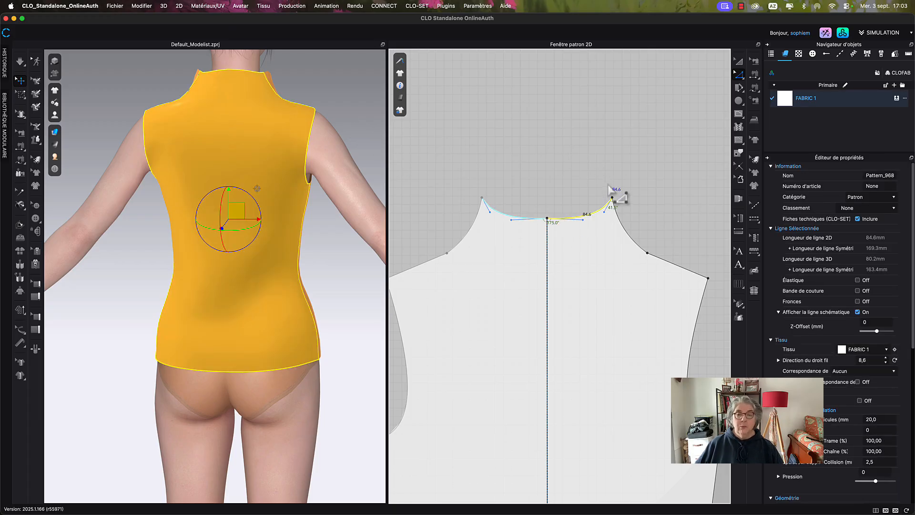
left_click(610, 200)
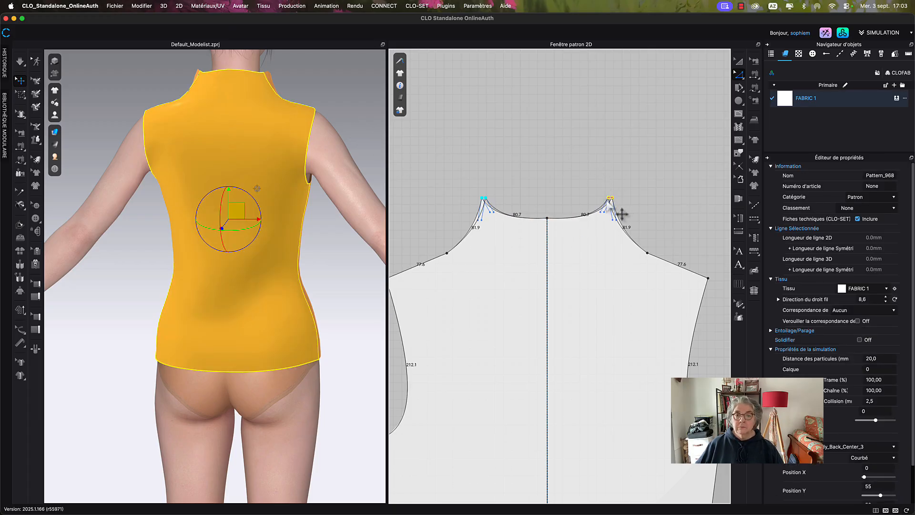
left_click_drag(607, 202, 603, 202)
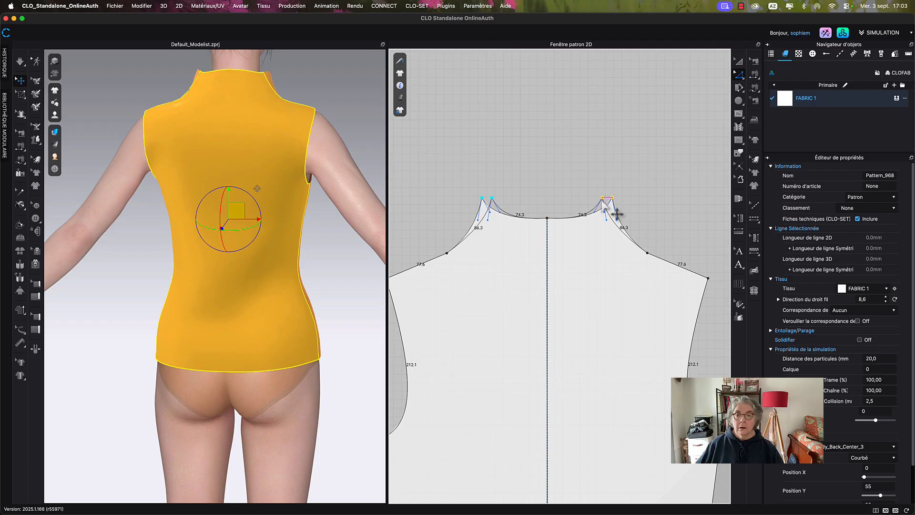
right_click(602, 199)
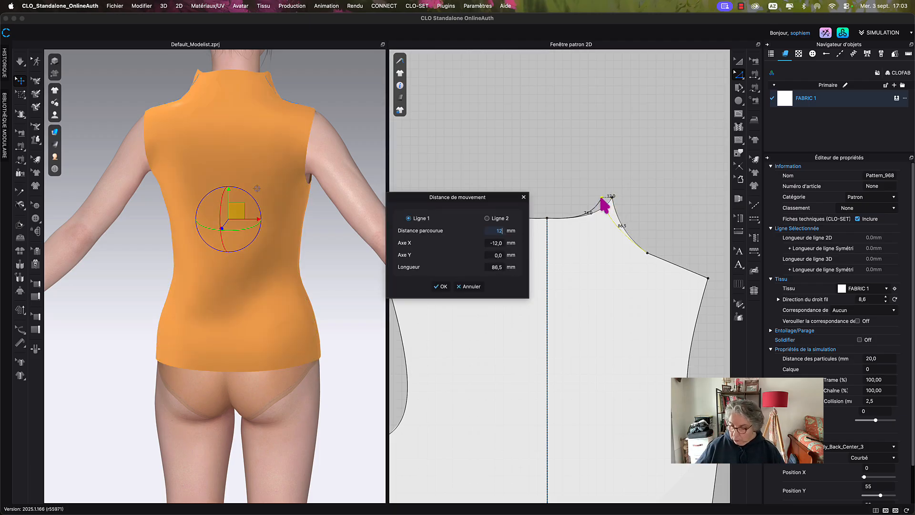
left_click(441, 286)
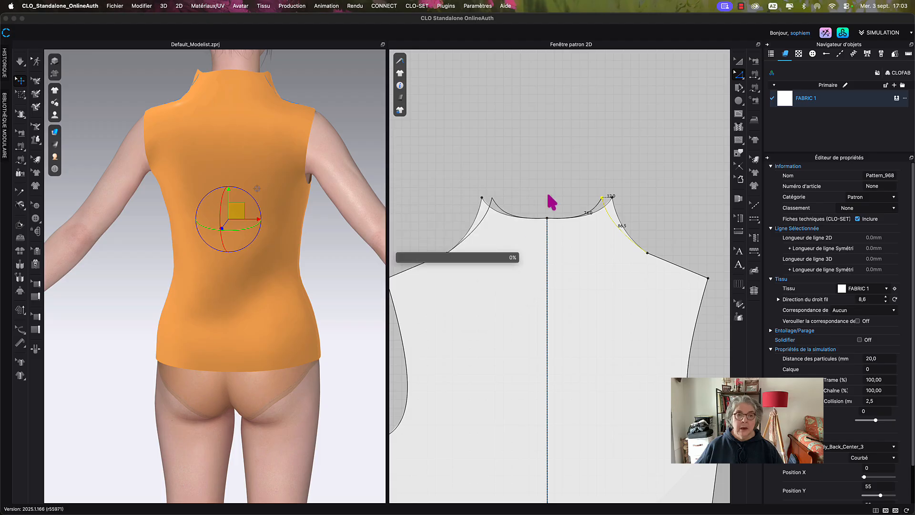
- Move the front piece's upper collar point 12 mm toward the centre front
middle_click_drag(642, 169, 373, 195)
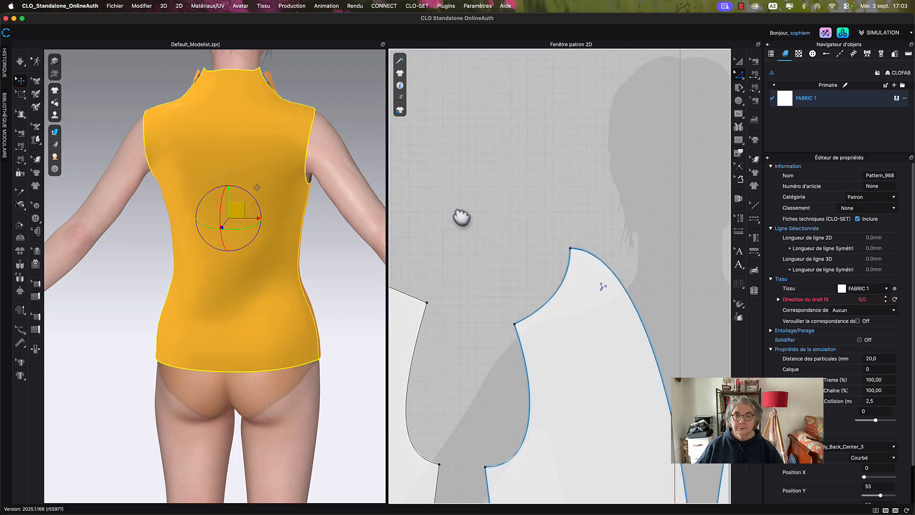
left_click_drag(572, 251, 589, 255)
right_click(589, 255)
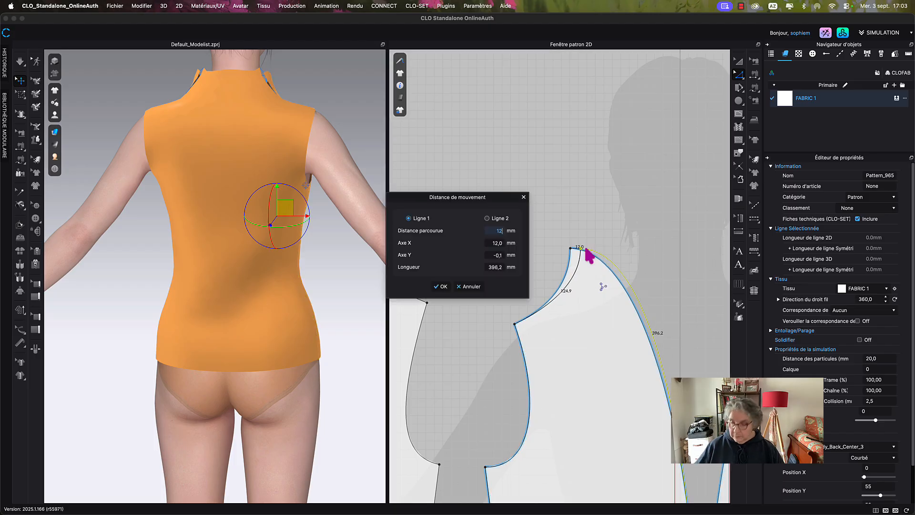
left_click(440, 289)
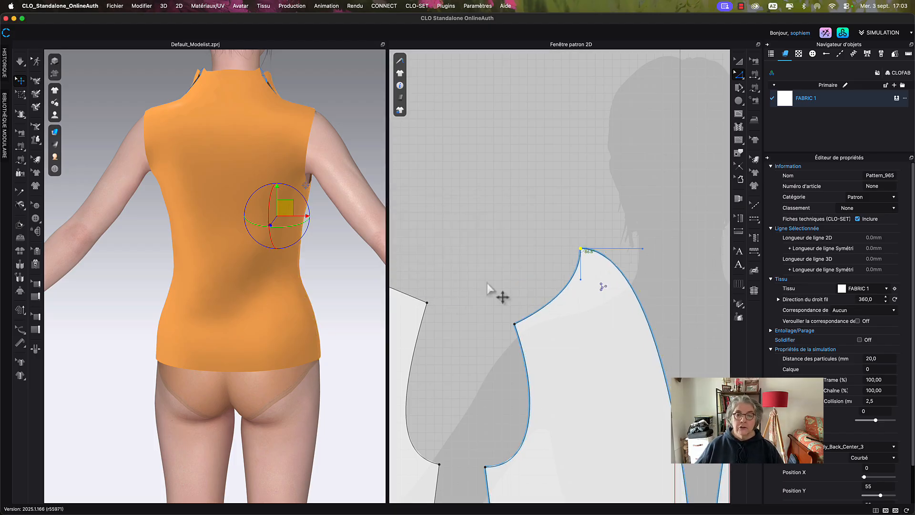
- Simulate the garment with the adjusted collar points and inspect the collar and shoulder from the back side
right_click_drag(287, 204, 307, 231)
key("space")
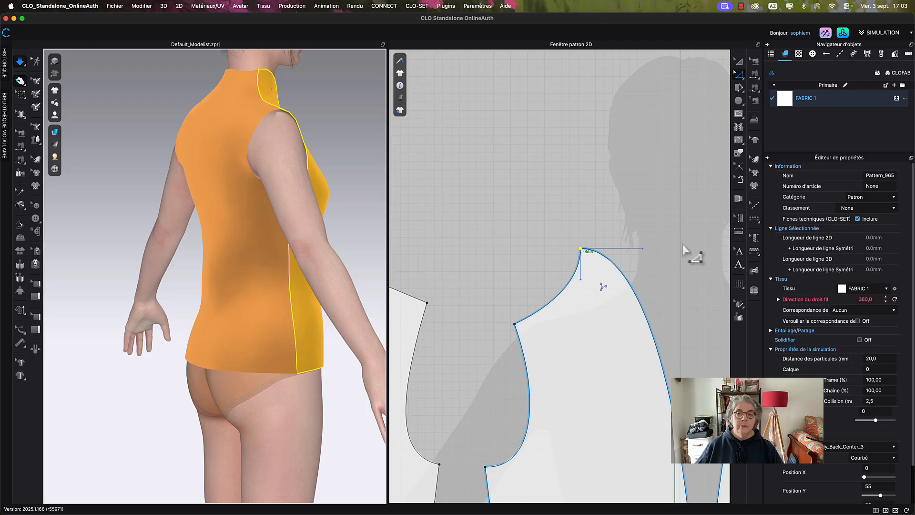
middle_click_drag(245, 82, 242, 159)
middle_click_drag(513, 188, 641, 171)
middle_click_drag(597, 190, 556, 198)
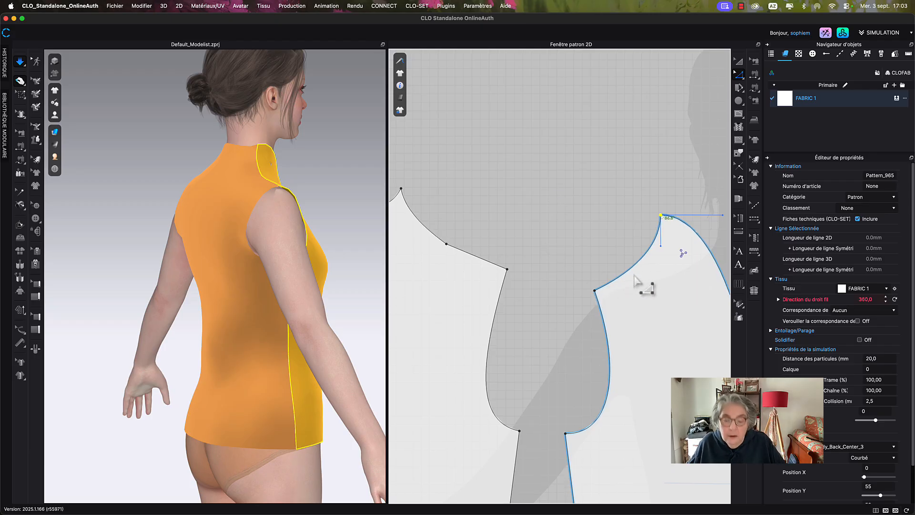
- Change the back piece's shoulder line length to 70 mm, with the direction set to Début
key("z")
left_click(477, 259)
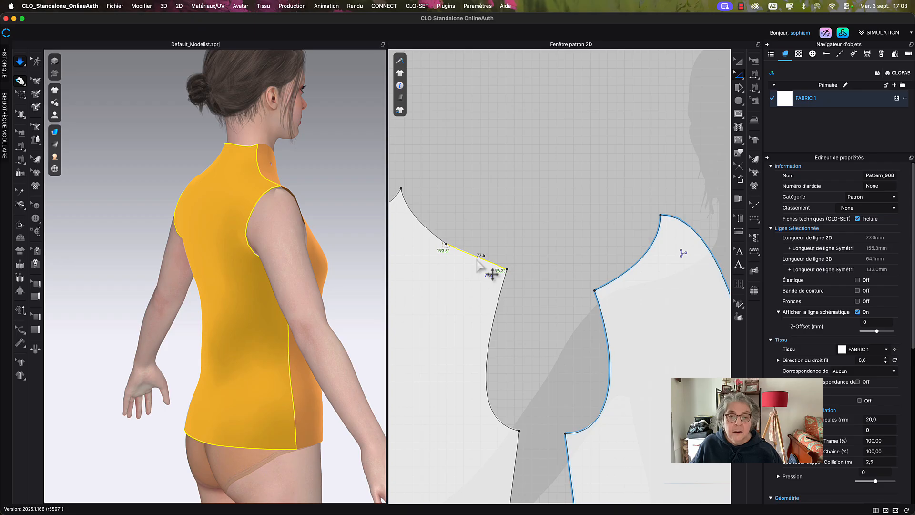
right_click(452, 248)
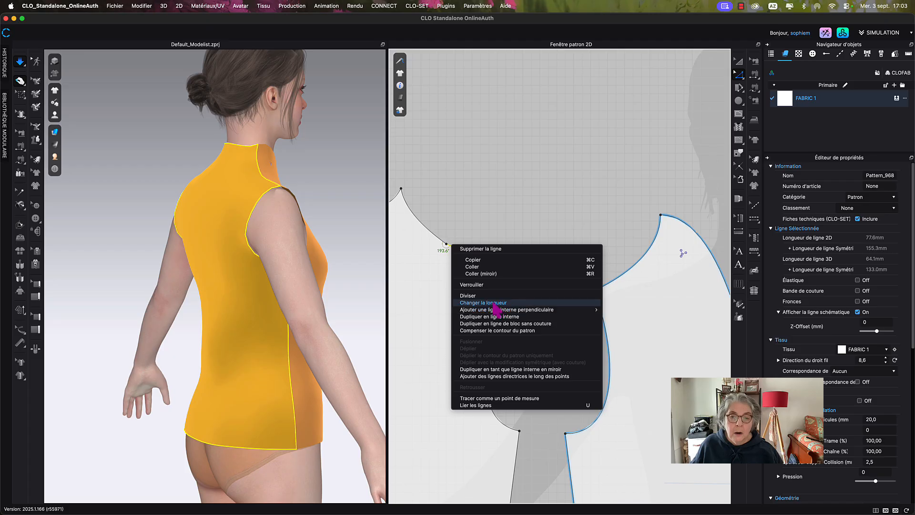
key("Return")
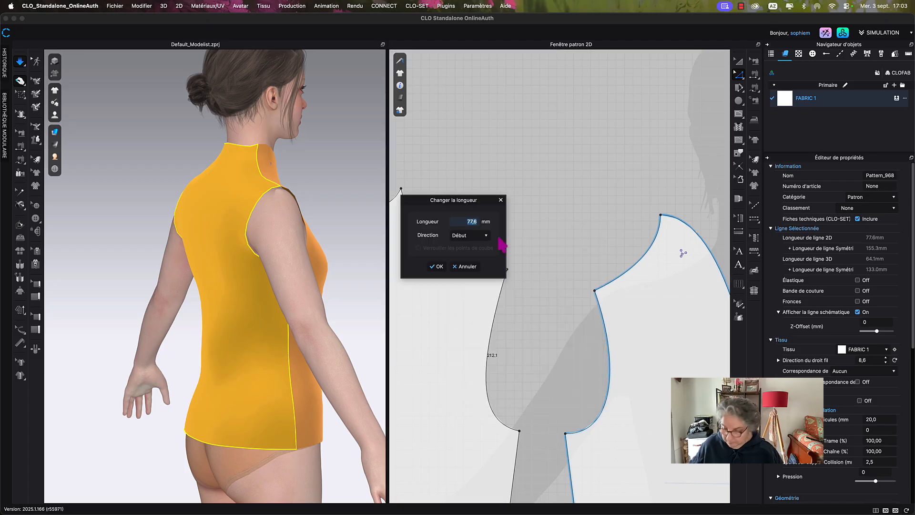
type("17")
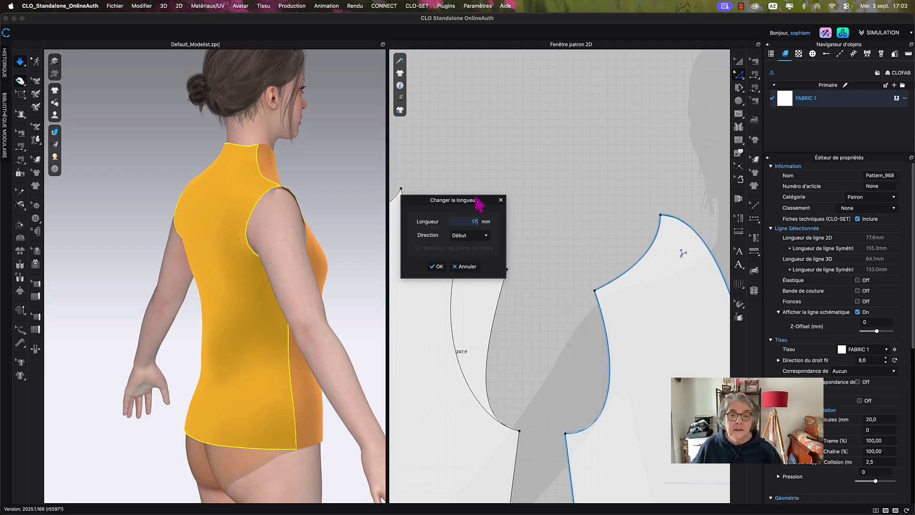
left_click_drag(480, 205, 558, 141)
key("BackSpace")
key("BackSpace")
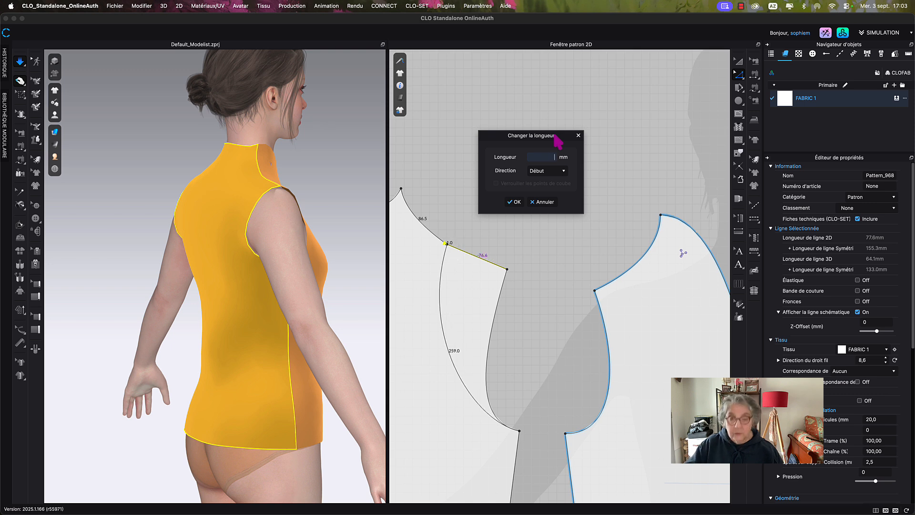
type("70")
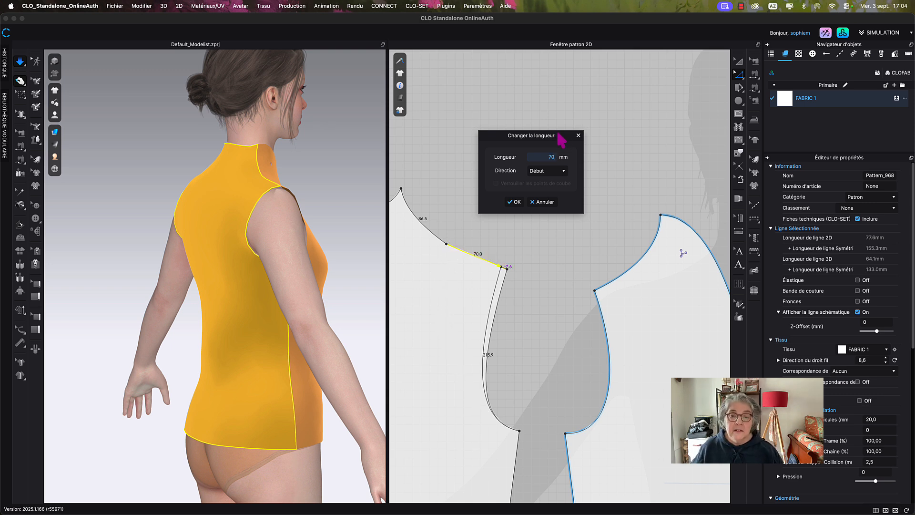
left_click(517, 202)
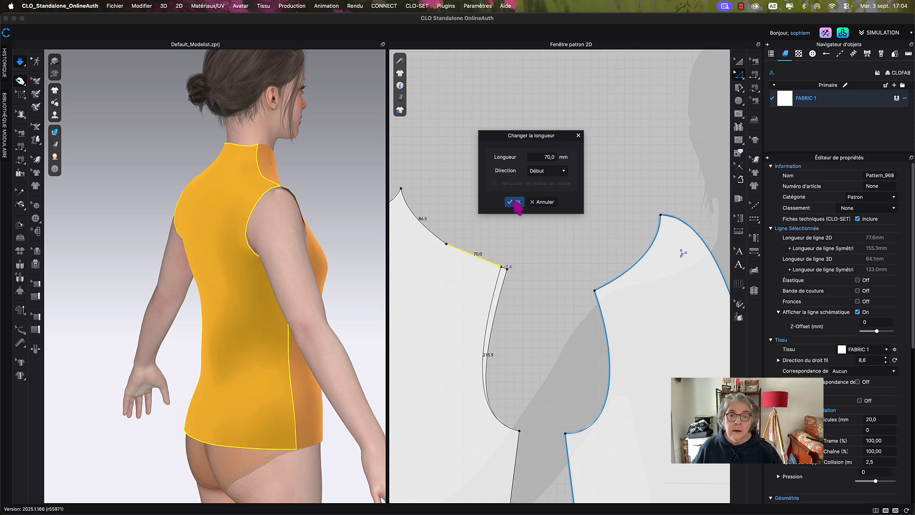
left_click(550, 254)
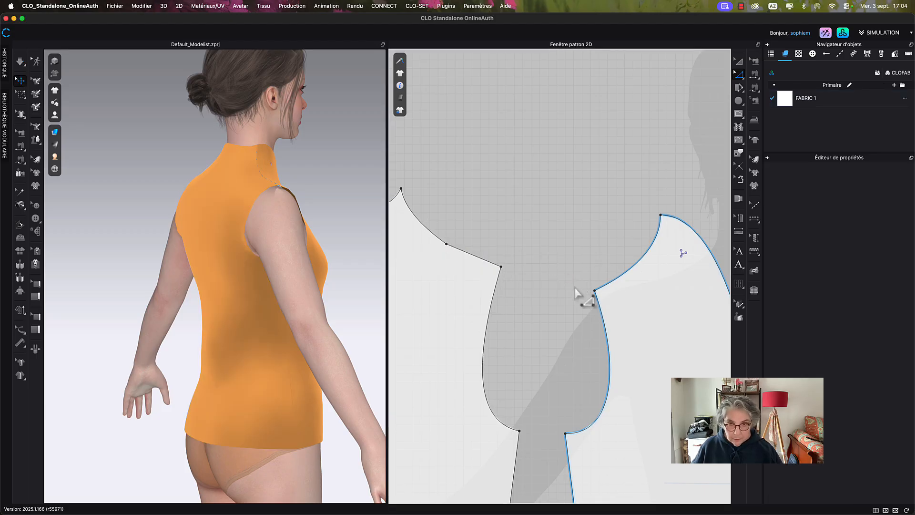
- Deepen the curve between the front piece's shoulder tip and collar point by pulling its shoulder-side control handle
left_click(653, 273)
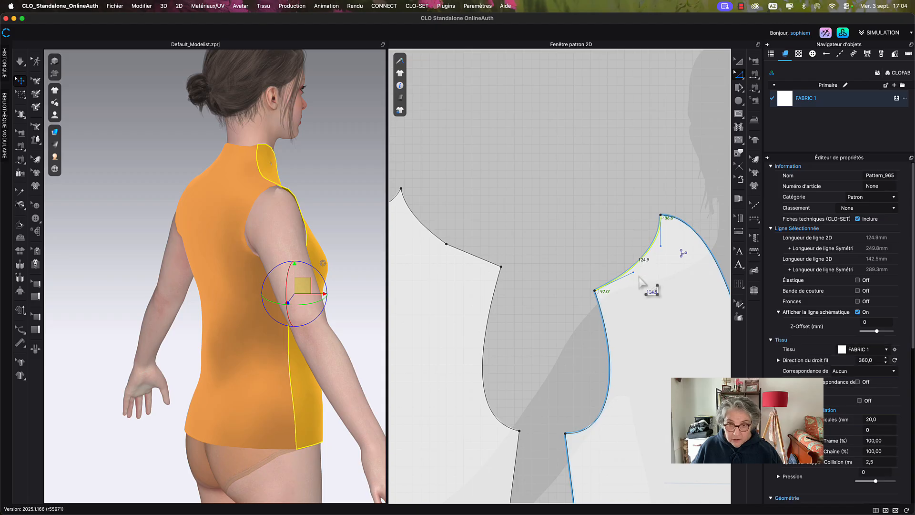
left_click_drag(634, 275, 658, 265)
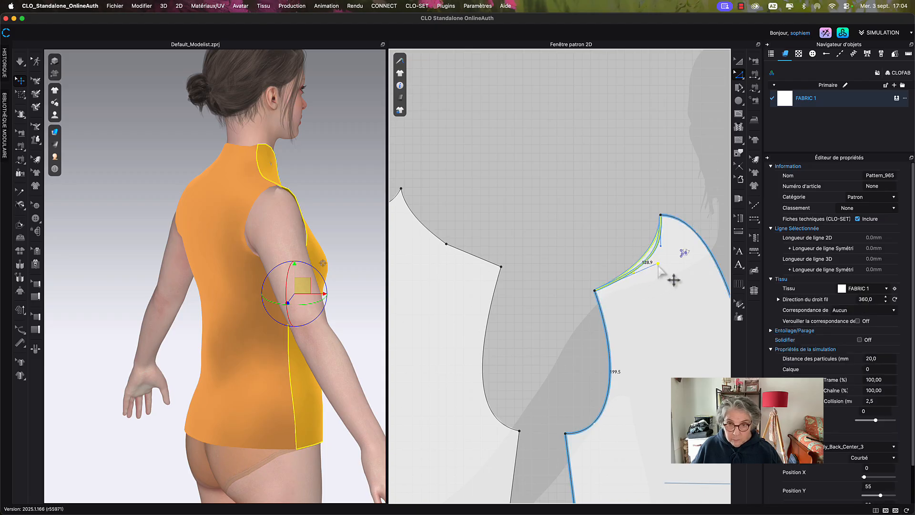
left_click(618, 251)
- Split the front piece's shoulder-to-collar curve into two lines at 70 mm from the shoulder tip
key("x")
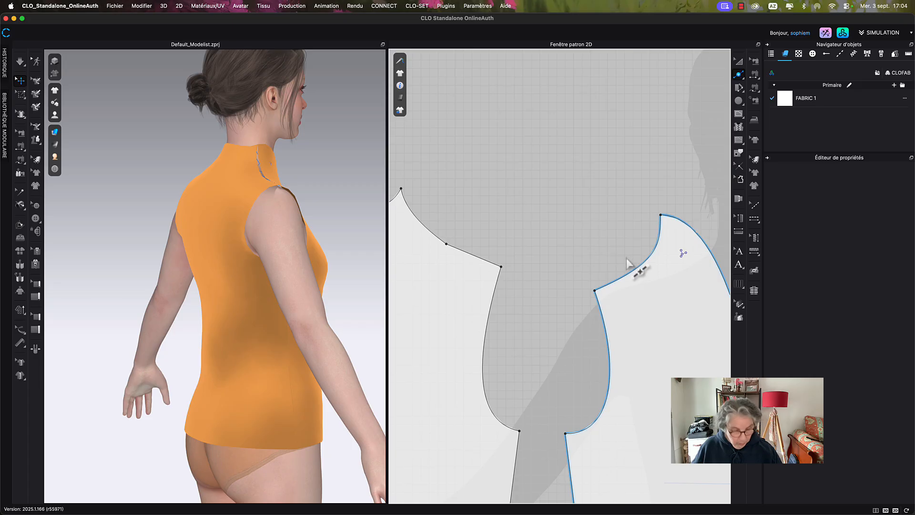
right_click(640, 267)
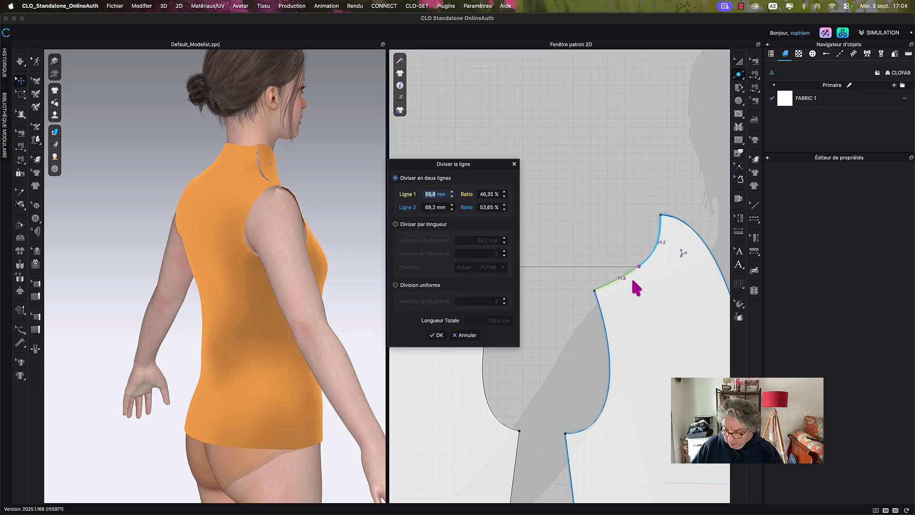
type("70")
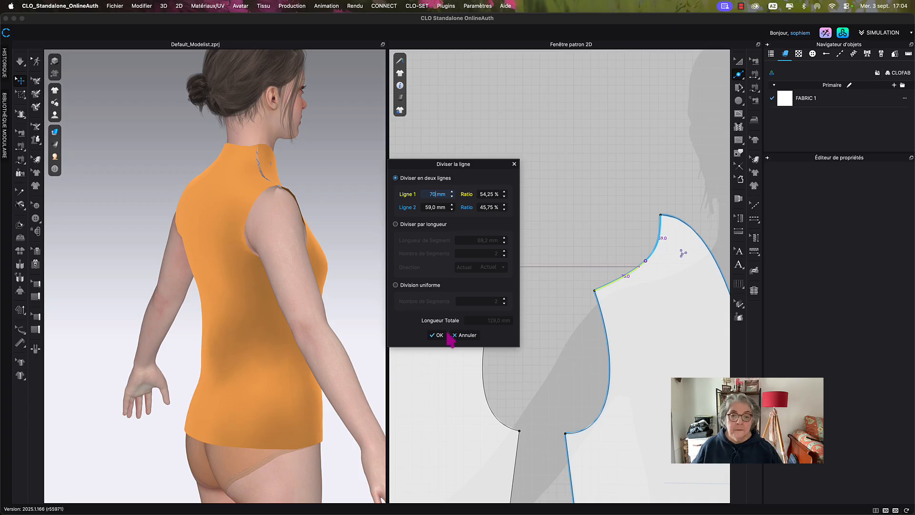
left_click(438, 335)
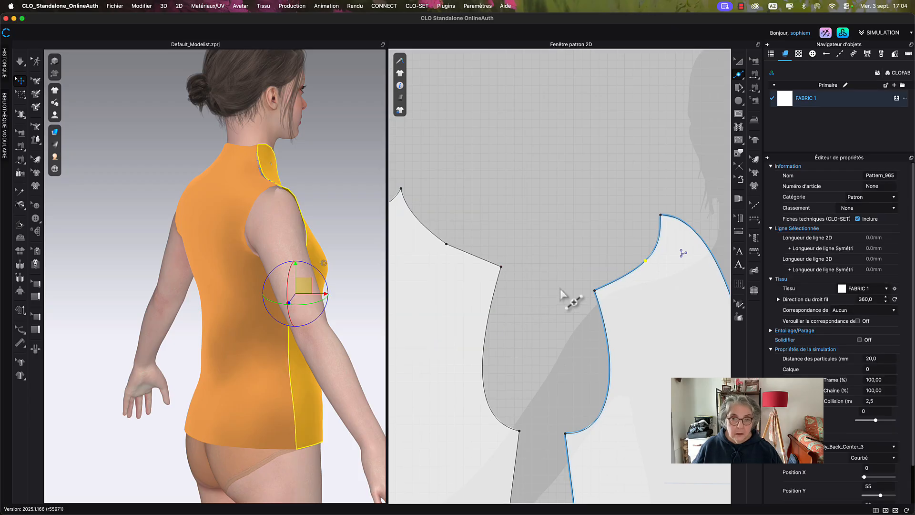
- Straighten the front piece's new shoulder segment by deleting all of its curve points
key("z")
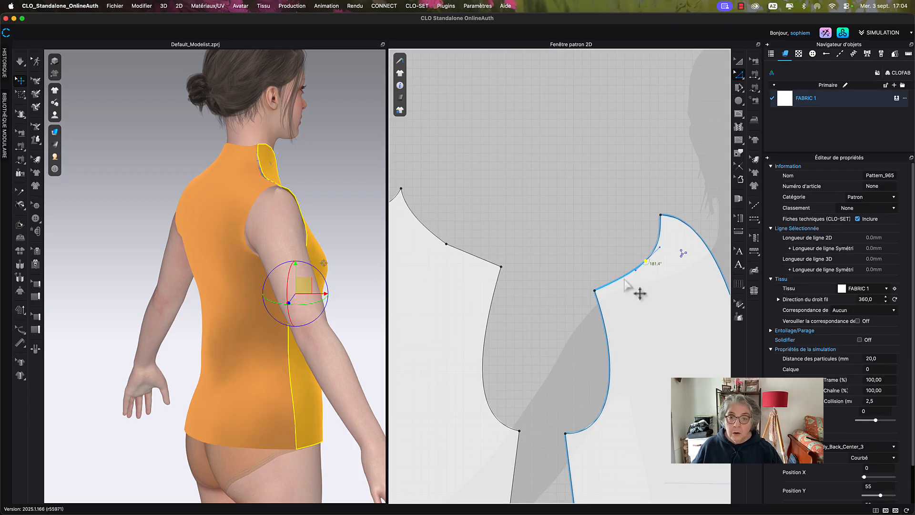
left_click(623, 280)
right_click(622, 278)
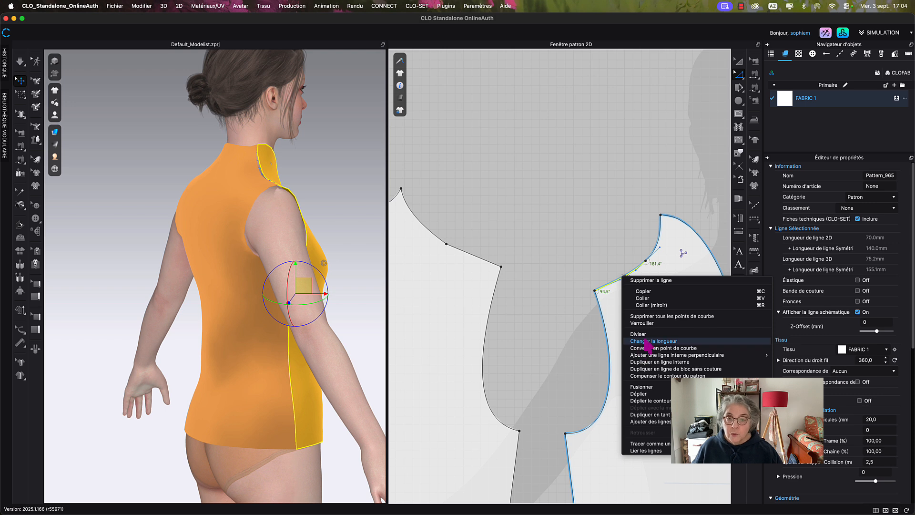
left_click(648, 316)
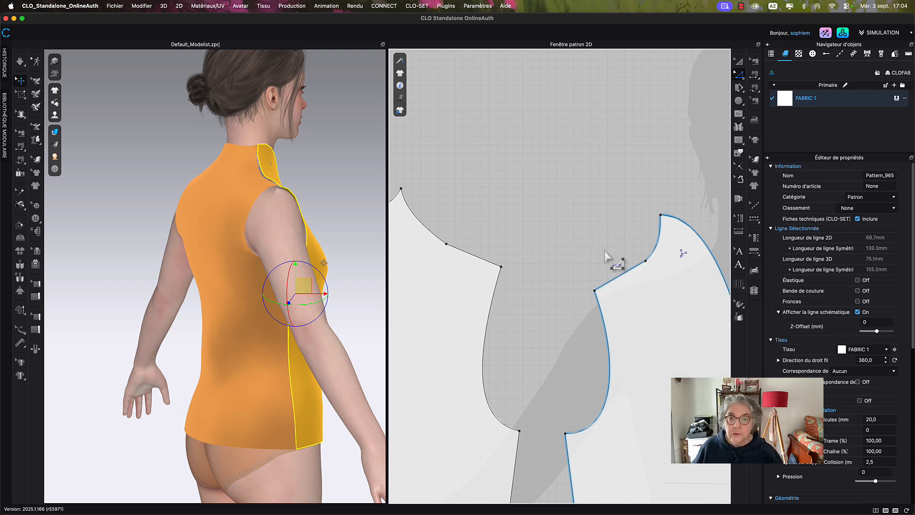
left_click(605, 250)
mouse_move(605, 251)
middle_mouse_down()
mouse_move(622, 252)
mouse_move(601, 236)
middle_mouse_up()
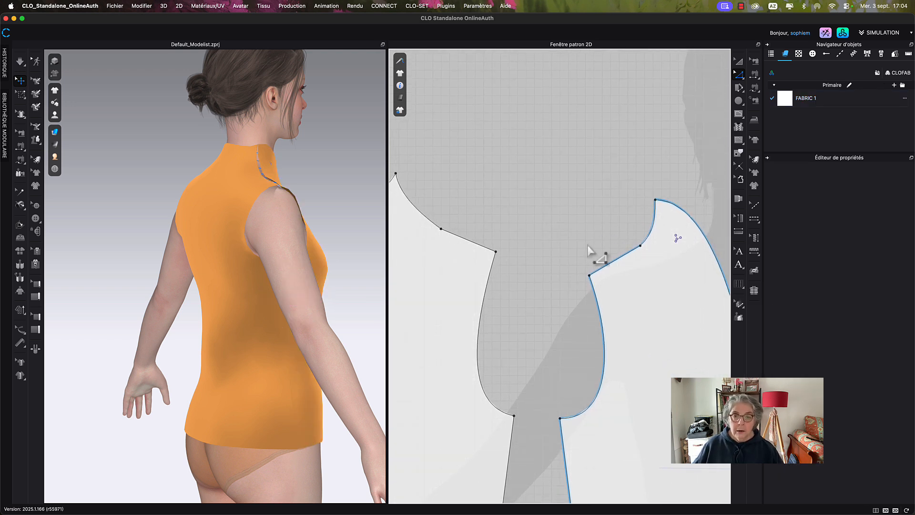
- Try matching the back and front pieces along their shoulder lines to check the adjoining curves, and undo the match
left_click(482, 247)
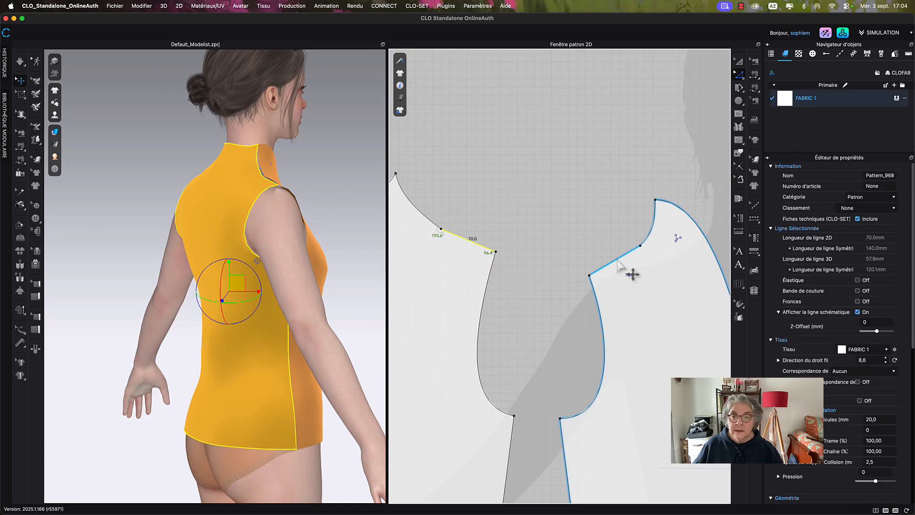
left_click(617, 260, "shift")
right_click(618, 262)
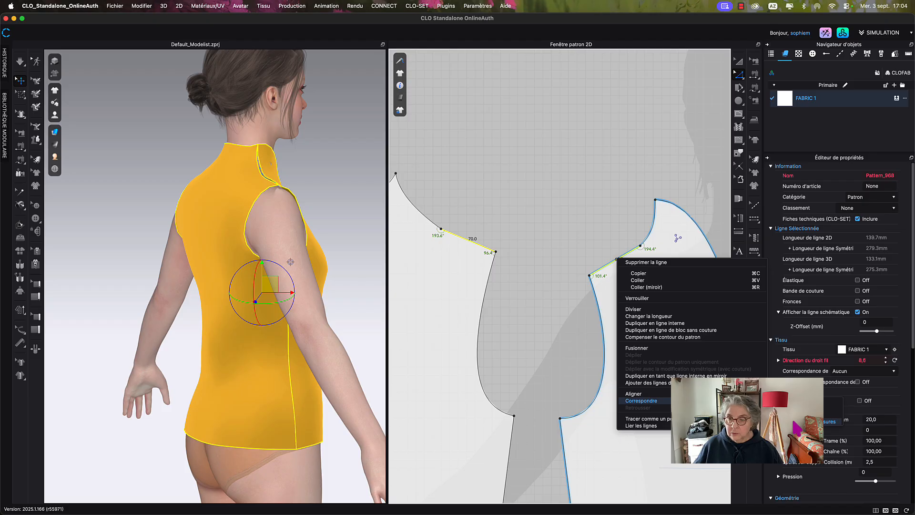
left_click(793, 402)
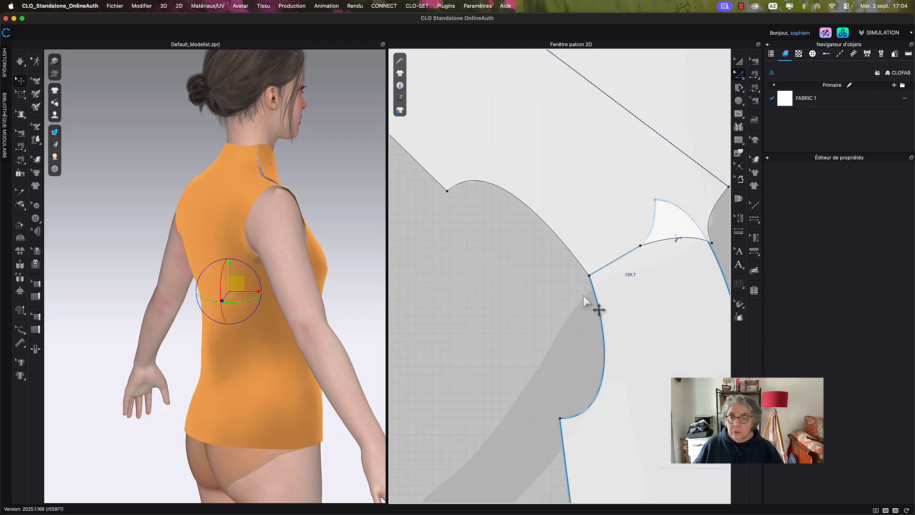
middle_click_drag(592, 291, 491, 316)
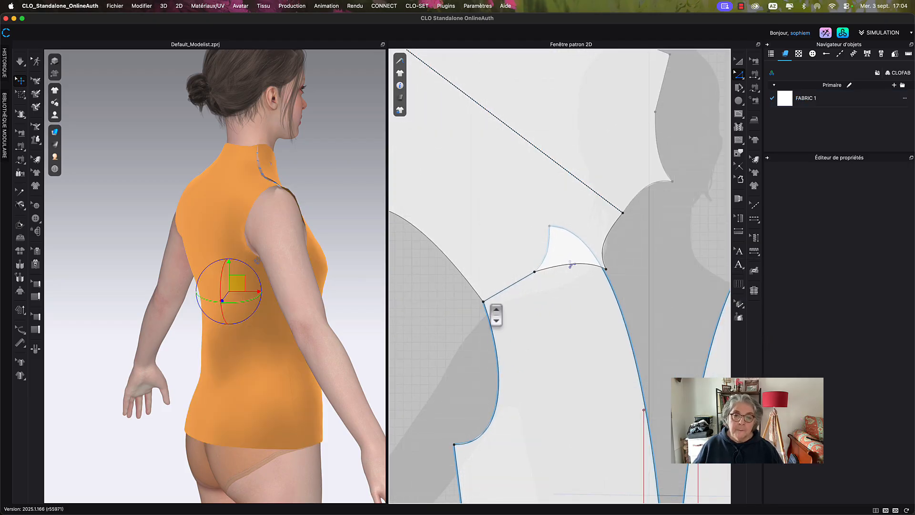
scroll(496, 315, "up", 3)
scroll(506, 319, "down", 2)
scroll(584, 263, "down", 2)
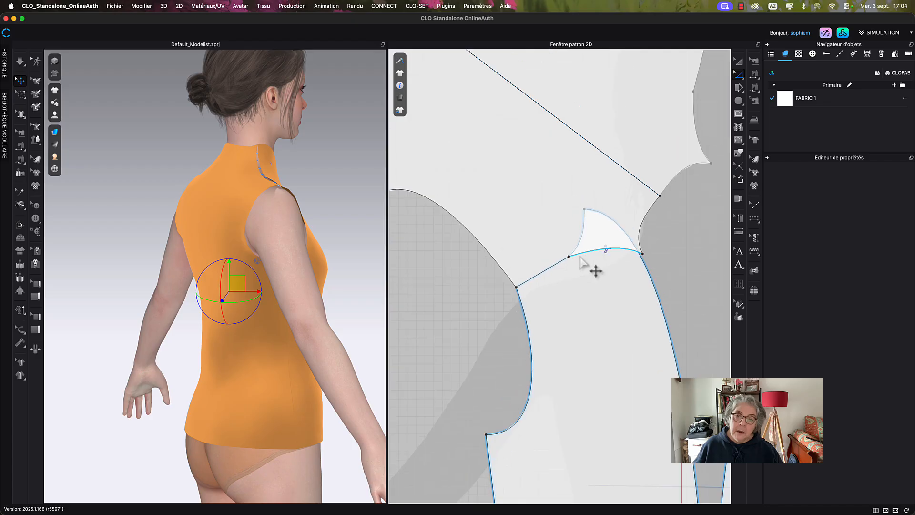
key("super+z")
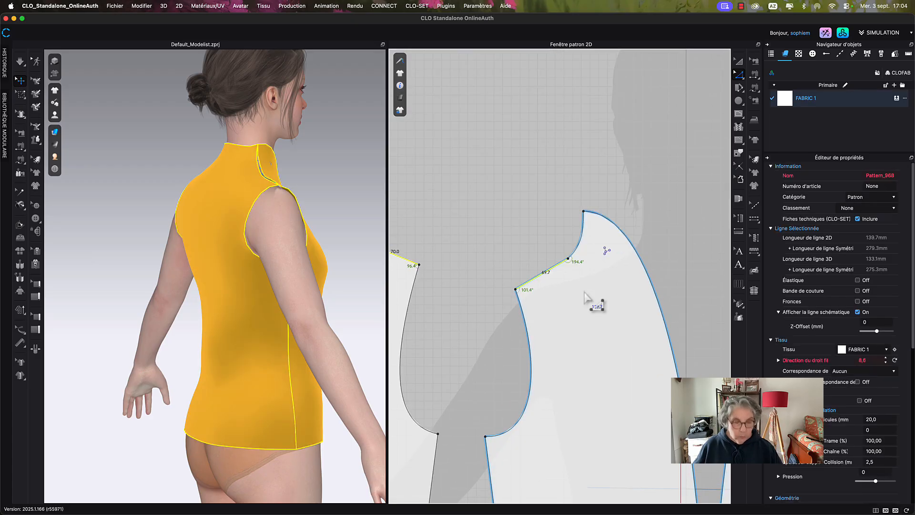
- Match the front piece to the back piece along their shoulder-to-collar curves so that their collar points coincide
middle_click_drag(464, 247, 545, 270)
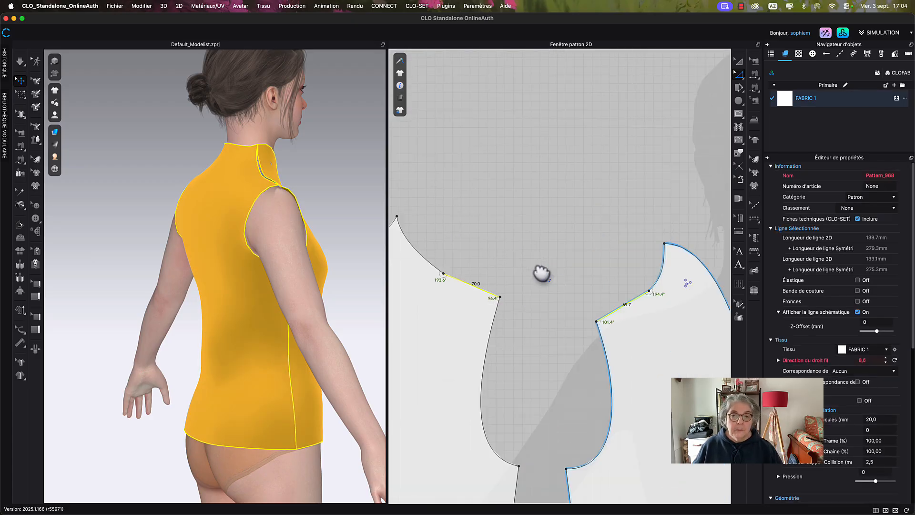
left_click(658, 279)
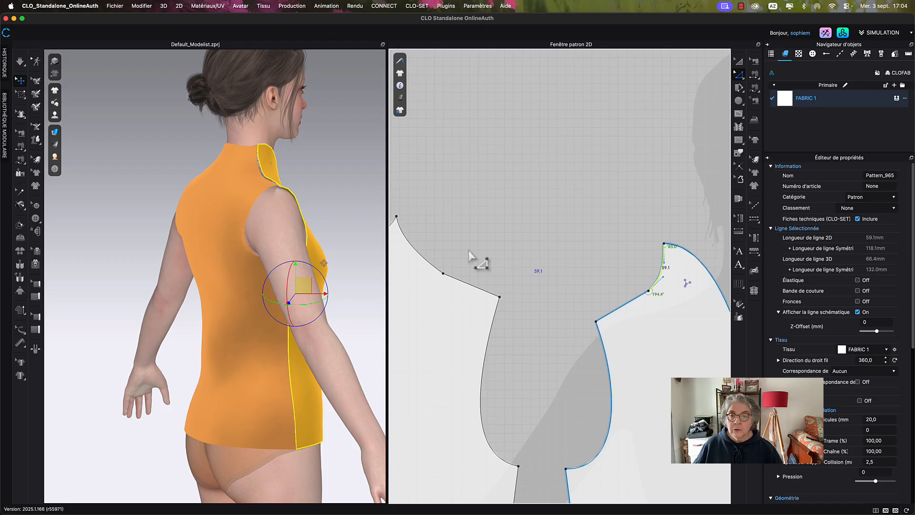
left_click(421, 260, "shift")
right_click(422, 261)
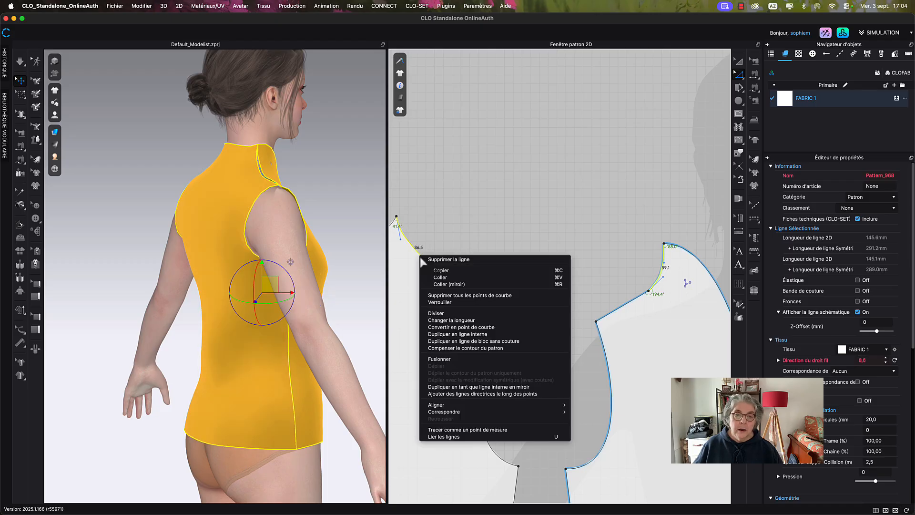
mouse_move(469, 406)
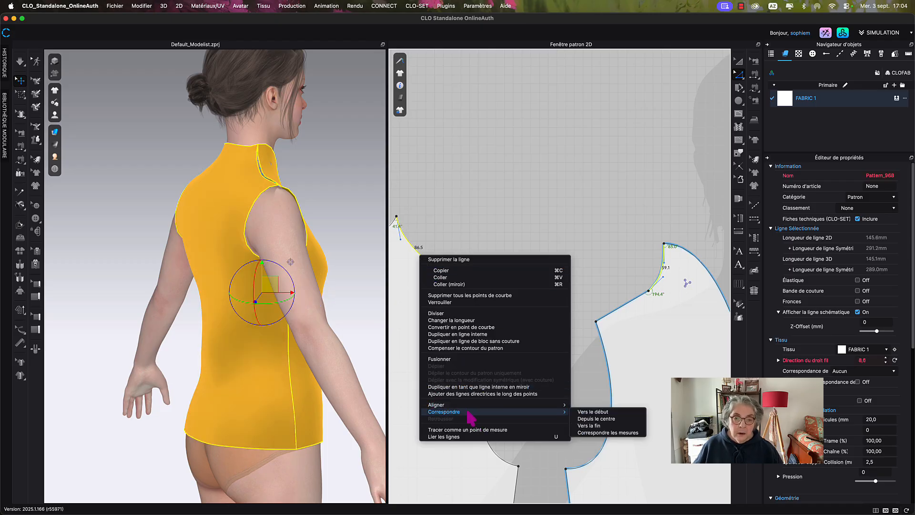
left_click(591, 419)
middle_click_drag(512, 231, 607, 247)
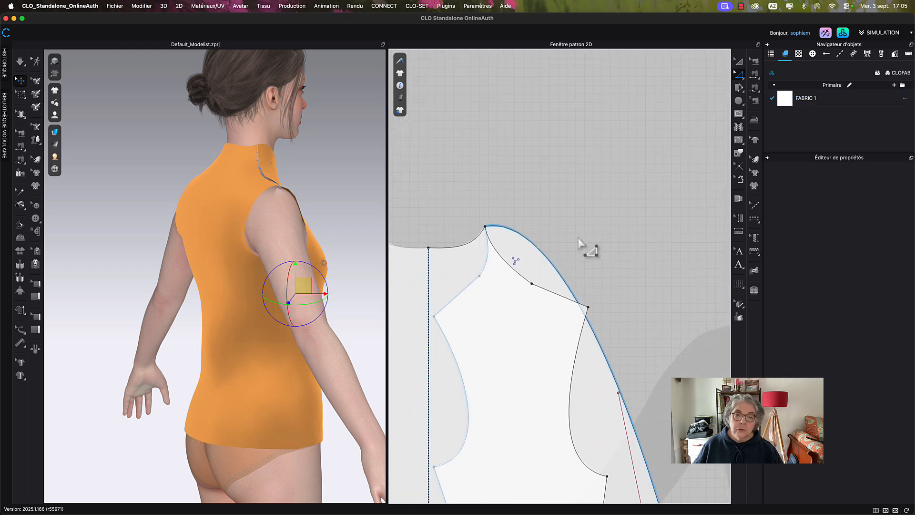
- Rotate the front piece about the shared collar point until its collar curve lies against the back piece's curve
scroll(588, 249, "up", 2)
scroll(603, 205, "down", 6)
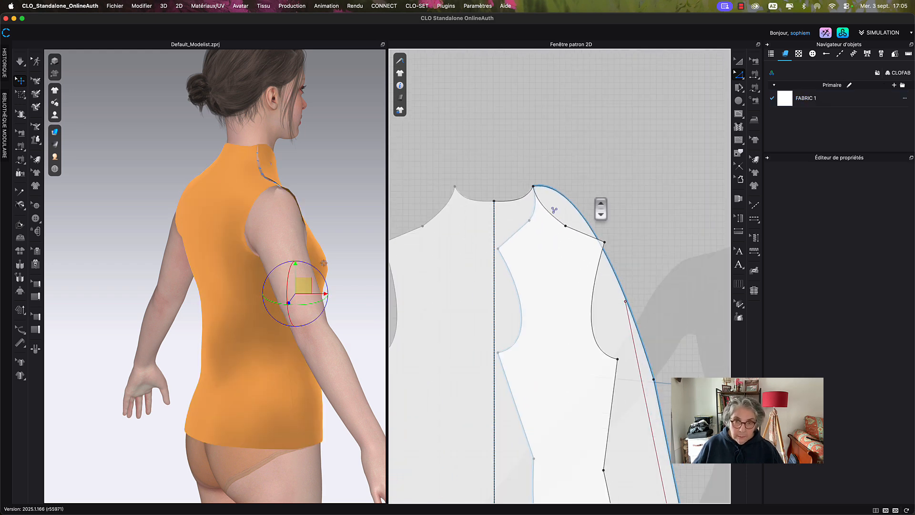
scroll(594, 194, "down", 2)
key("a")
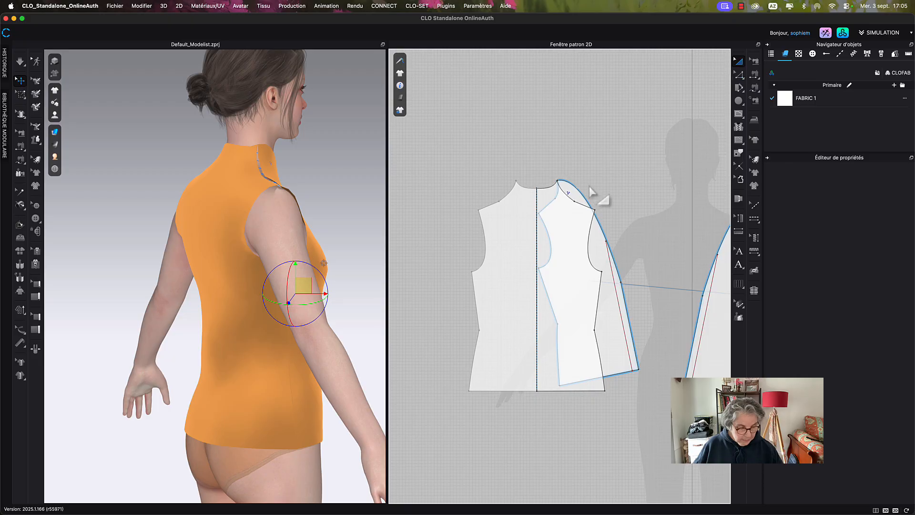
left_click(599, 261)
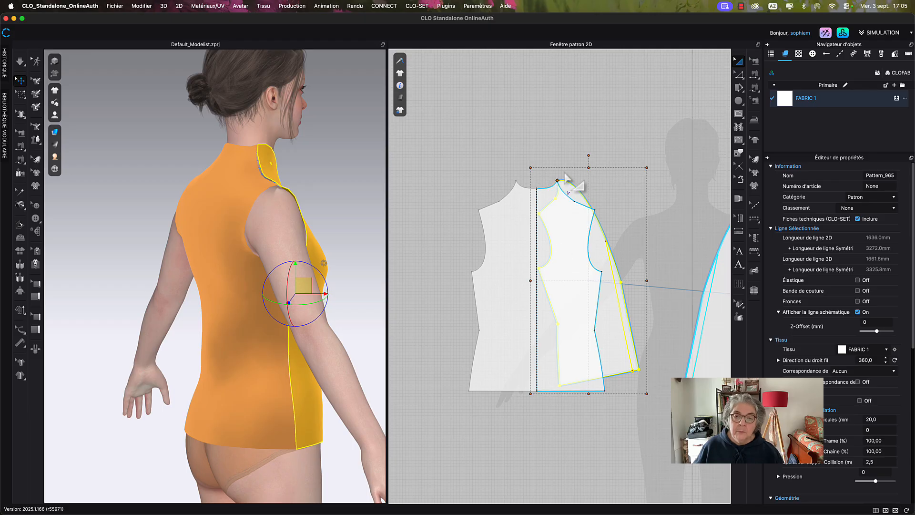
left_click_drag(583, 157, 573, 155)
left_click(563, 160)
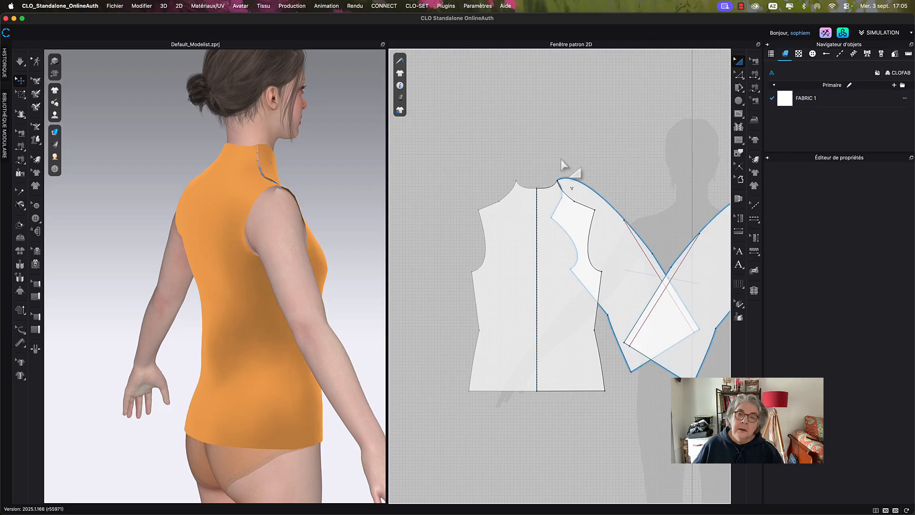
- Flatten the back neckline's approach to the collar point by pulling its collar-side curve handle upward and toward centre back
scroll(563, 160, "up", 5)
middle_click_drag(565, 162, 560, 144)
left_click(586, 242)
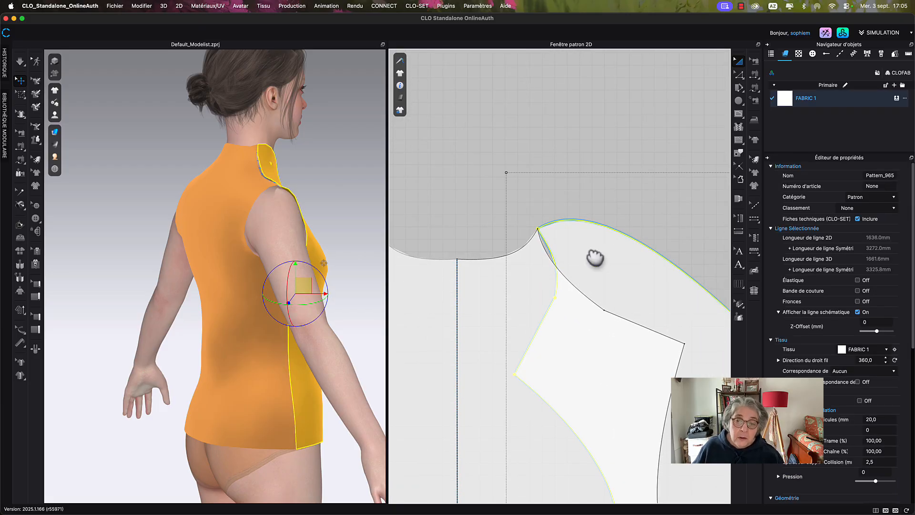
scroll(595, 260, "up", 1)
key("z")
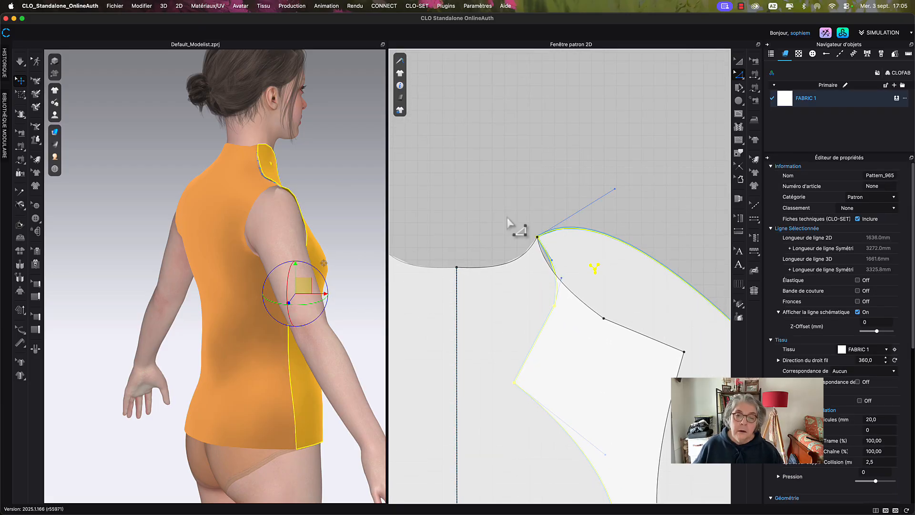
left_click(519, 261)
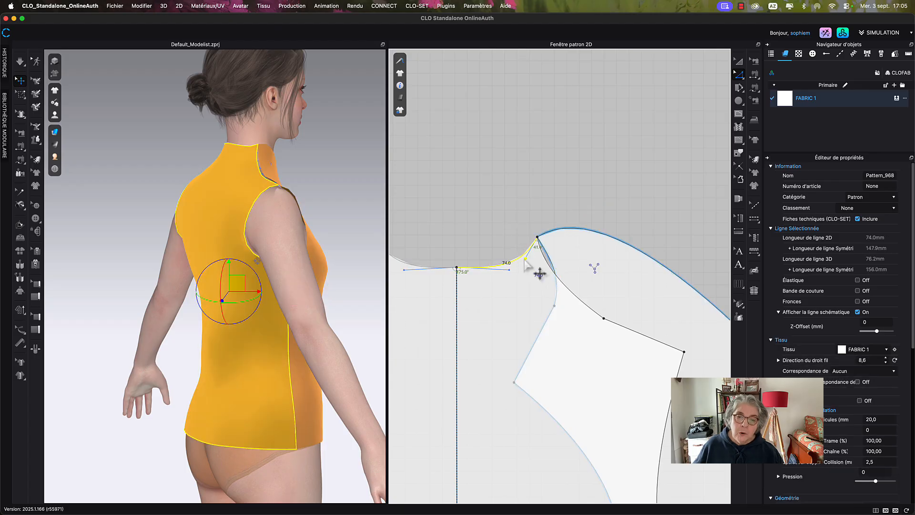
left_click_drag(525, 260, 518, 252)
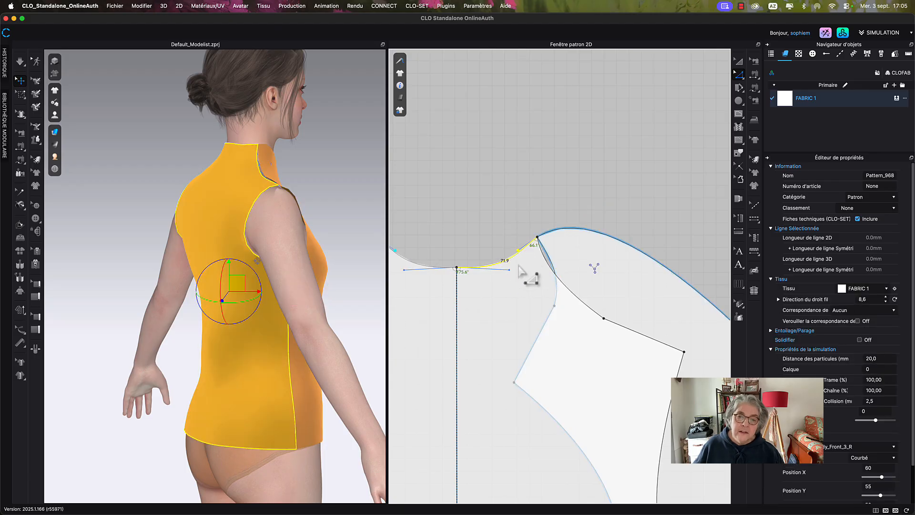
left_click(523, 266)
- Lower the control handle of the front lapel curve at the collar point and simulate the garment
left_click(563, 232)
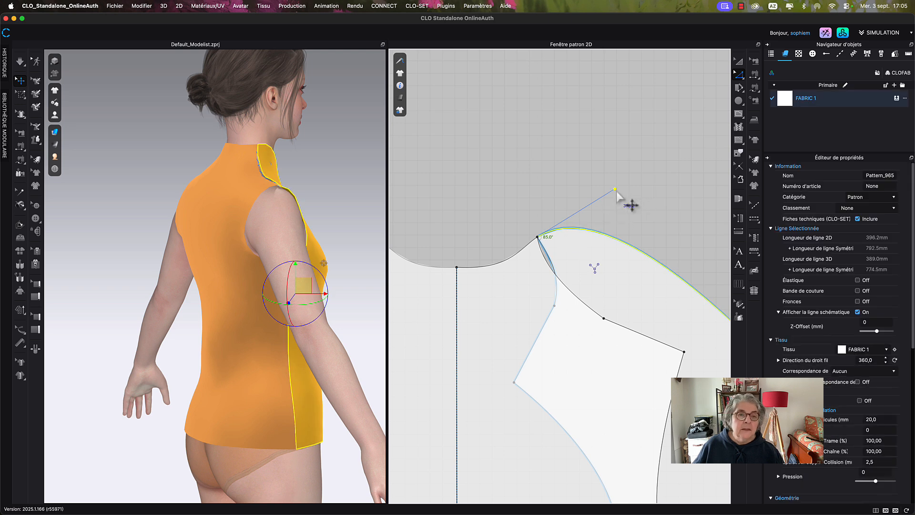
left_click_drag(615, 190, 628, 210)
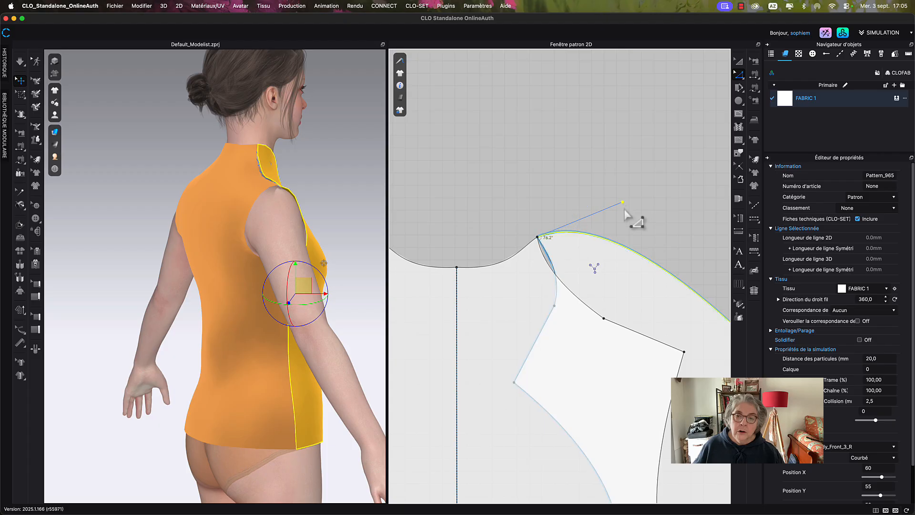
left_click(633, 215)
left_click(305, 167)
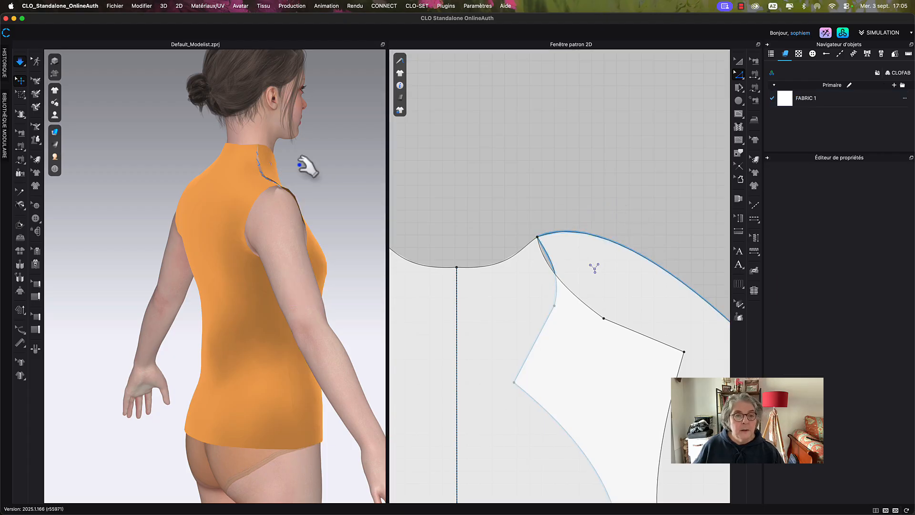
key("space")
right_click_drag(290, 165, 283, 166)
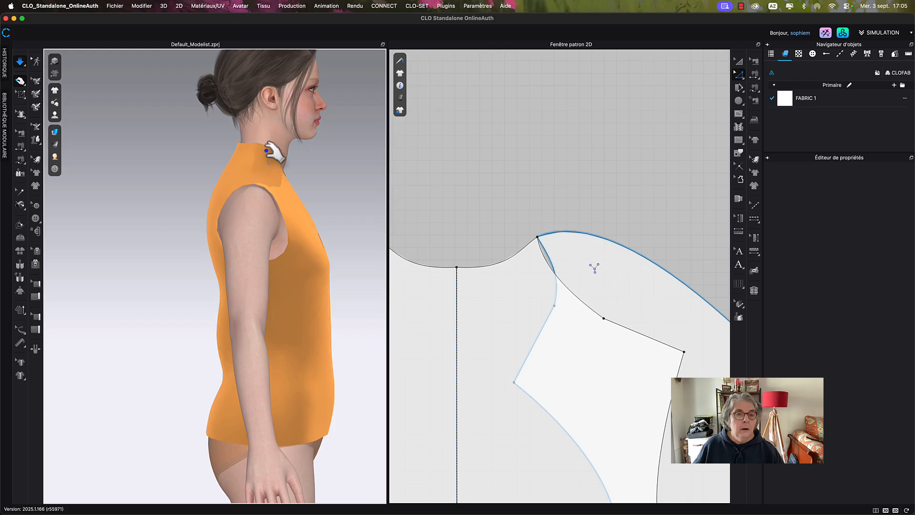
- Raise the back neckline's control handle at centre back slightly and finish simulating the garment
left_click(502, 264)
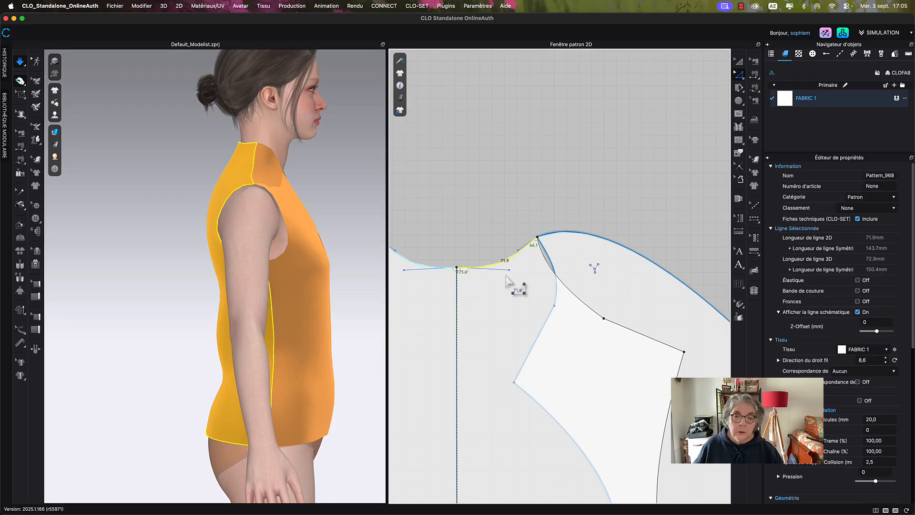
left_click(510, 271)
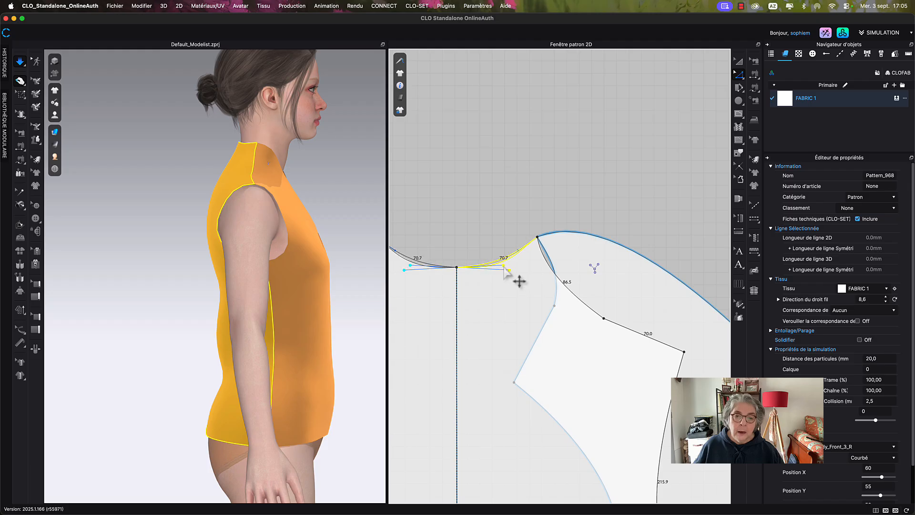
left_click_drag(501, 267, 501, 265)
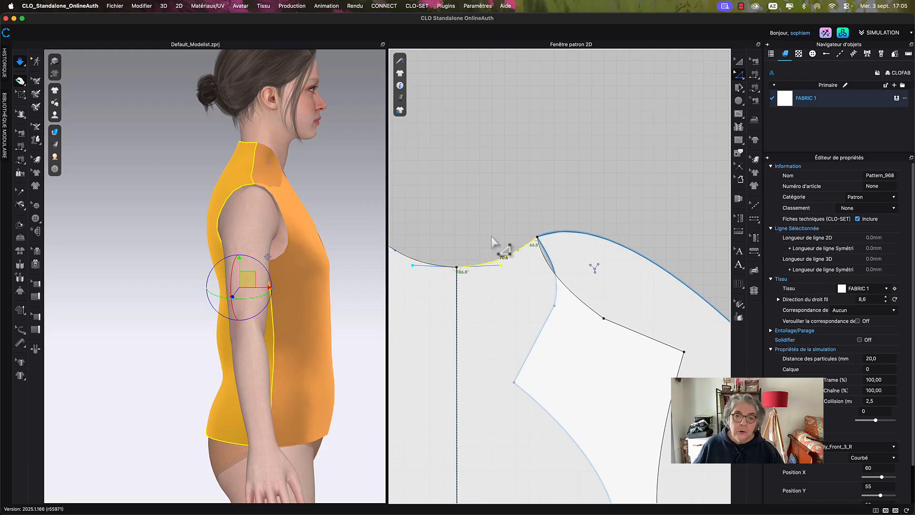
left_click(338, 187)
key("space")
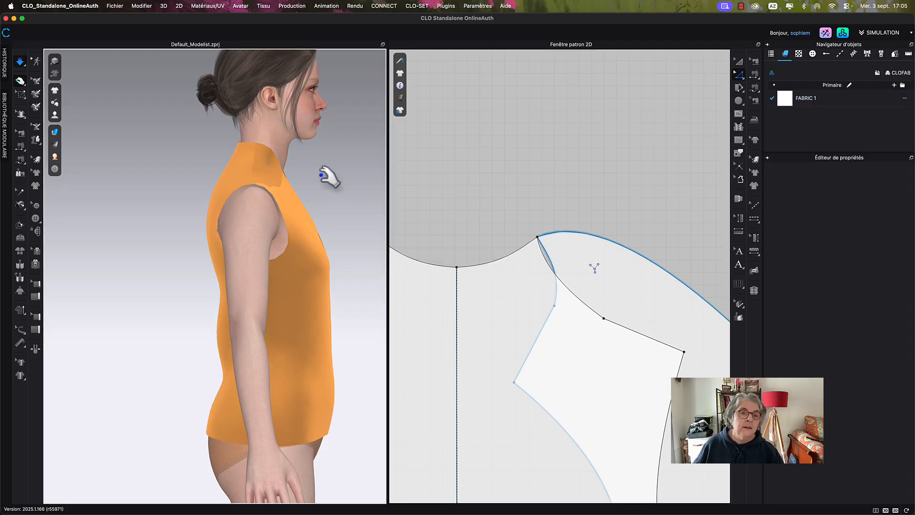
key("space")
right_click_drag(329, 177, 286, 175)
- Straighten the symmetric front pieces by pivoting them so that the hem line is parallel to the X axis
scroll(507, 153, "down", 10)
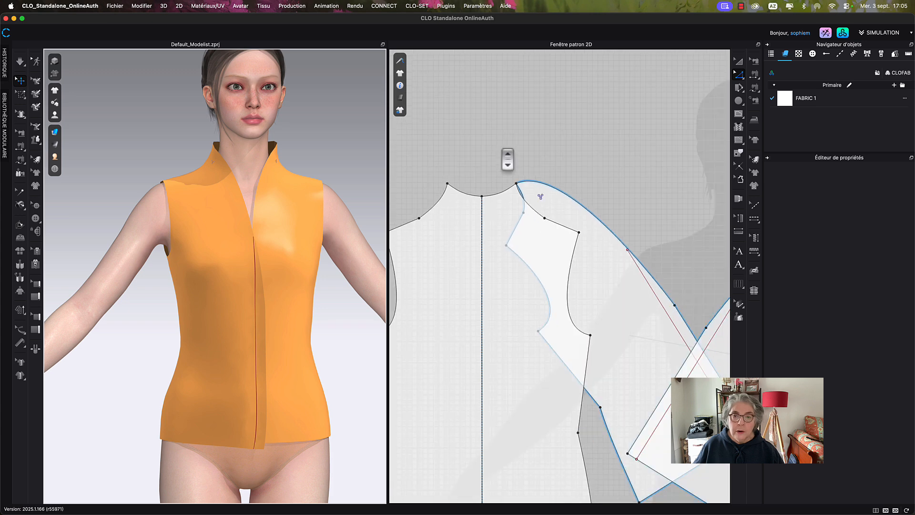
key("a")
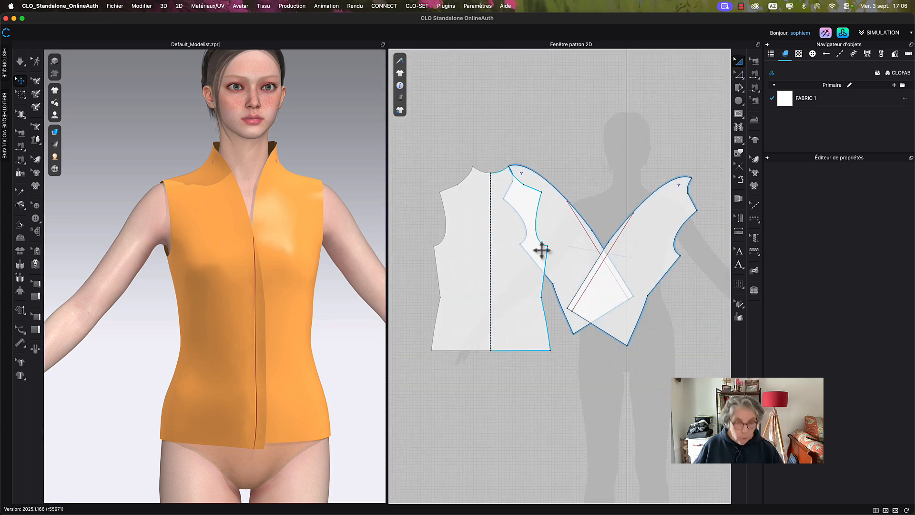
left_click(650, 234)
right_click(650, 234)
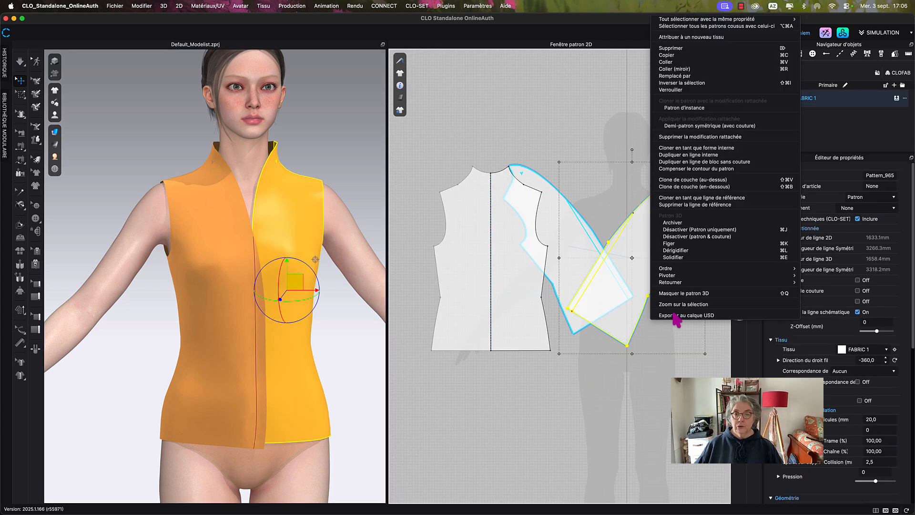
mouse_move(672, 275)
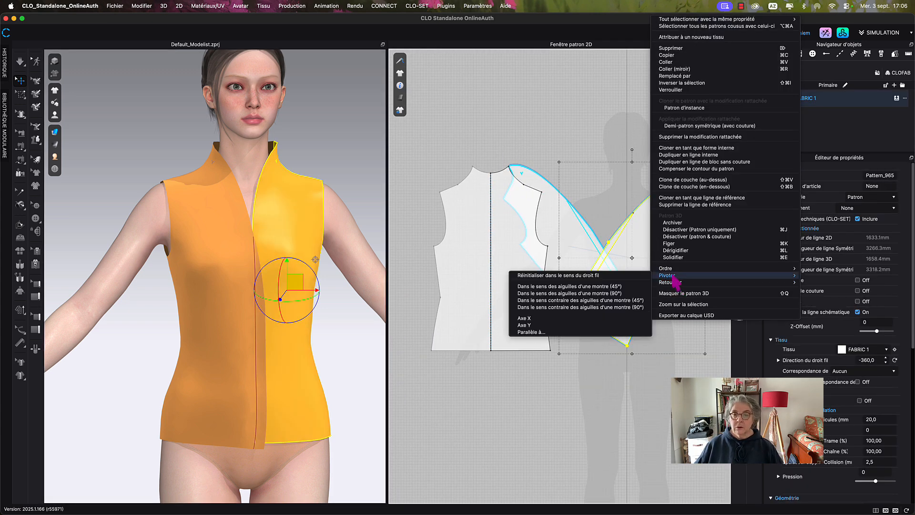
left_click(522, 318)
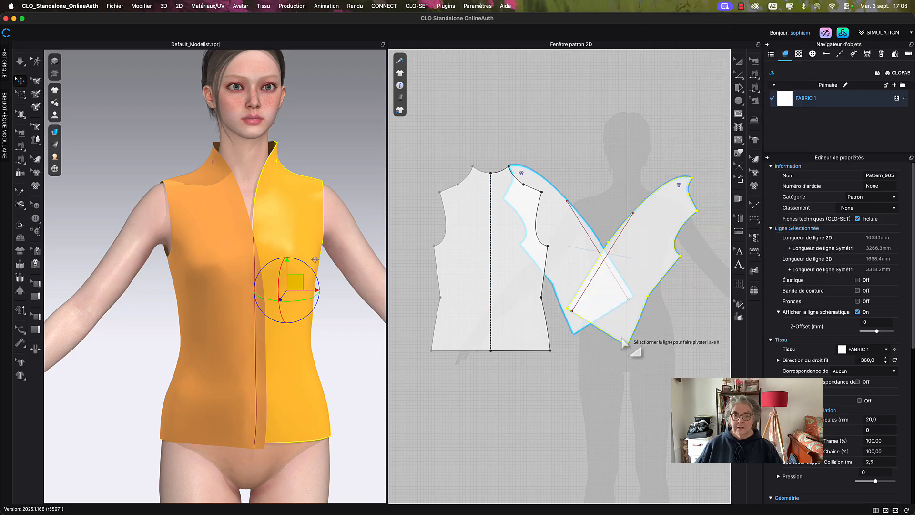
left_click(619, 341)
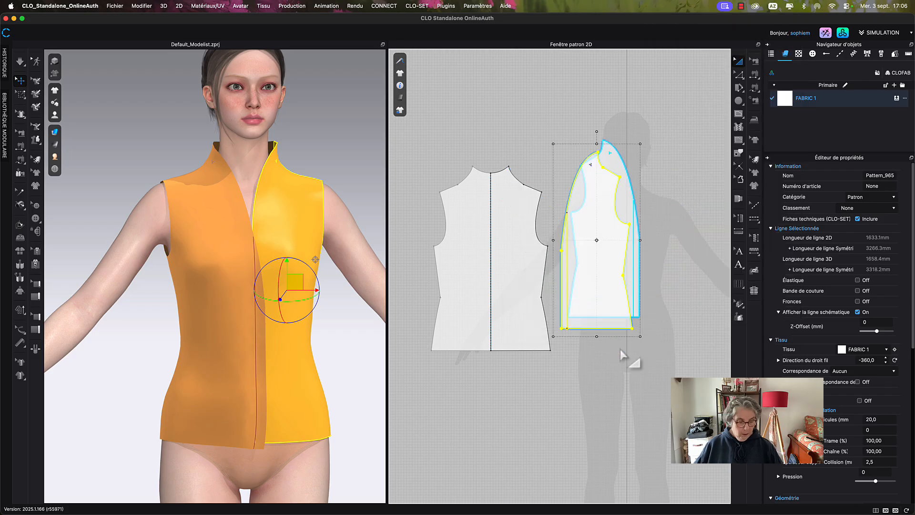
left_click(667, 208)
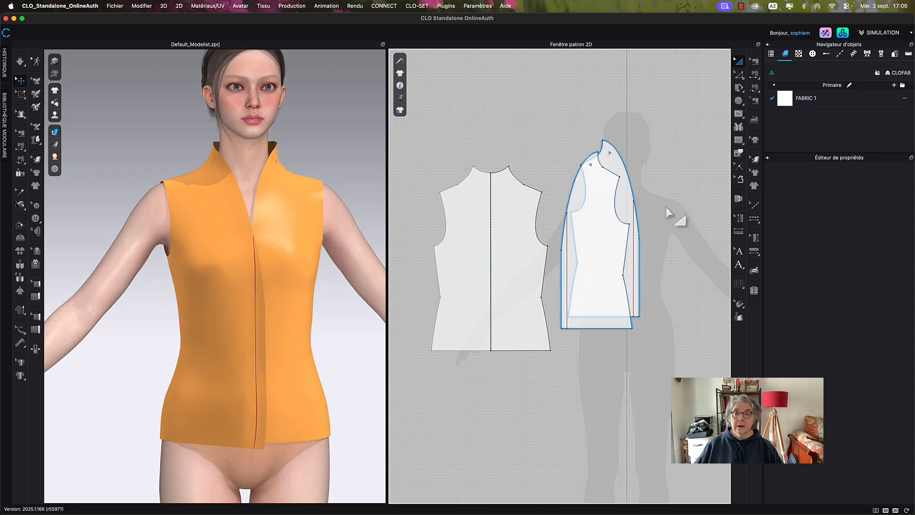
- Separate the two overlapping front pieces and place them side by side next to the back, with all hems level
left_click_drag(623, 194, 597, 196)
left_click_drag(634, 240, 700, 252)
left_click_drag(574, 264, 610, 298)
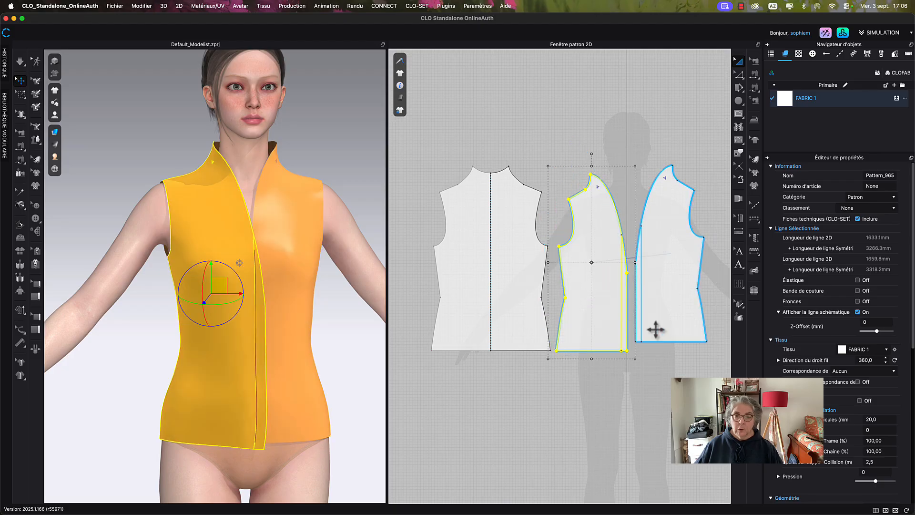
left_click(660, 323)
left_click(577, 161)
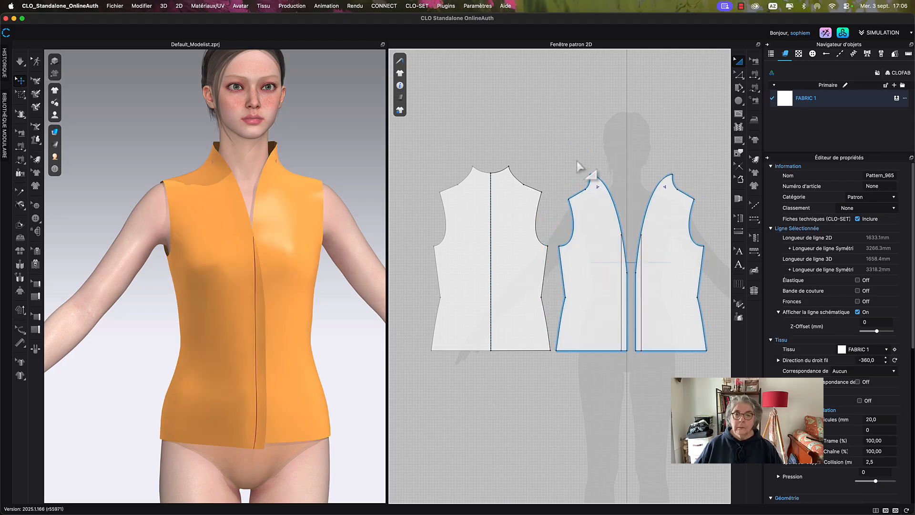
- Delete the small baseline marks inside the front piece just below the collar point
scroll(580, 177, "up", 5)
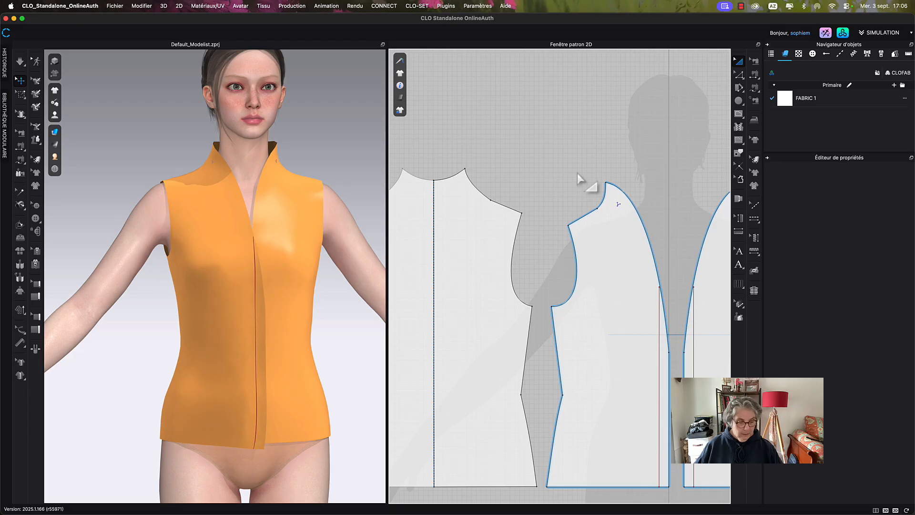
key("z")
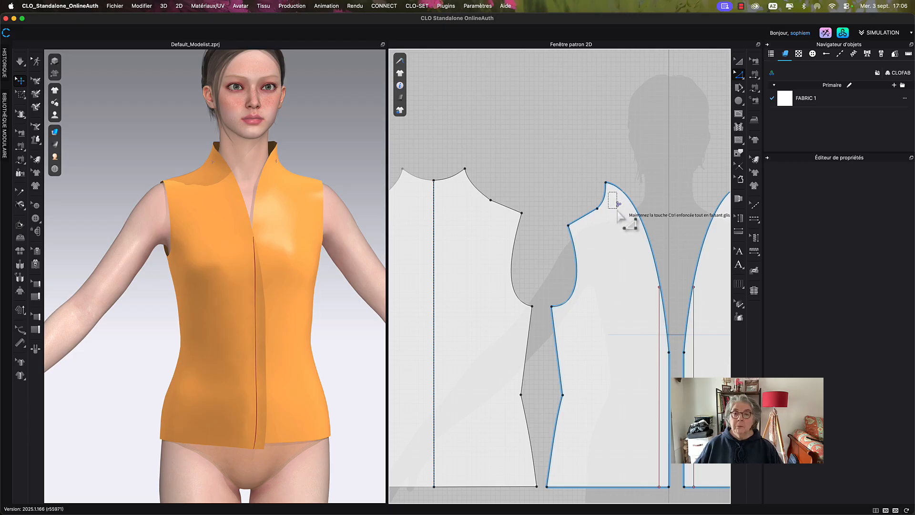
left_click(619, 205)
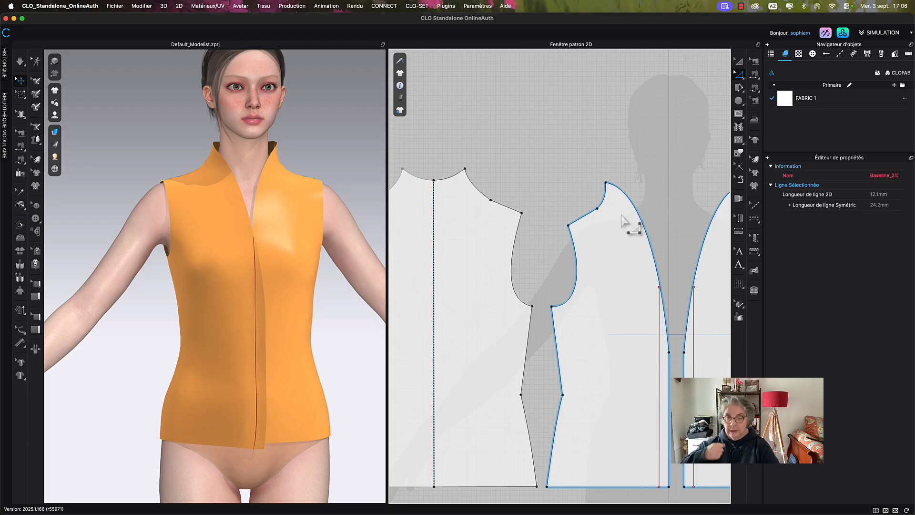
key("Delete")
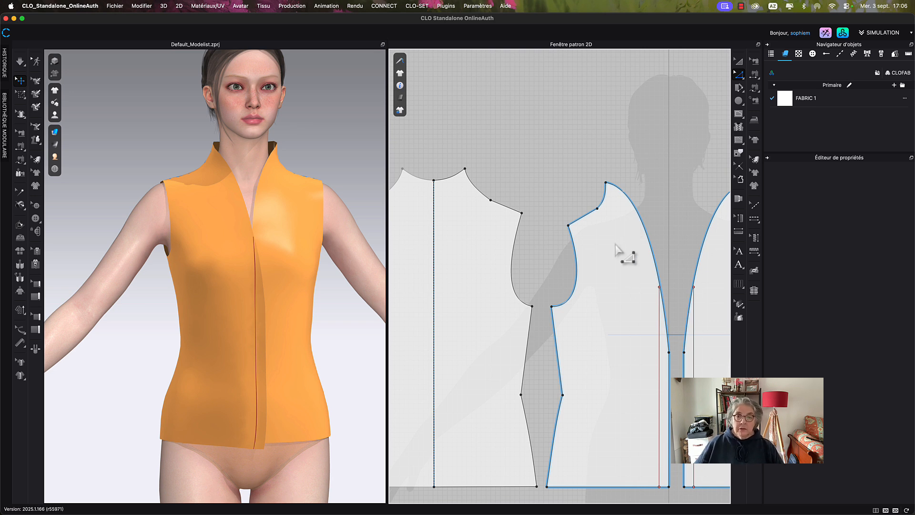
middle_click_drag(613, 256, 605, 258)
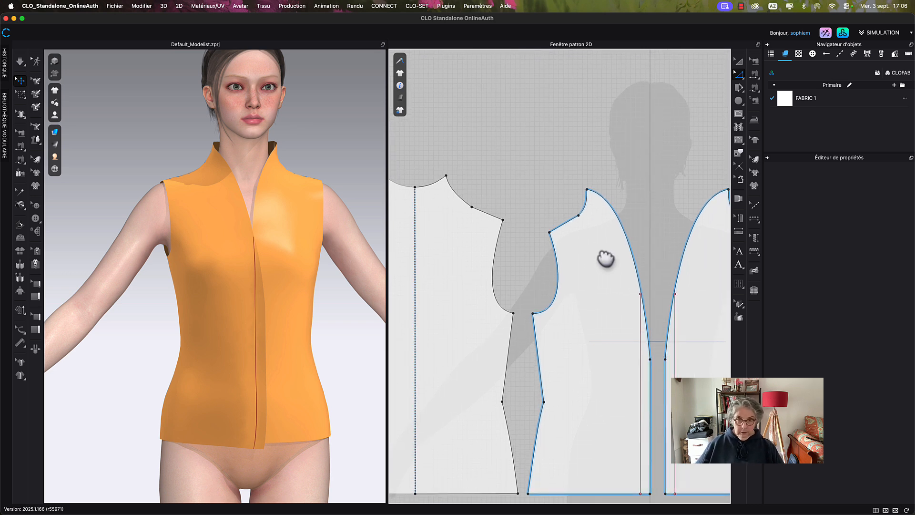
- Move the front piece's collar point 20 mm horizontally towards centre front and simulate the garment
left_click(590, 192)
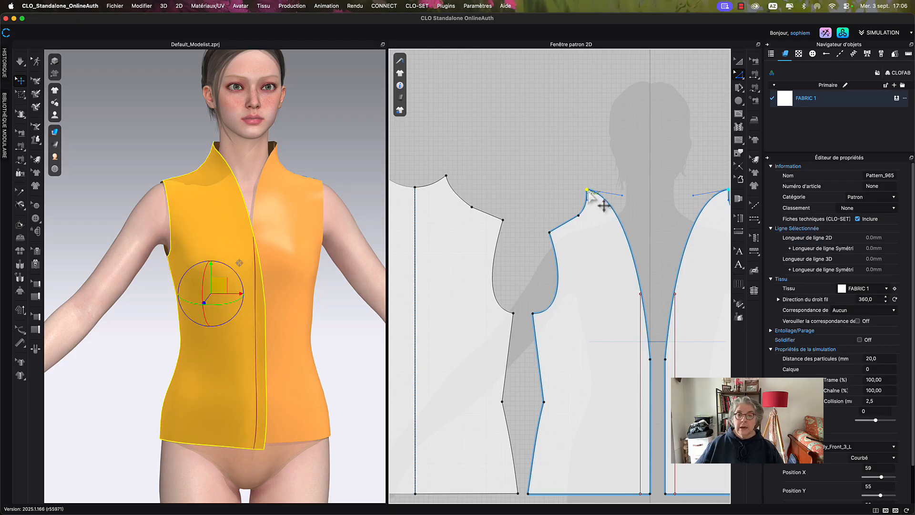
left_click_drag(589, 192, 594, 192)
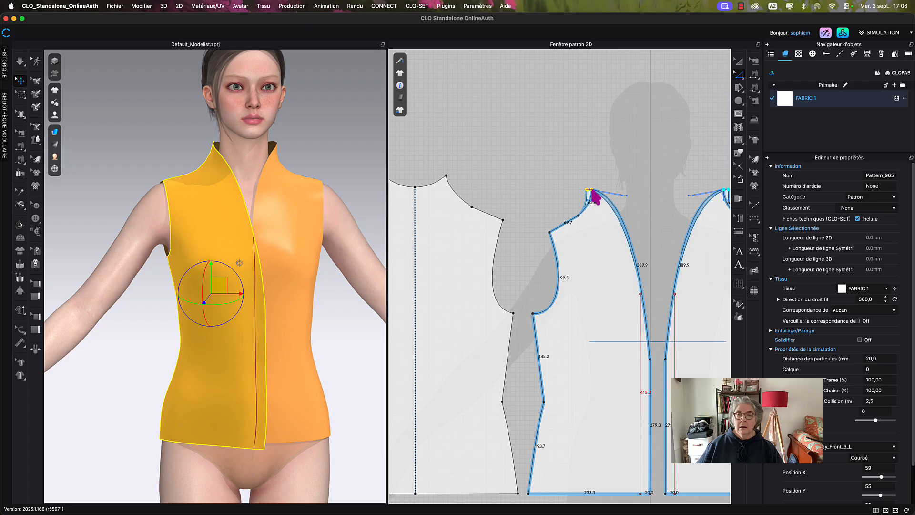
right_click(594, 195)
type("12")
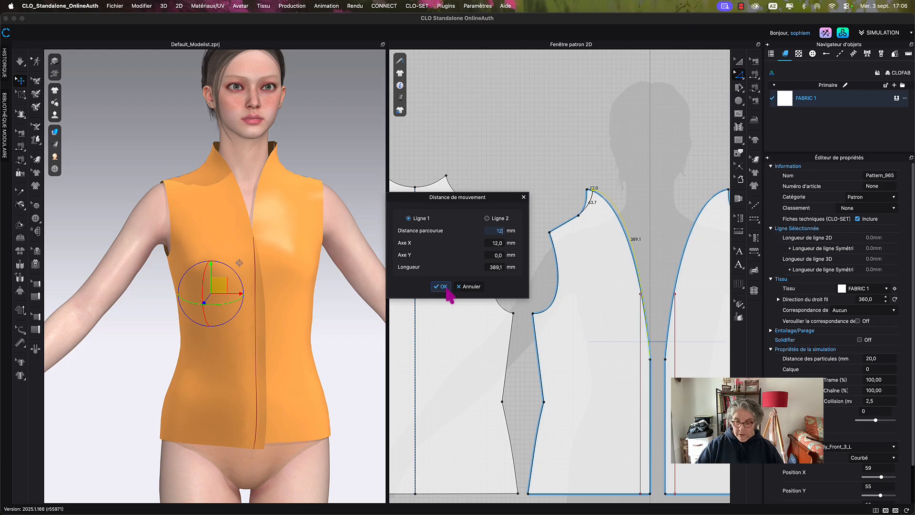
key("BackSpace")
key("BackSpace")
type("20")
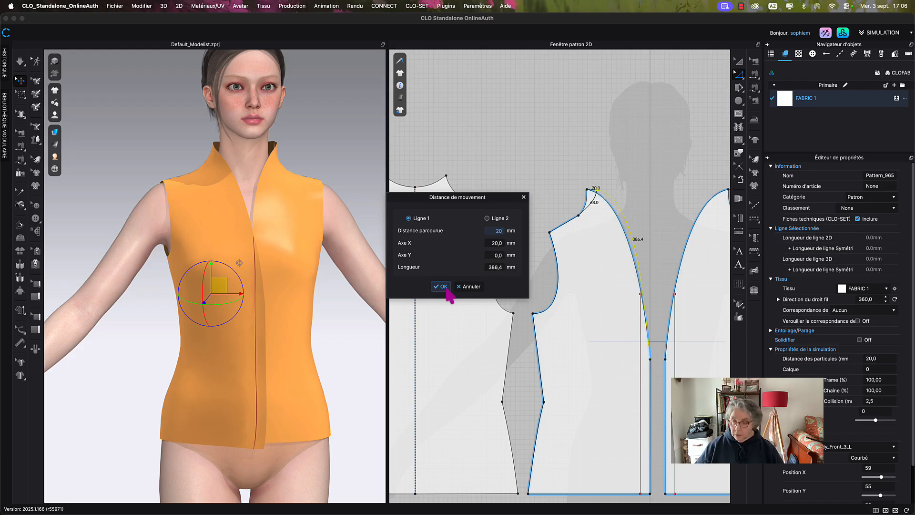
left_click(439, 288)
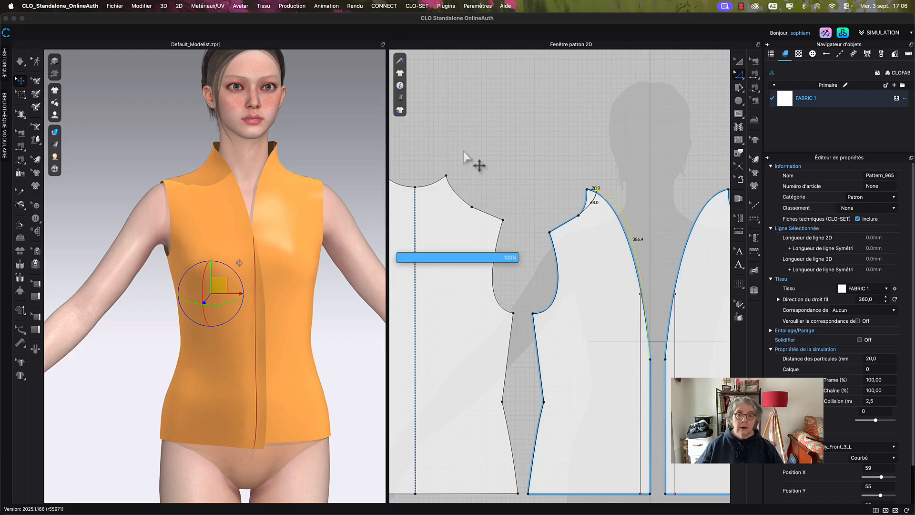
right_click_drag(339, 163, 317, 168)
key("q")
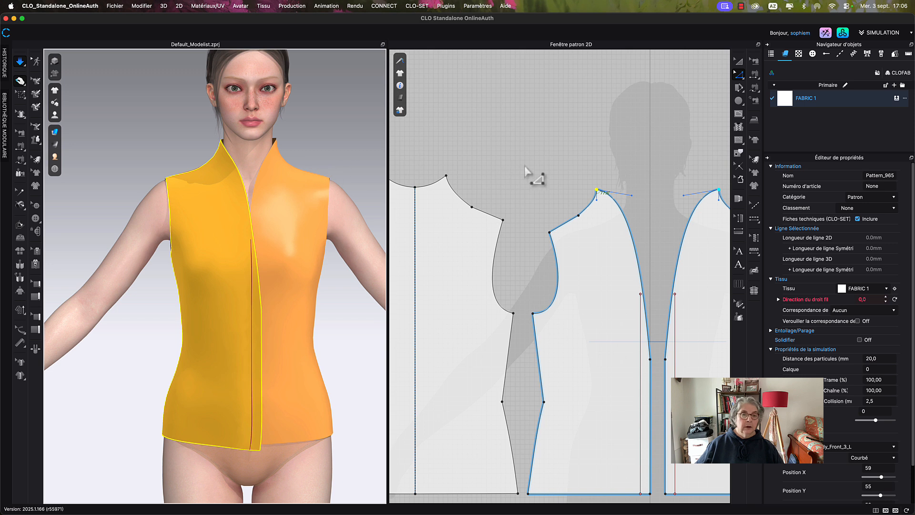
- Hollow the front piece's collar-to-shoulder curve slightly by pulling it inwards near the shoulder line
scroll(530, 172, "down", 2)
left_click(536, 198)
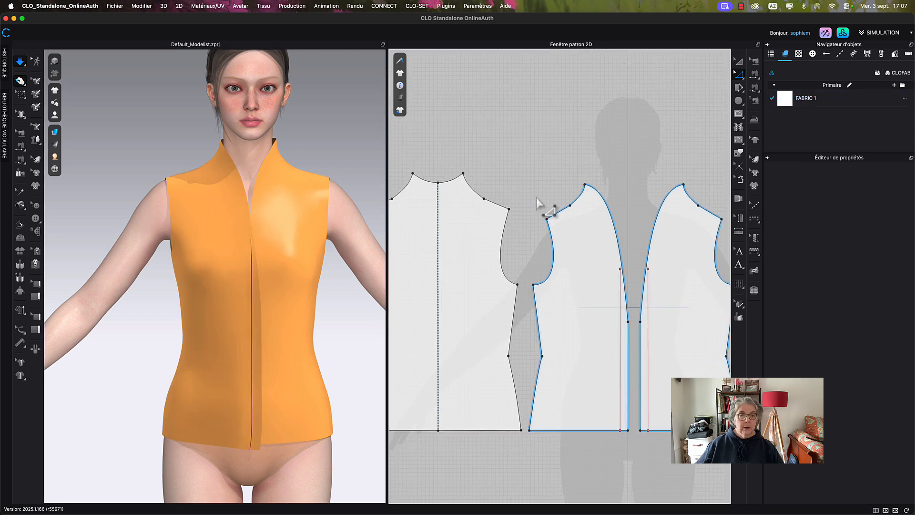
scroll(579, 216, "up", 3)
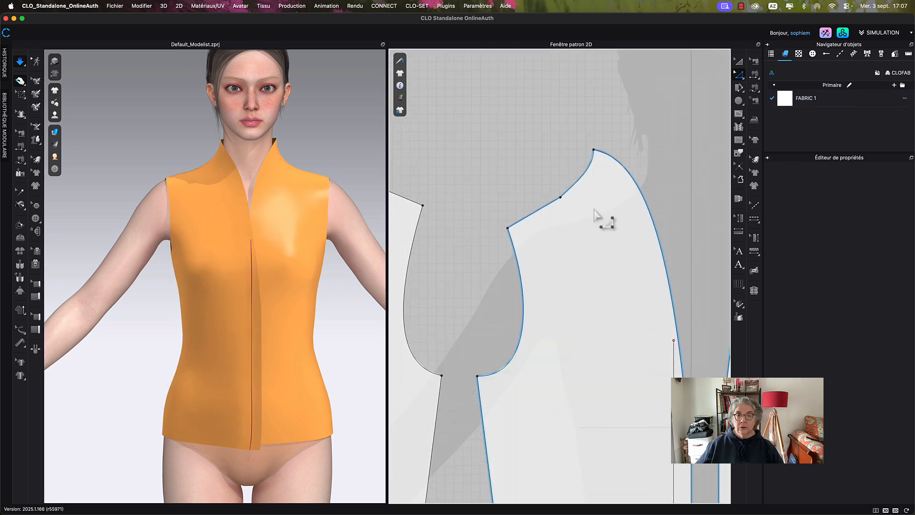
left_click(577, 184)
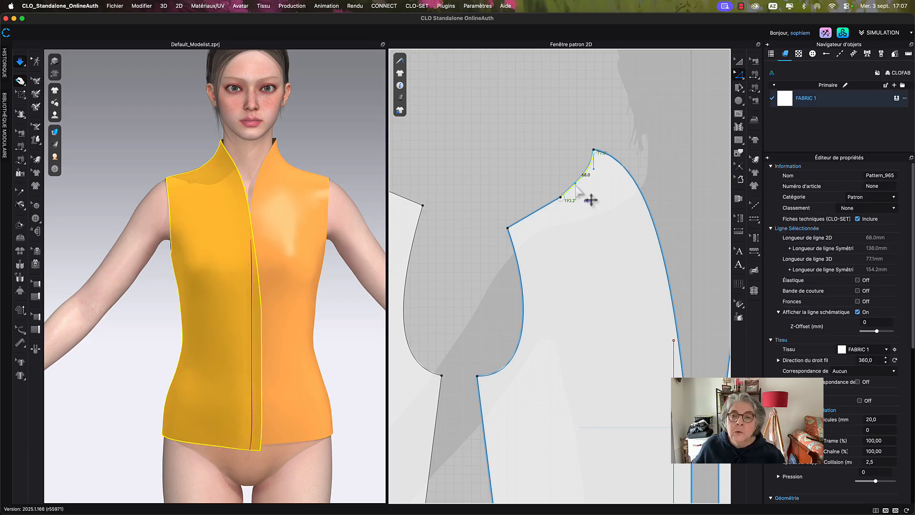
left_click_drag(577, 186, 582, 191)
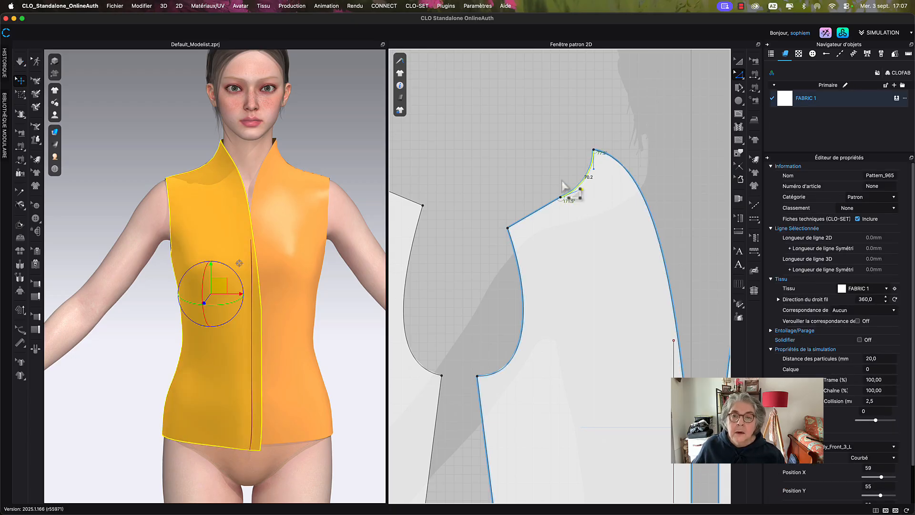
left_click(566, 187)
- Hollow the back piece's collar-to-shoulder curve slightly so that it flows smoothly into the shoulder line
middle_click_drag(567, 187, 661, 203)
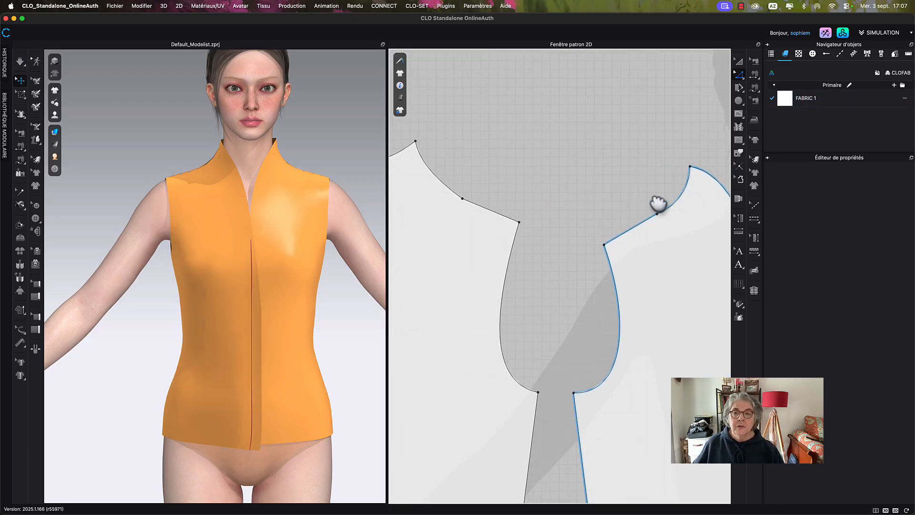
left_click(443, 187)
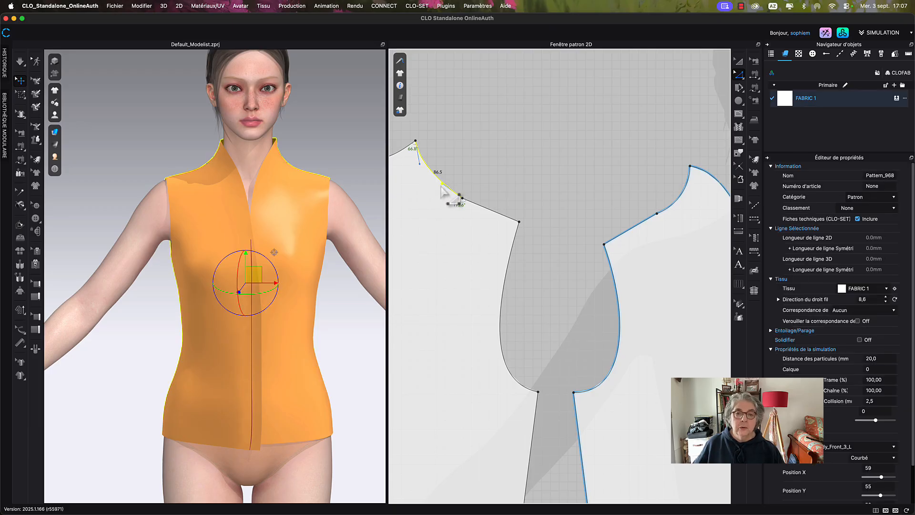
left_click_drag(441, 186, 434, 189)
left_click(436, 177)
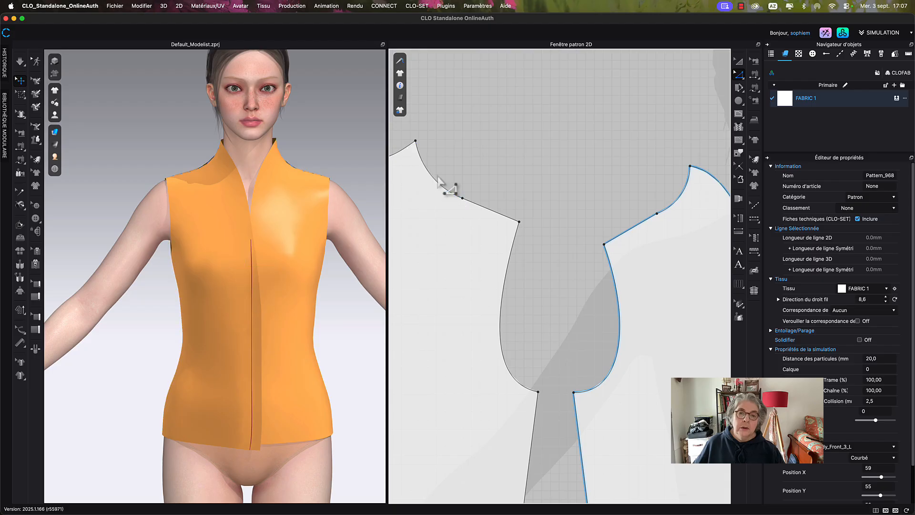
- Replace the front's collar-to-shoulder curve with a copy of the back's, using direction Début without flipping, and simulate the garment
left_click(432, 177)
right_click(432, 177)
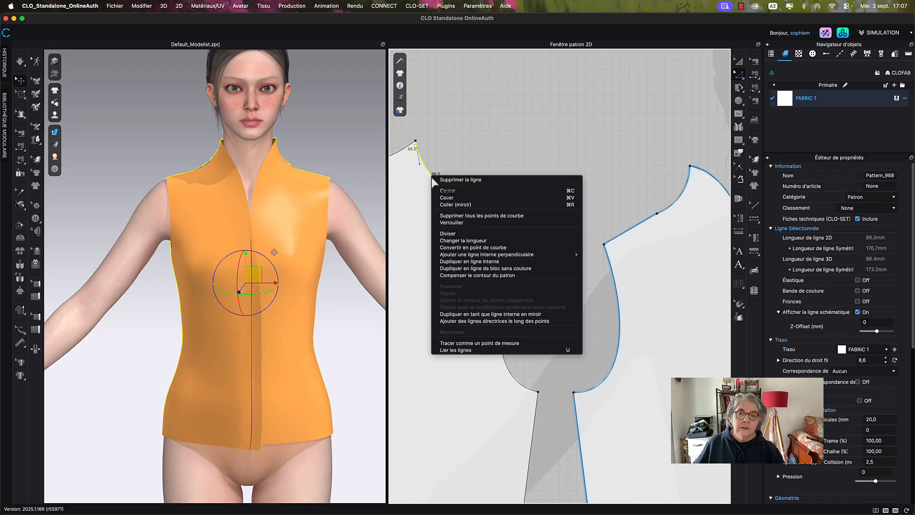
left_click(449, 198)
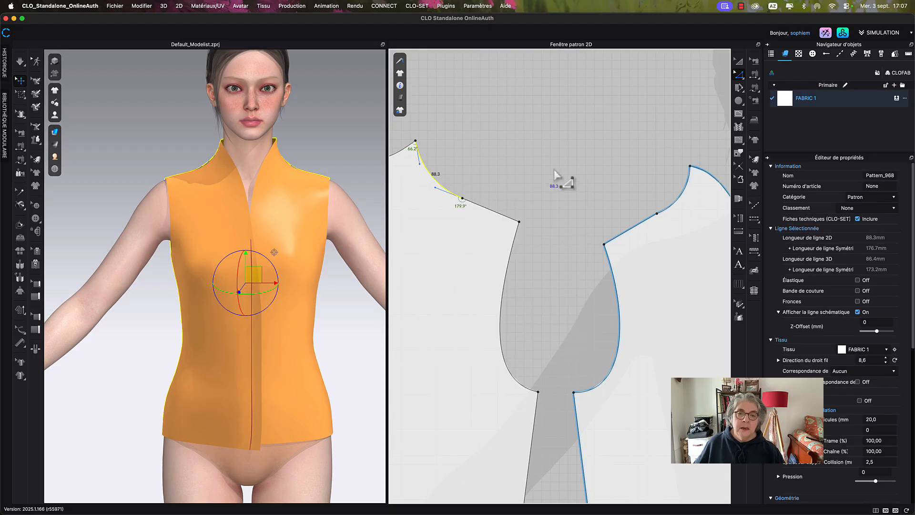
left_click(697, 208)
right_click(684, 199)
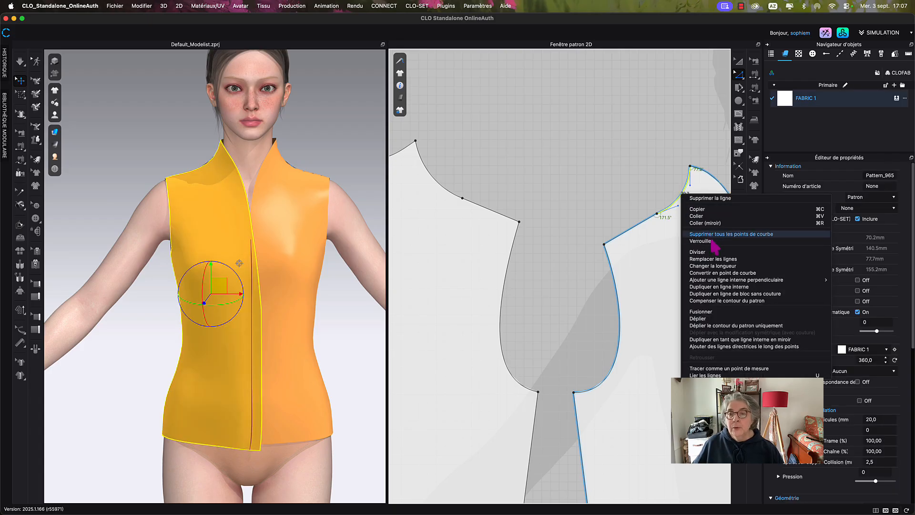
left_click(723, 260)
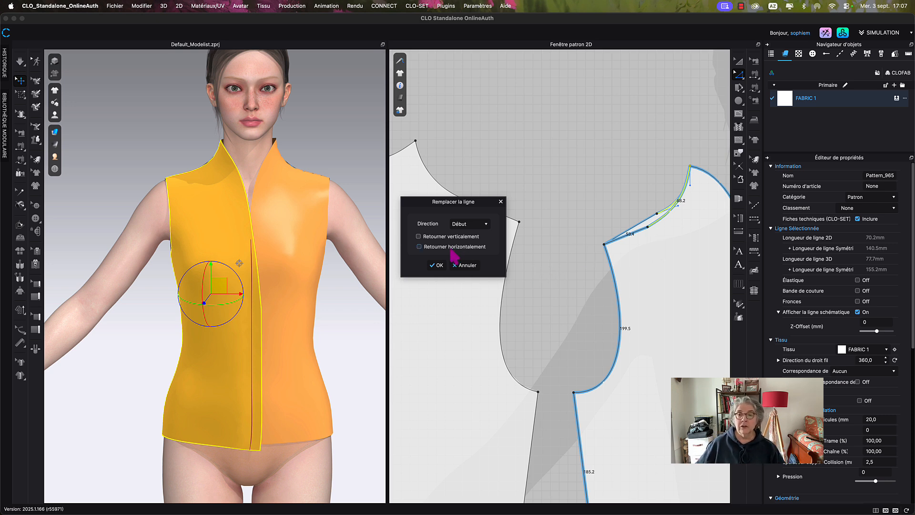
left_click(423, 248)
left_click(420, 246)
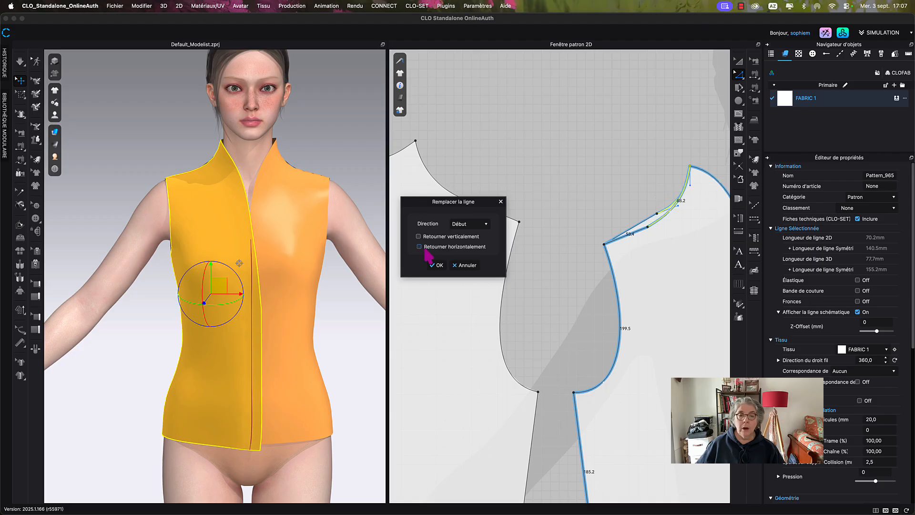
left_click(419, 237)
left_click(419, 237)
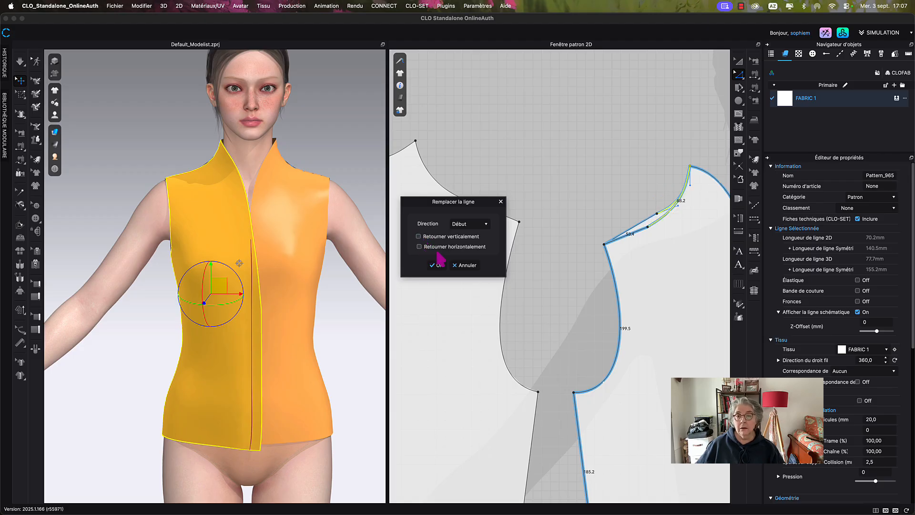
left_click(466, 267)
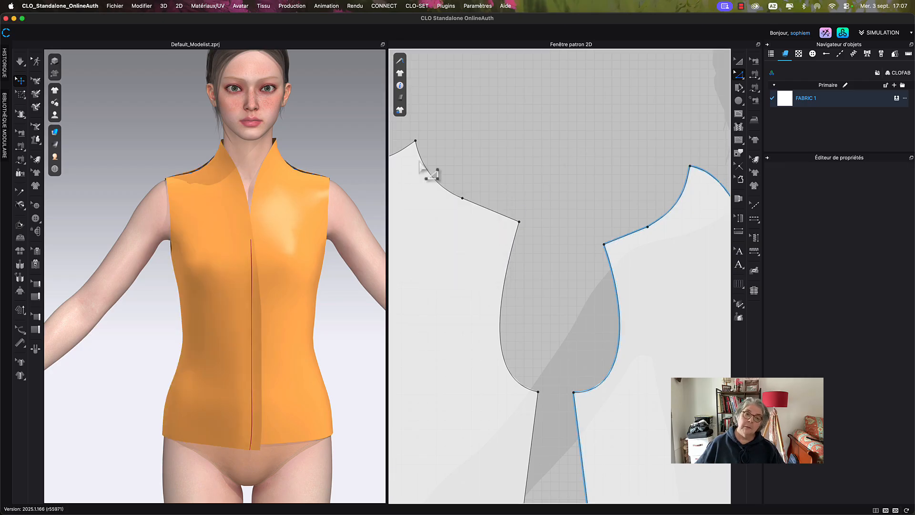
key("space")
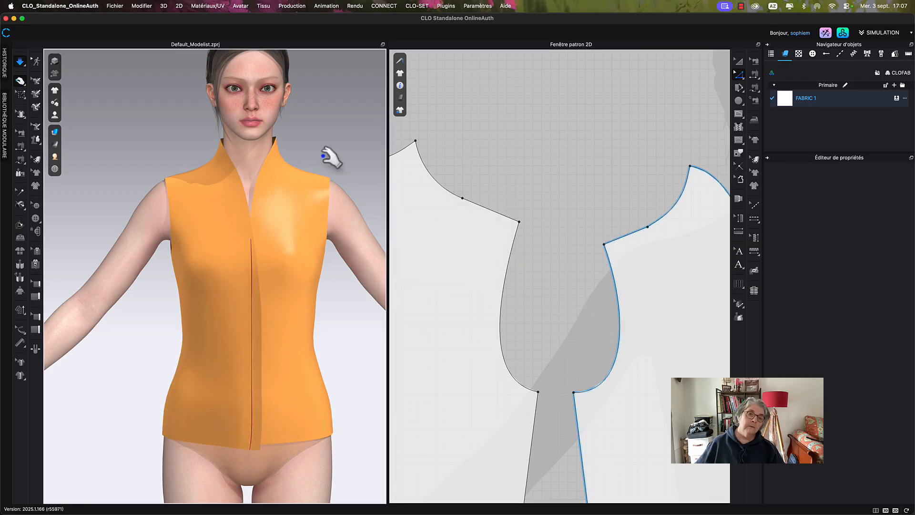
key("space")
- Raise the back neckline's centre point to flatten the collar's upper edge and simulate the garment
right_click_drag(333, 167, 261, 153)
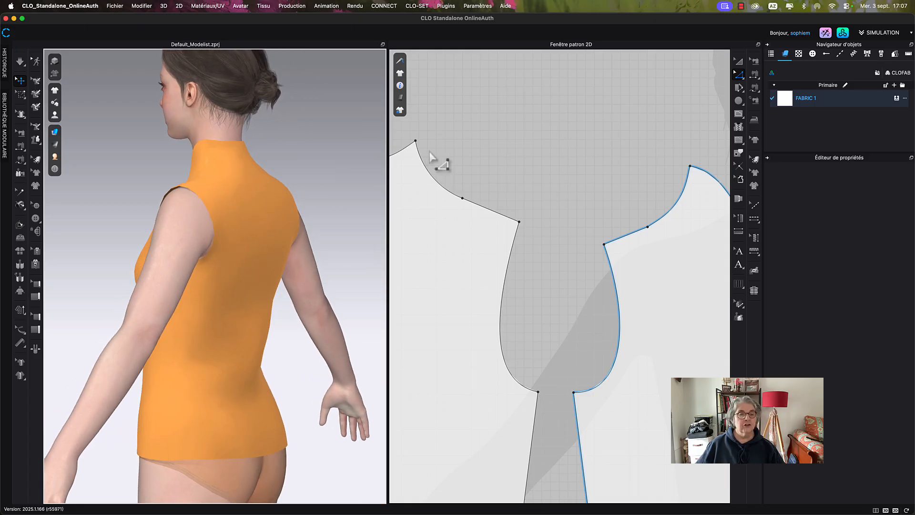
right_click_drag(431, 157, 650, 199)
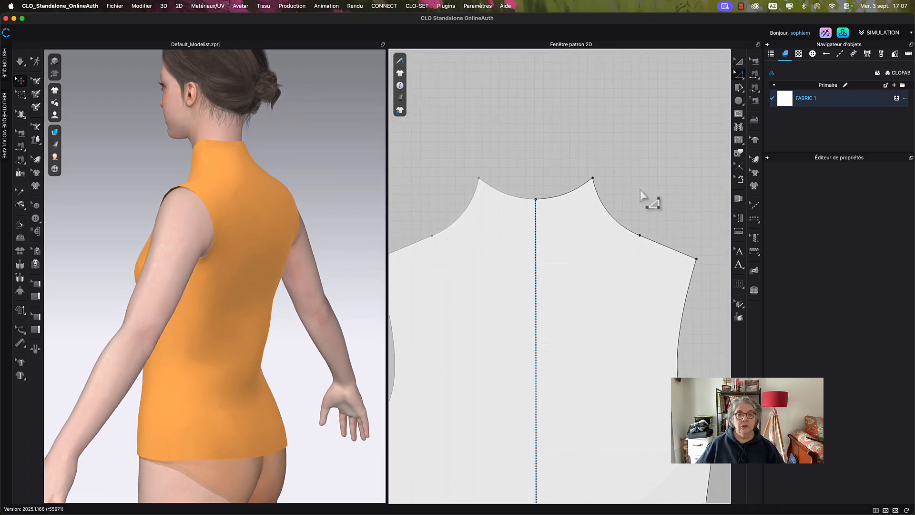
left_click(537, 200)
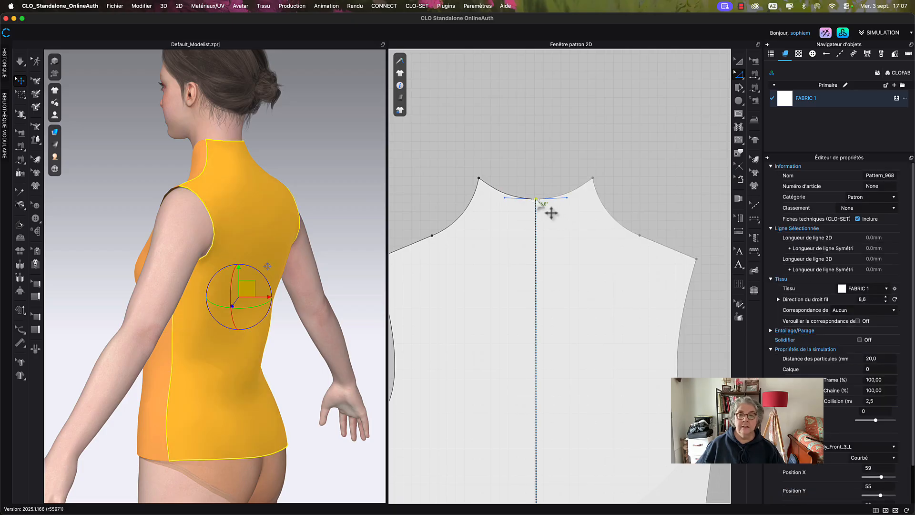
left_click_drag(538, 200, 536, 183)
left_click(530, 159)
key("space")
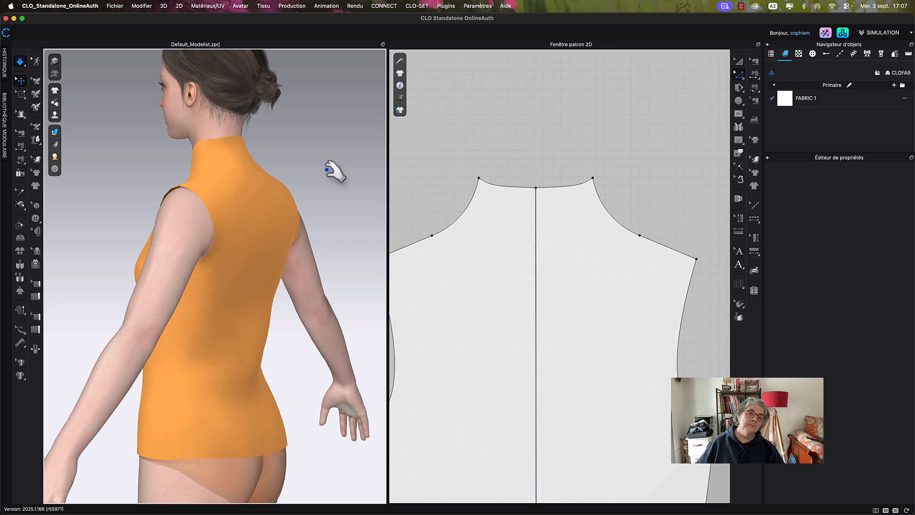
- Remove the stiffening from all pattern pieces, simulate the garment and check its drape from several sides
right_click_drag(264, 152, 307, 143)
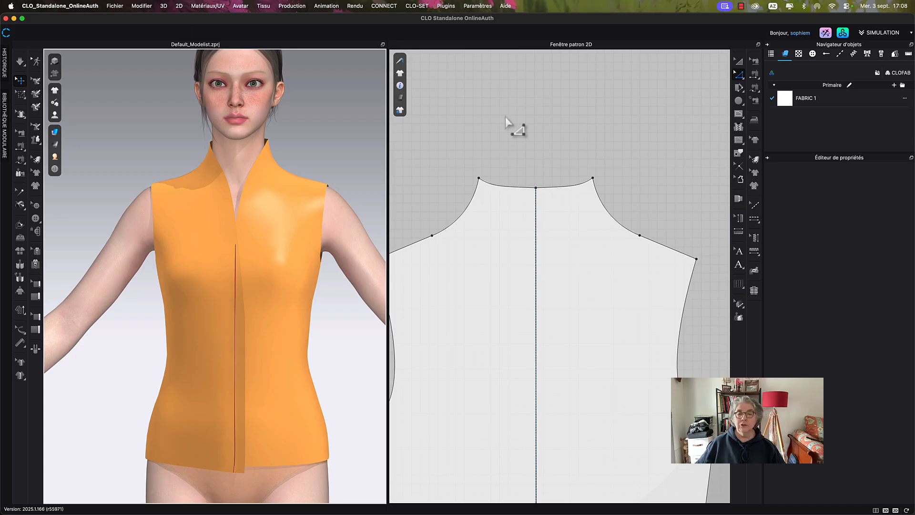
left_click(738, 61)
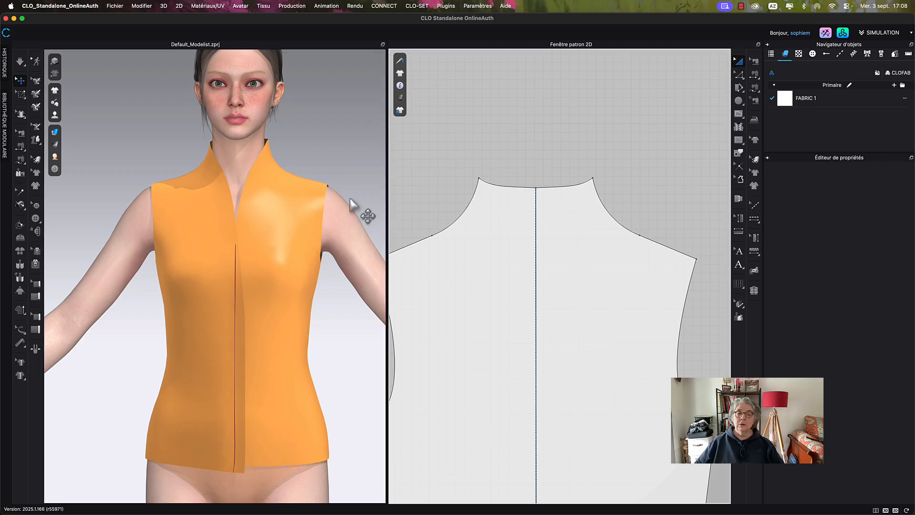
left_click(300, 215)
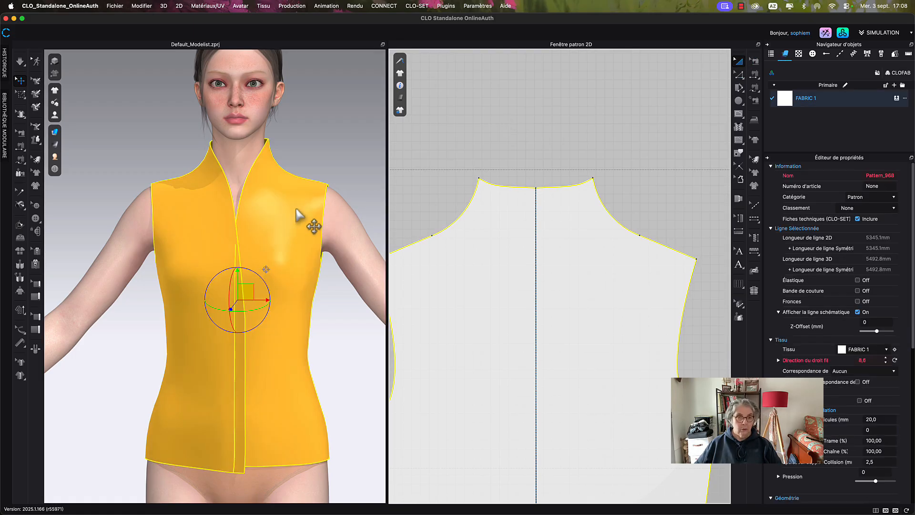
right_click(251, 286)
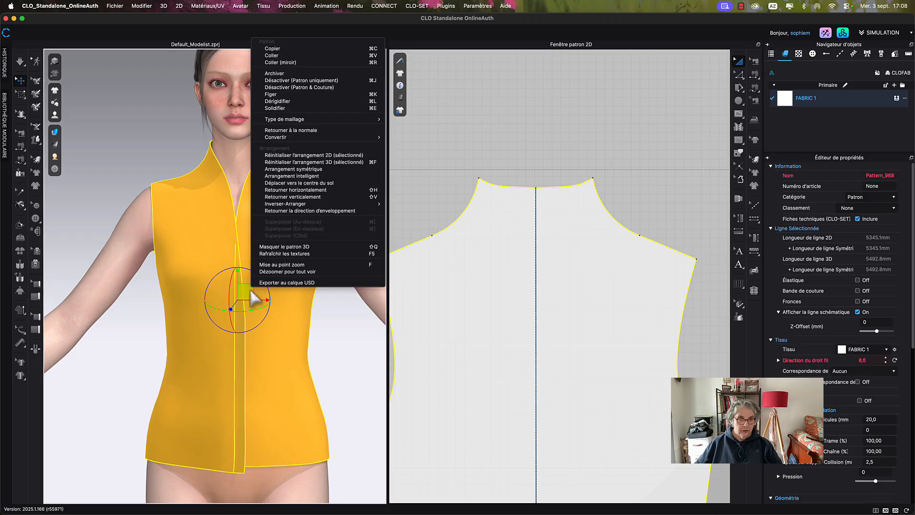
left_click(279, 108)
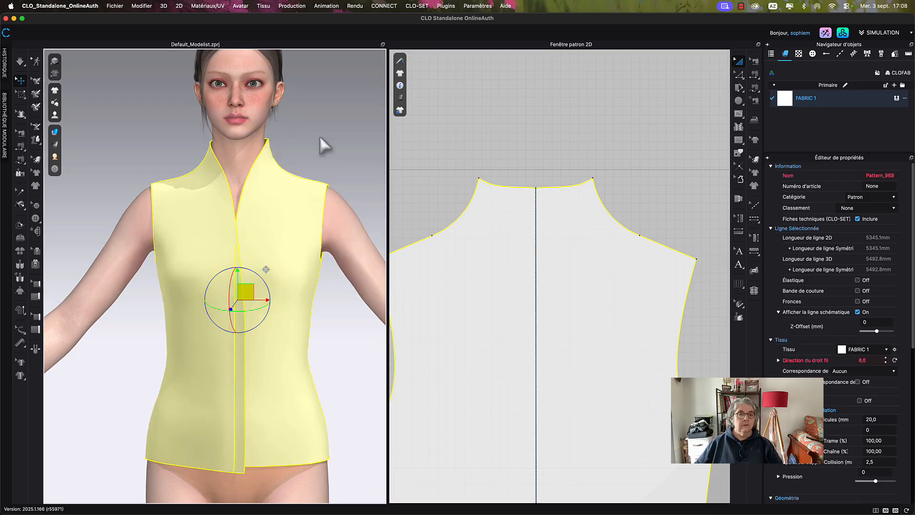
left_click(320, 139)
key("space")
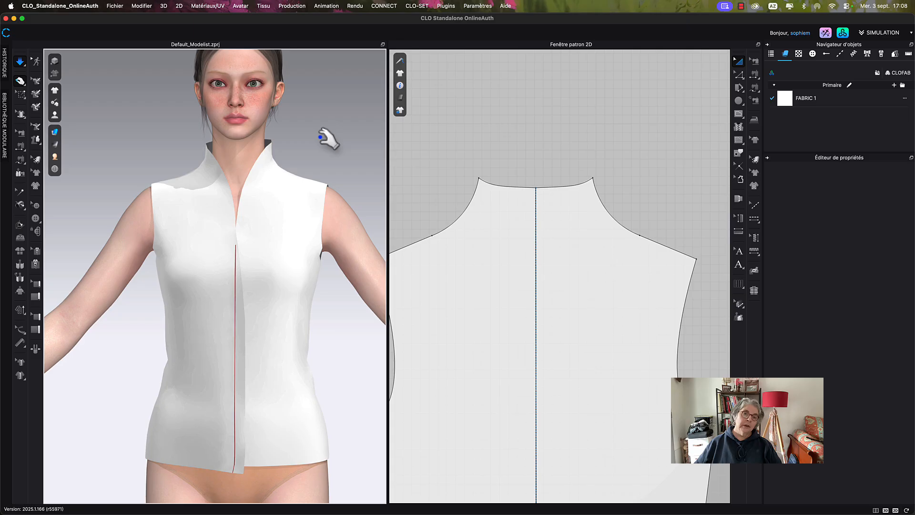
key("space")
right_click_drag(320, 138, 201, 141)
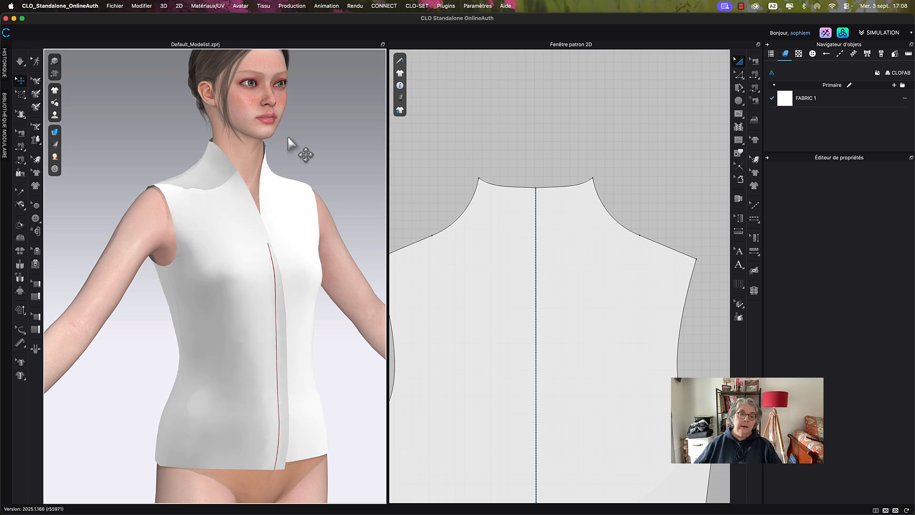
- Select all pattern pieces and apply the stiffening to them
key("super+a")
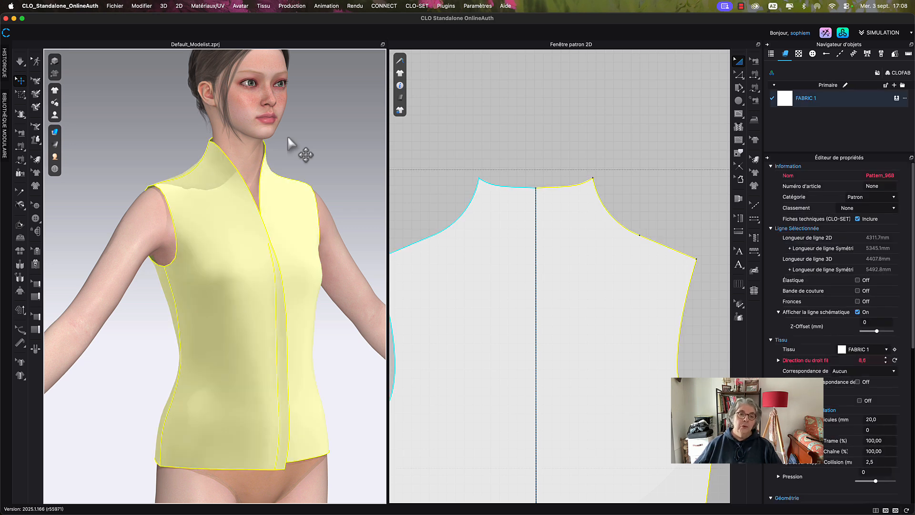
key("super+h")
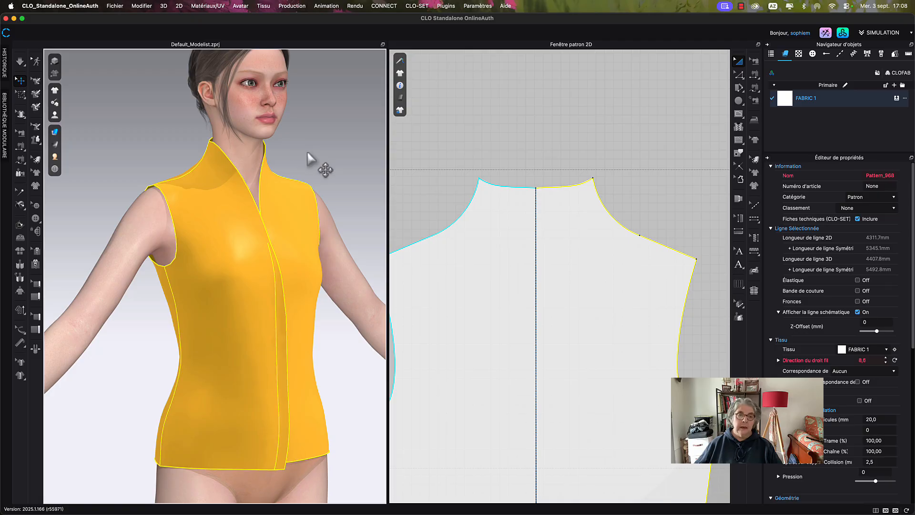
right_click_drag(304, 153, 300, 153)
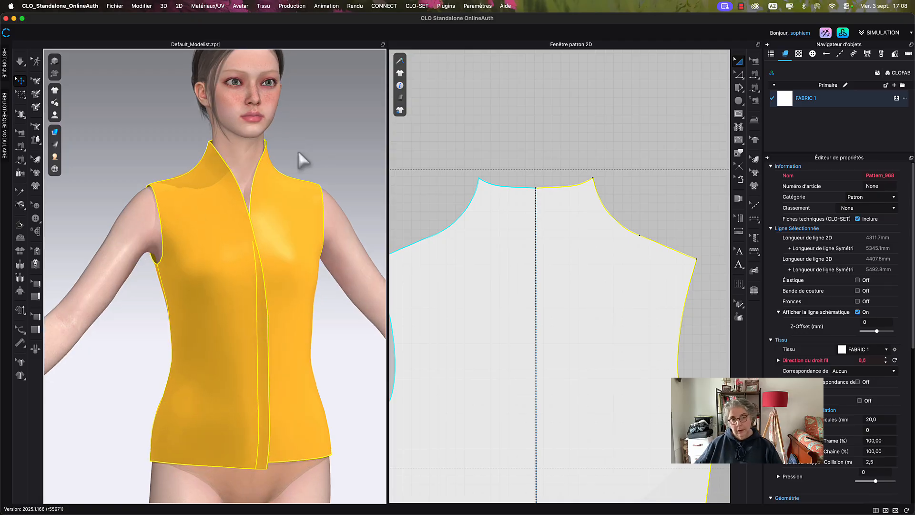
- Simulate the stiffened garment briefly and check the collar and lapel drape from a three-quarter angle
key("space")
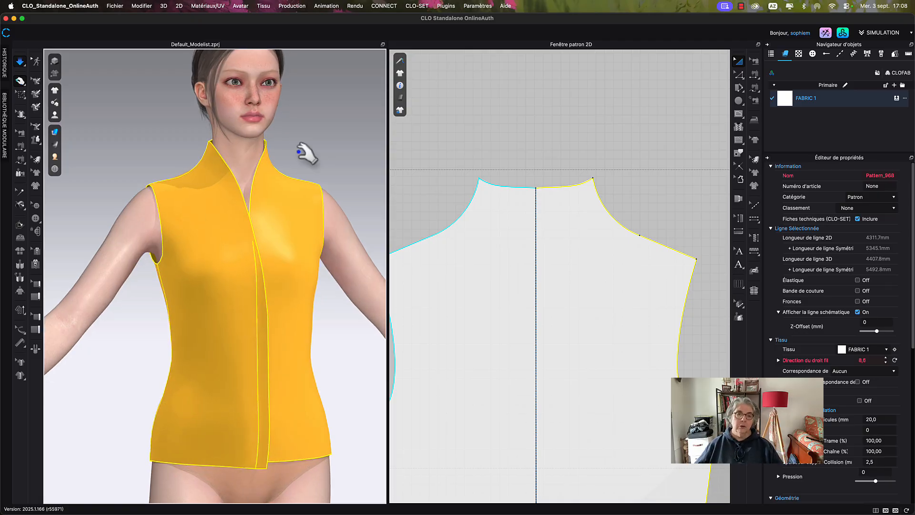
key("space")
right_click_drag(299, 151, 231, 151)
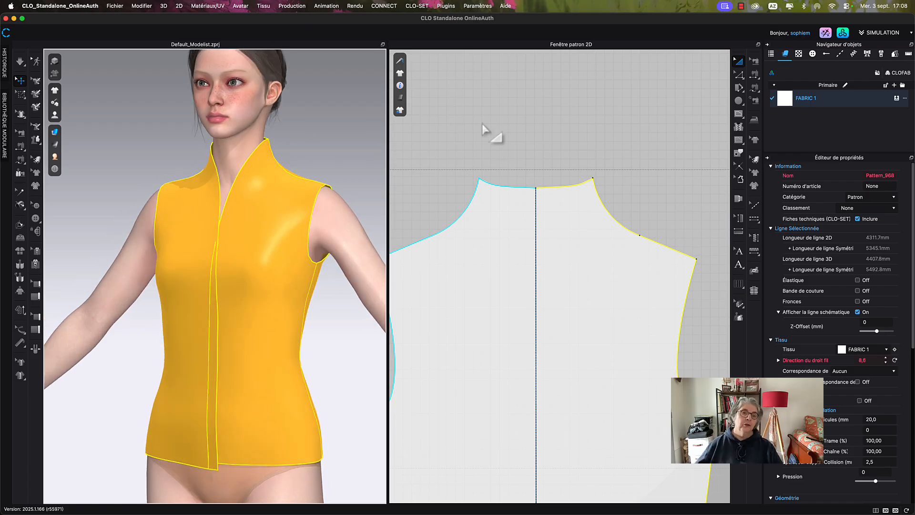
- Inspect the front pieces' neckline curve in the pattern, clear the selection and view the garment from the front
scroll(549, 135, "down", 5)
right_click_drag(617, 141, 540, 143)
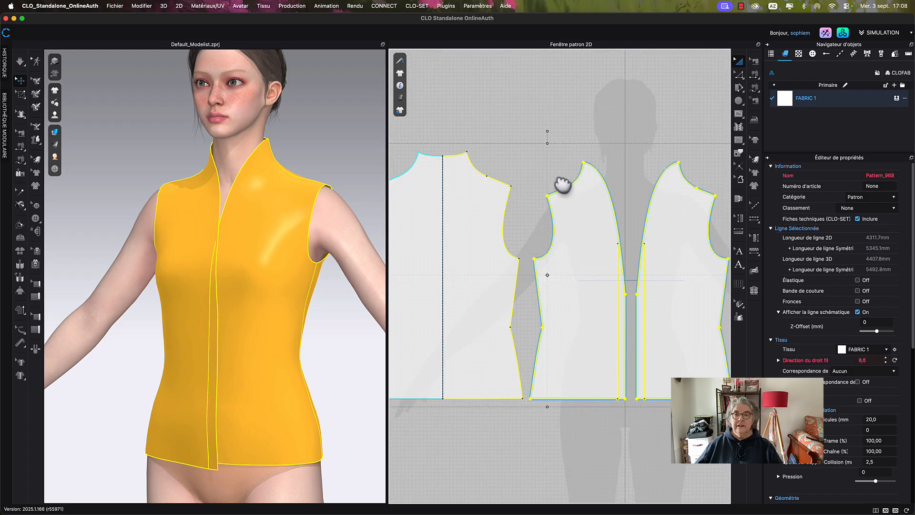
right_click_drag(594, 207, 581, 225)
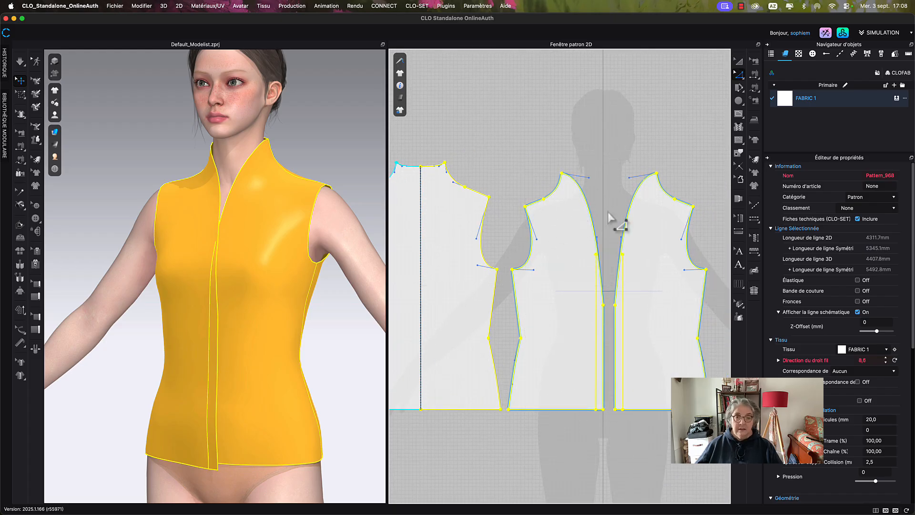
key("z")
left_click(589, 205)
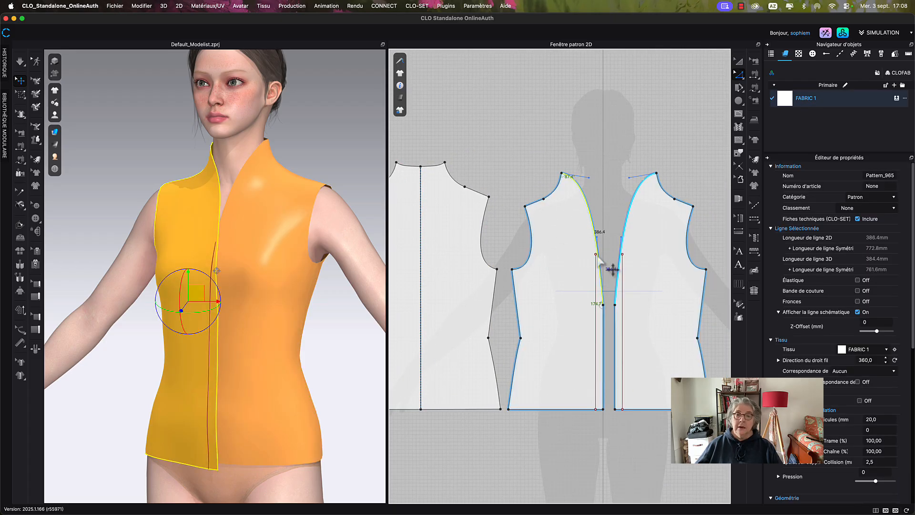
left_click_drag(598, 239, 604, 236)
left_click(303, 147)
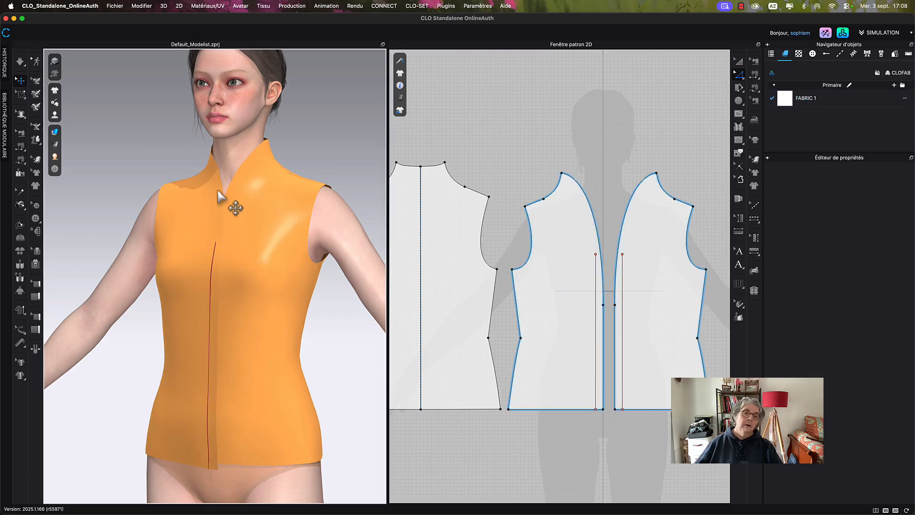
key("2")
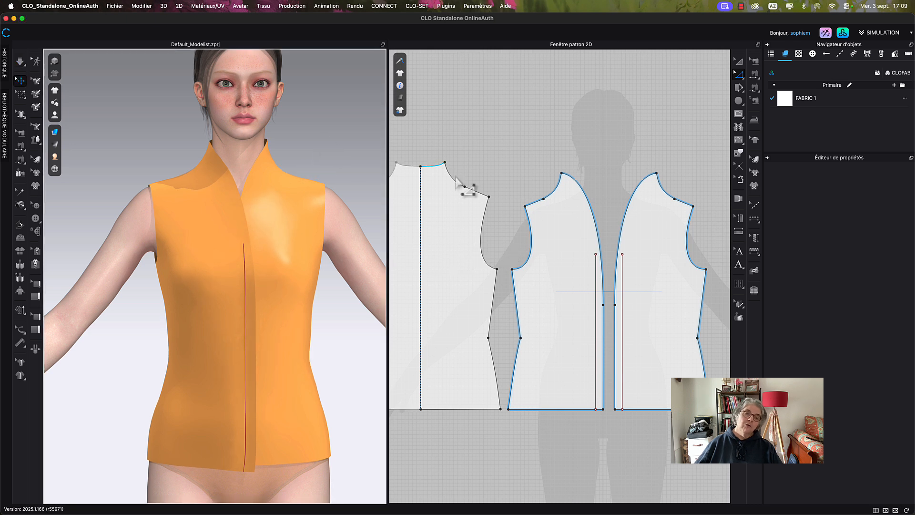
middle_click_drag(571, 154, 577, 167)
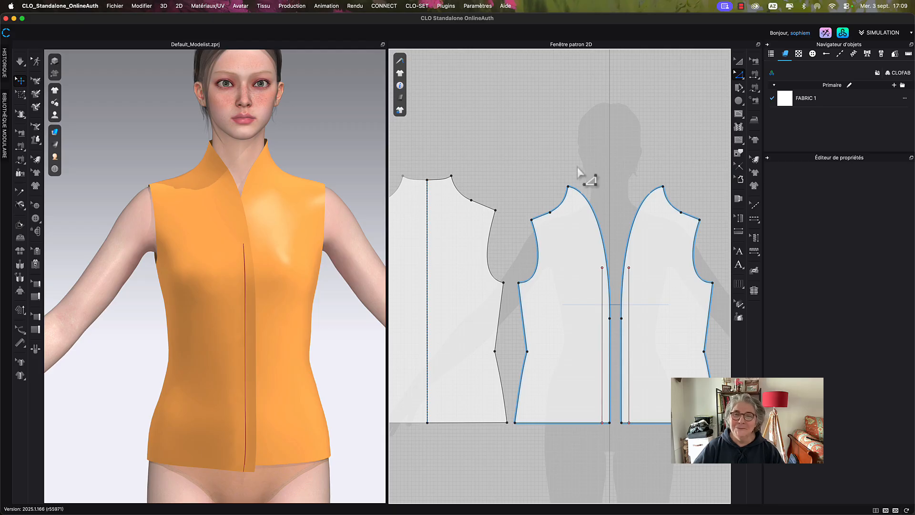
left_click(740, 7)
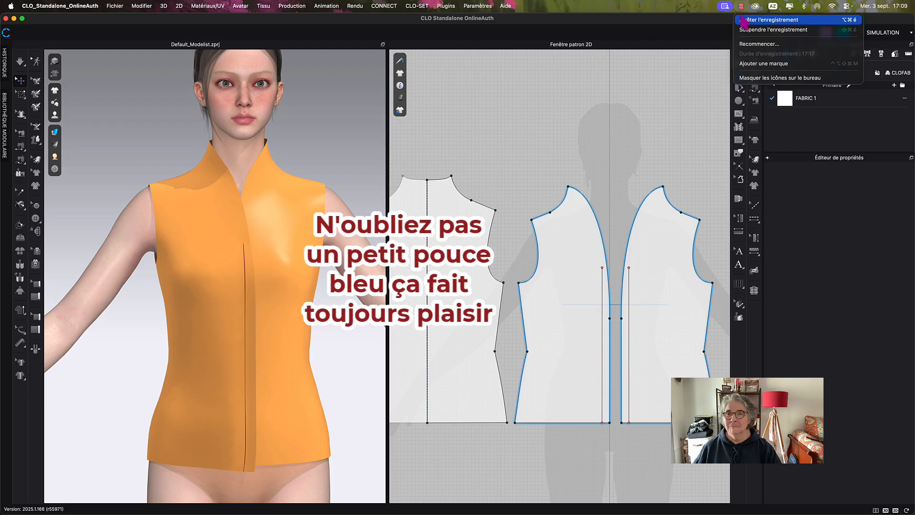
left_click(745, 20)
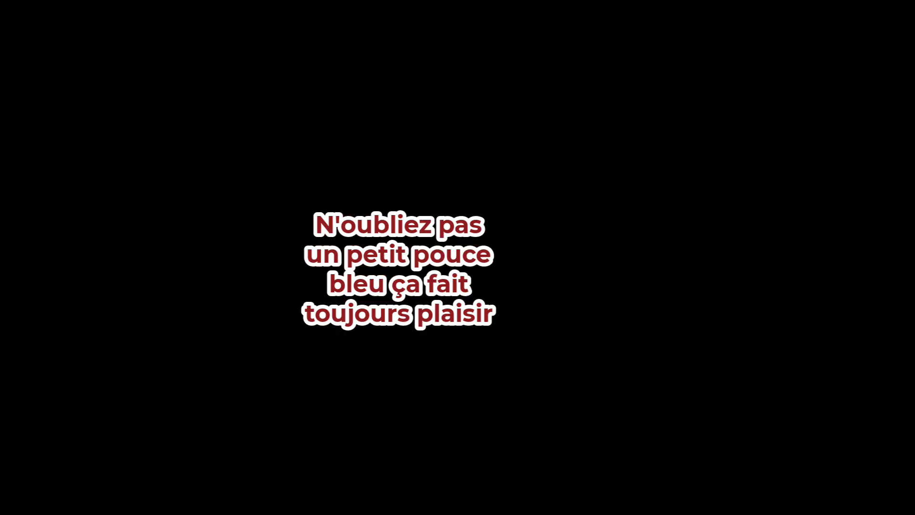